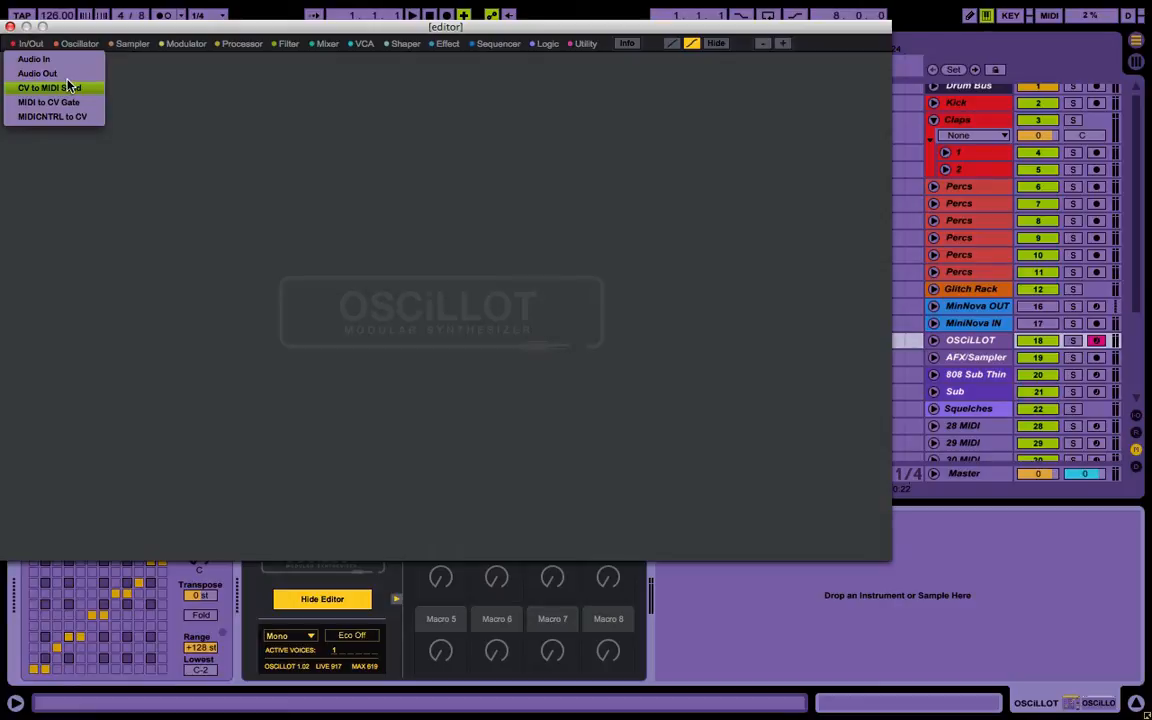
Add a MIDI to CV Gate module, place it at the upper centre of the canvas, and reposition the editor window
left_click(55, 104)
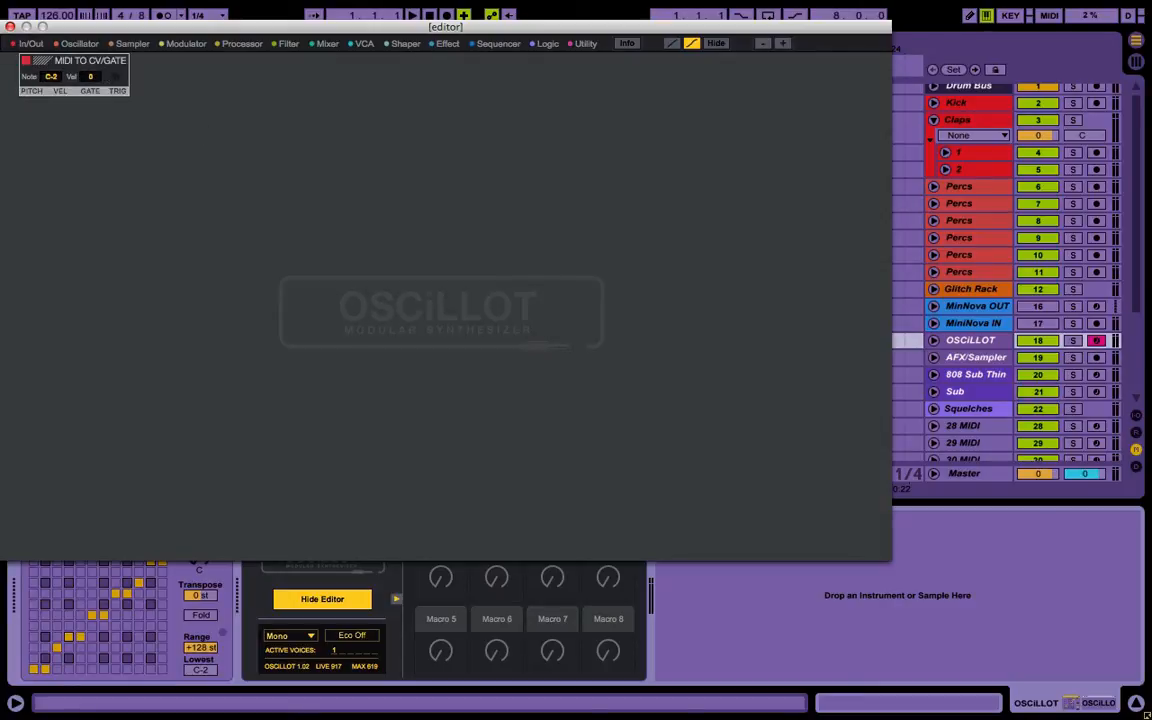
left_click_drag(80, 61, 451, 61)
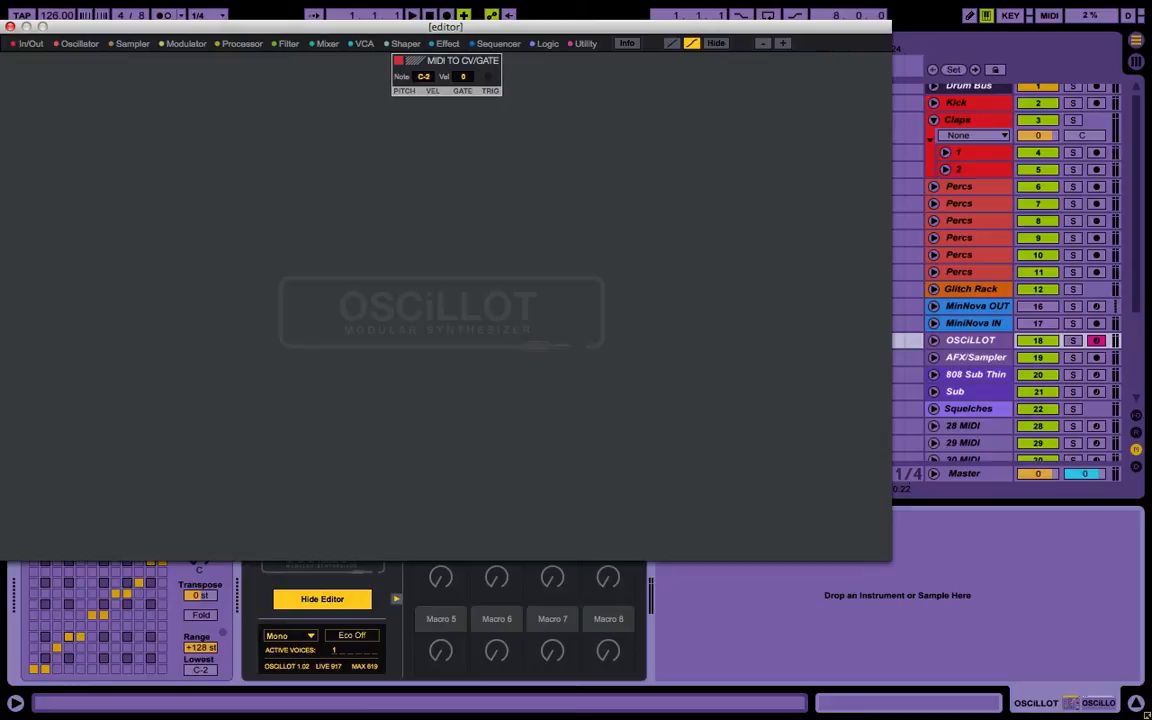
left_click_drag(350, 33, 413, 30)
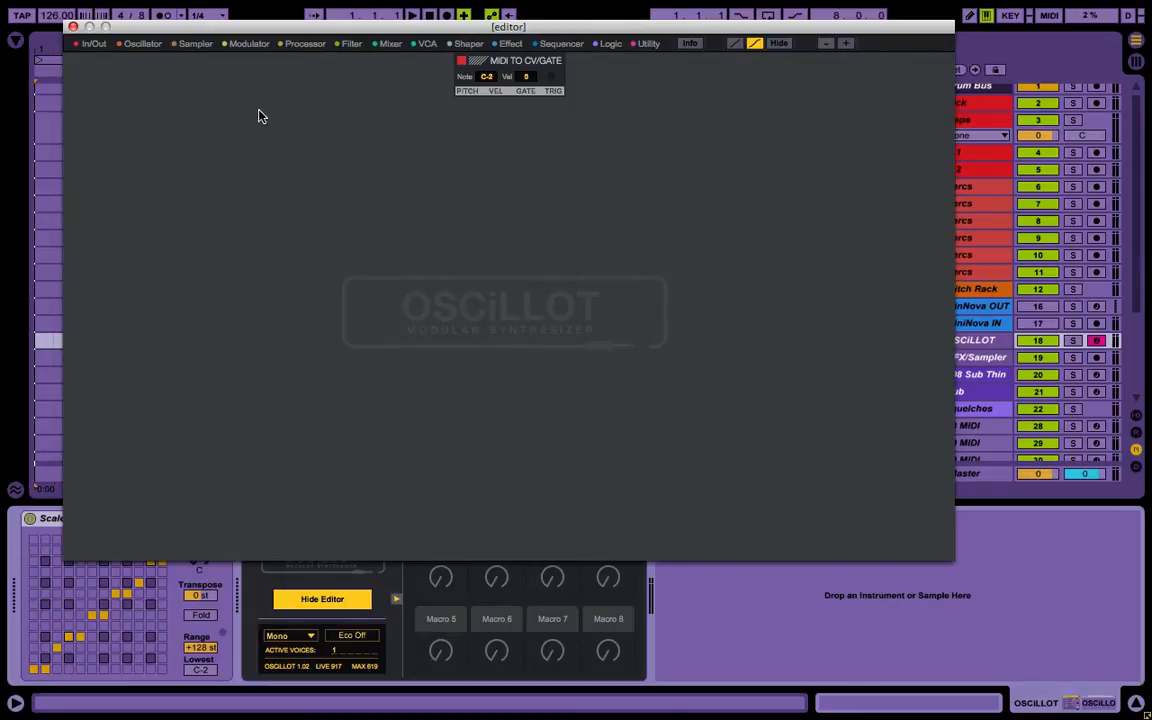
Add three Osc A oscillator modules and stack them in a vertical column beside the MIDI to CV/Gate module
left_click(143, 46)
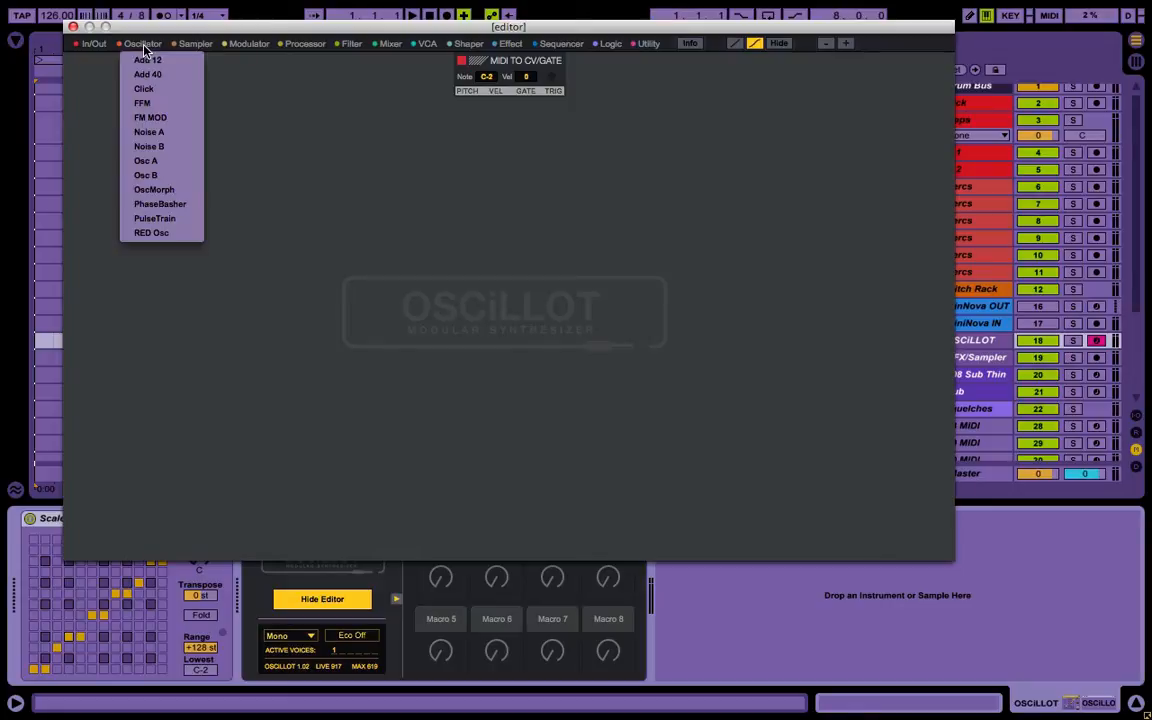
left_click(181, 163)
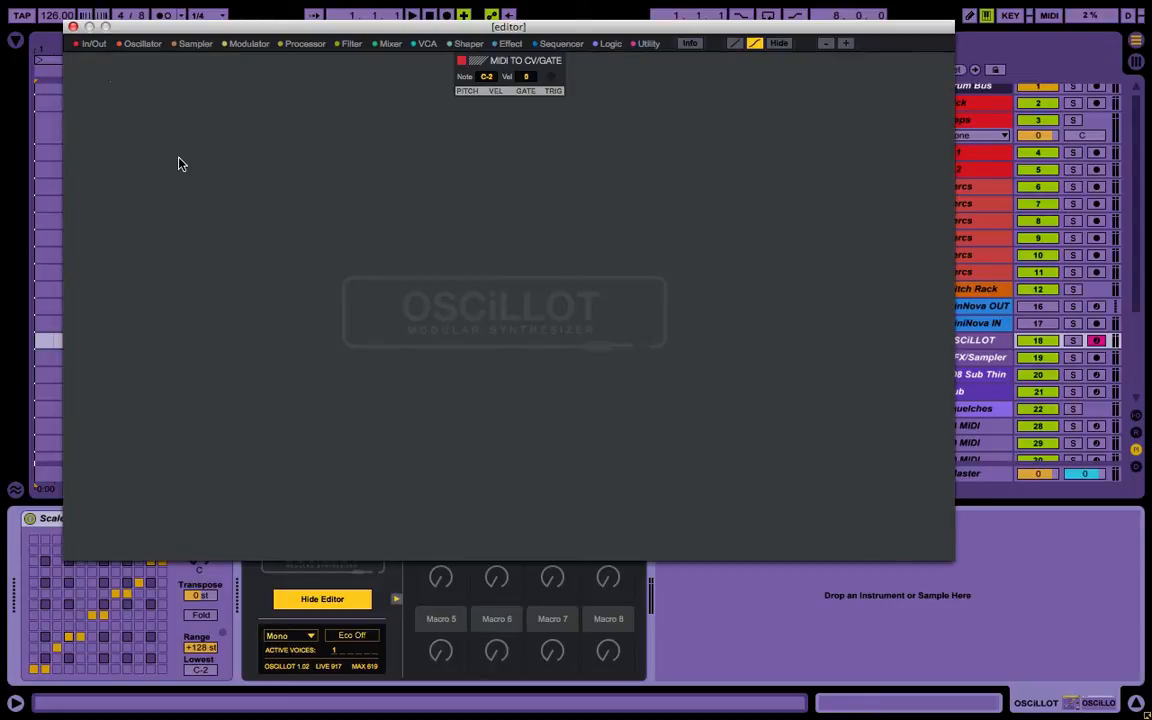
left_click(136, 46)
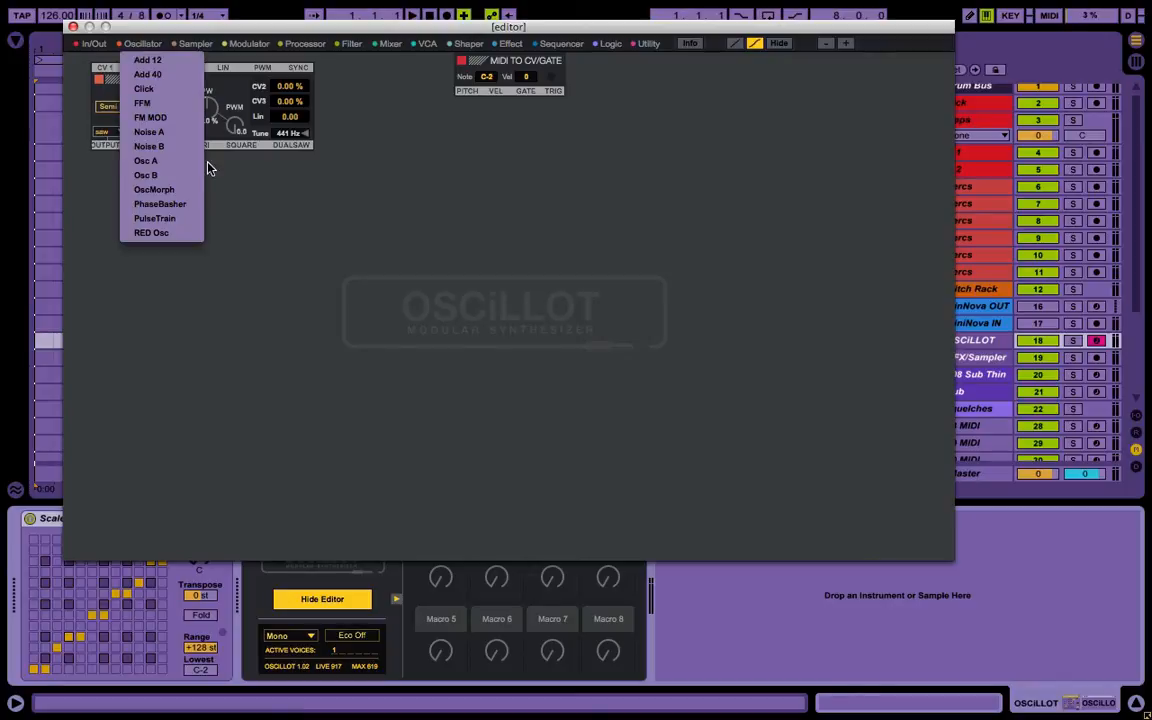
left_click(181, 162)
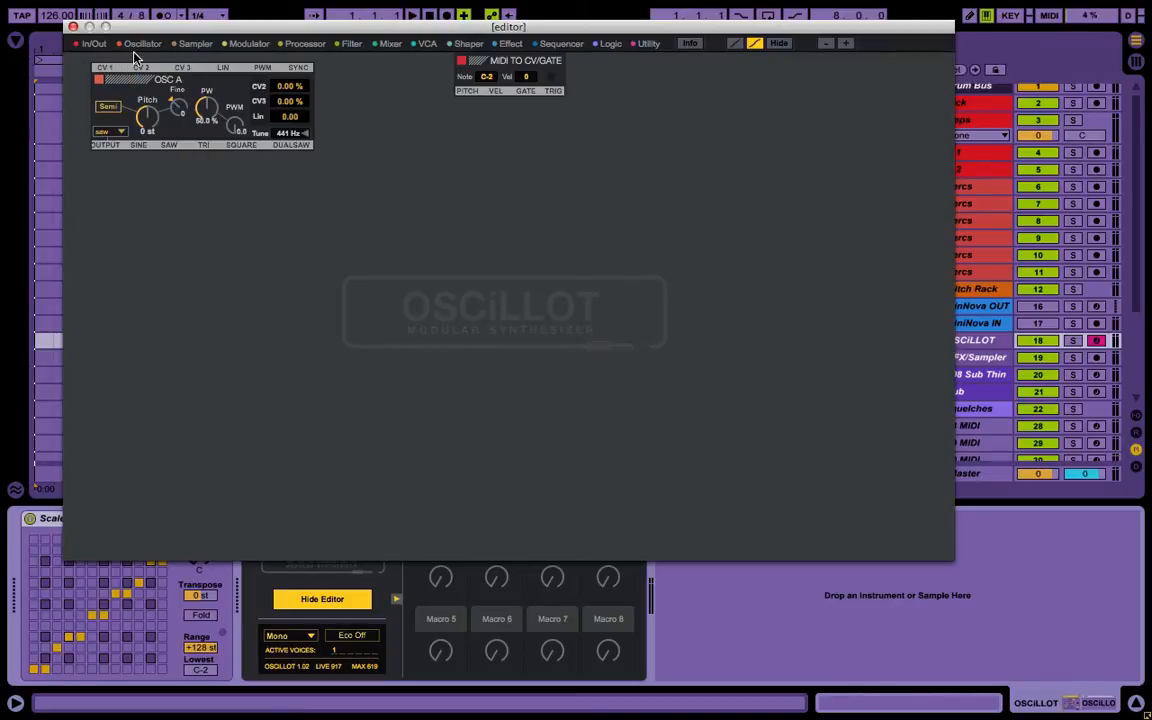
left_click(136, 46)
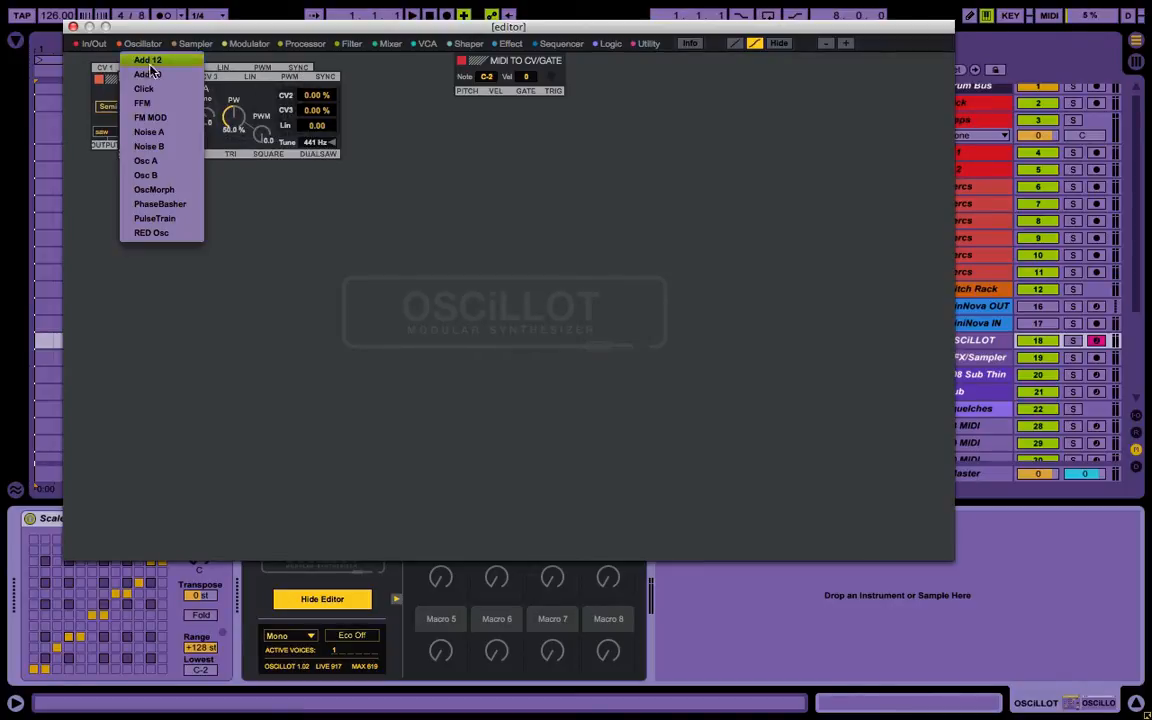
left_click(190, 160)
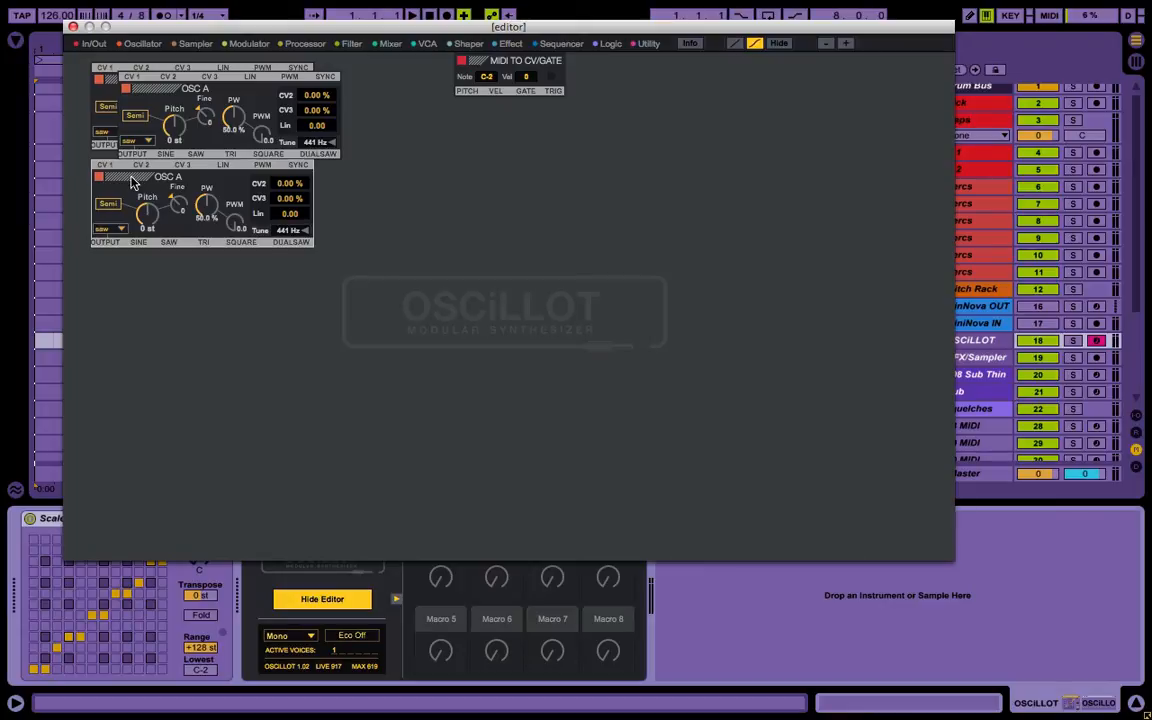
left_click_drag(152, 88, 127, 276)
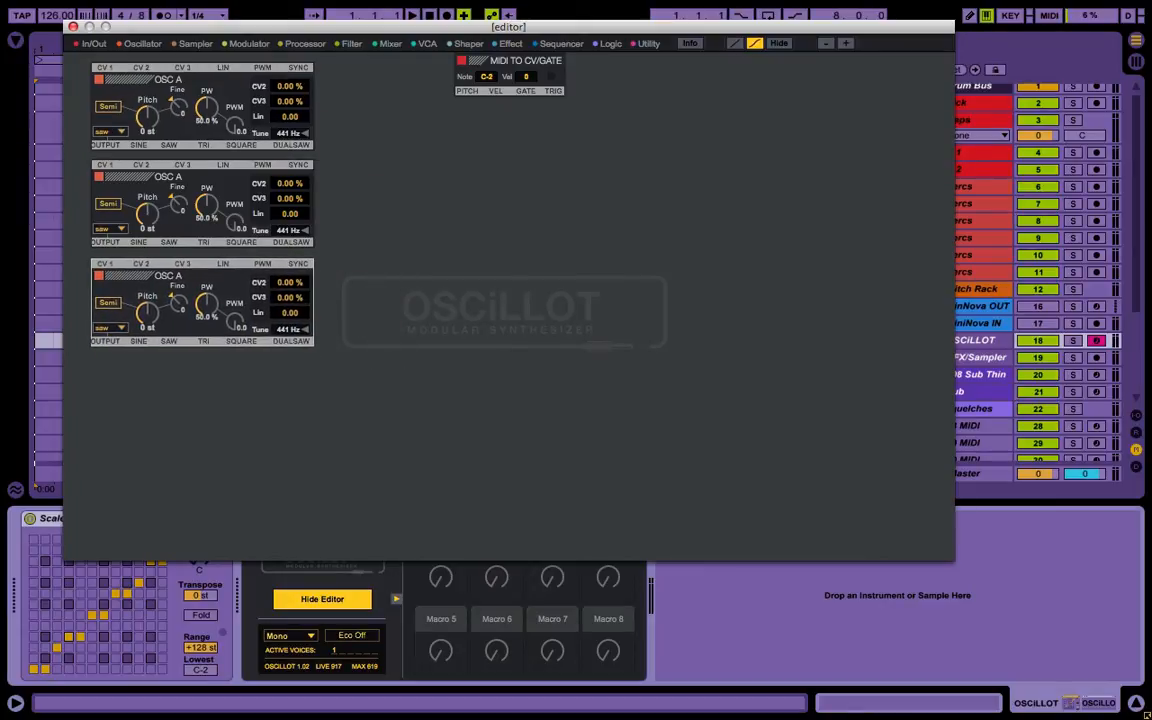
left_click(345, 300)
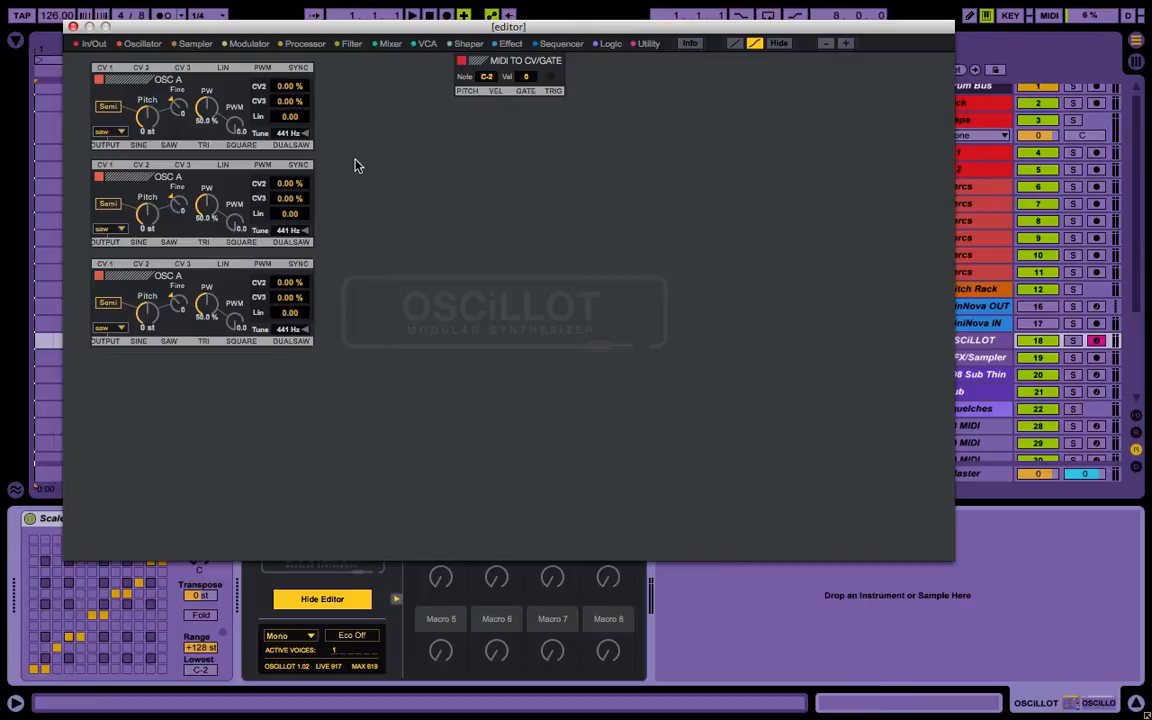
Try out an Osc B oscillator on the canvas and delete it
left_click(148, 44)
left_click(155, 172)
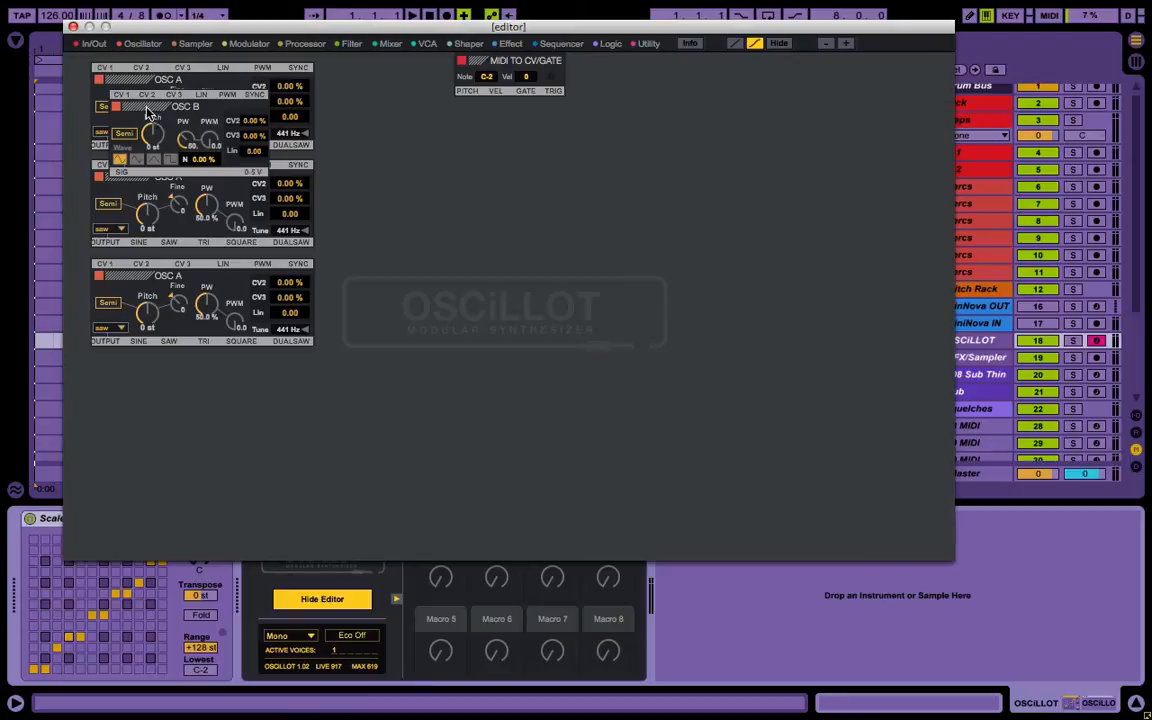
left_click(145, 112)
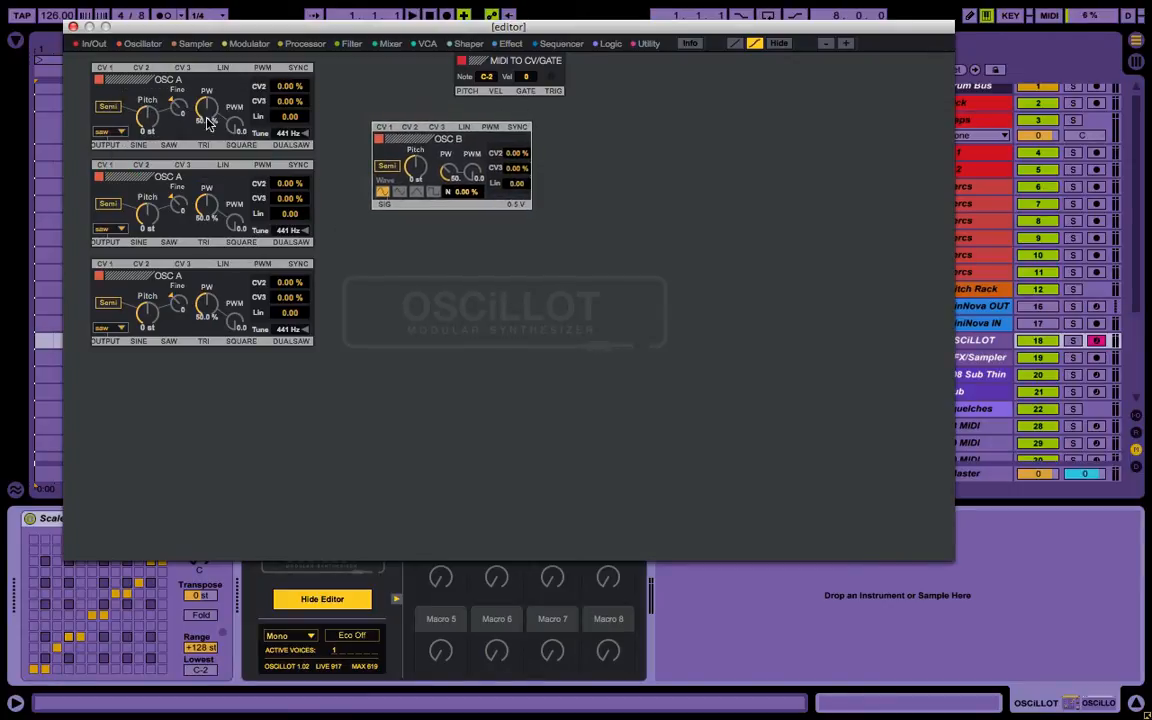
key("BackSpace")
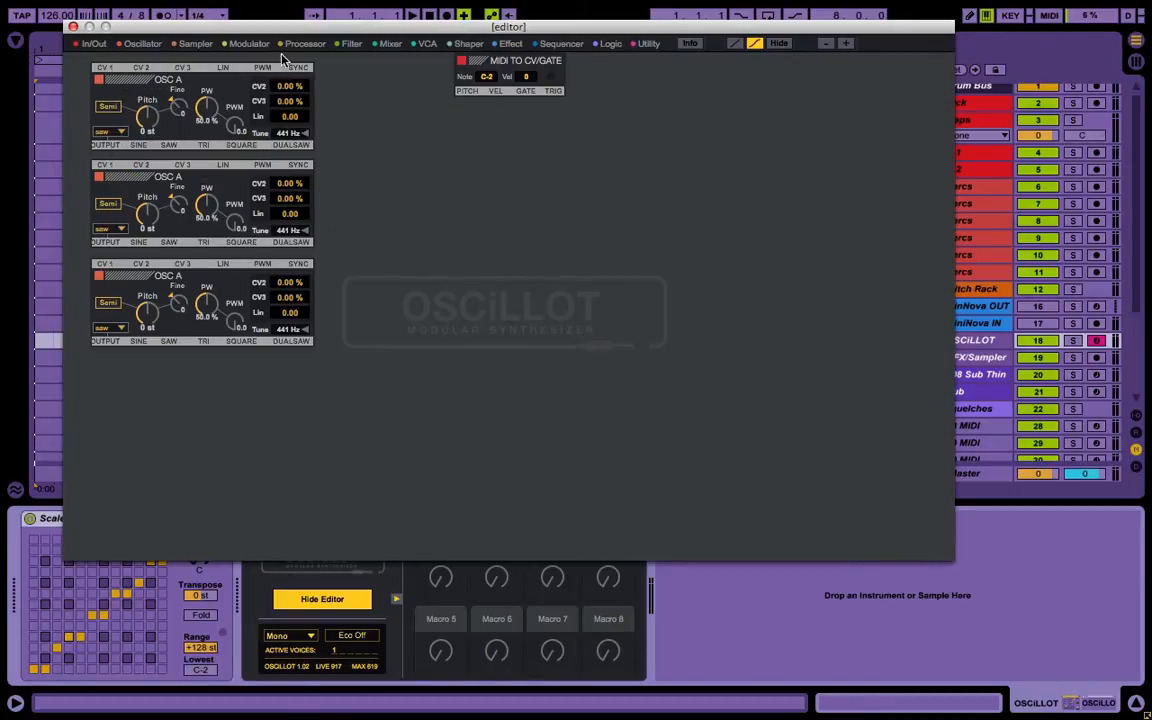
Add an OscMorph oscillator, try out its waveform morph control, and delete the module
left_click(145, 44)
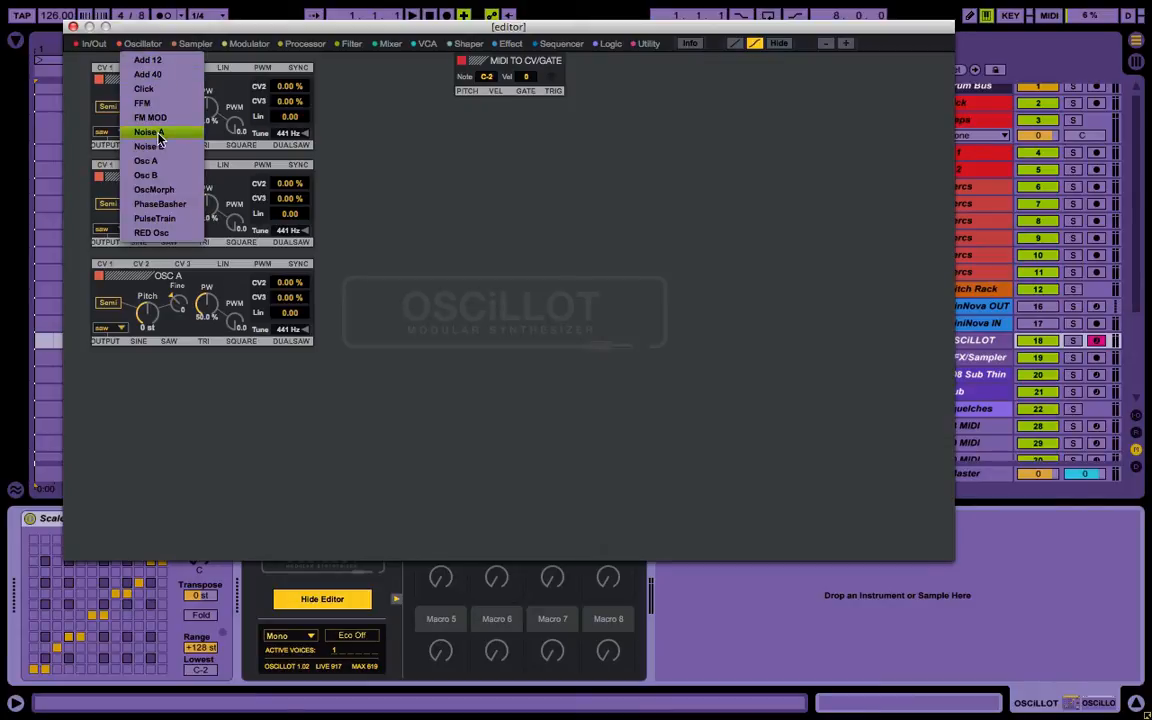
left_click(154, 189)
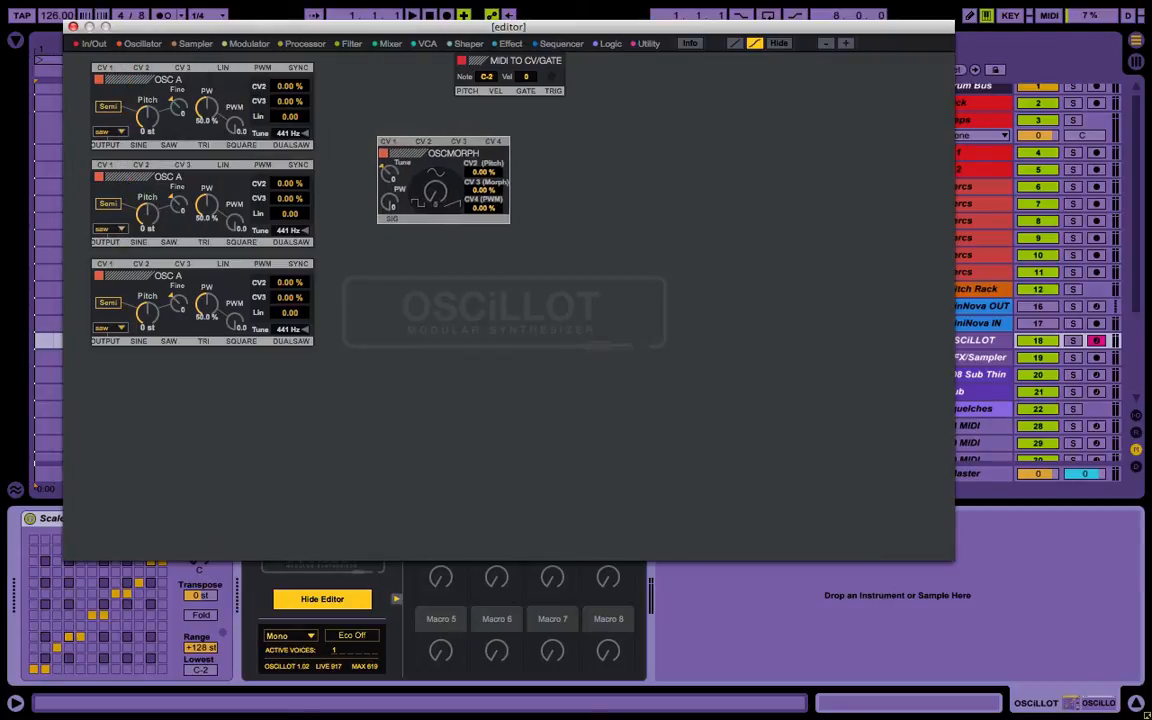
left_click(435, 183)
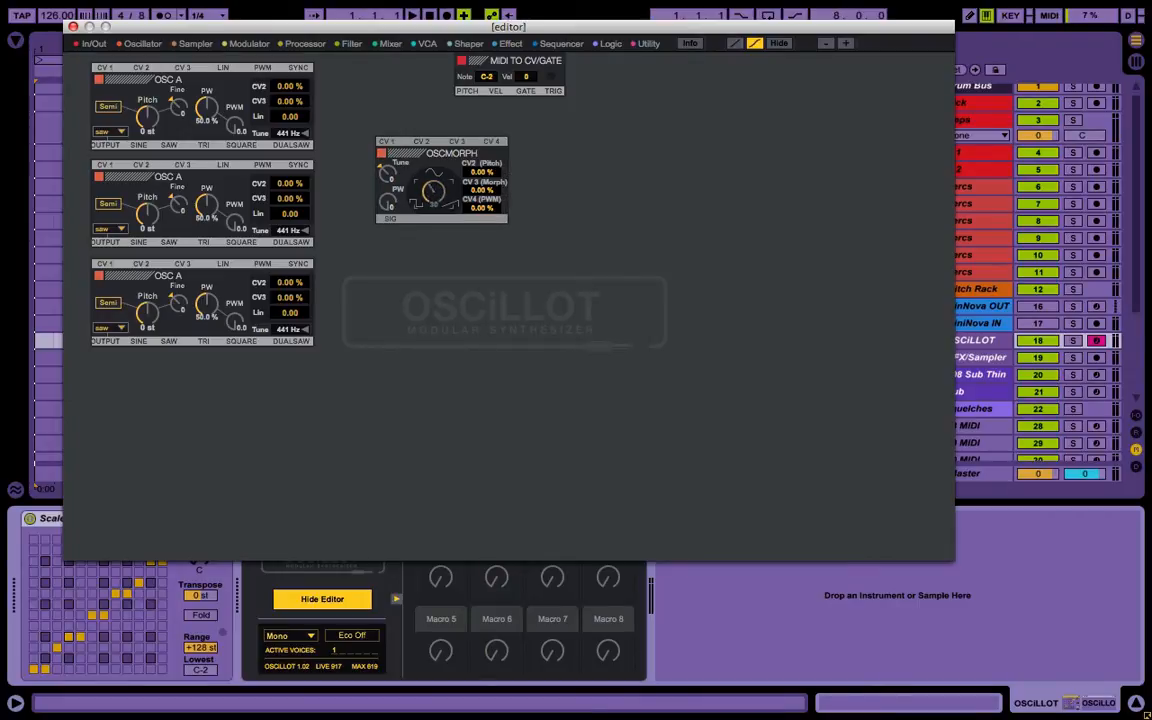
left_click(410, 156)
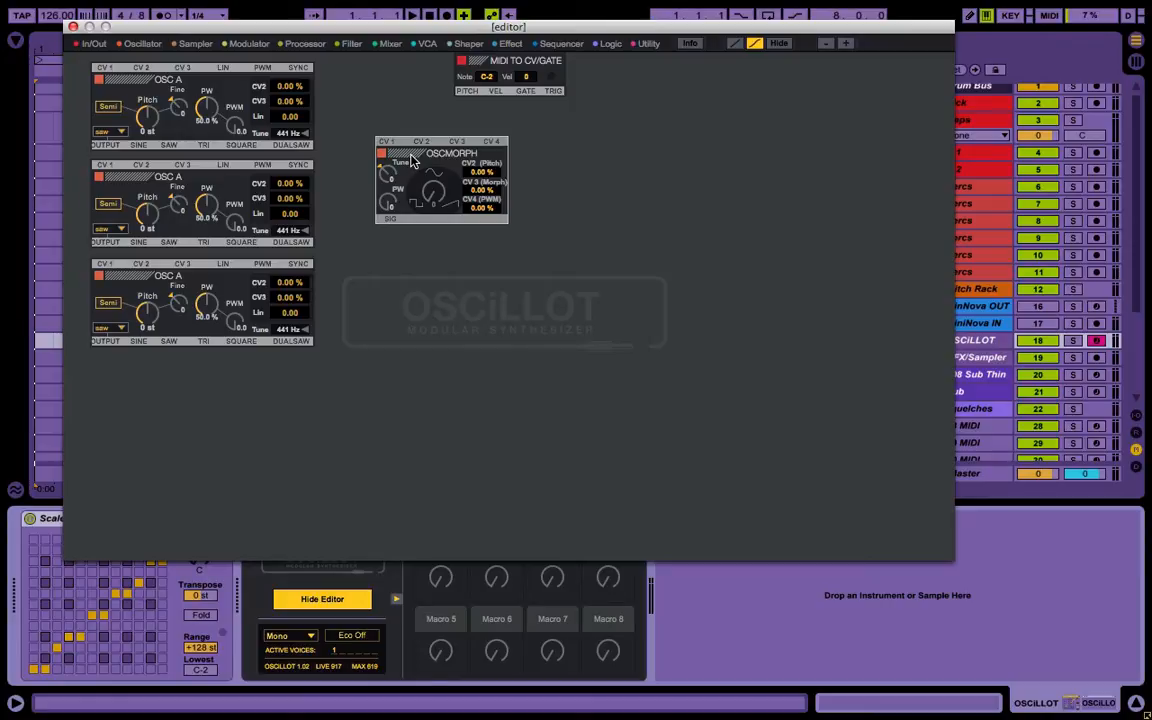
key("Delete")
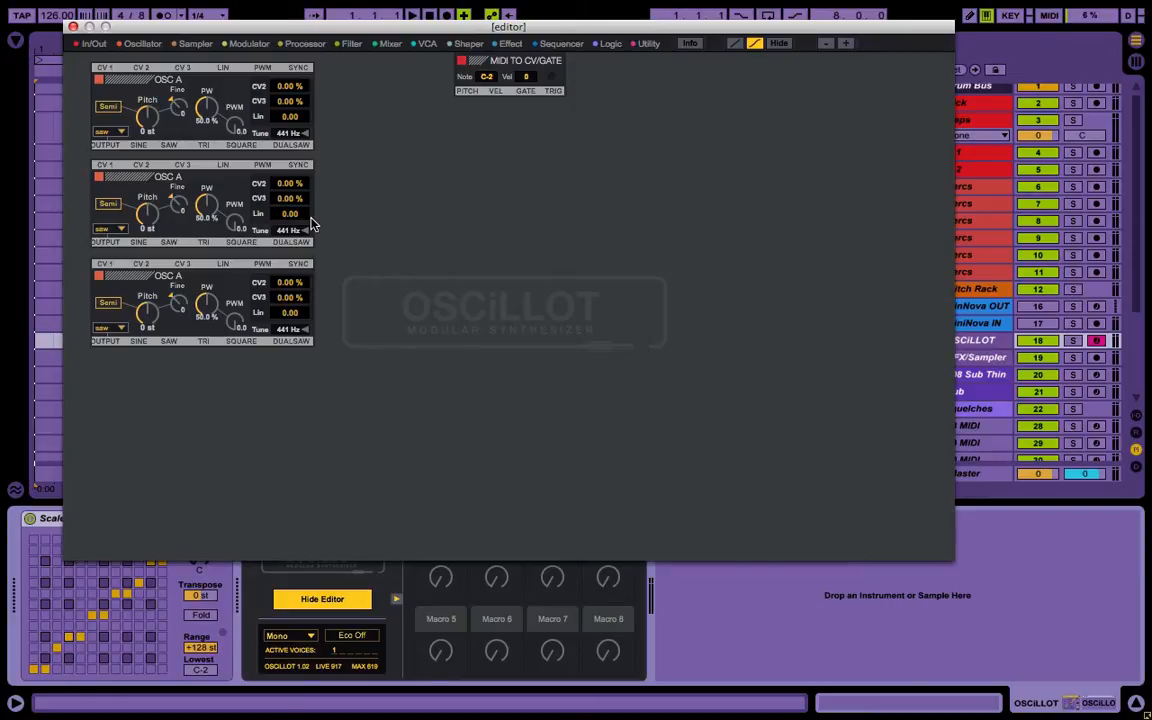
Add a Mix 3 mixer module and place it directly beside the uppermost Osc A
left_click(389, 44)
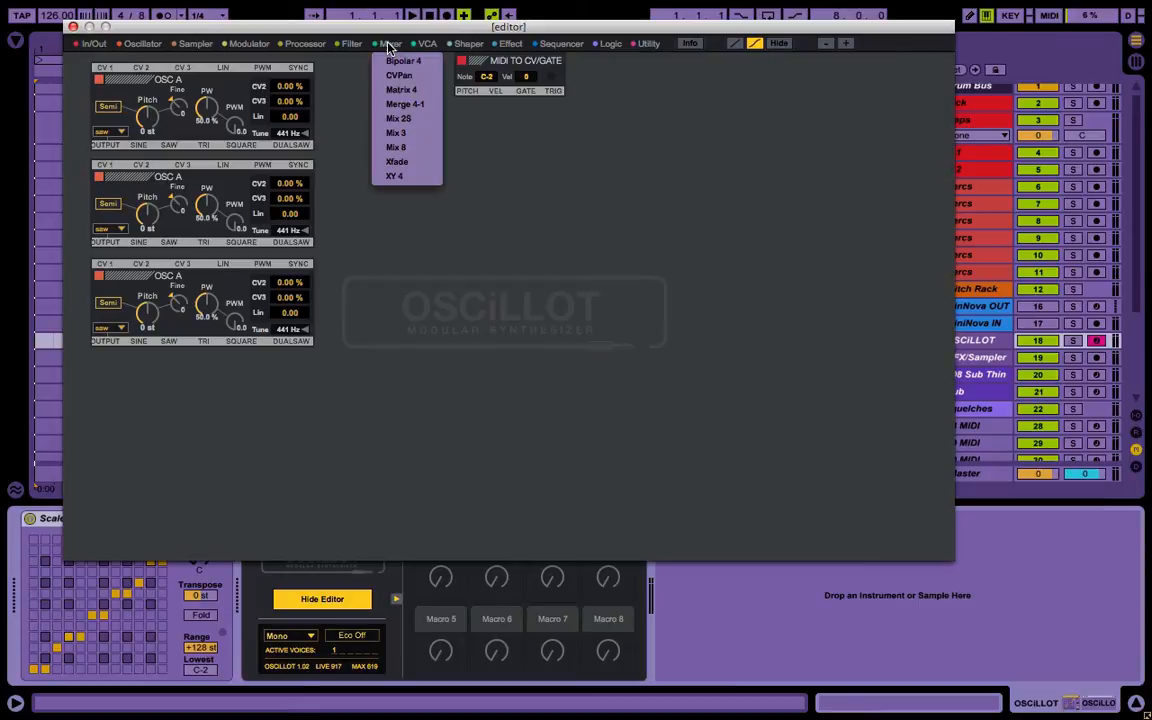
left_click(418, 132)
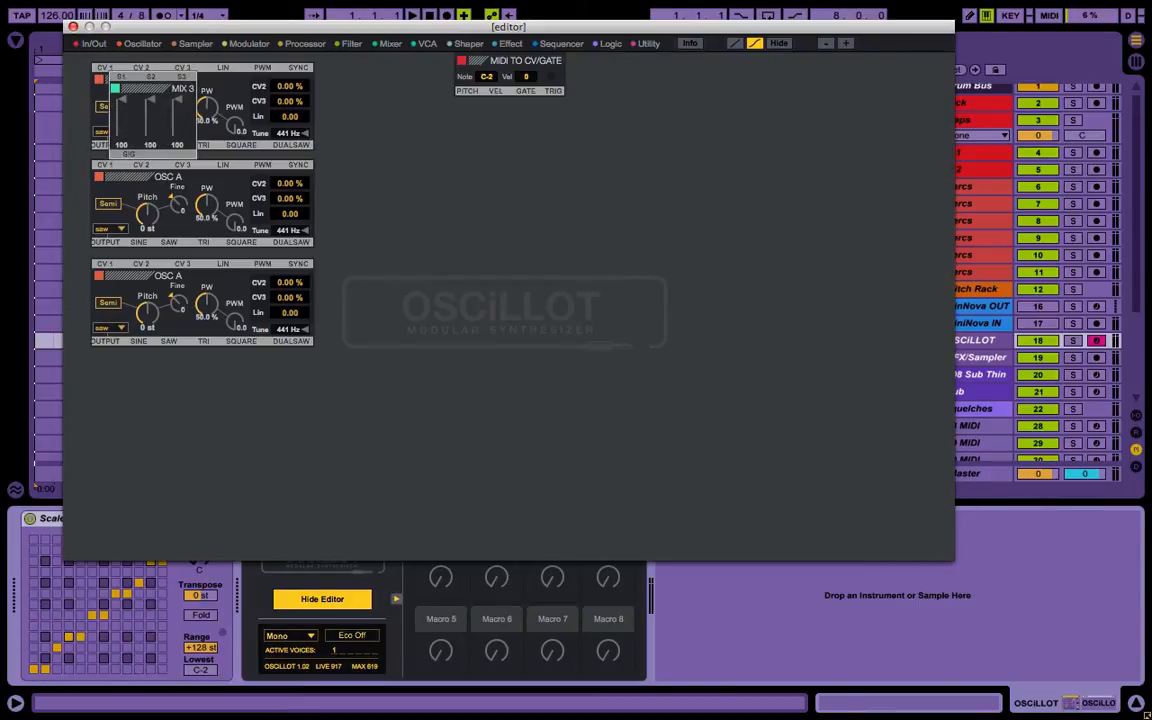
left_click_drag(368, 89, 359, 80)
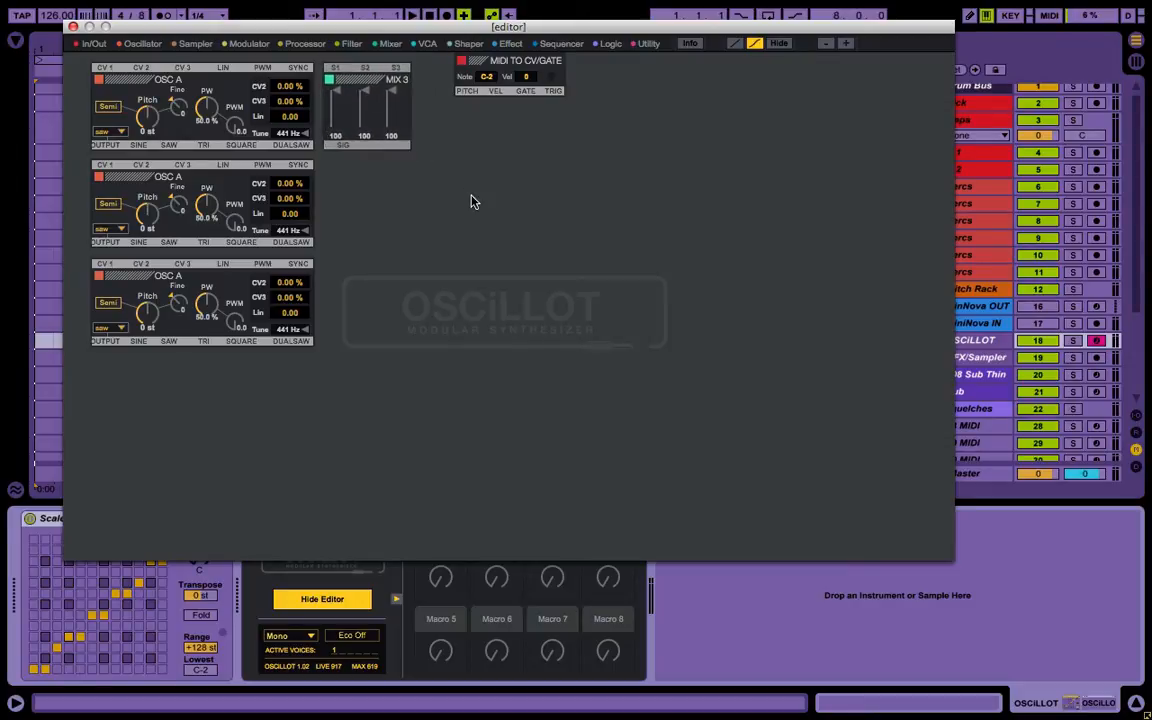
Add two ADSR envelope generators and stack them below the MIDI to CV/Gate module
left_click(243, 46)
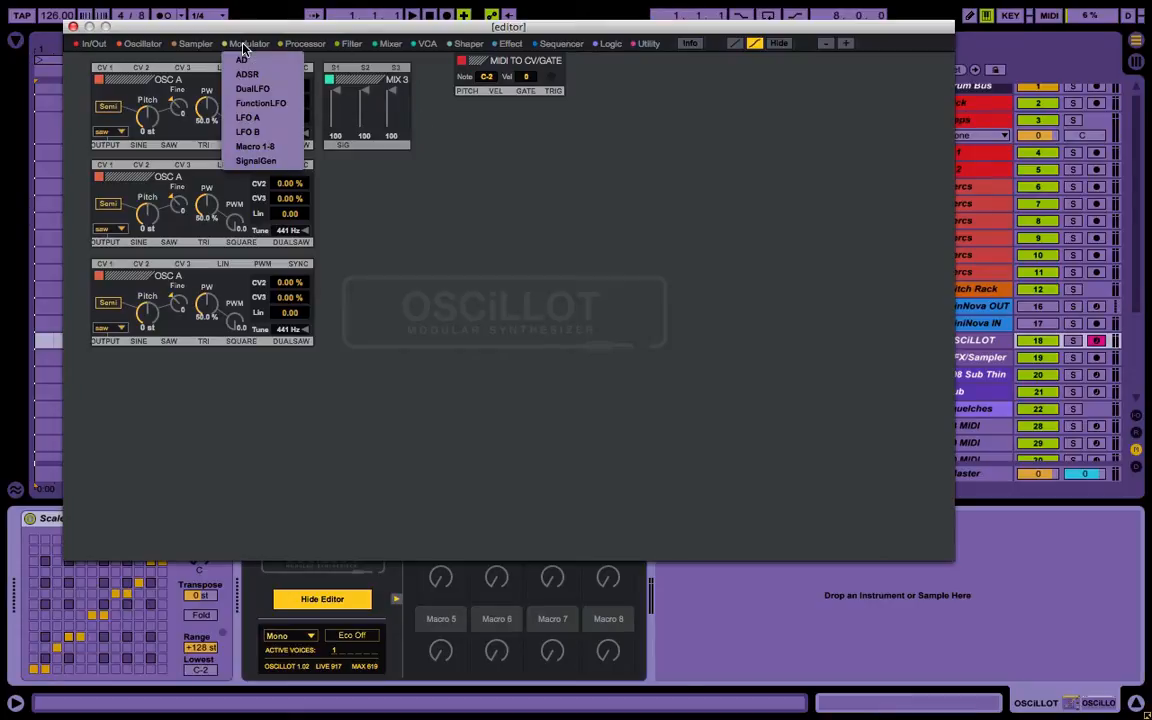
left_click(261, 75)
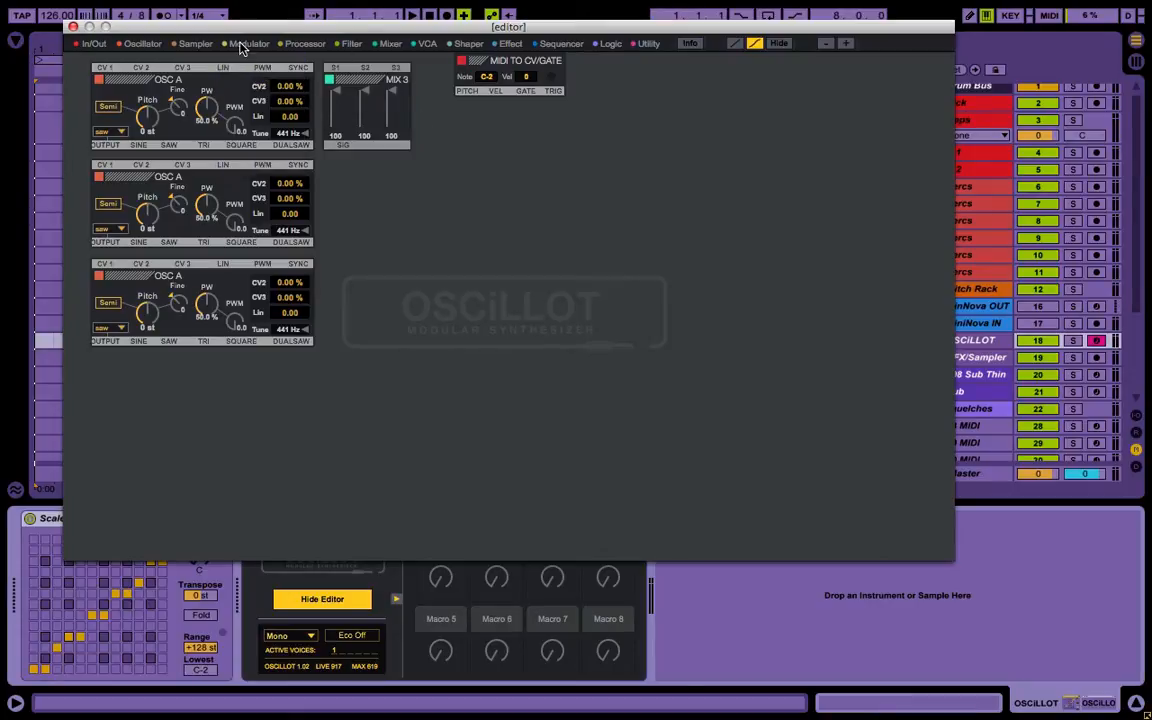
left_click(240, 48)
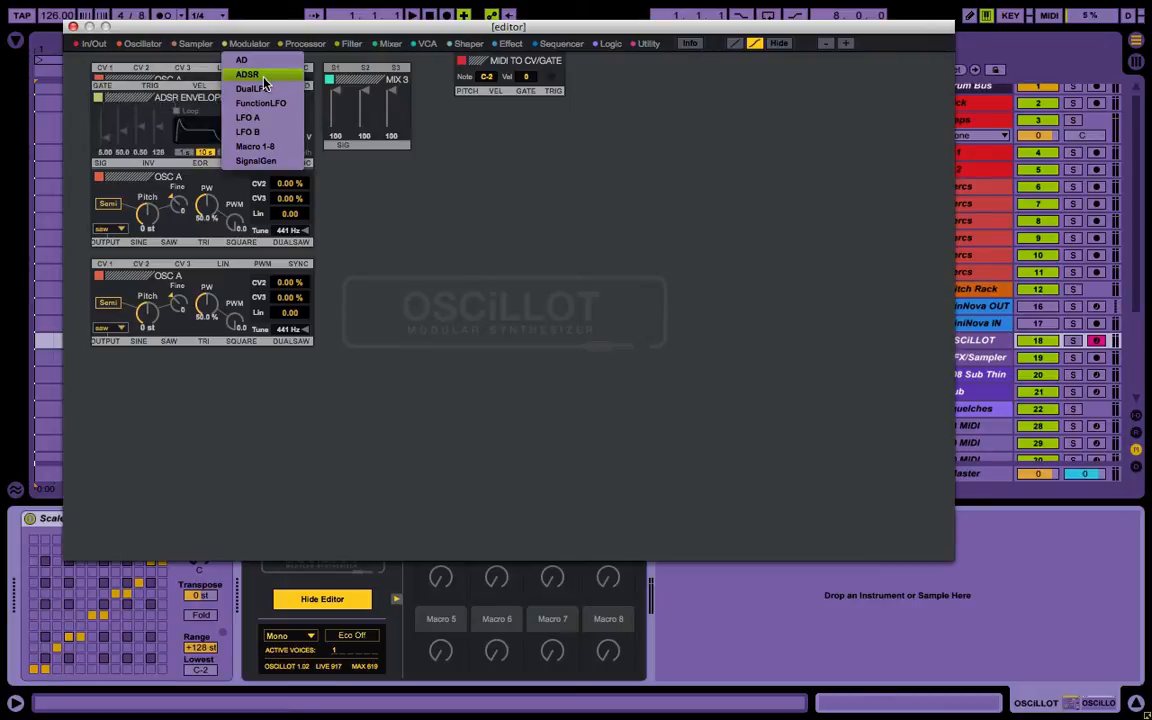
left_click(265, 78)
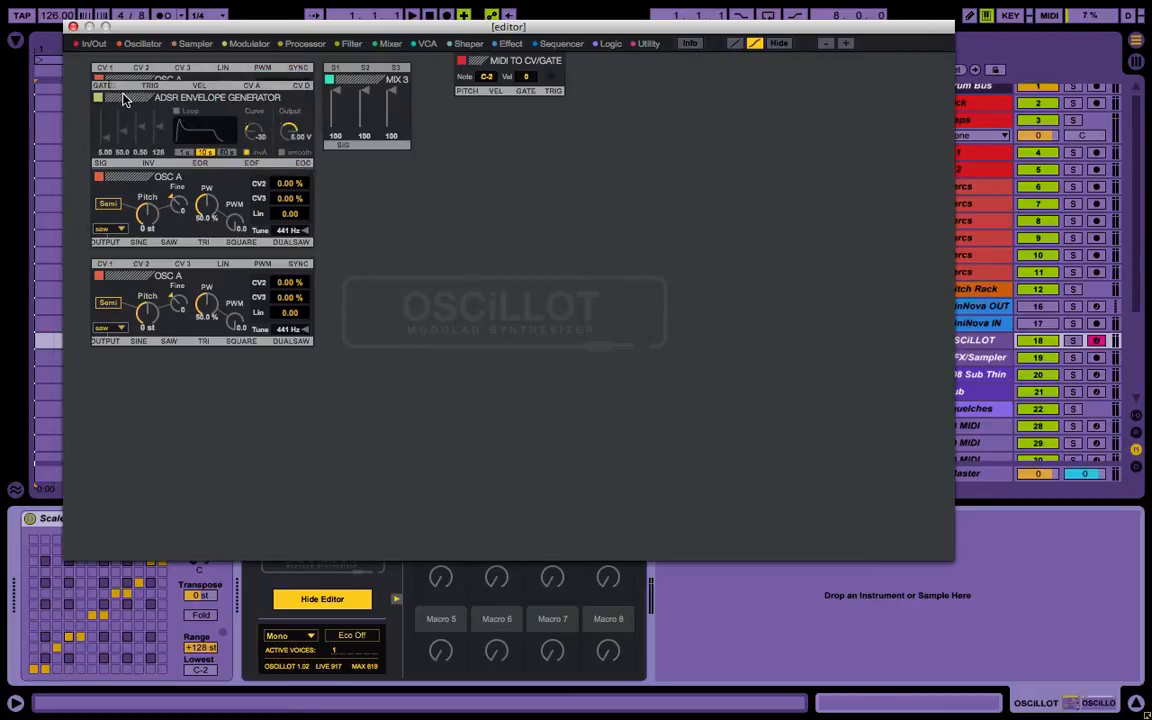
left_click(123, 100)
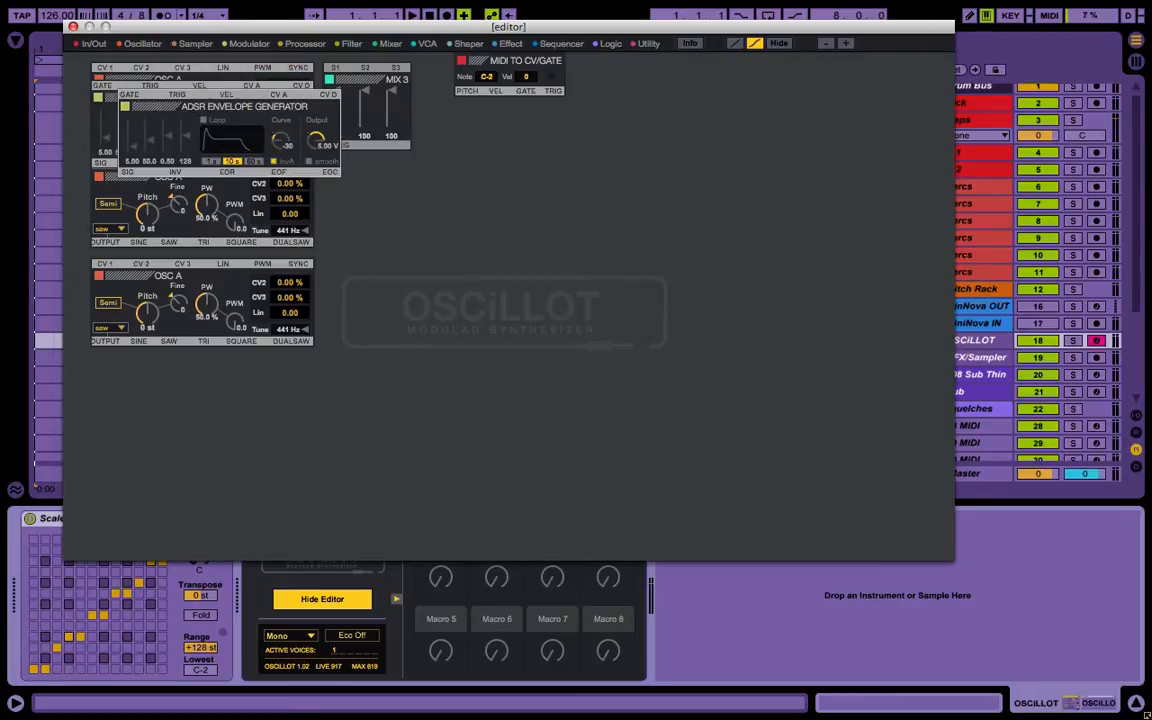
left_click_drag(123, 100, 452, 131)
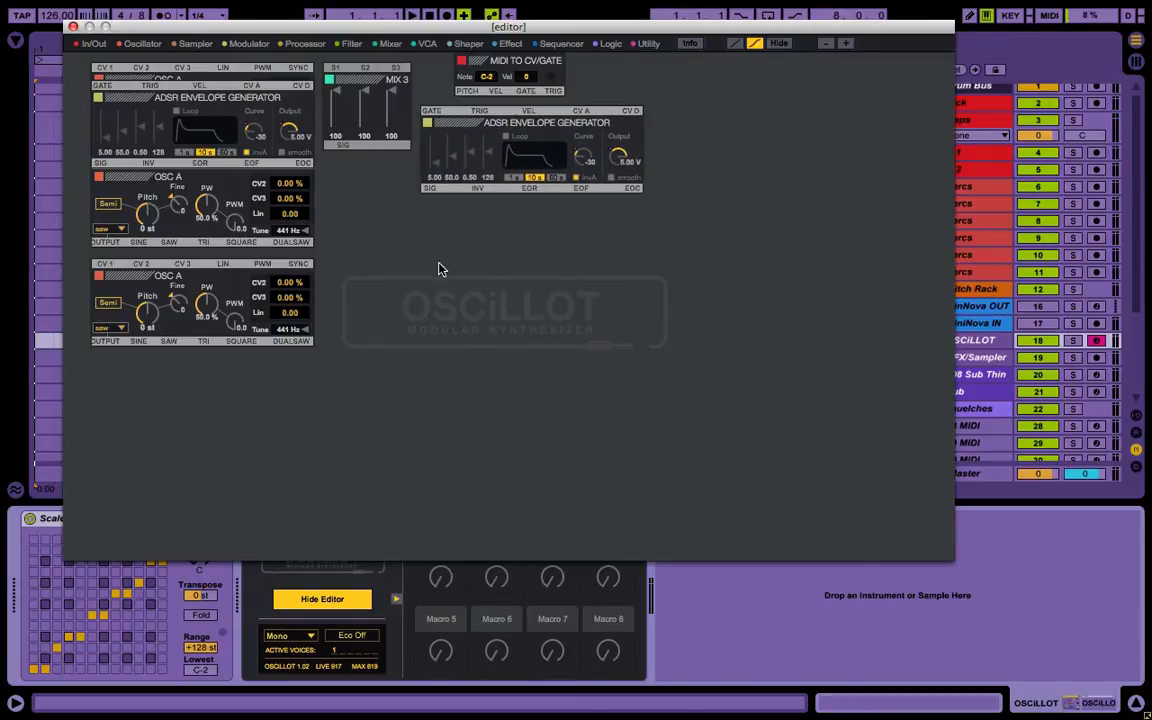
left_click_drag(116, 97, 445, 225)
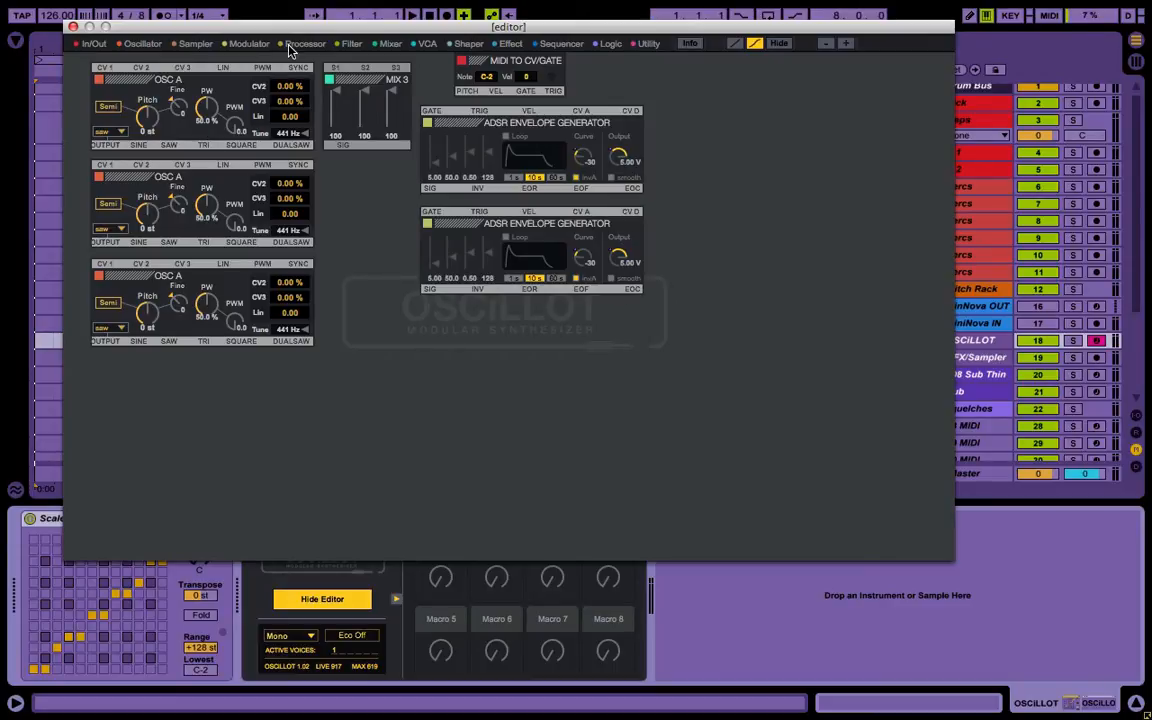
Add an LFO A modulator and align it directly below the second ADSR envelope generator
left_click(238, 45)
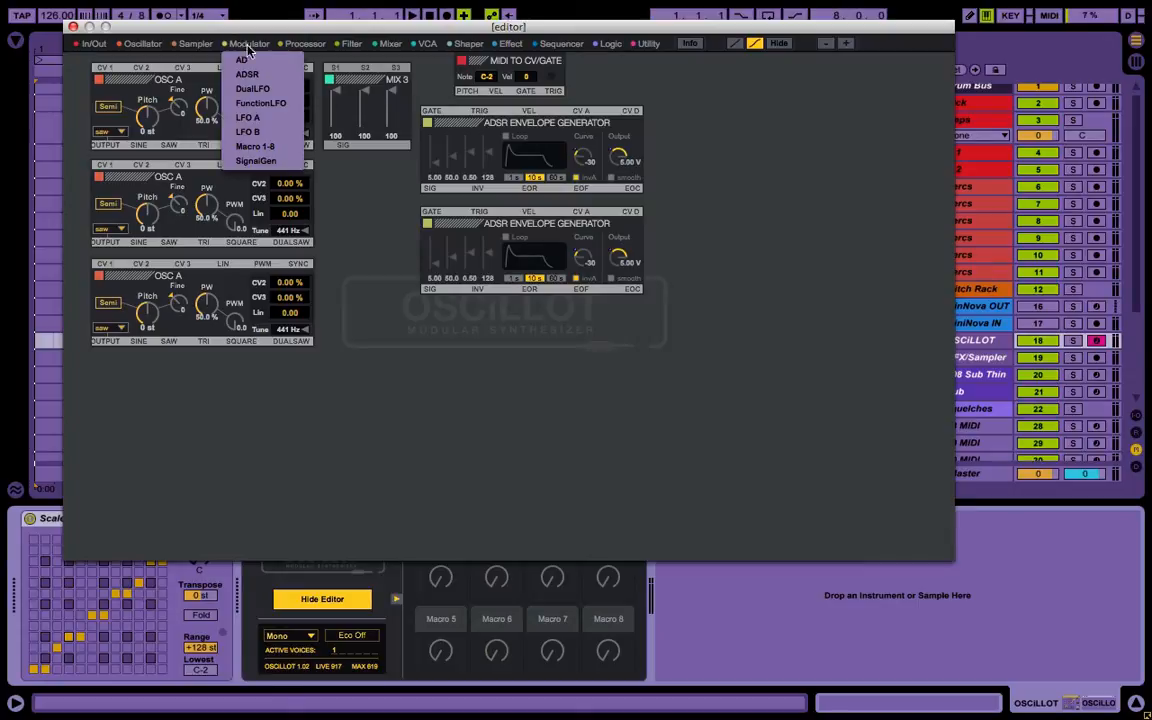
left_click(275, 122)
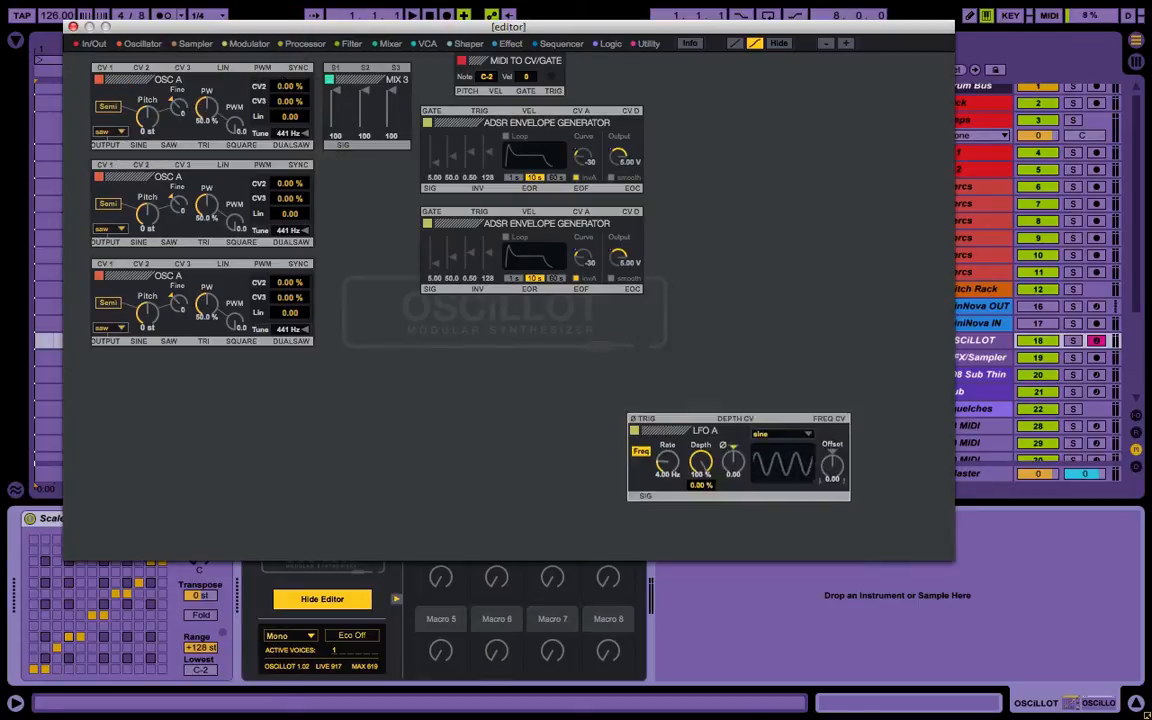
left_click(447, 330)
left_click_drag(447, 329, 449, 325)
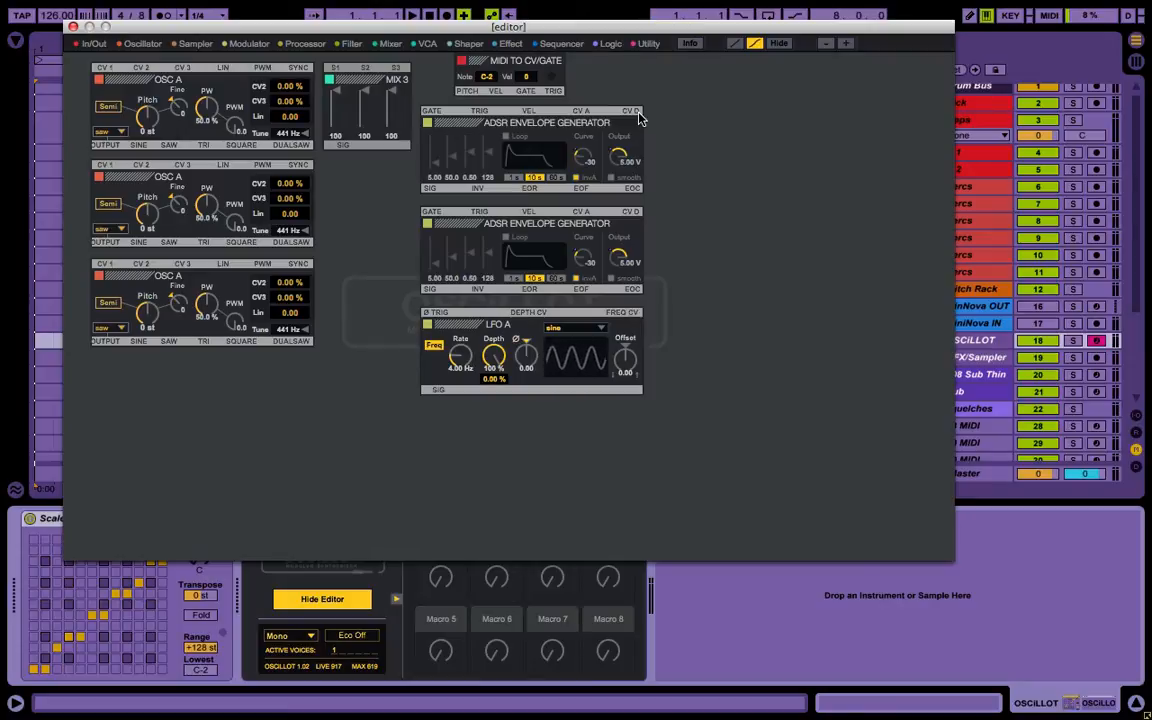
Add a RED Filter module and place it below the column of oscillators
left_click(351, 45)
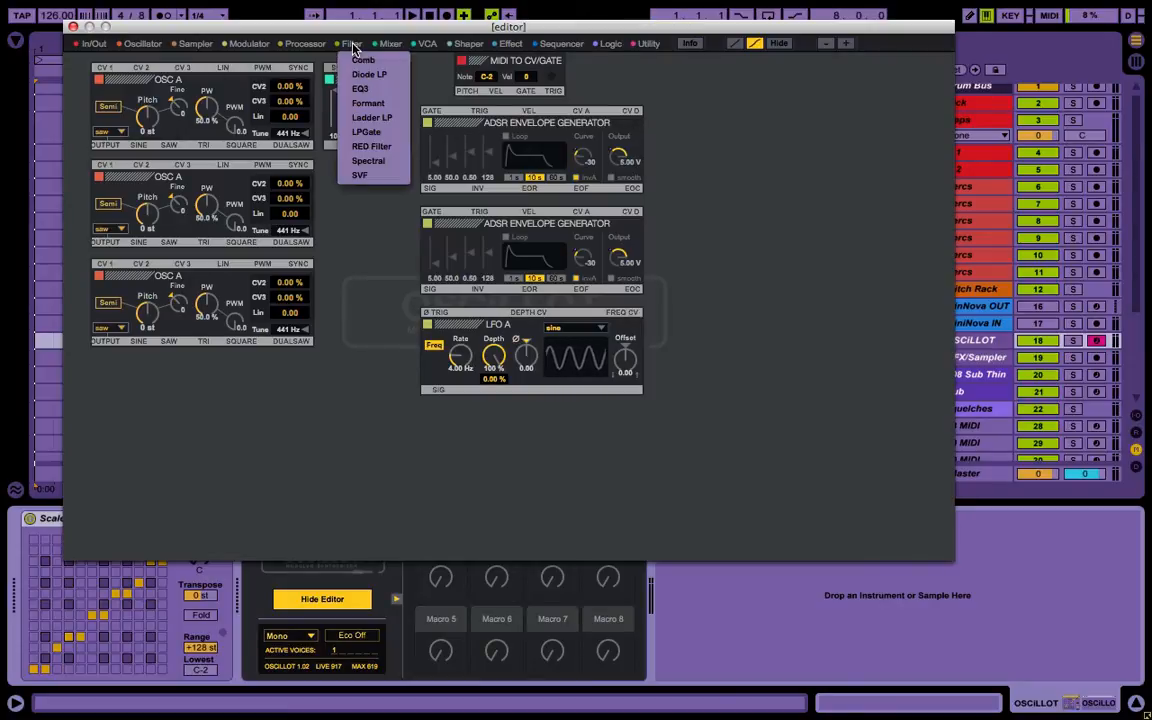
left_click(376, 147)
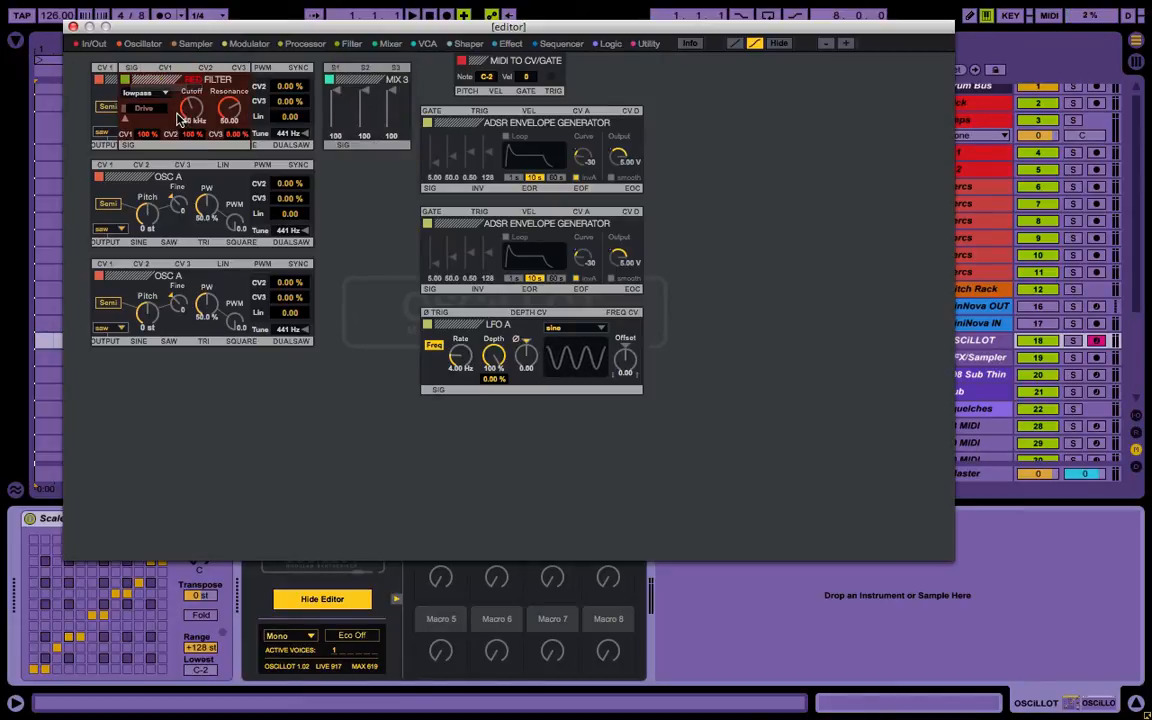
left_click_drag(144, 78, 228, 400)
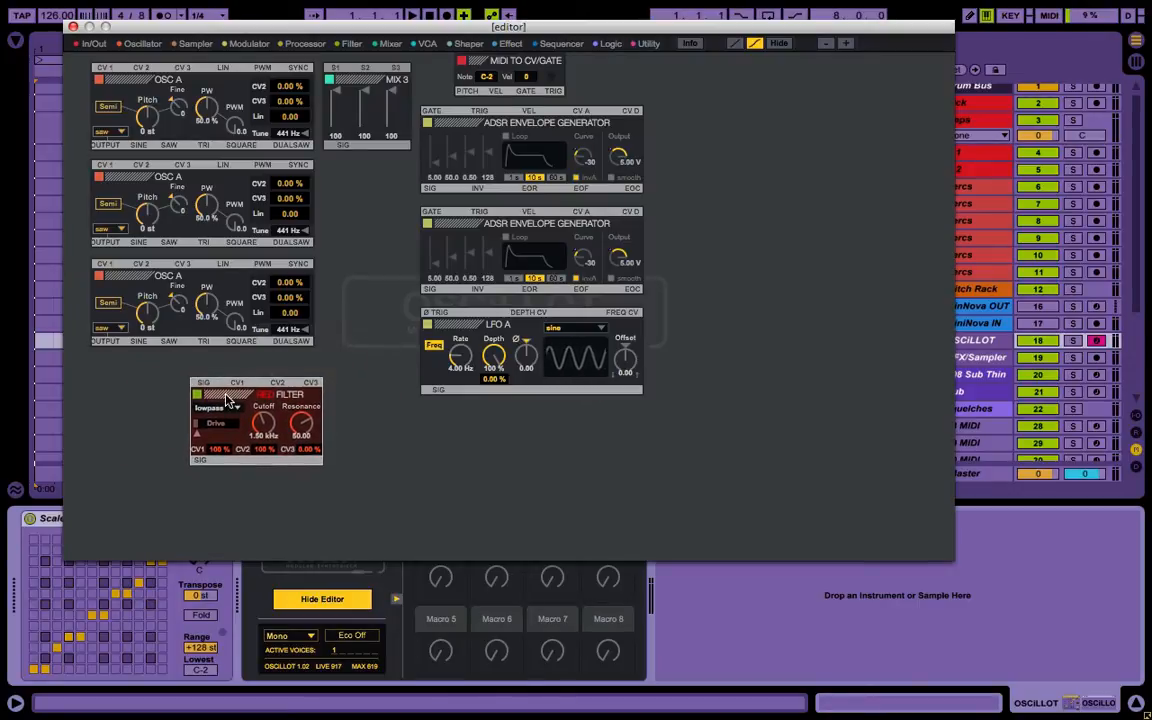
Move both ADSR envelope generators and the LFO A sideways to free the space below the MIDI to CV/Gate module
left_click_drag(410, 112, 584, 110)
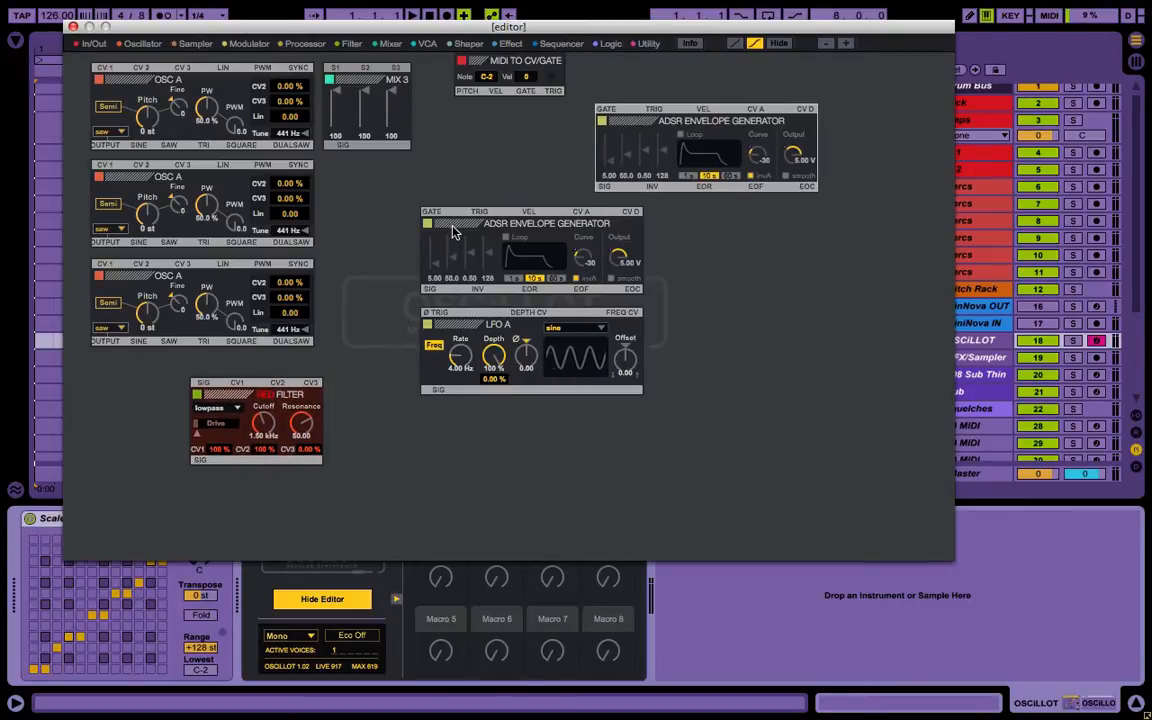
left_click_drag(452, 232, 679, 230)
left_click_drag(466, 327, 601, 327)
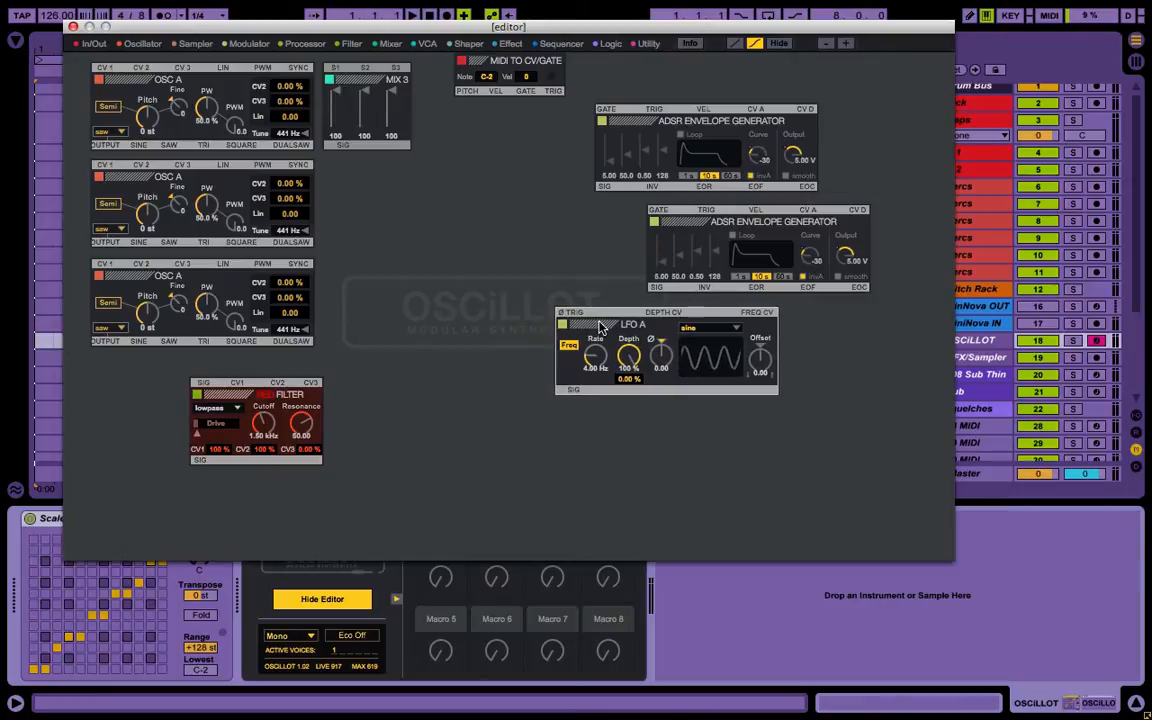
Move the RED Filter directly below the MIDI to CV/Gate module, keeping its type on lowpass
left_click_drag(228, 398, 469, 160)
left_click(460, 169)
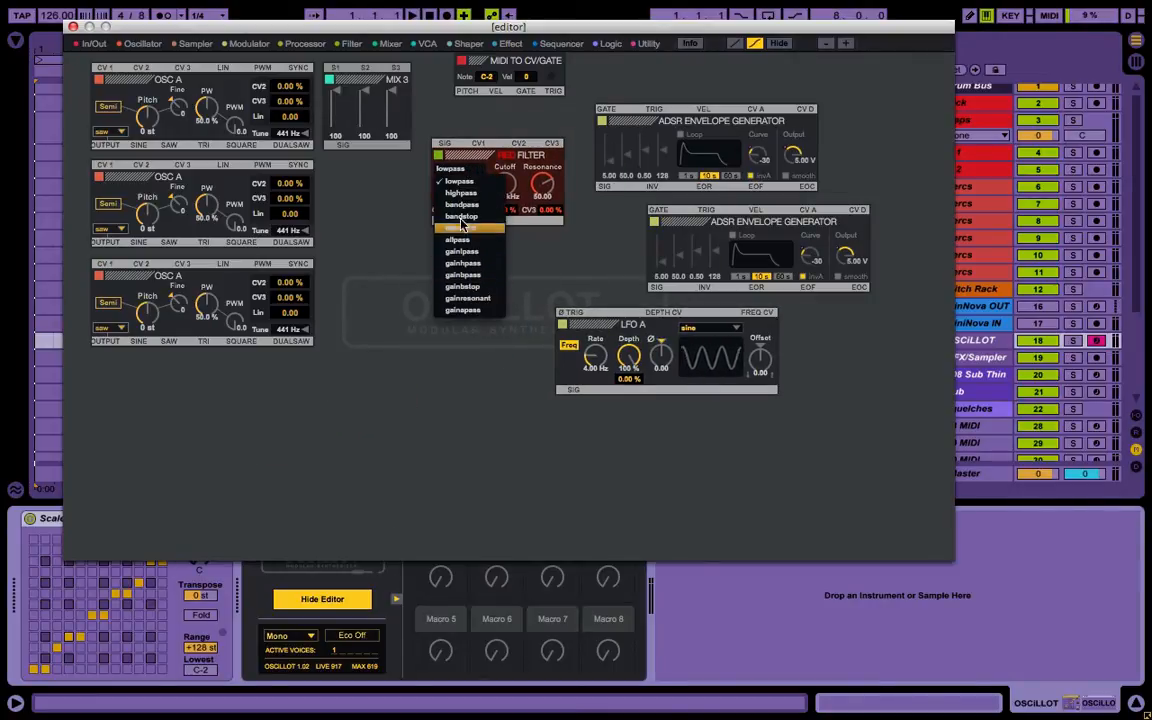
left_click(355, 243)
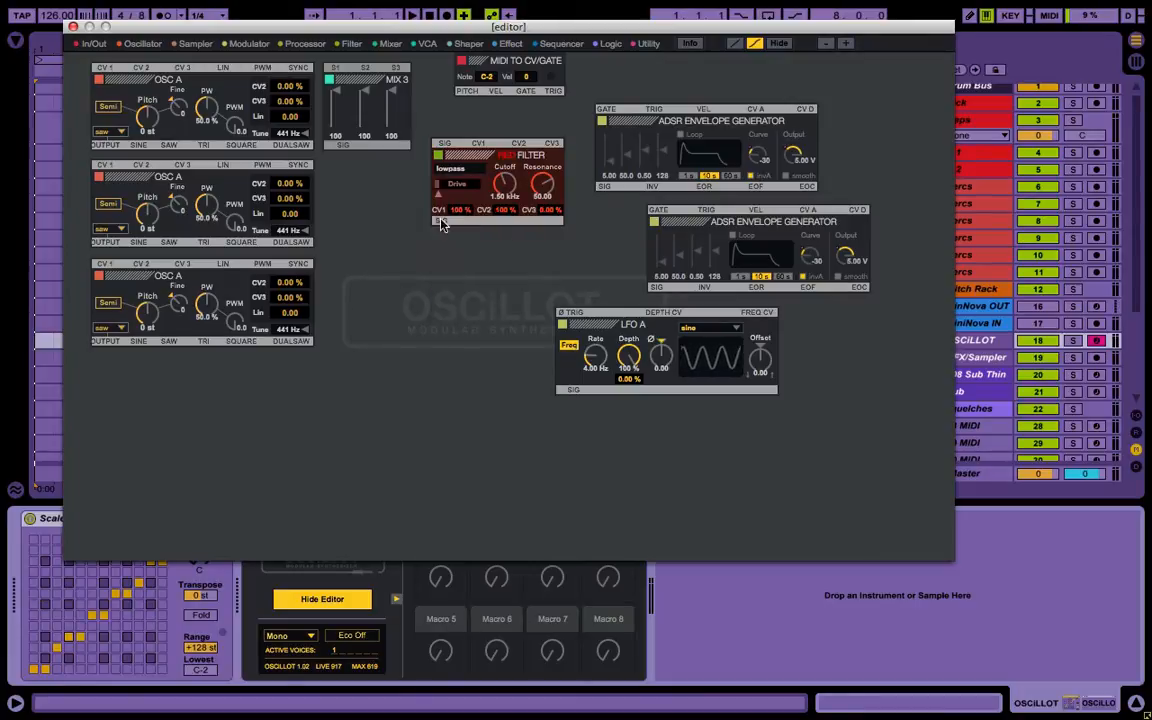
left_click_drag(457, 157, 445, 125)
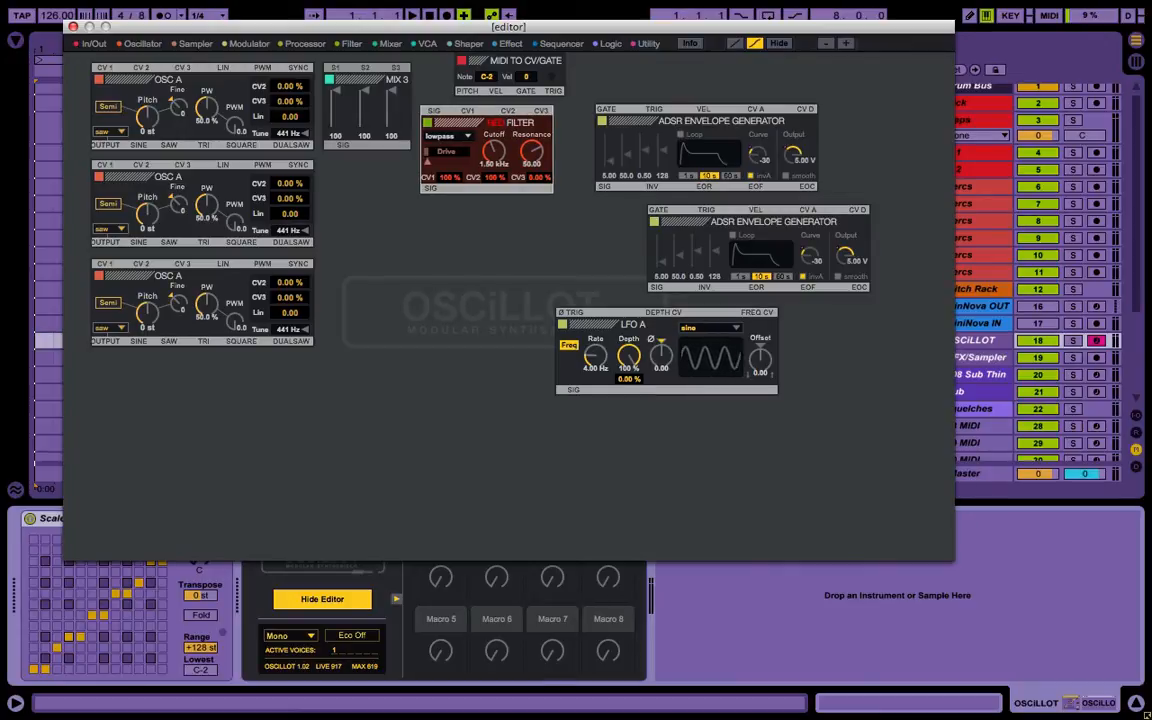
left_click(444, 355)
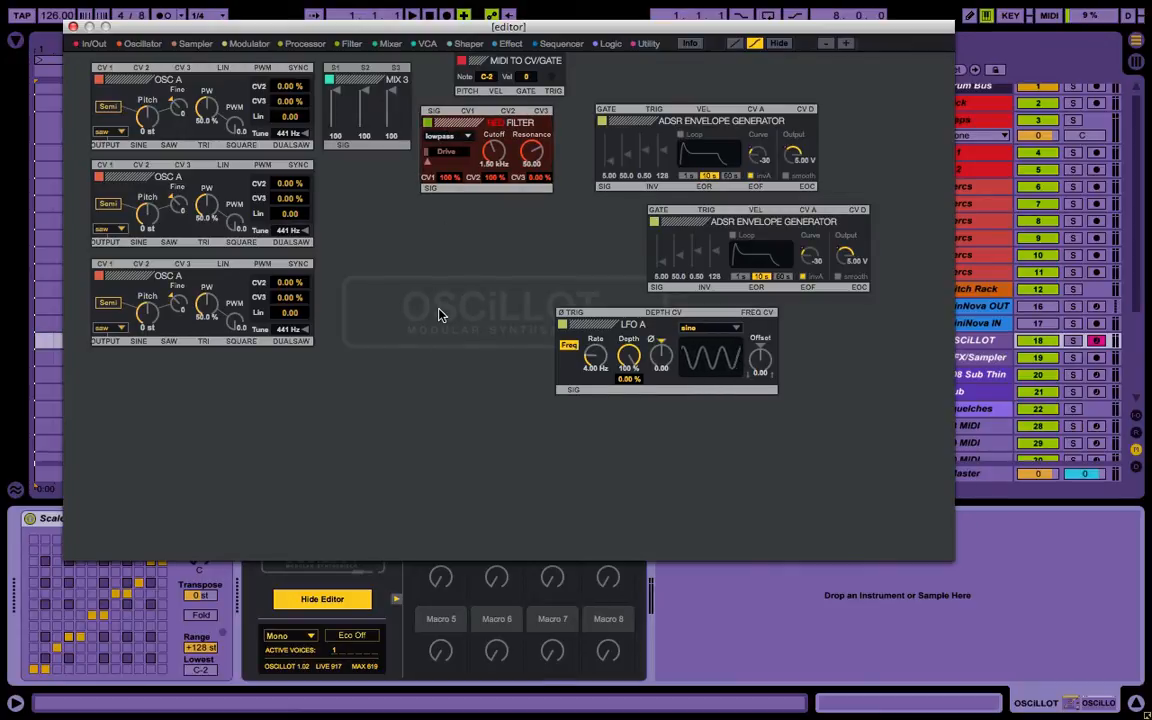
Add a Formant filter module and align it directly below the RED Filter
left_click(343, 43)
left_click(387, 105)
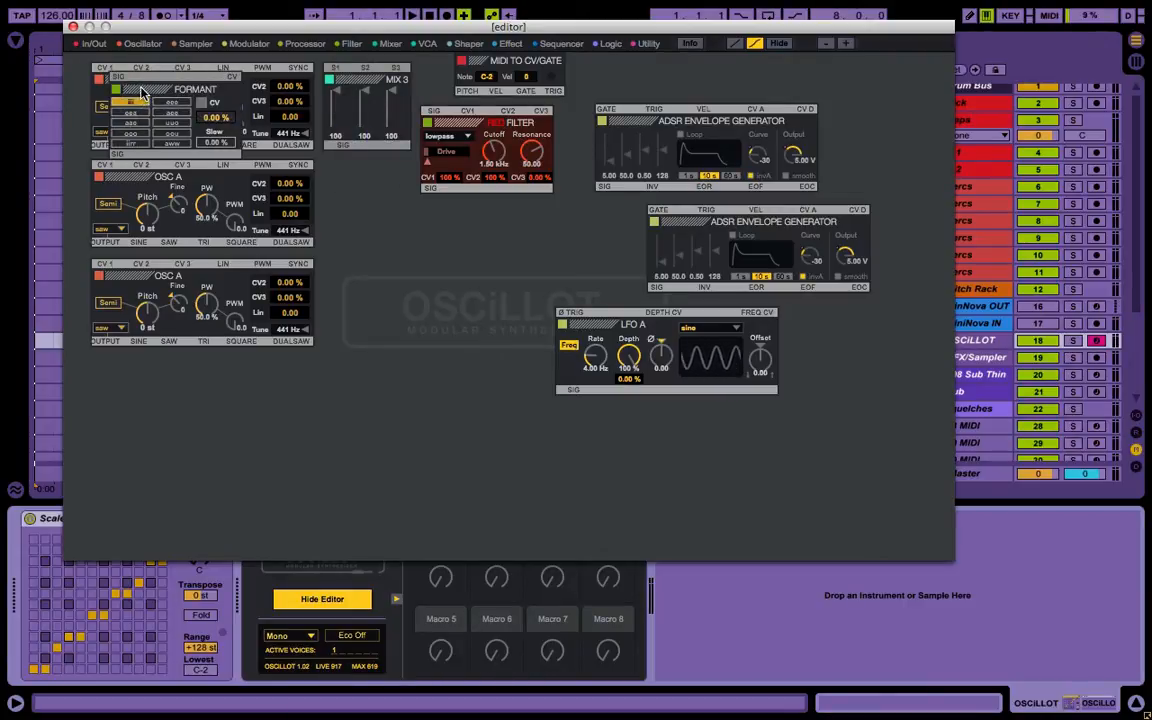
left_click_drag(133, 89, 444, 220)
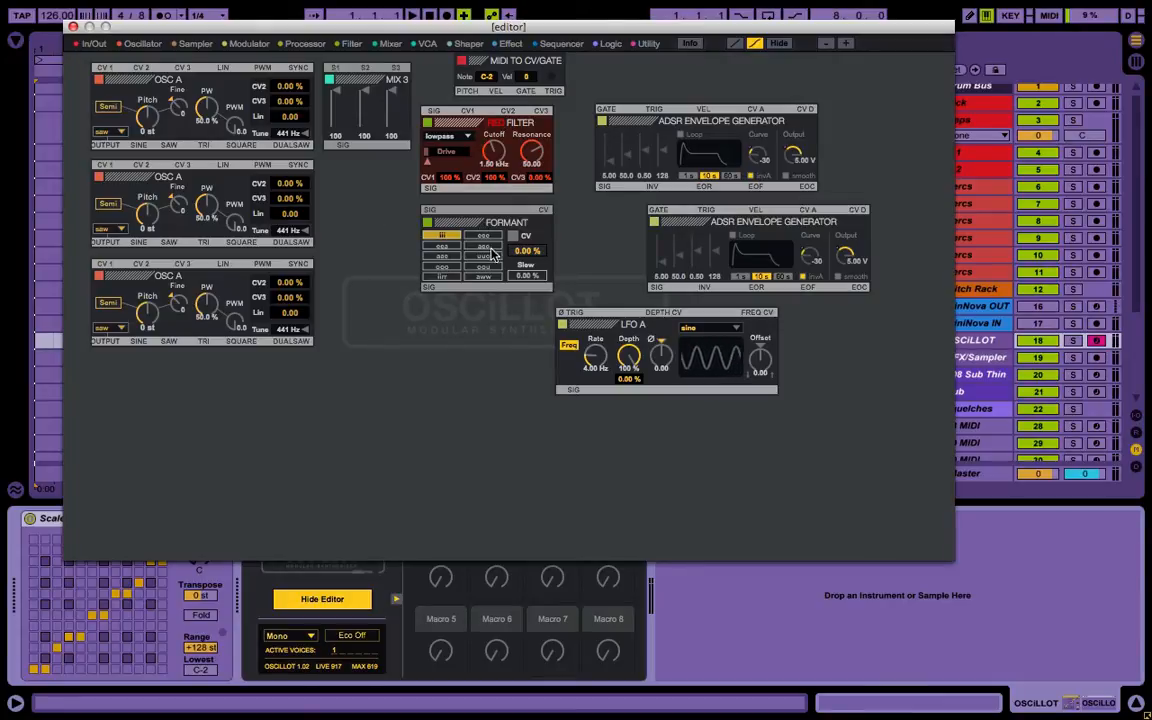
left_click_drag(460, 222, 460, 220)
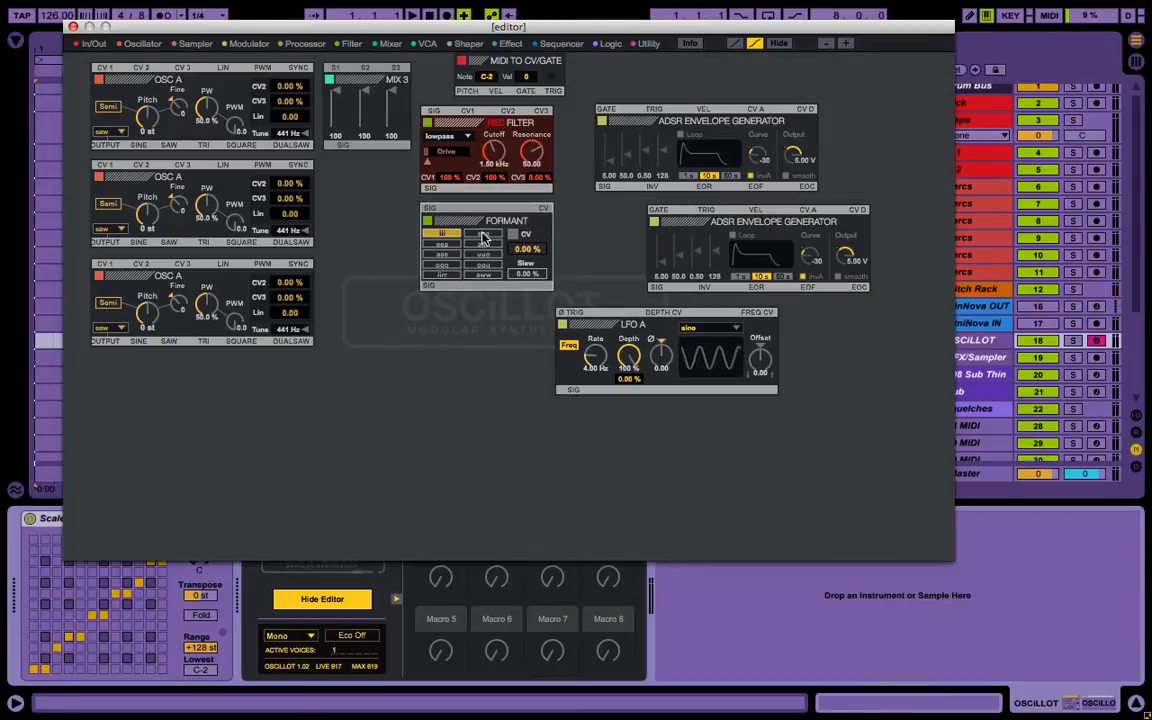
left_click(599, 230)
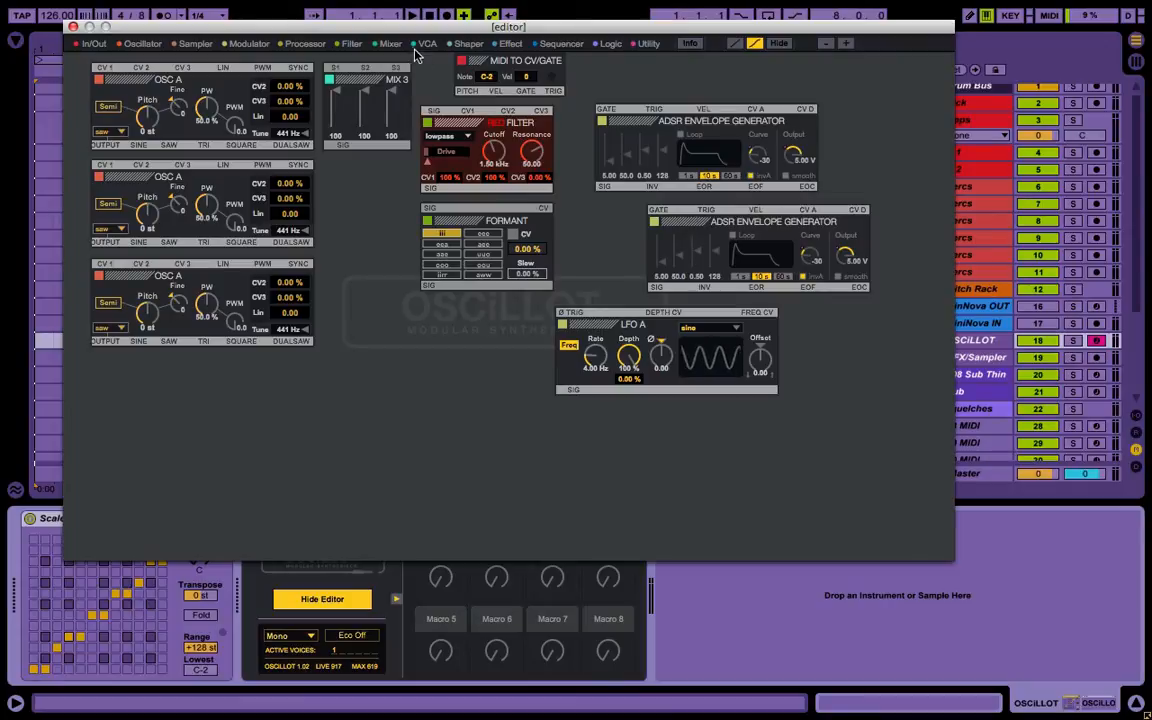
left_click(296, 46)
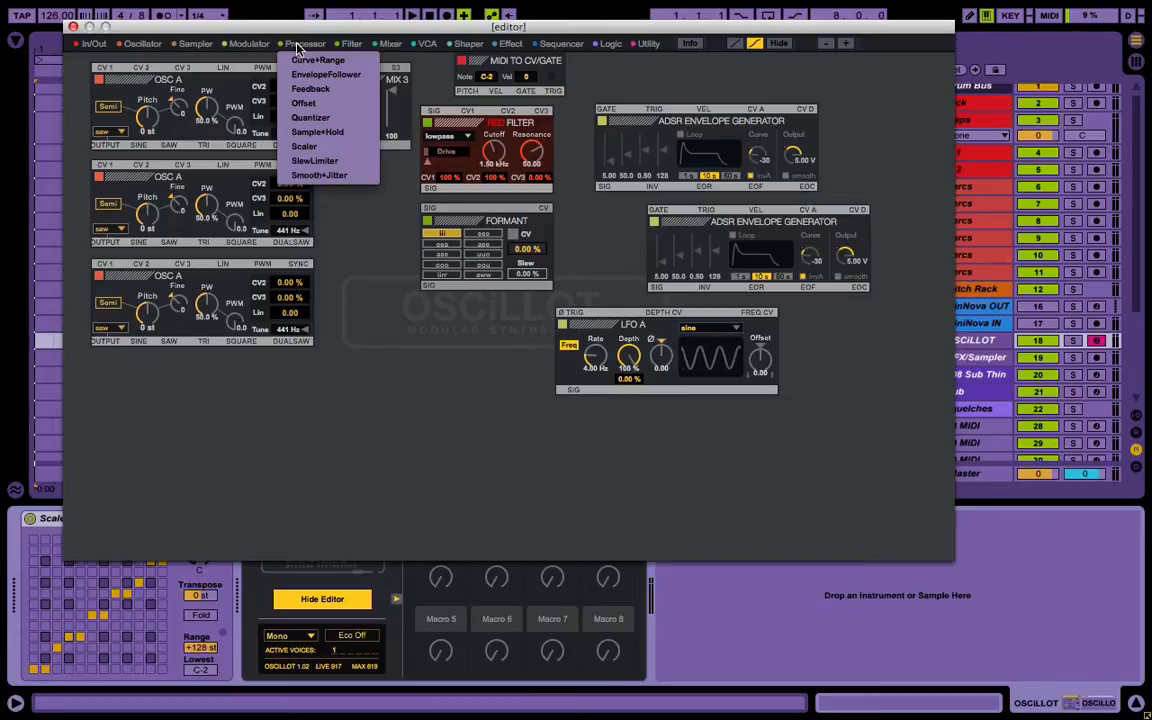
mouse_move(248, 50)
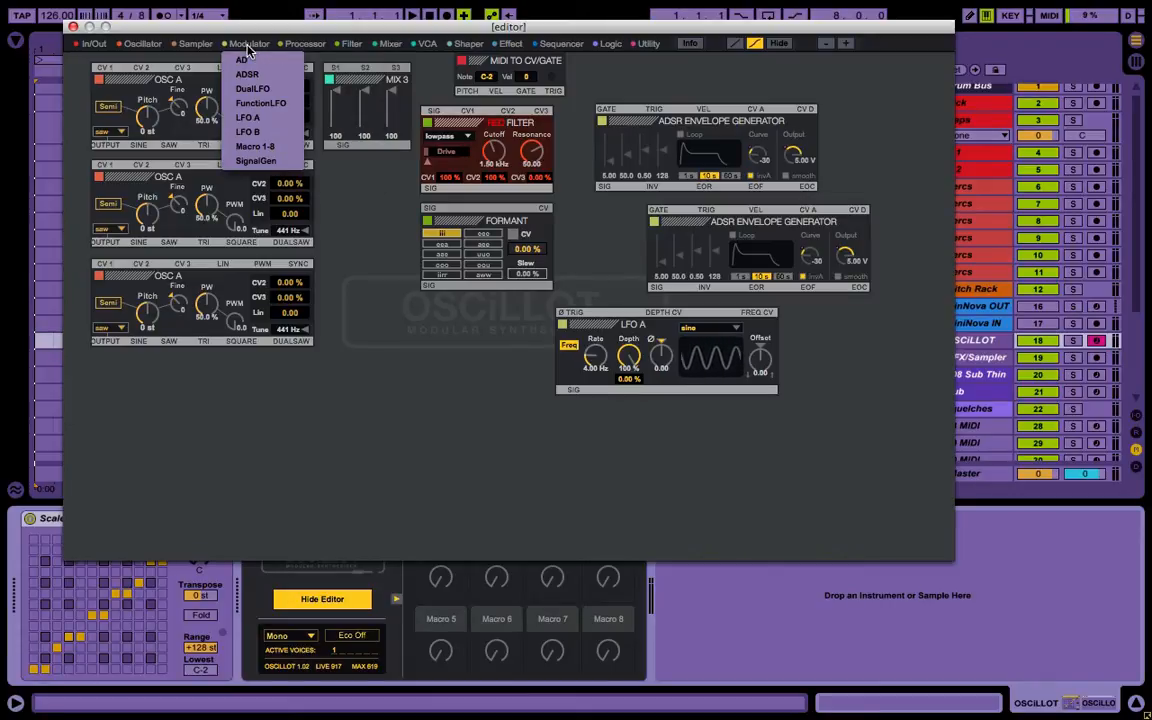
left_click(445, 380)
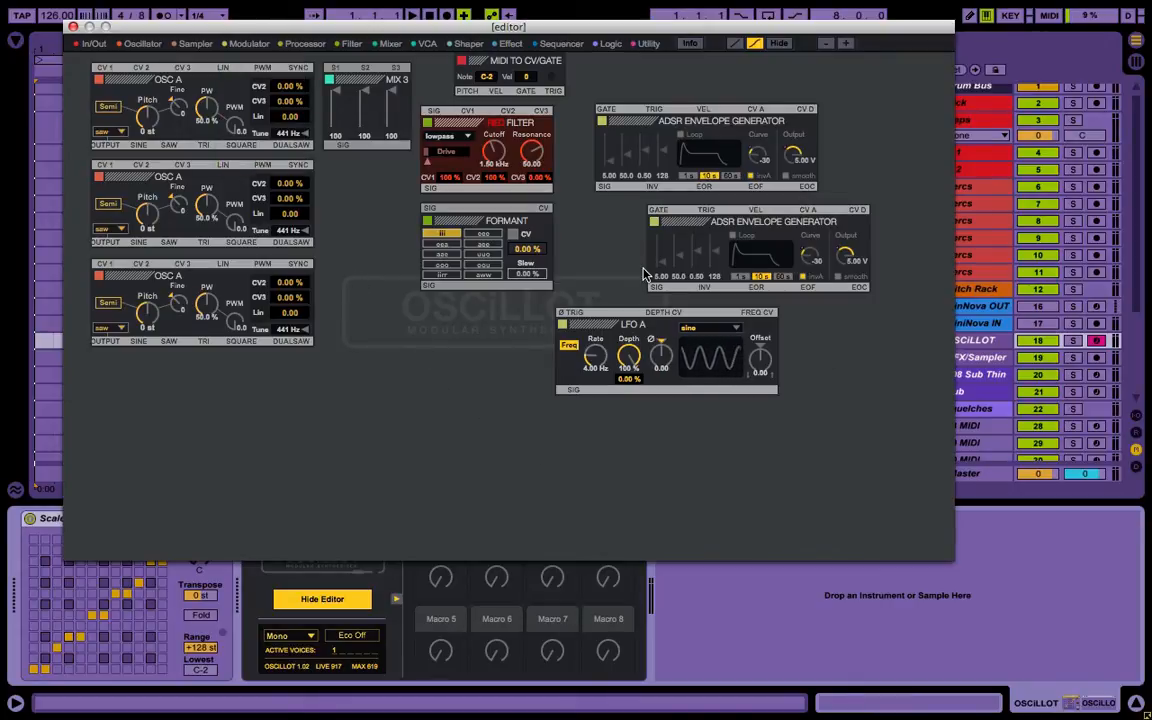
Stack the two ADSR envelope generators and the LFO A in an aligned column close beside the filter modules
left_click_drag(700, 121, 669, 119)
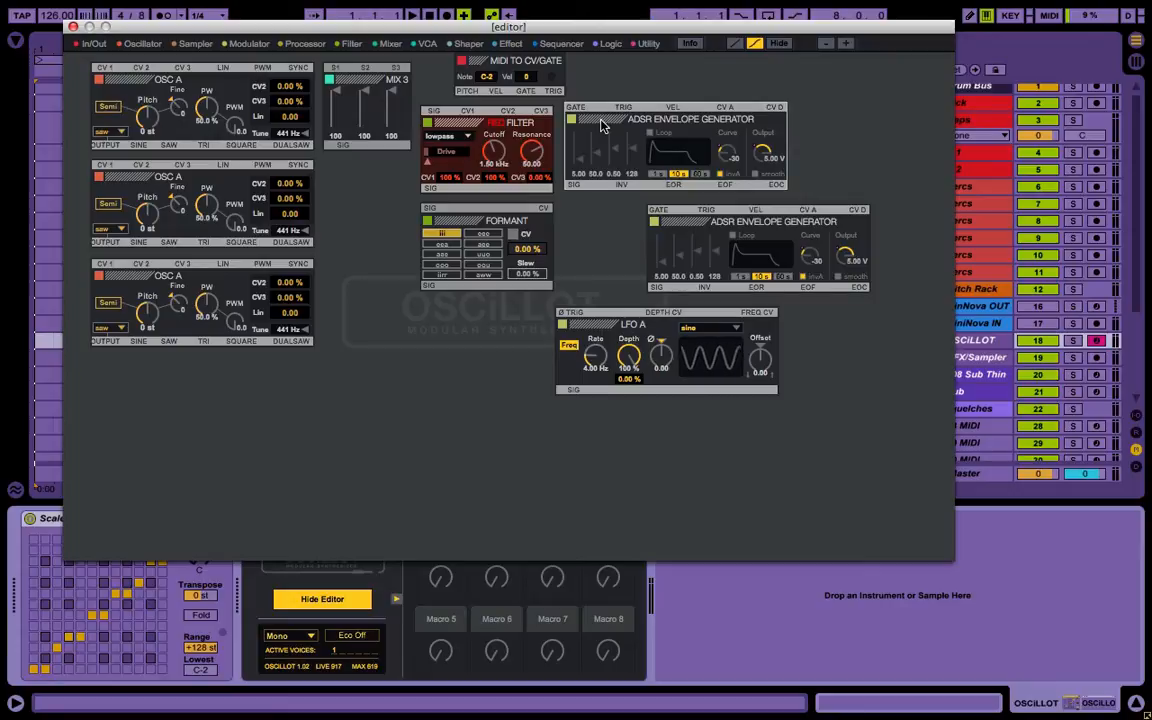
left_click_drag(676, 212, 593, 218)
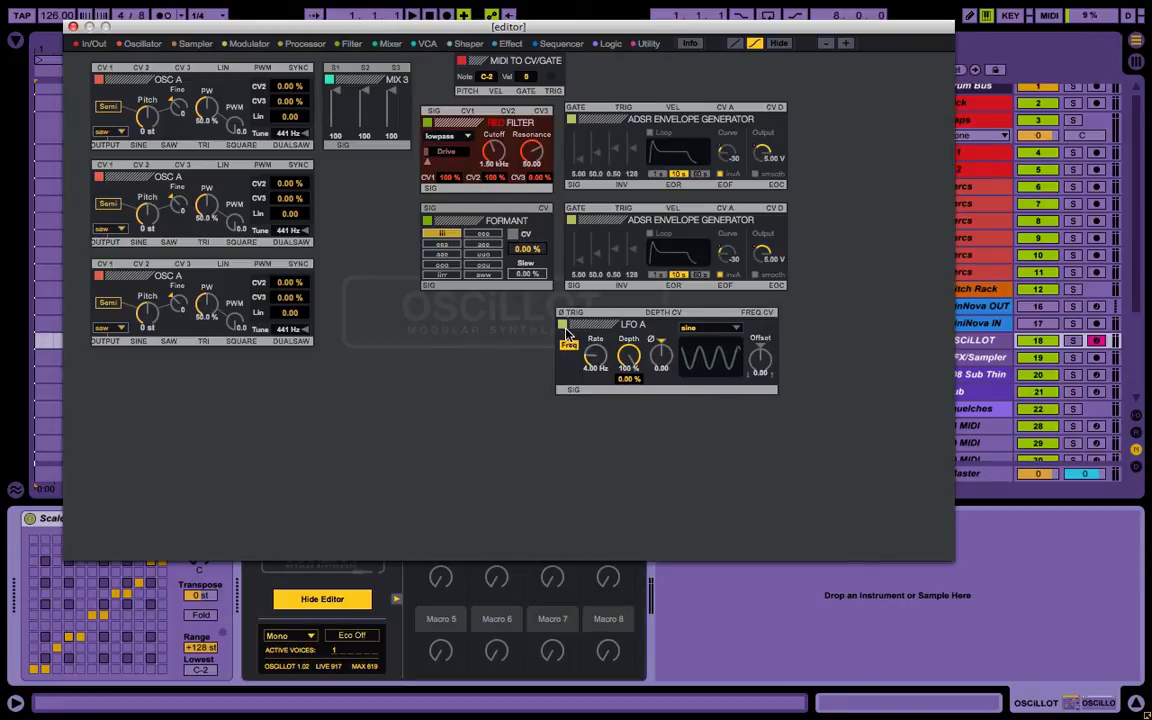
left_click_drag(581, 326, 589, 319)
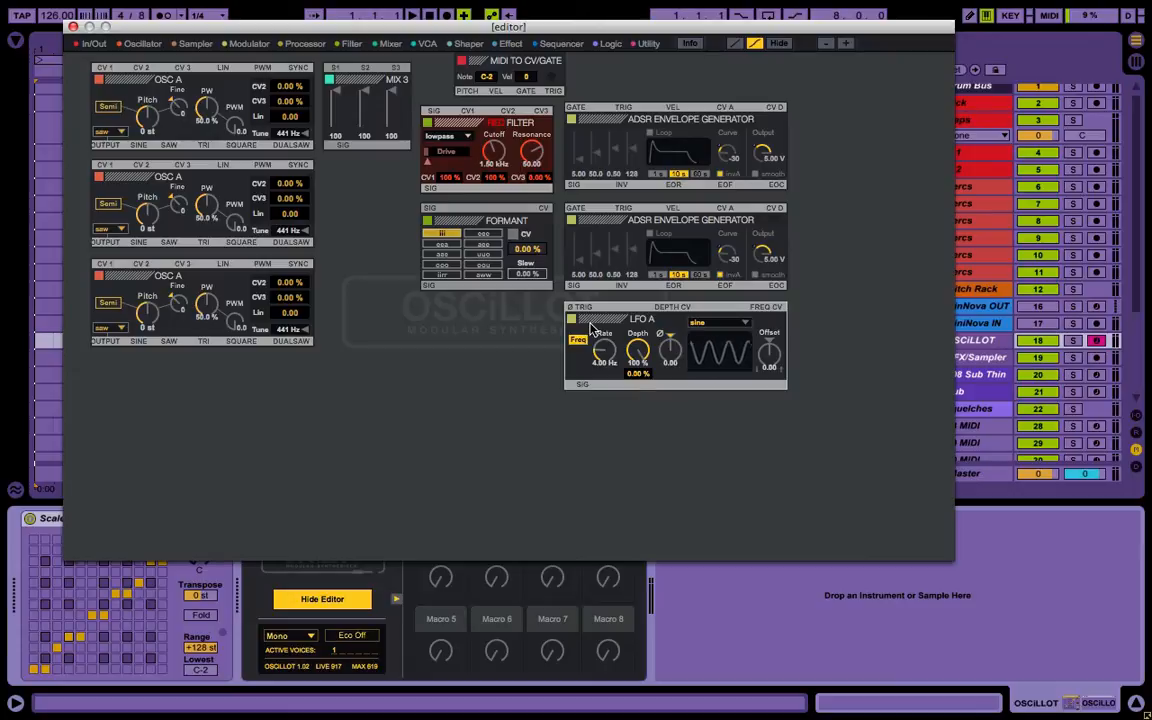
left_click(489, 369)
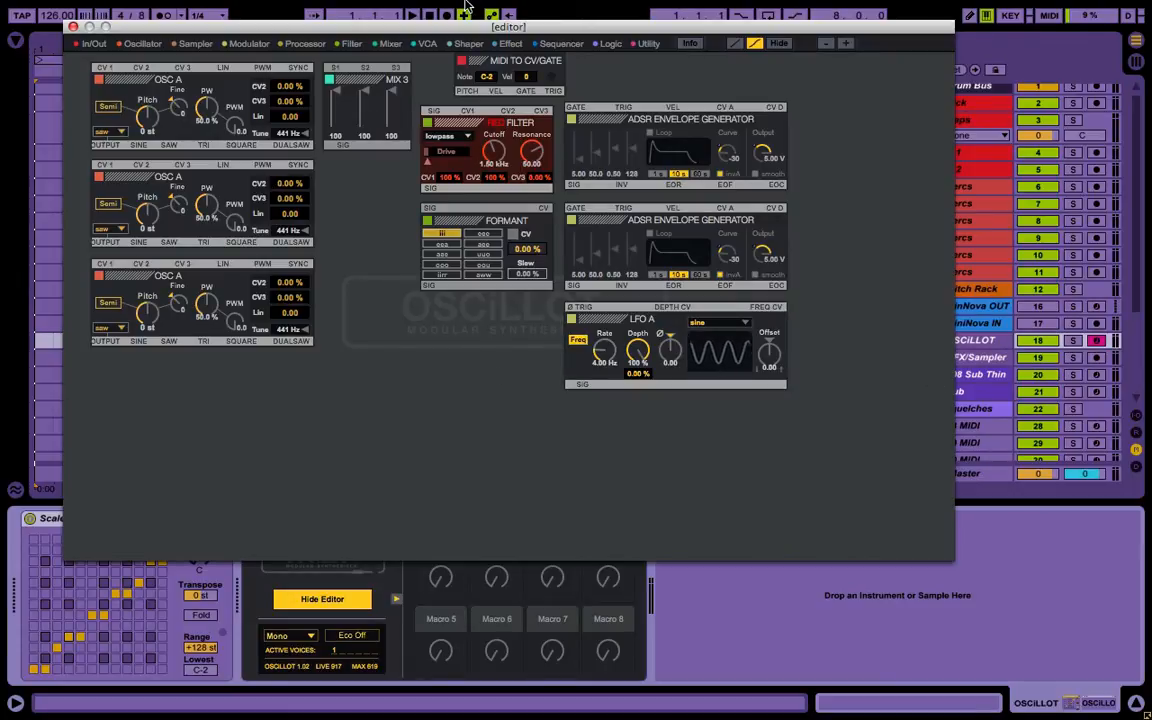
Add a Waveshaper module and place it directly below the Formant filter, beside the LFO A
left_click(510, 44)
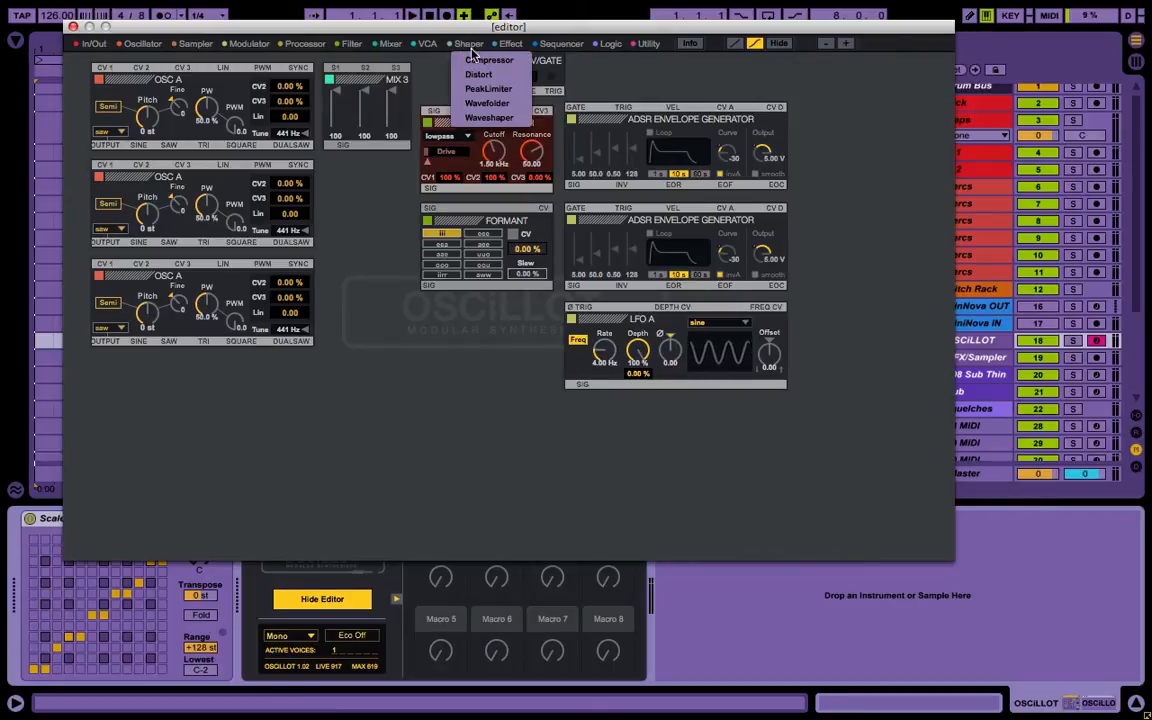
left_click(508, 119)
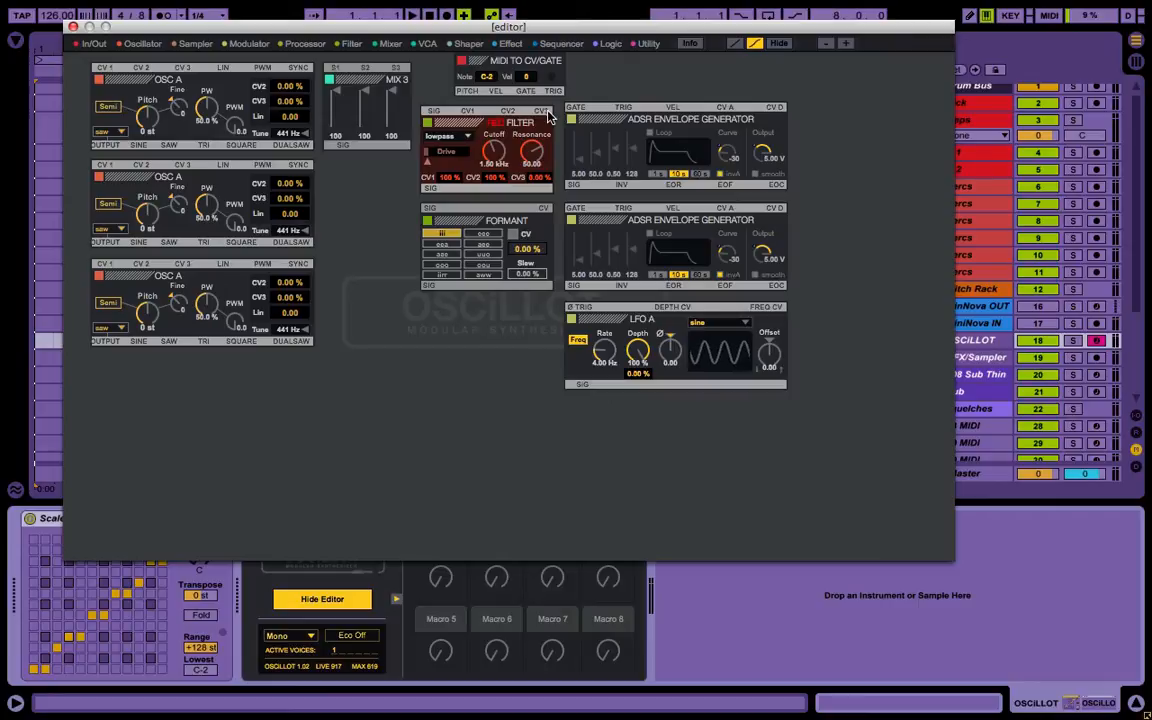
left_click_drag(150, 89, 487, 320)
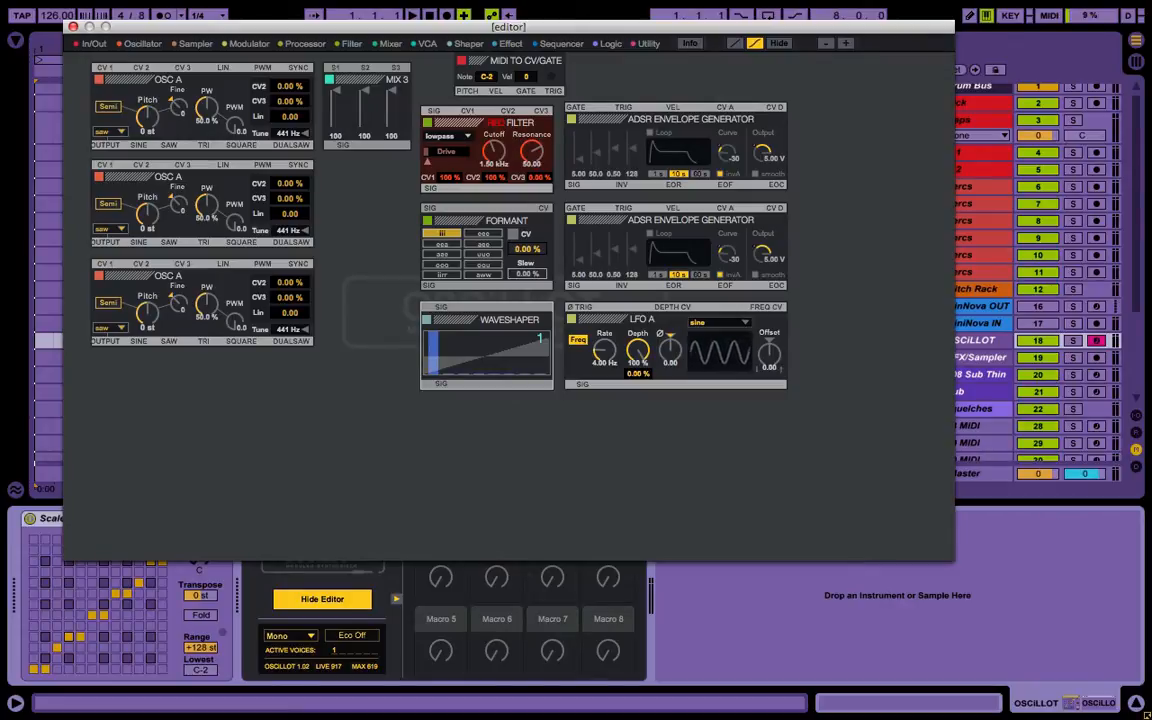
left_click(389, 369)
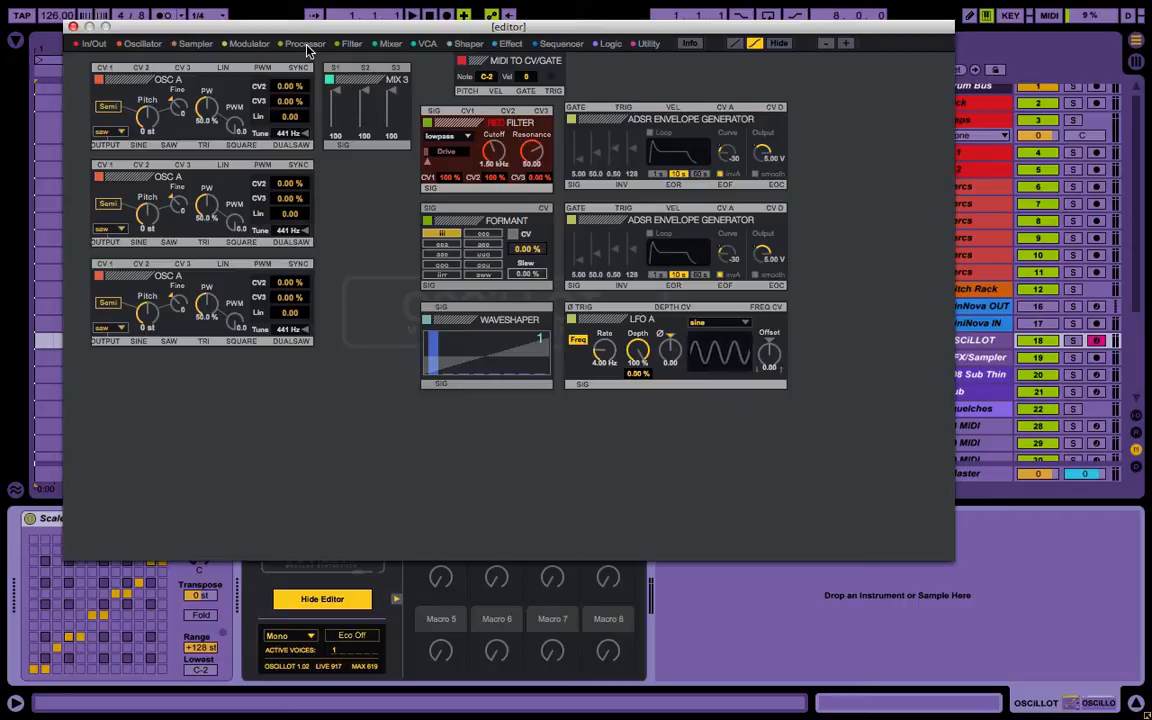
Add a Reverb A effect module and place it directly below the Waveshaper
left_click(516, 45)
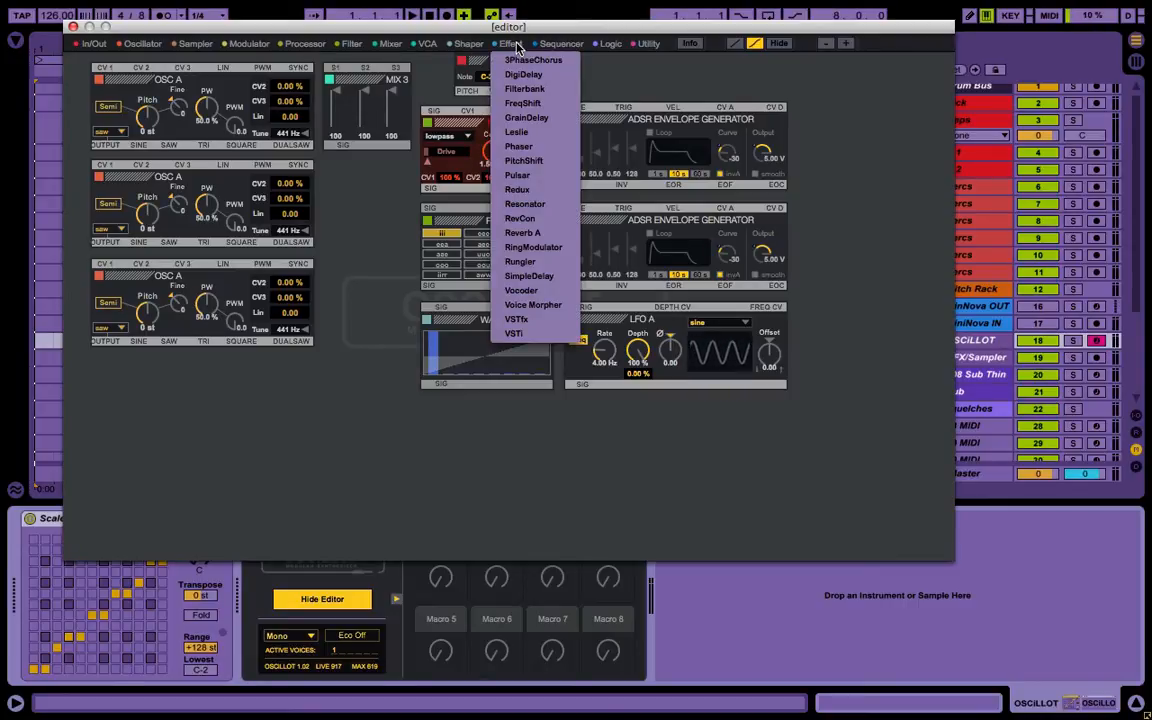
left_click(527, 236)
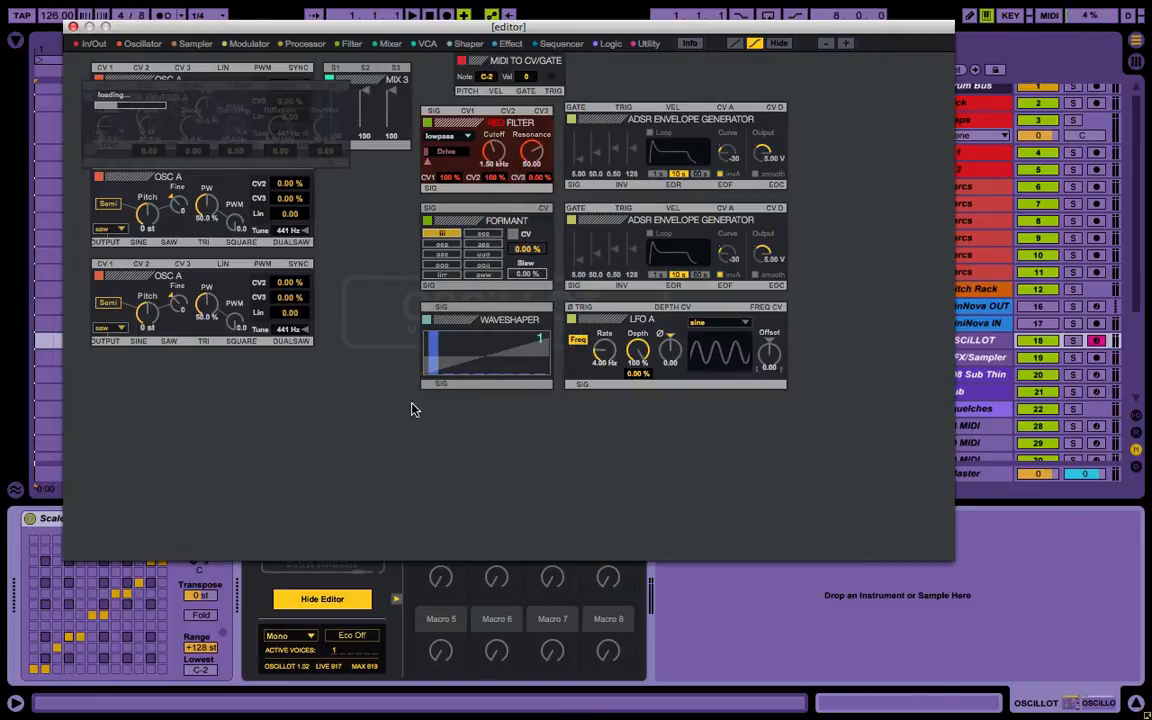
left_click_drag(102, 88, 440, 412)
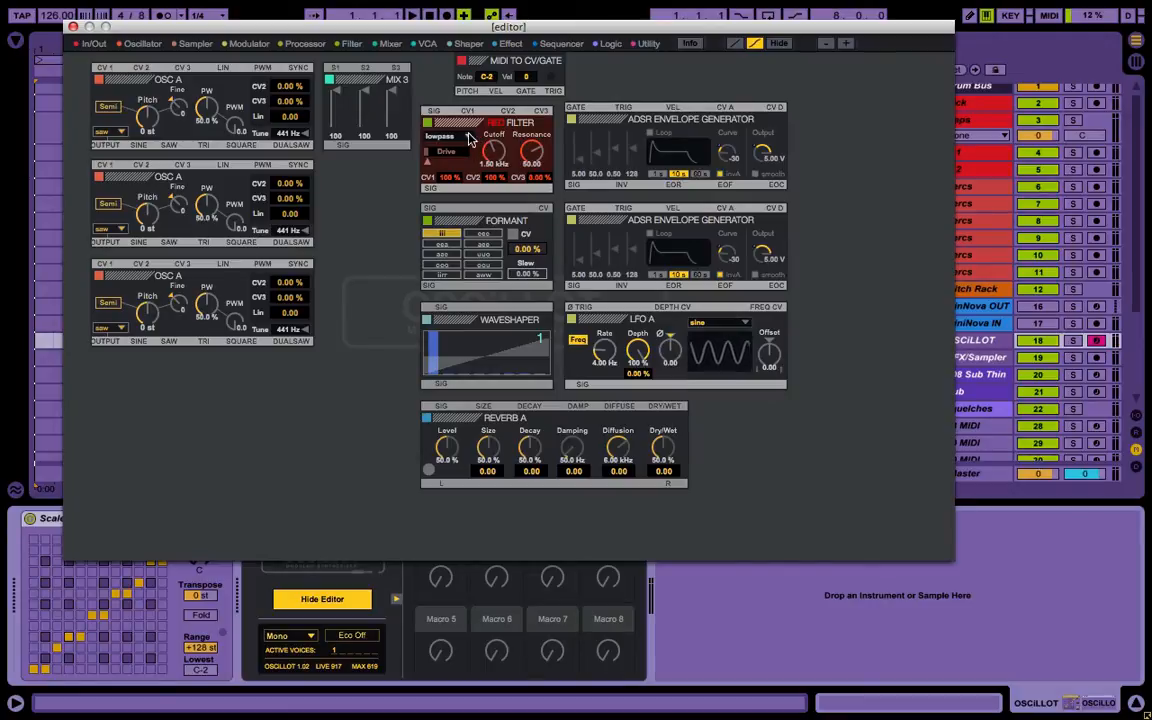
Level the RED Filter with the first ADSR envelope generator and line up the Formant filter's edges beneath it
left_click_drag(468, 122, 470, 119)
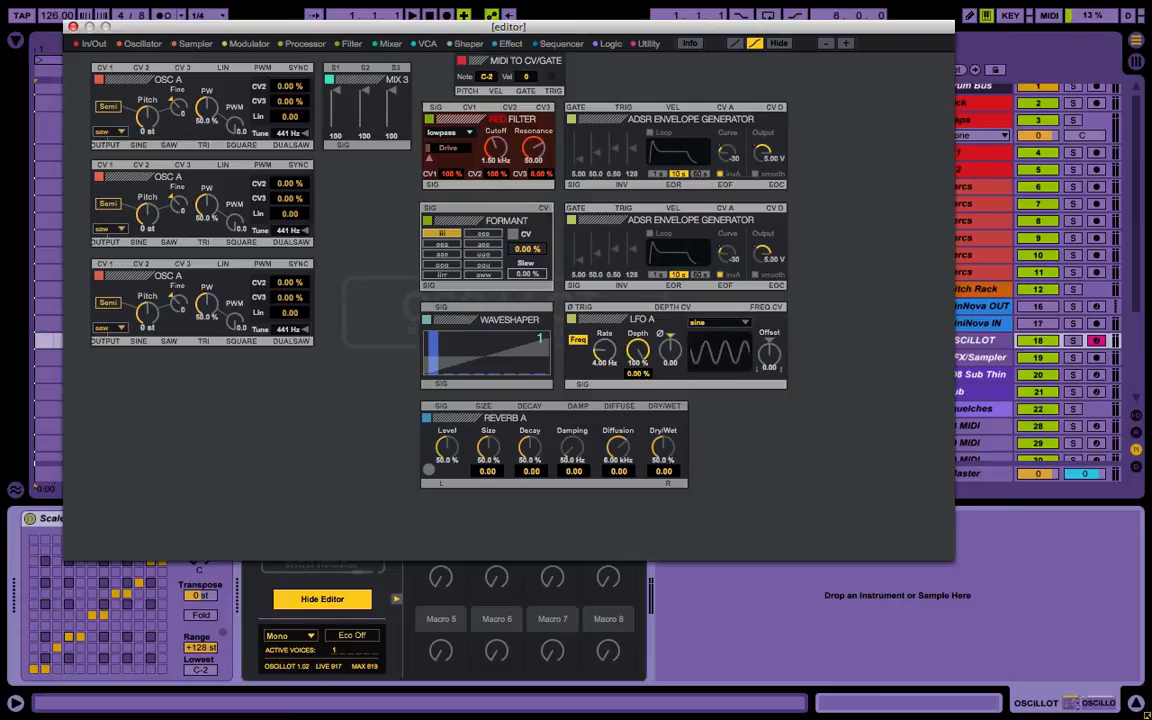
left_click_drag(468, 221, 468, 219)
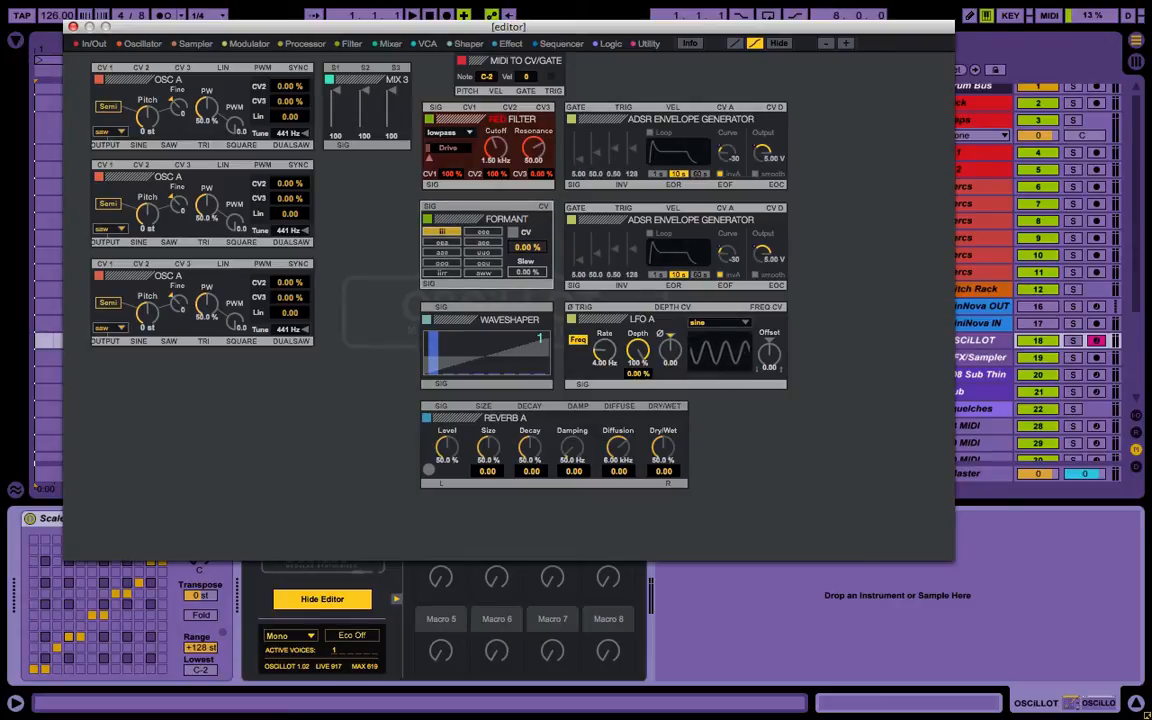
key("Right")
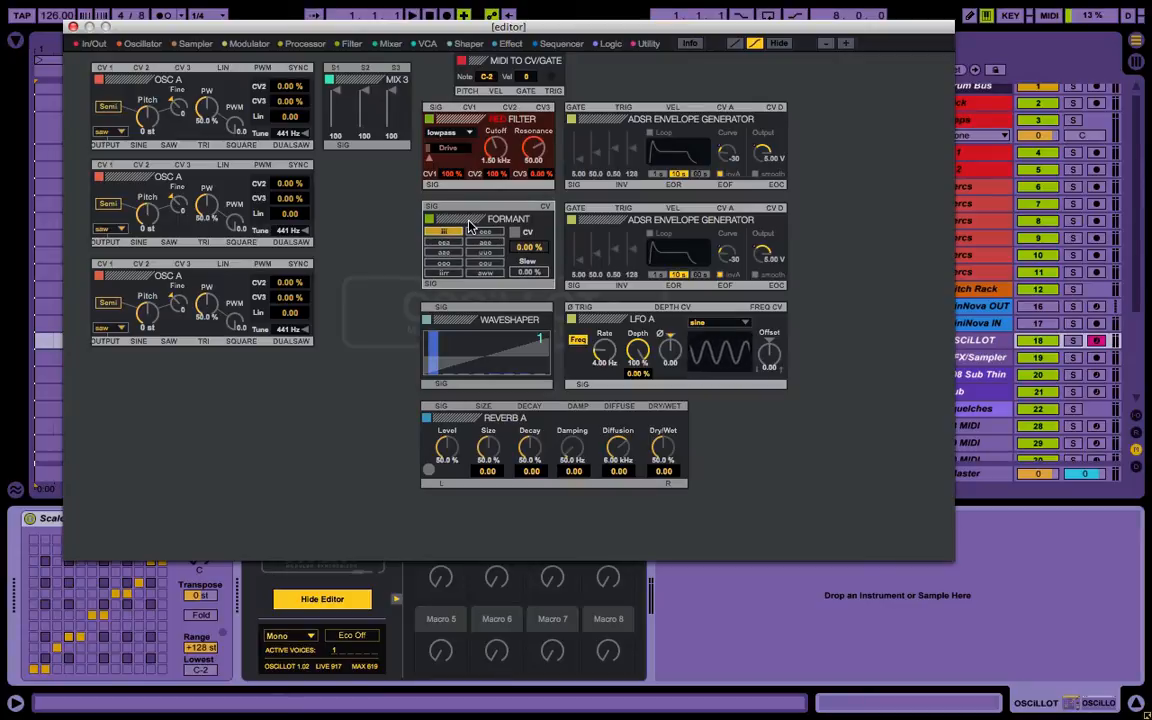
Nudge the second ADSR envelope generator and the Formant filter upward in small steps to tighten and level their row
left_click(587, 222)
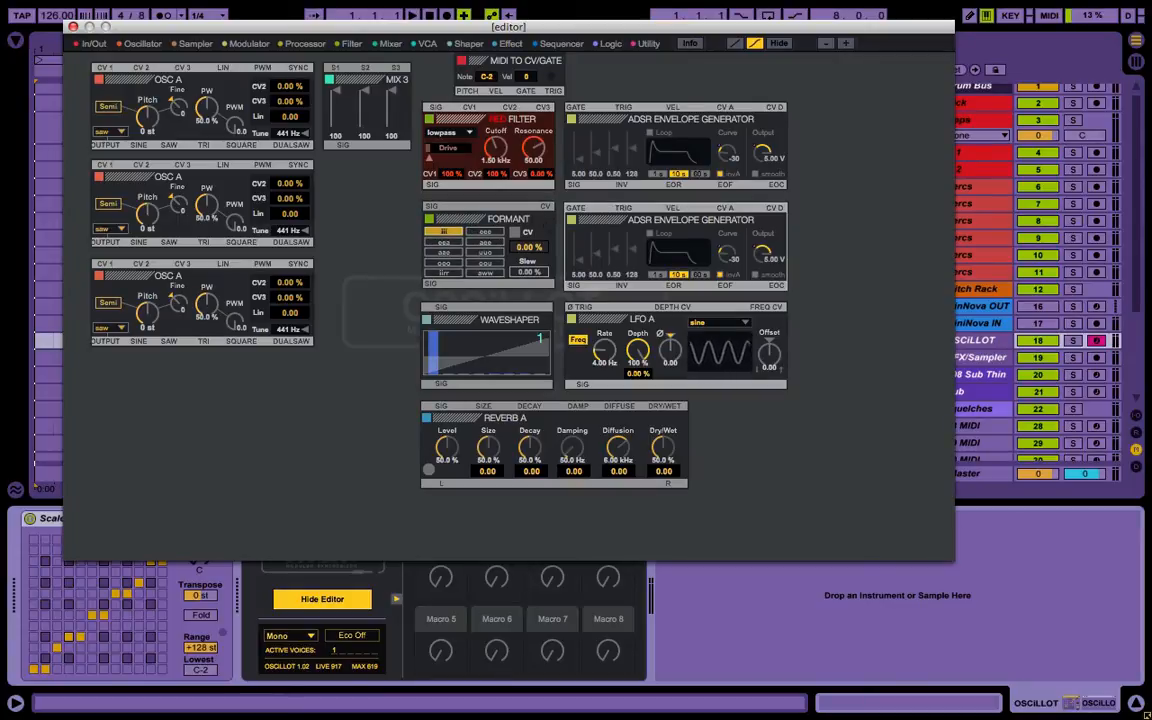
key("Up")
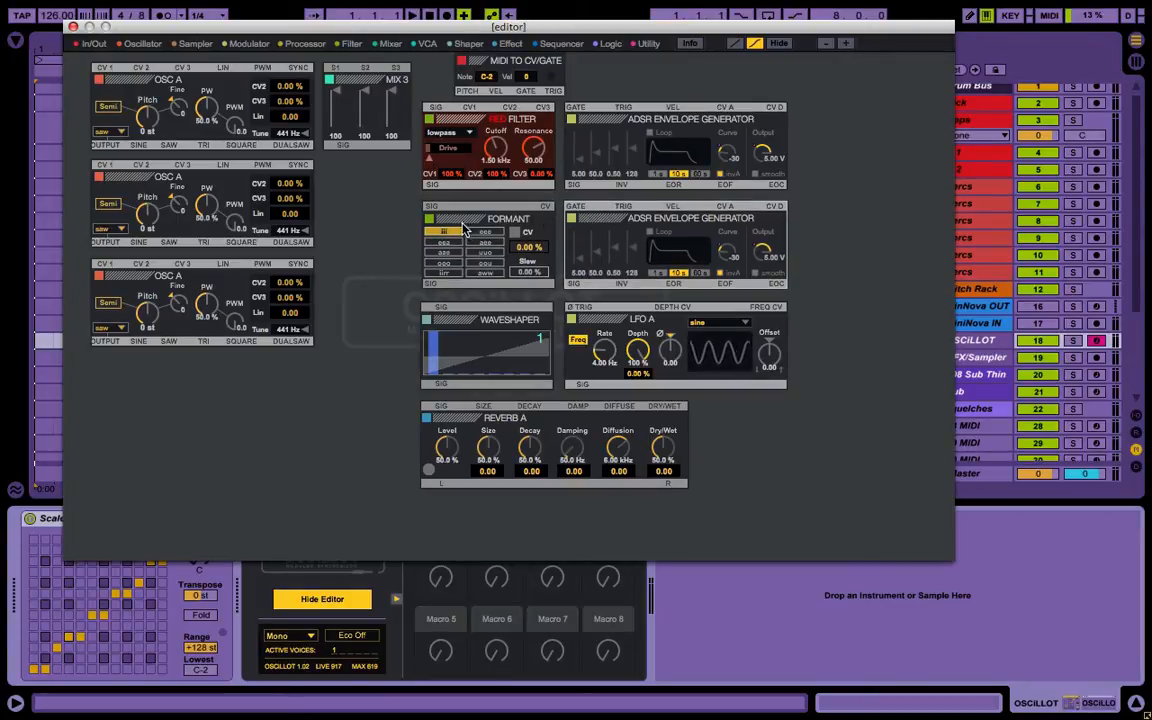
left_click(461, 221)
key("Up")
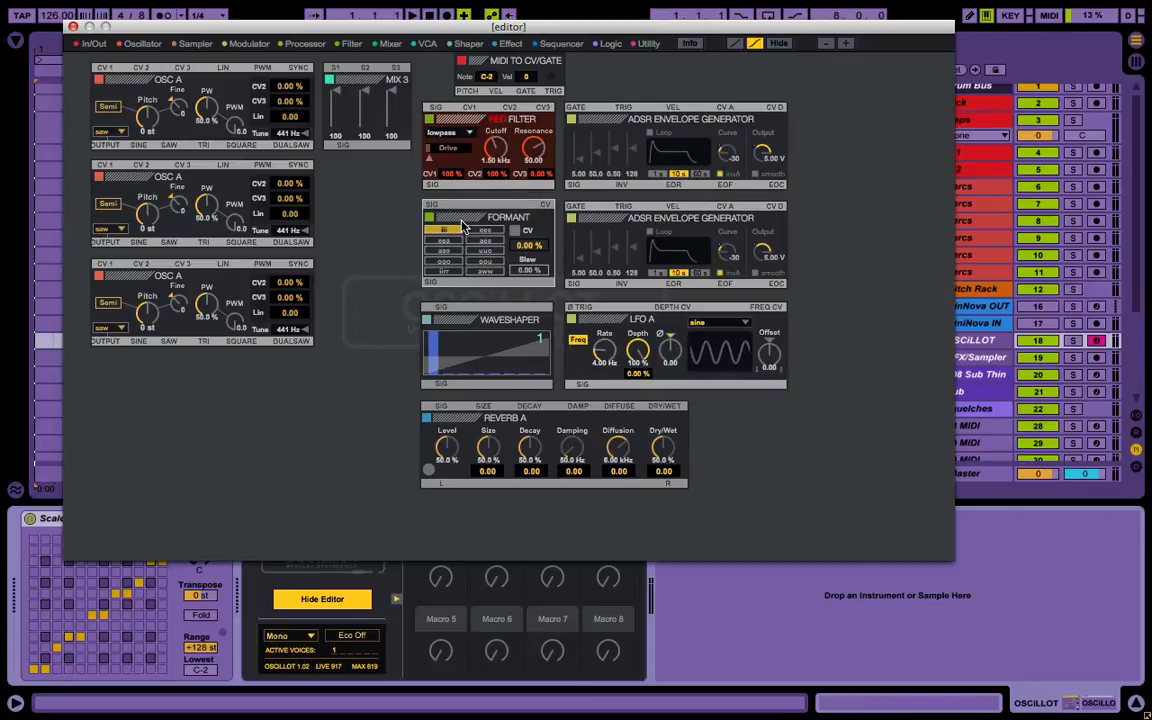
left_click(590, 220)
key("Up")
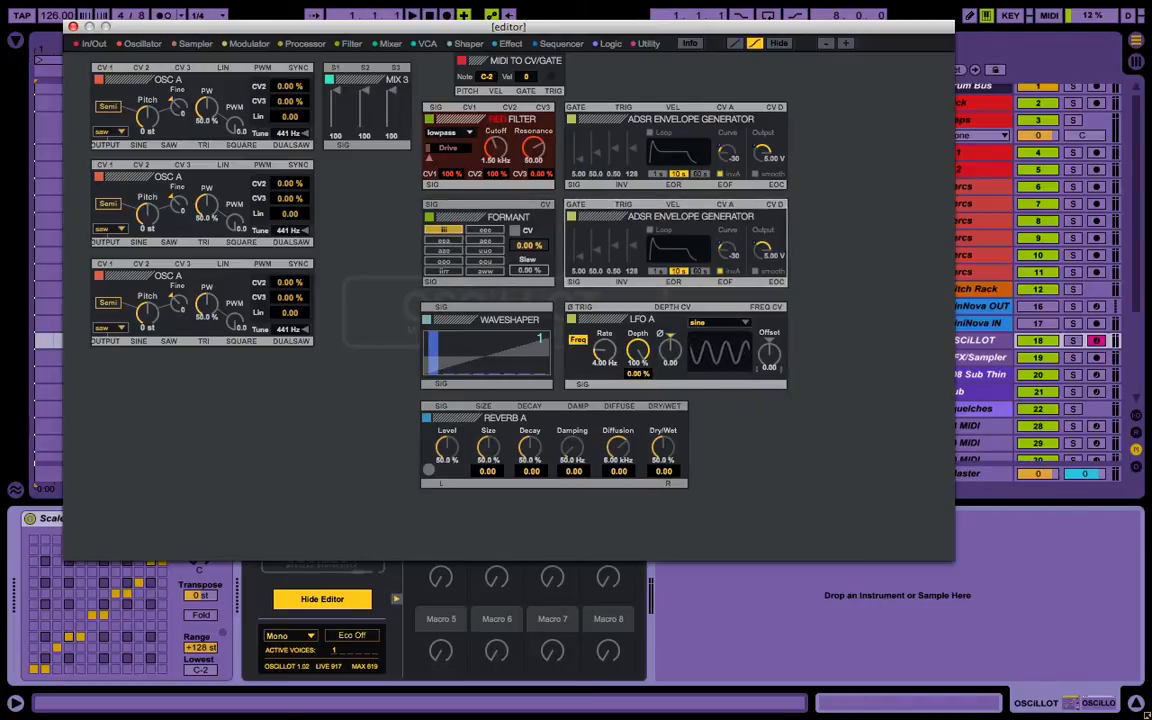
left_click(835, 200)
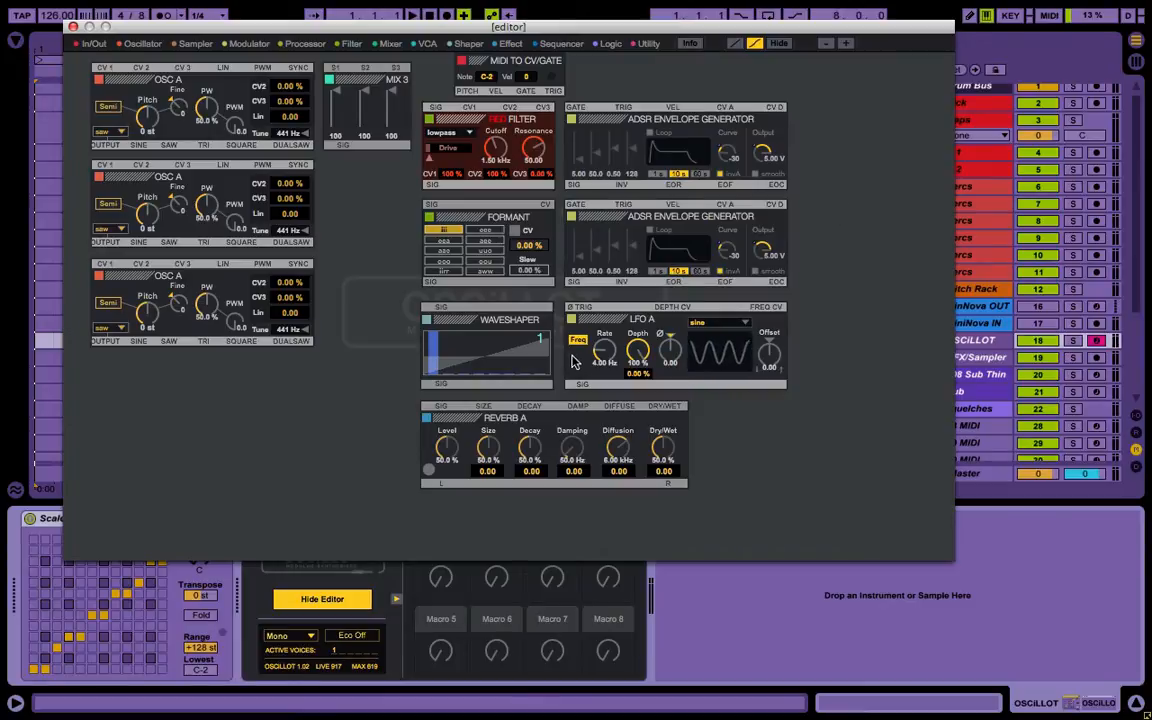
Nudge the Waveshaper upward and sideways so it lines up closely beneath the Formant filter
left_click(424, 304)
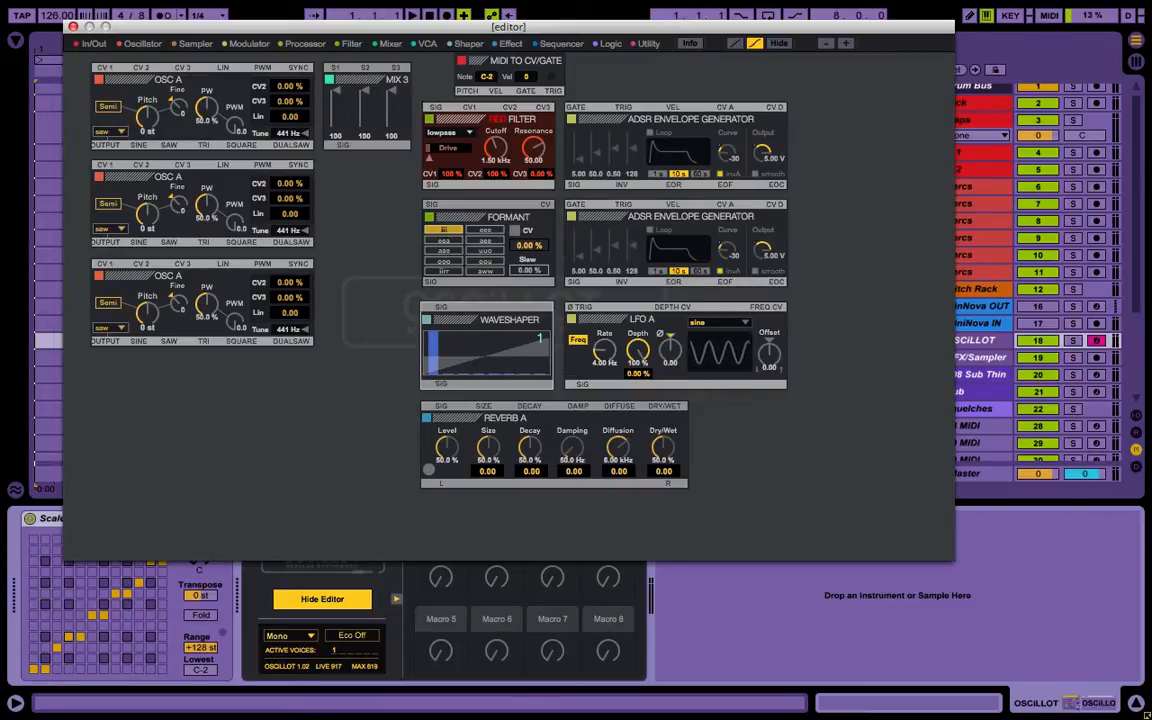
key("Up")
key("Up")
key("Right")
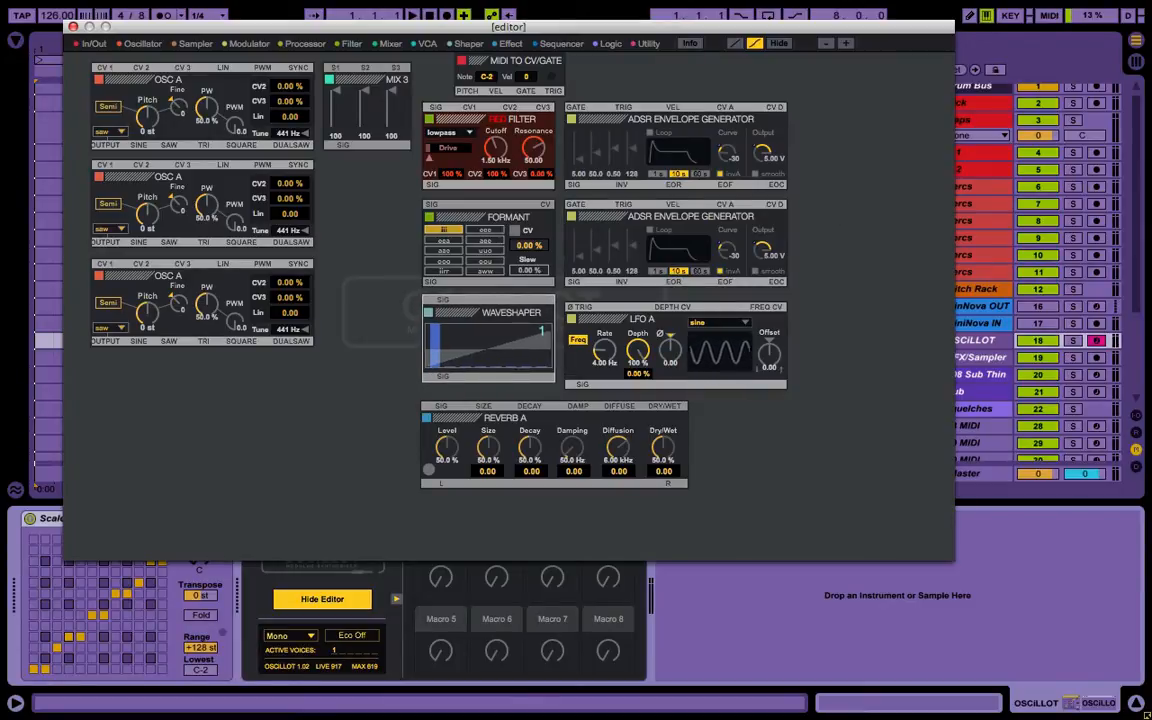
key("Down")
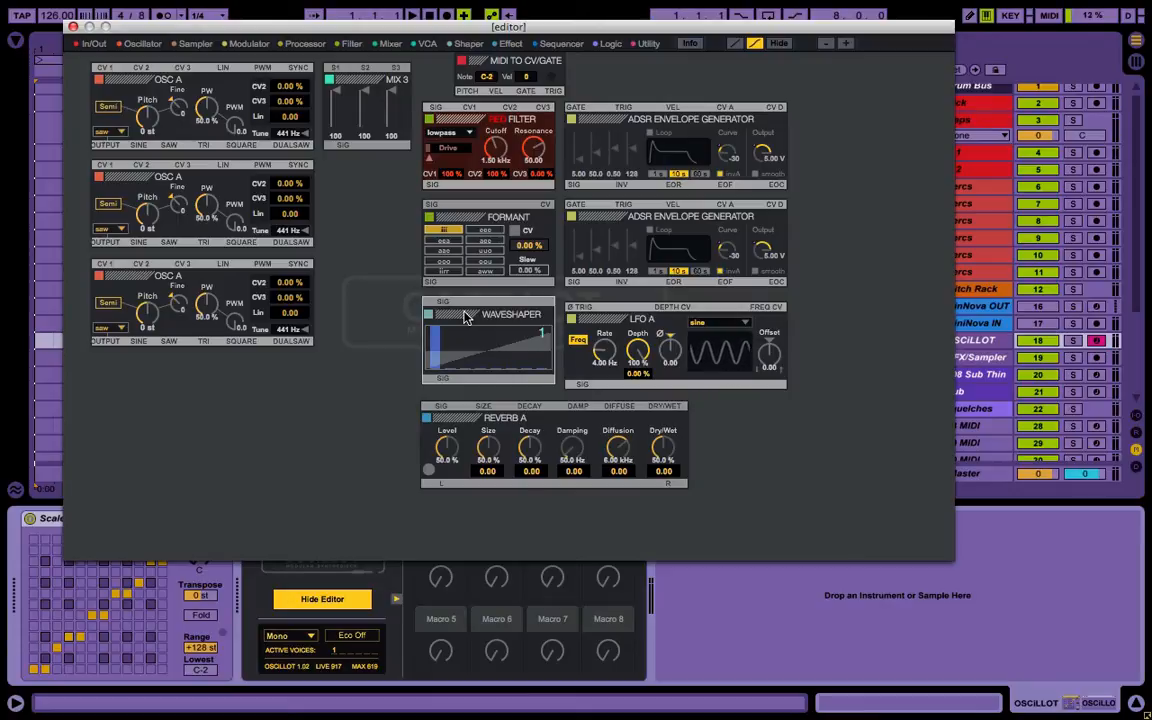
Nudge LFO A upward level with the Waveshaper and move Reverb A up close beneath the Waveshaper, aligning their edges
left_click(594, 309)
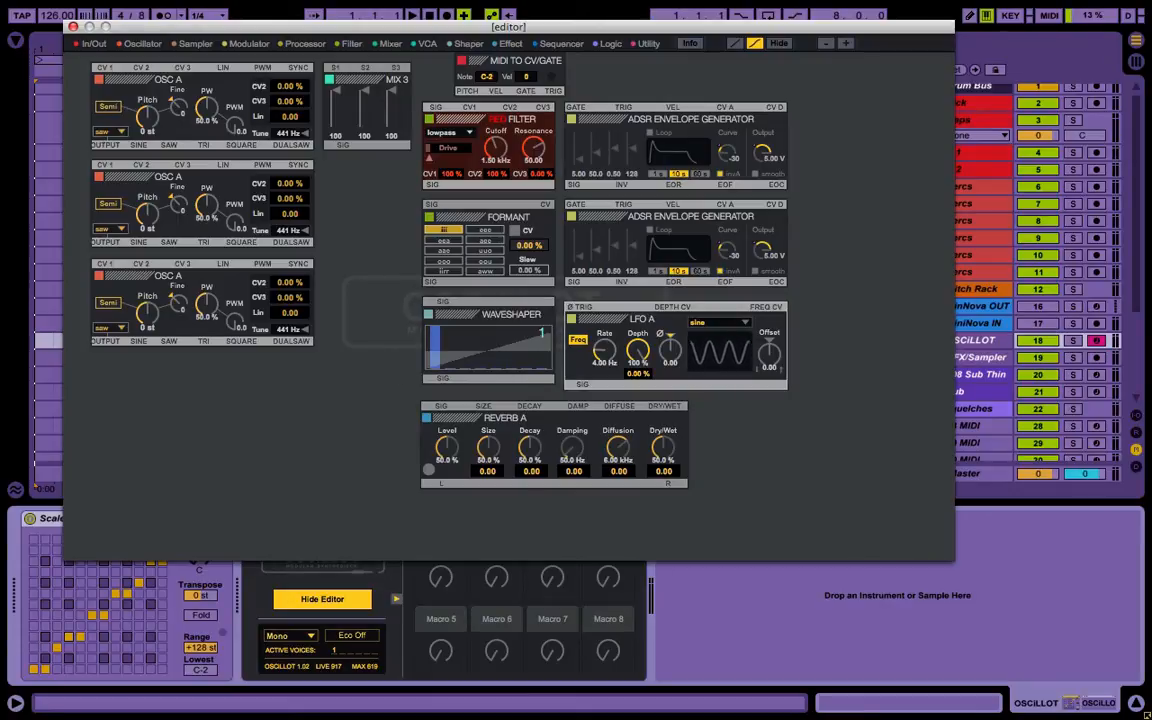
key("Up")
key("Up")
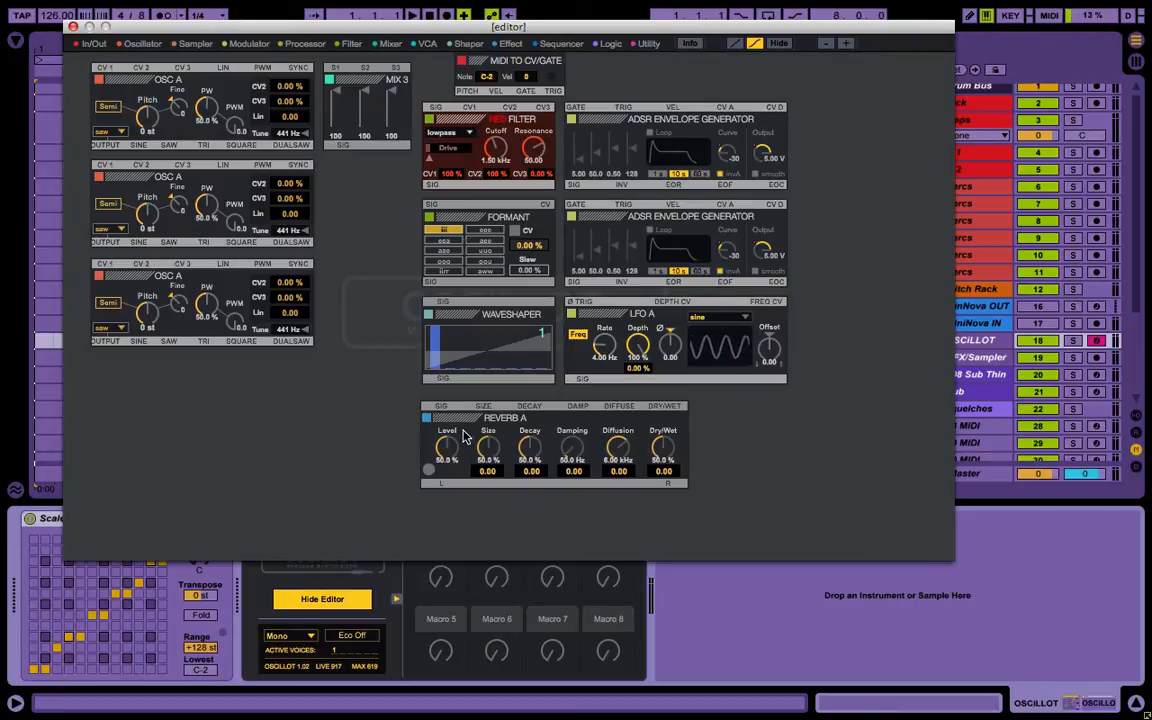
left_click_drag(458, 417, 460, 412)
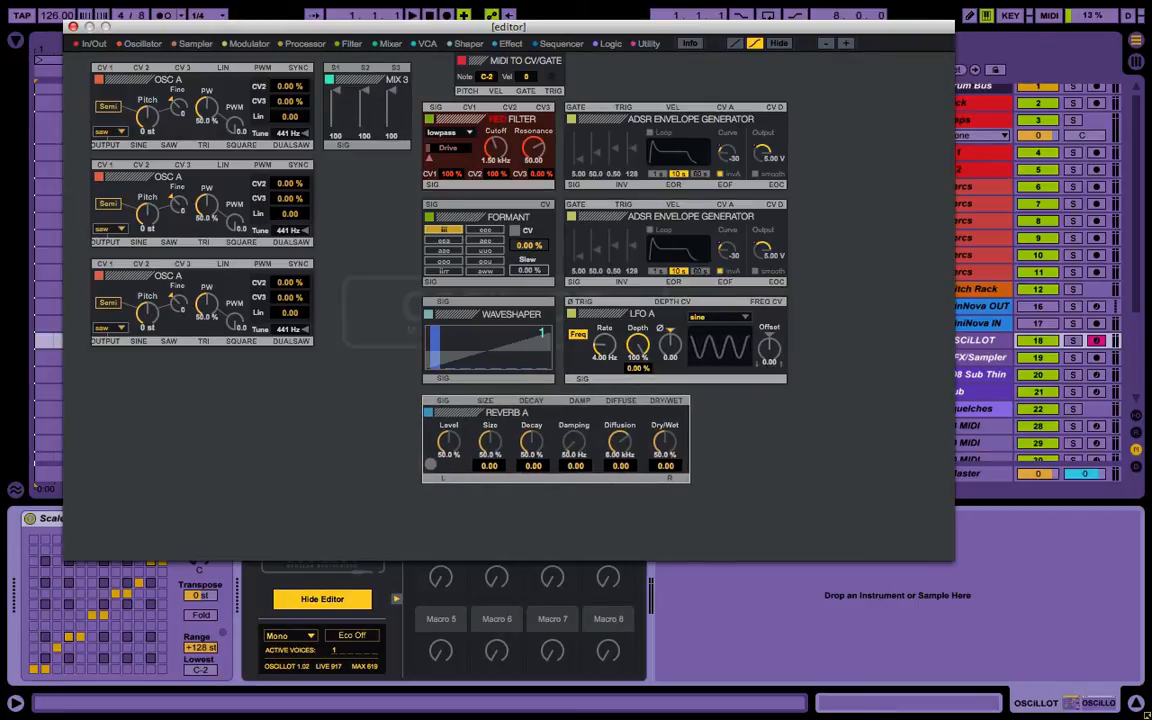
key("Up")
key("Up")
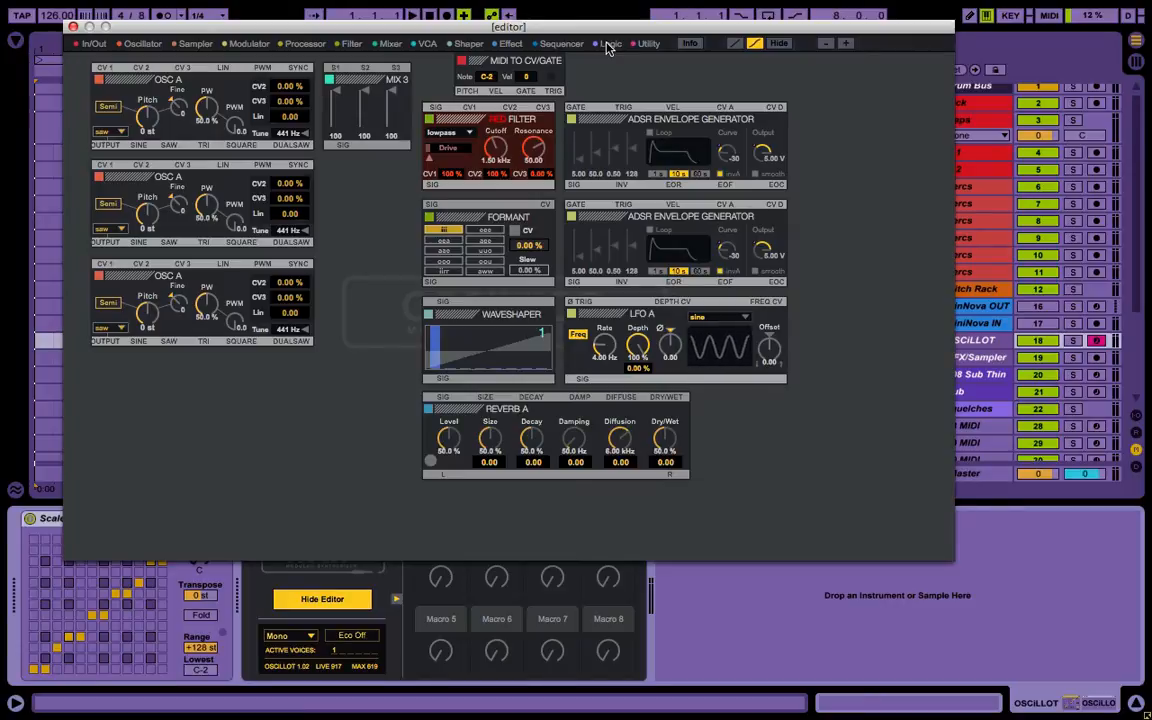
Add a VCA module below the third oscillator and an Audio Out module directly beneath the VCA
left_click(425, 45)
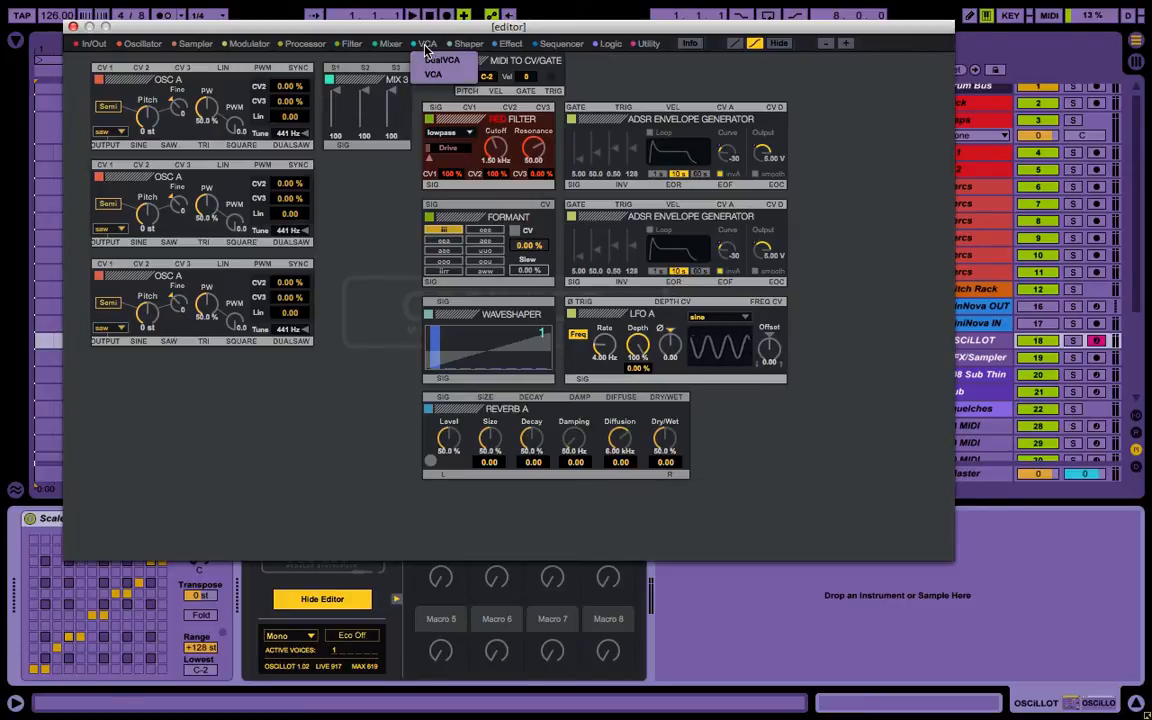
left_click(433, 75)
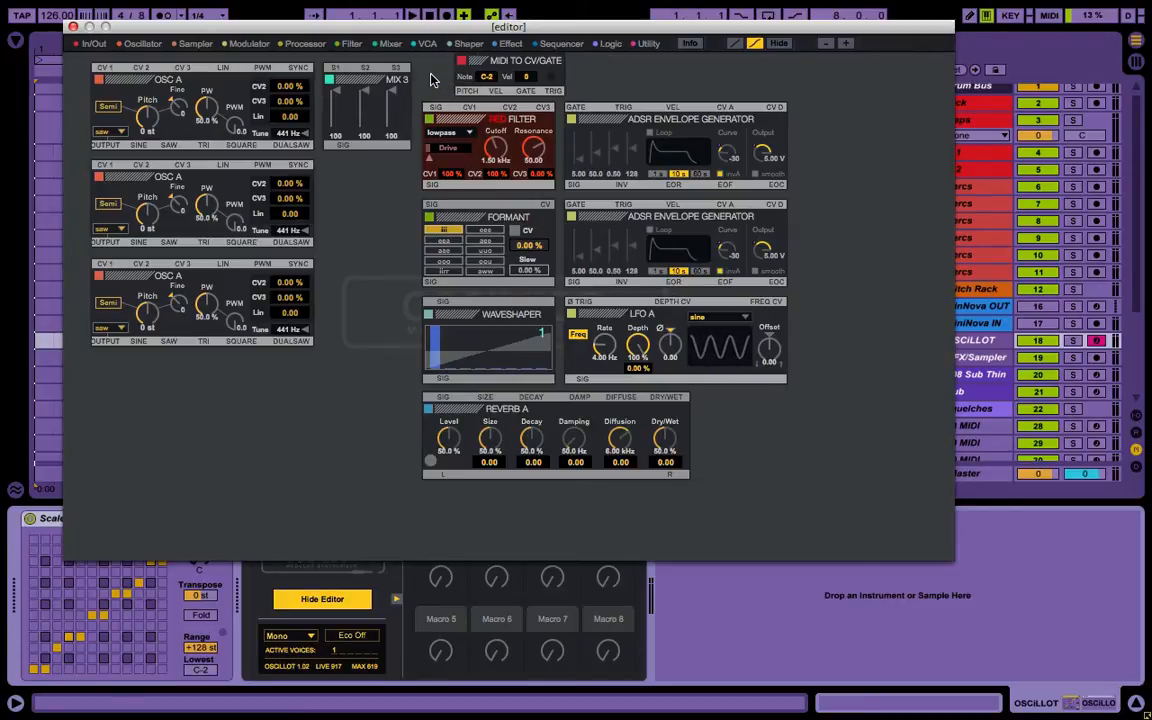
left_click_drag(120, 109, 120, 455)
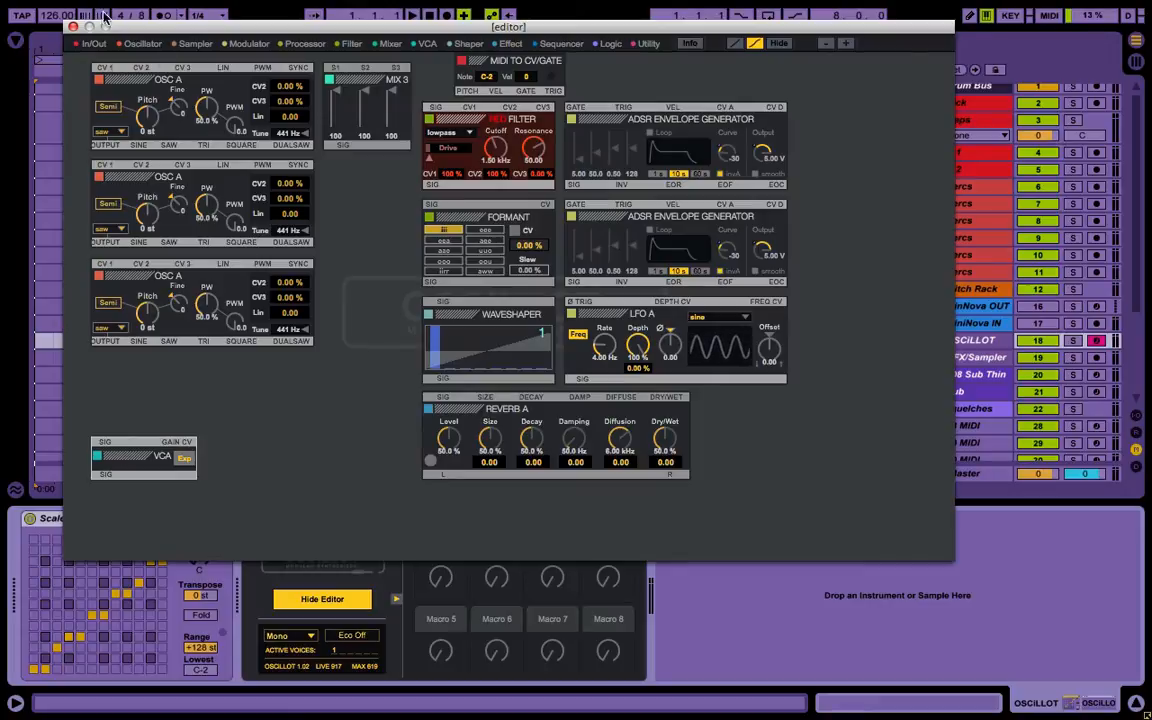
left_click(90, 45)
left_click(104, 70)
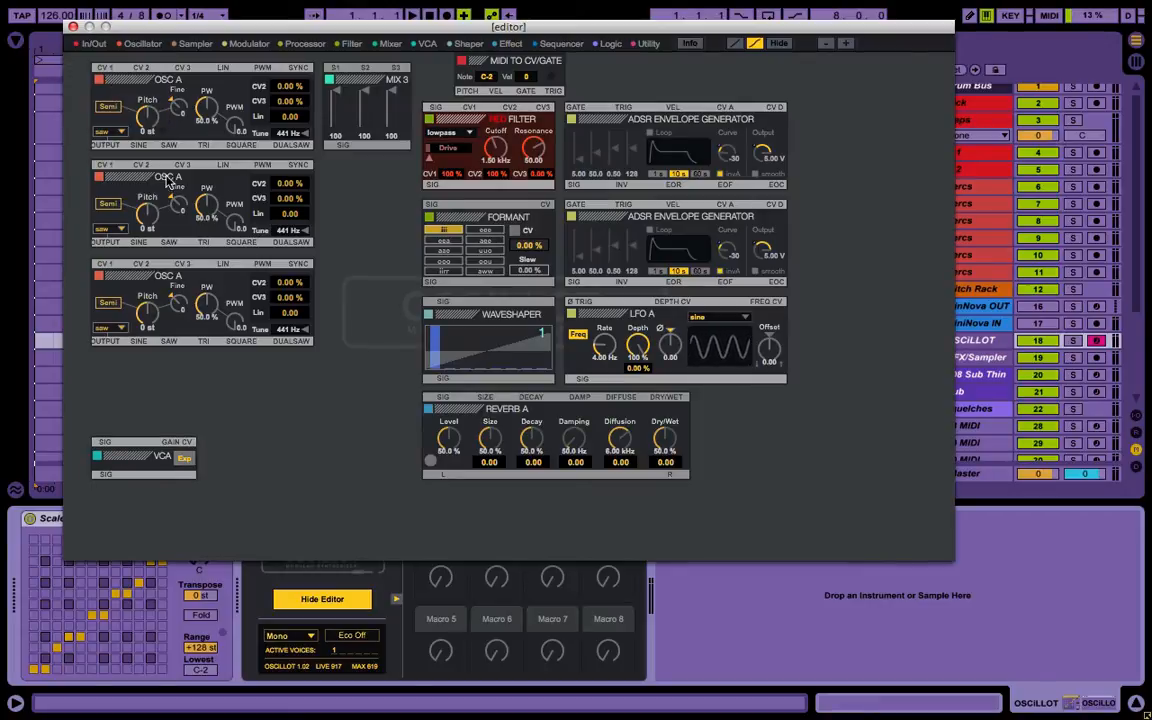
left_click_drag(128, 100, 122, 510)
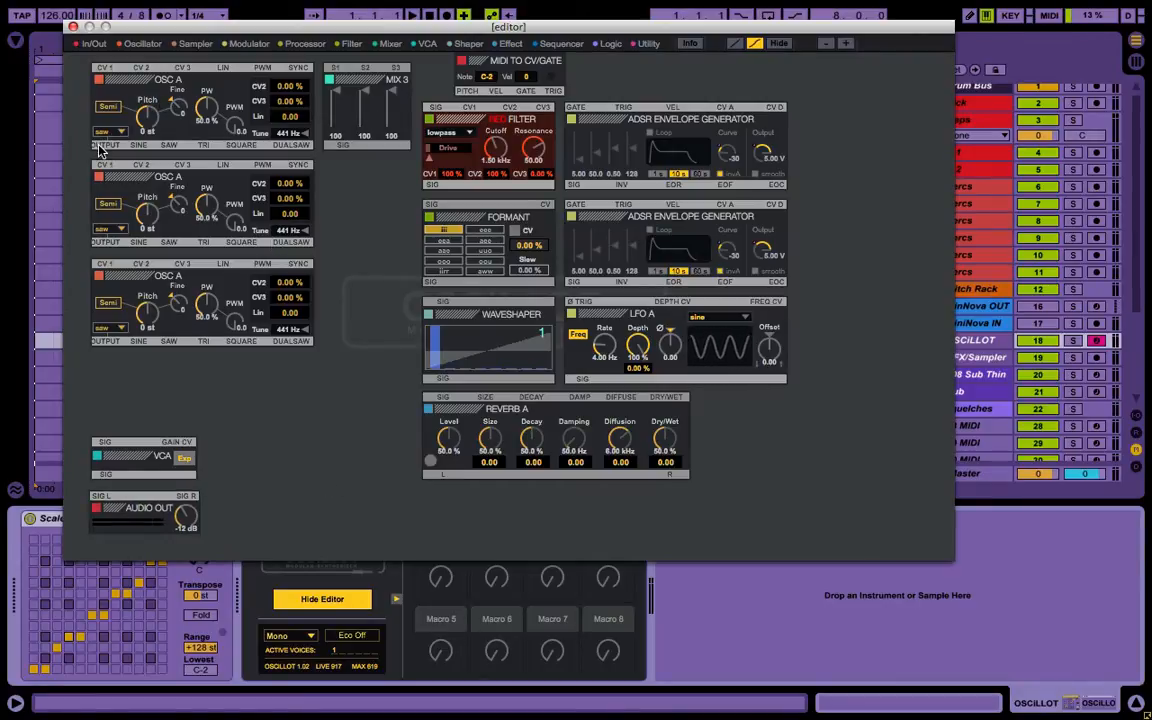
Patch the main outputs of the first, second and third oscillators into the Mix 3 inputs S1, S2 and S3
left_click_drag(102, 146, 329, 80)
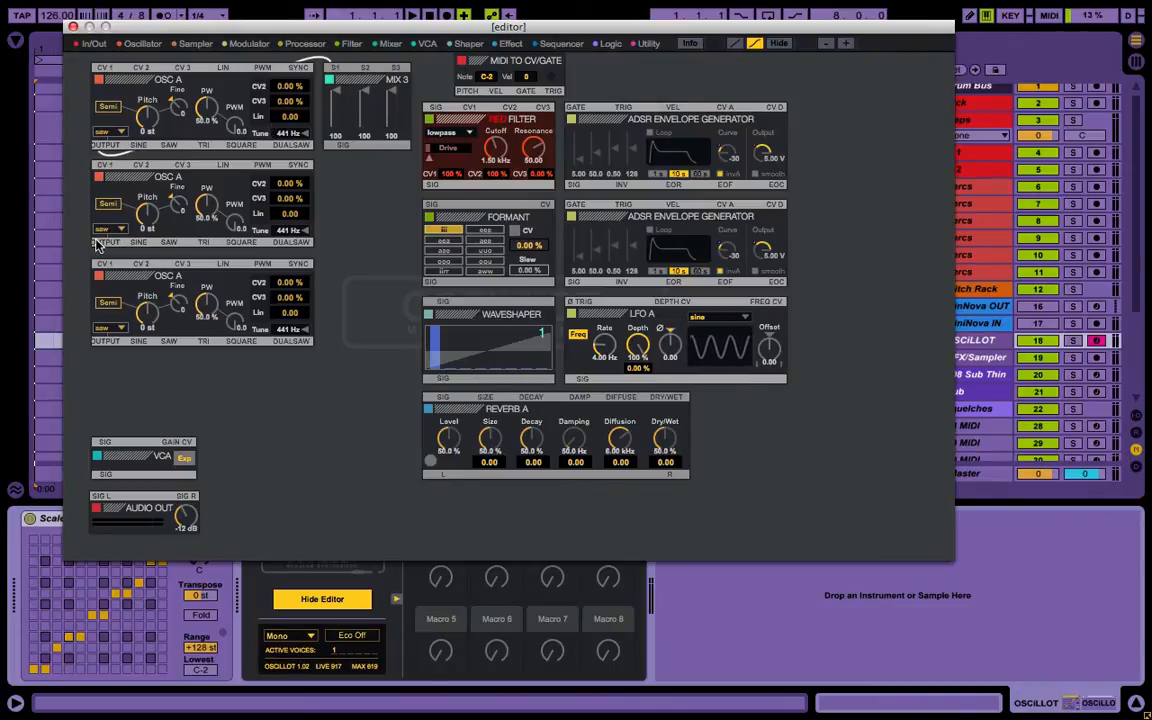
left_click_drag(97, 244, 334, 70)
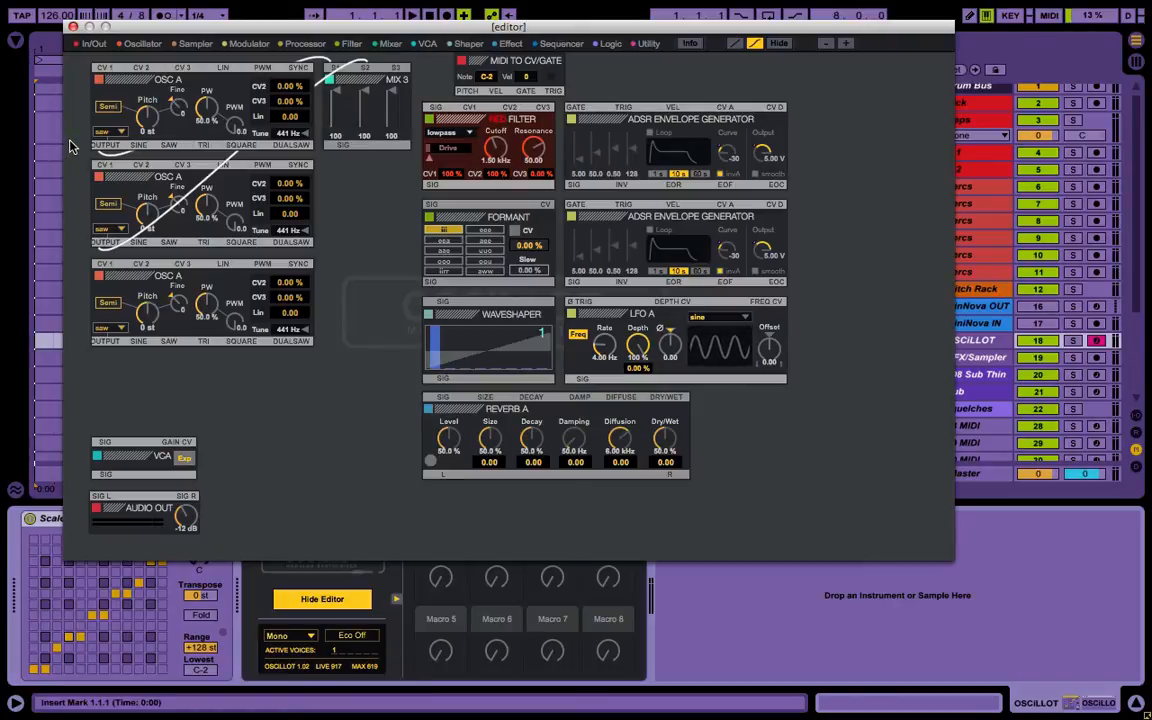
left_click(127, 82)
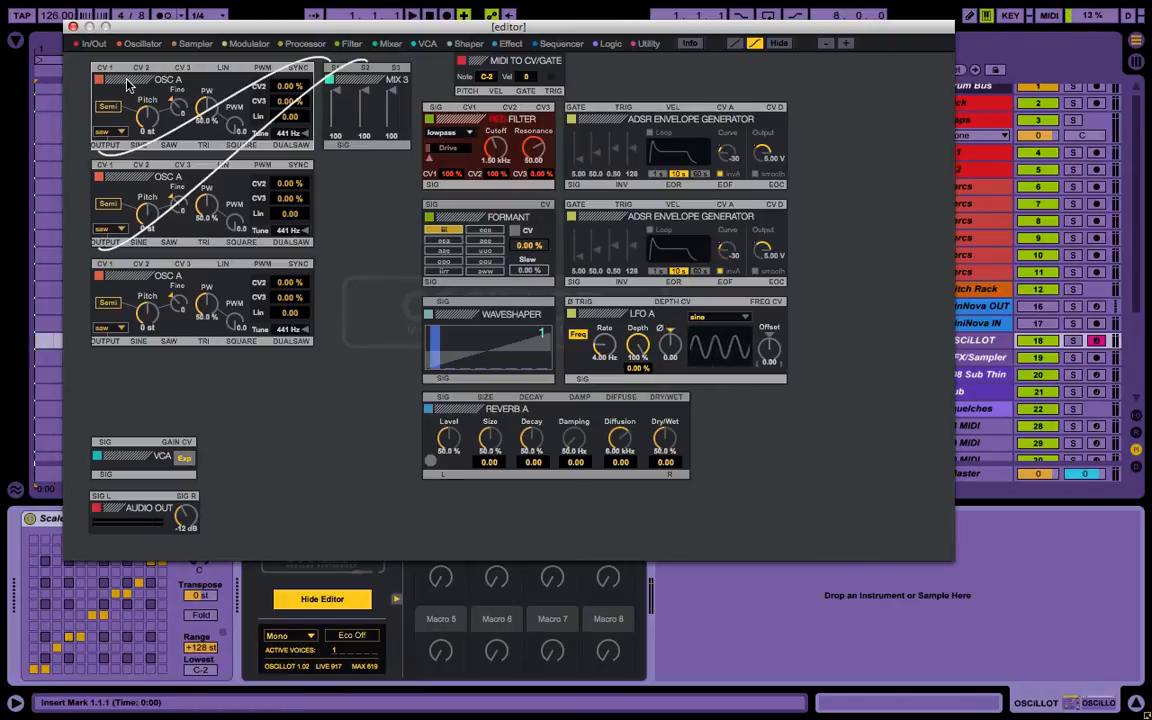
left_click(158, 178)
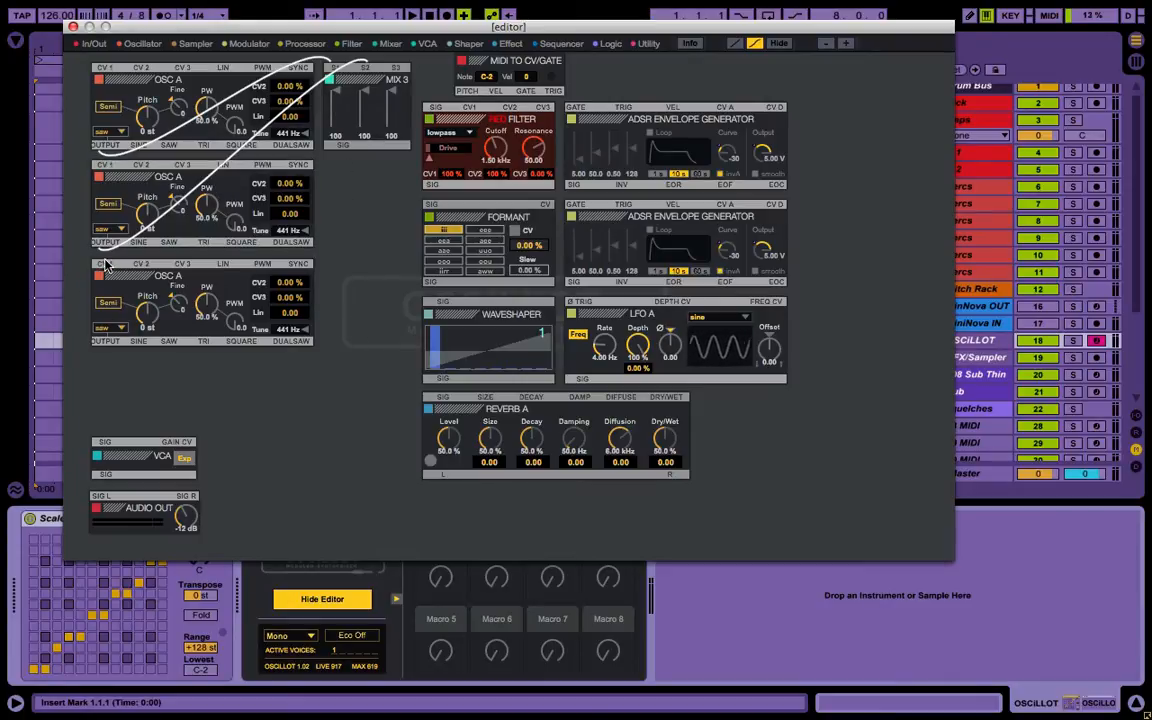
left_click_drag(290, 133, 365, 67)
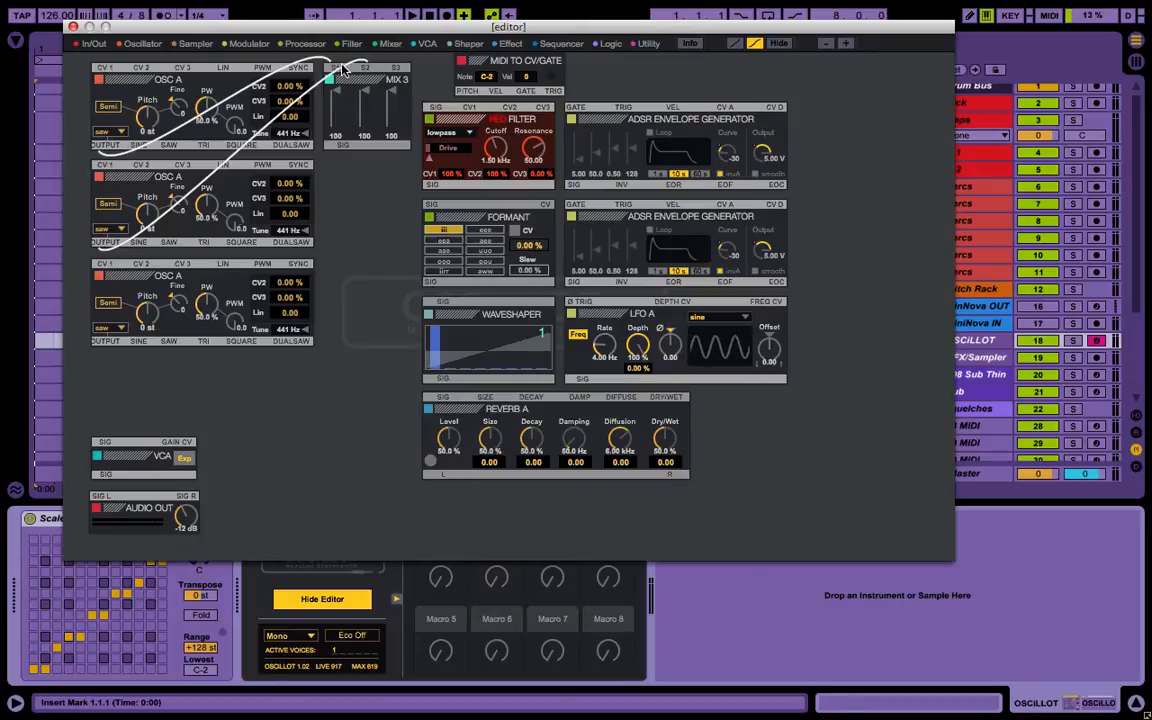
left_click_drag(105, 341, 397, 70)
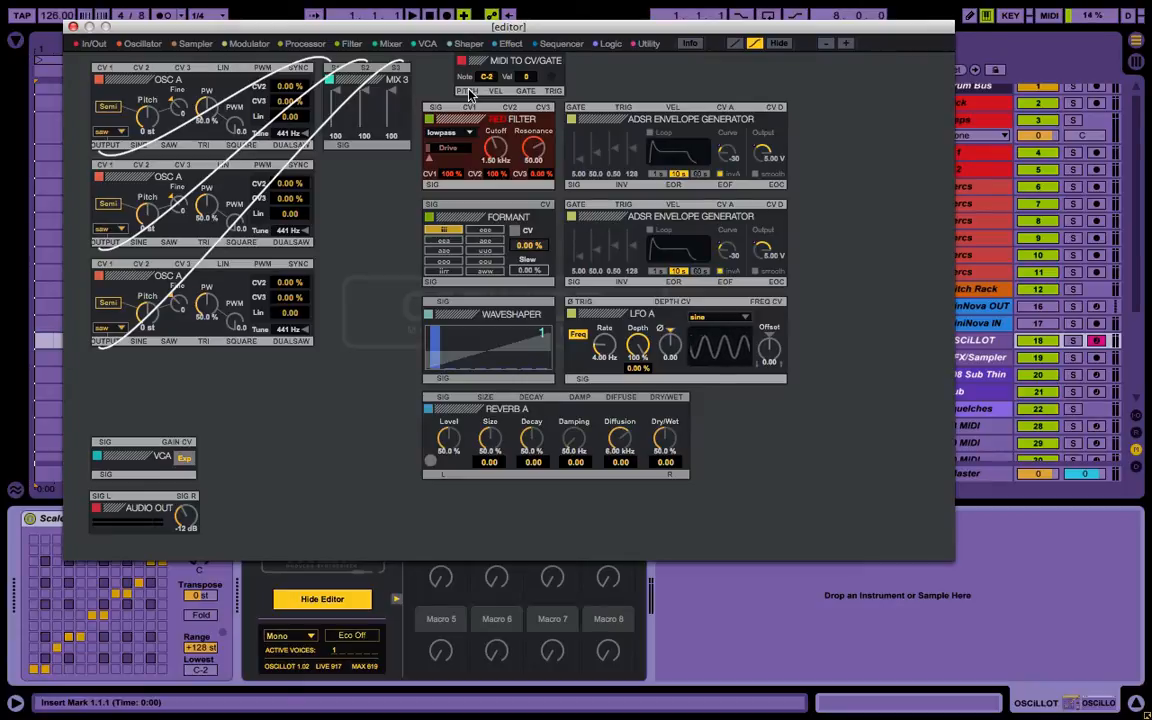
Patch the MIDI to CV/Gate pitch output into the CV 1 input of all three oscillators
left_click_drag(469, 93, 108, 67)
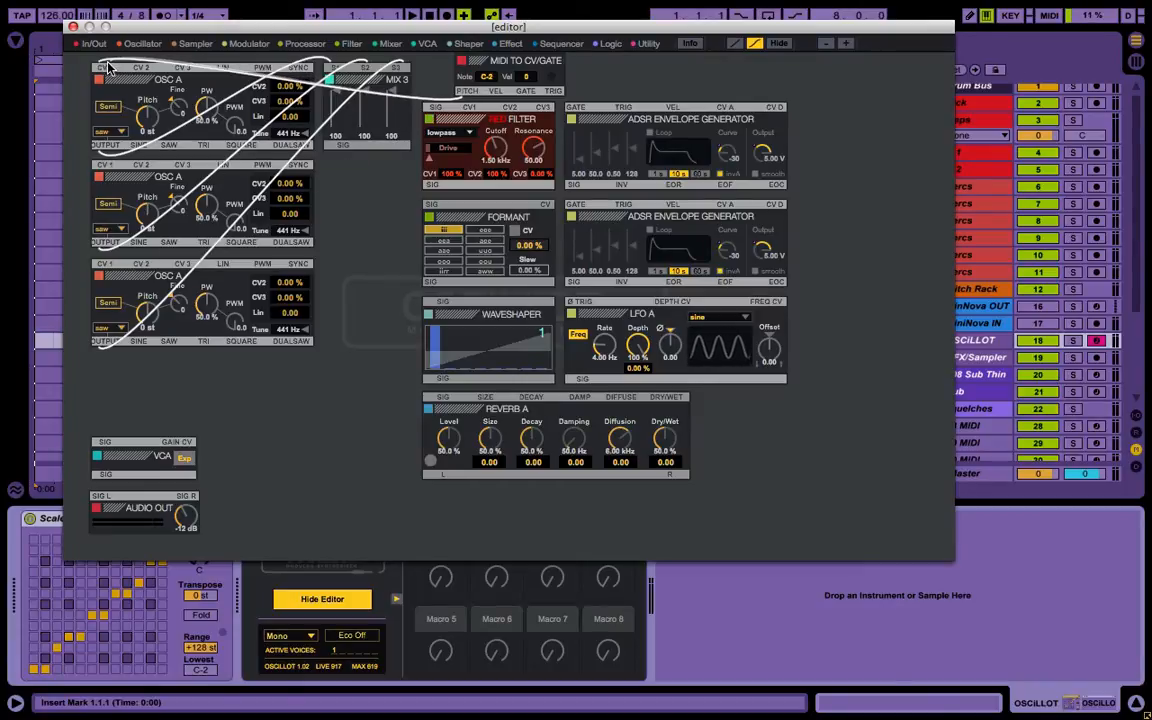
left_click_drag(468, 92, 99, 164)
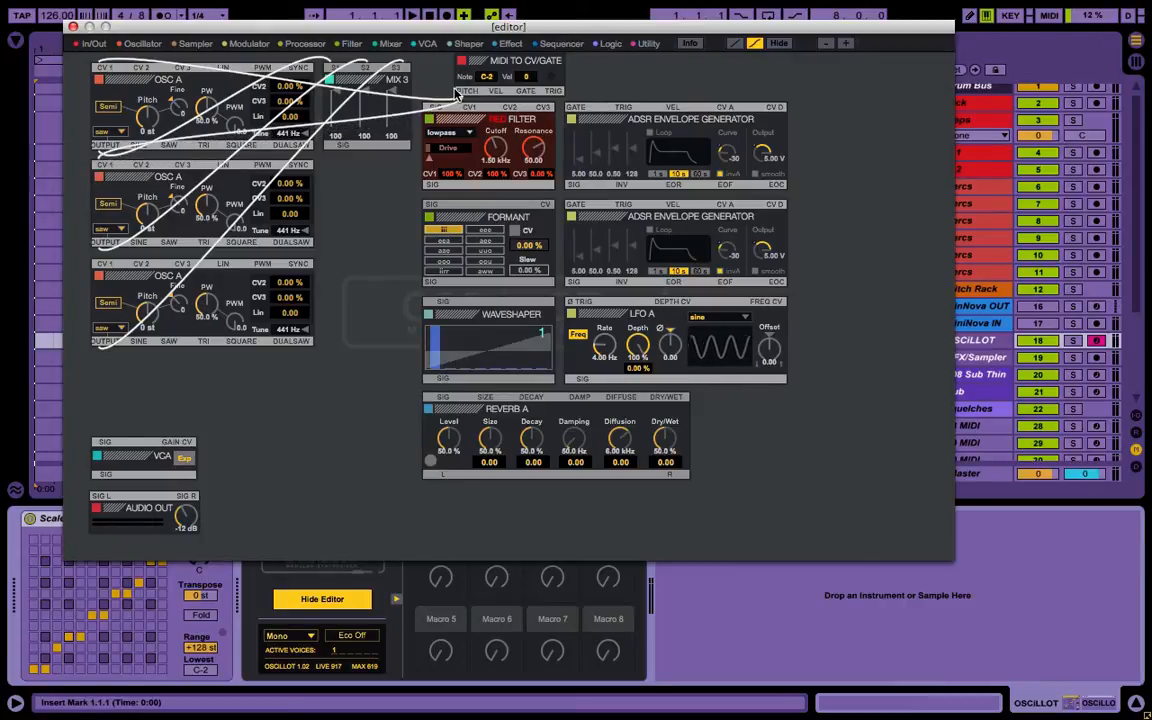
left_click_drag(457, 93, 110, 268)
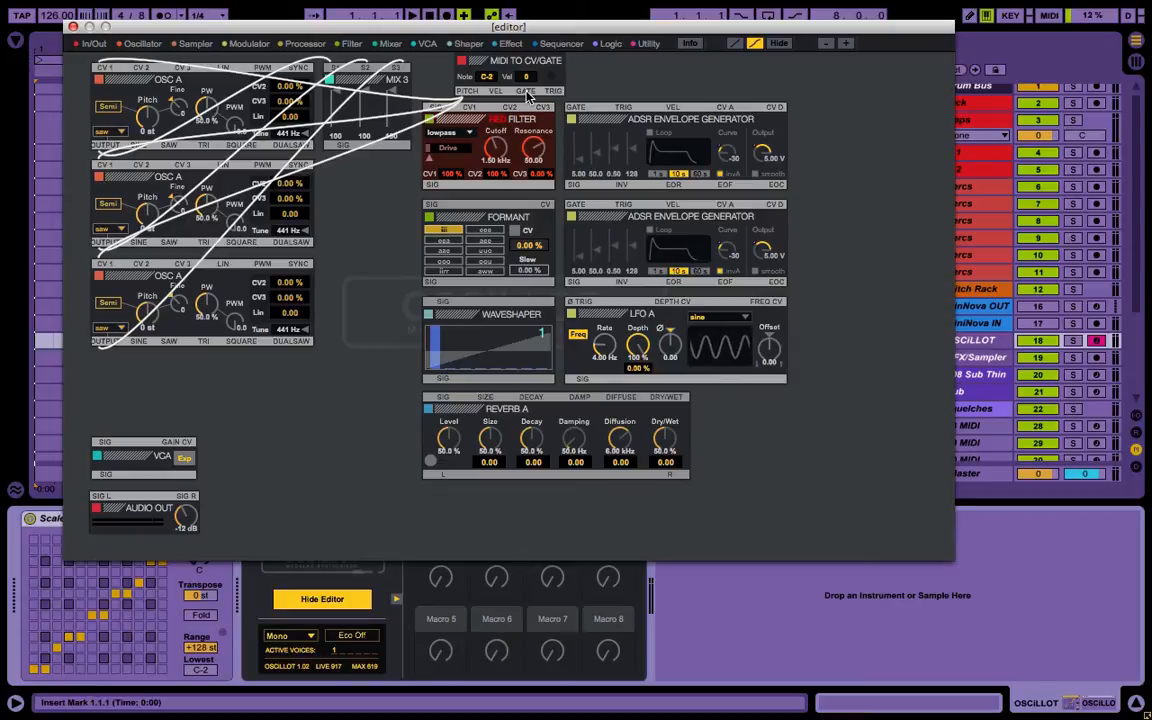
Patch MIDI to CV/Gate's gate and velocity into the first ADSR envelope generator, and that envelope's SIG output into the VCA's Gain CV
left_click_drag(526, 95, 575, 107)
left_click_drag(496, 93, 672, 107)
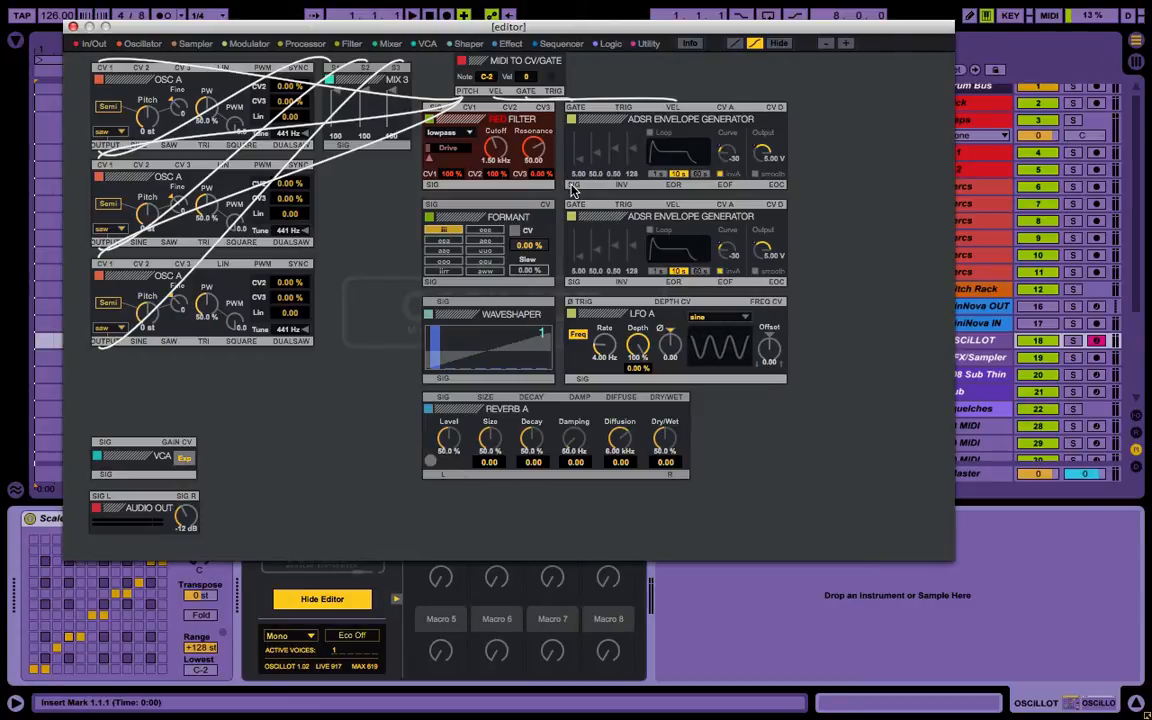
left_click_drag(573, 186, 183, 447)
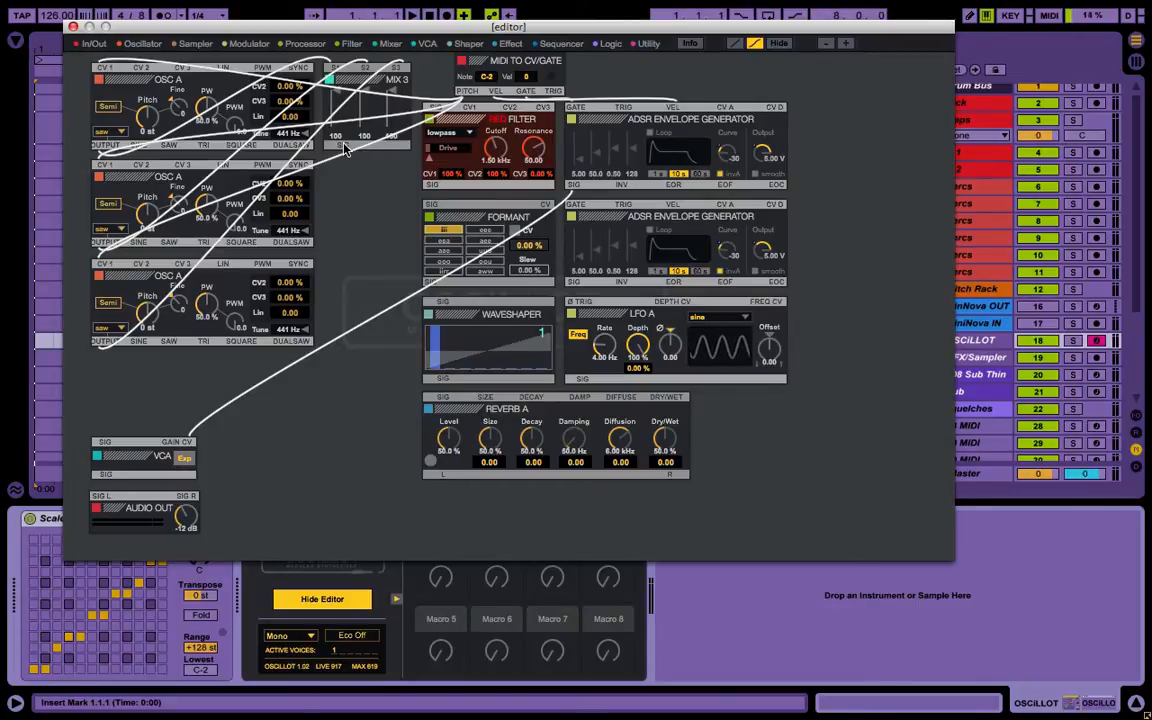
Patch the Mix 3 output through the Formant filter and the RED Filter into the Waveshaper's signal input
left_click_drag(343, 146, 433, 207)
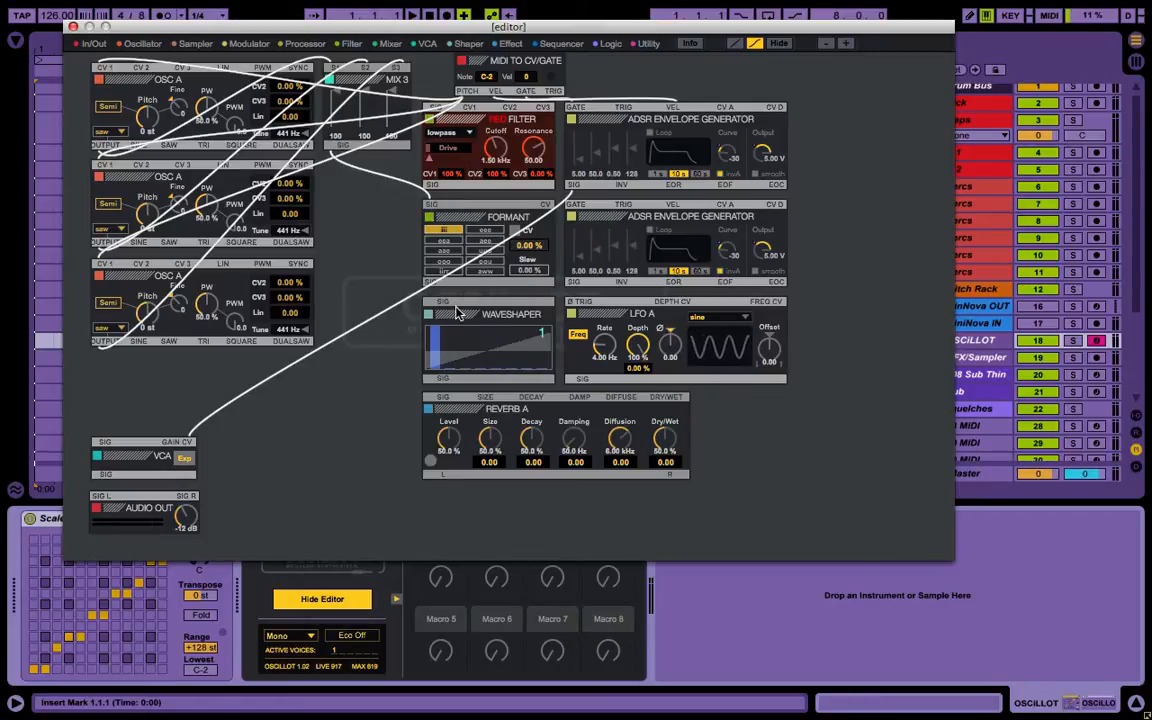
left_click_drag(428, 286, 434, 108)
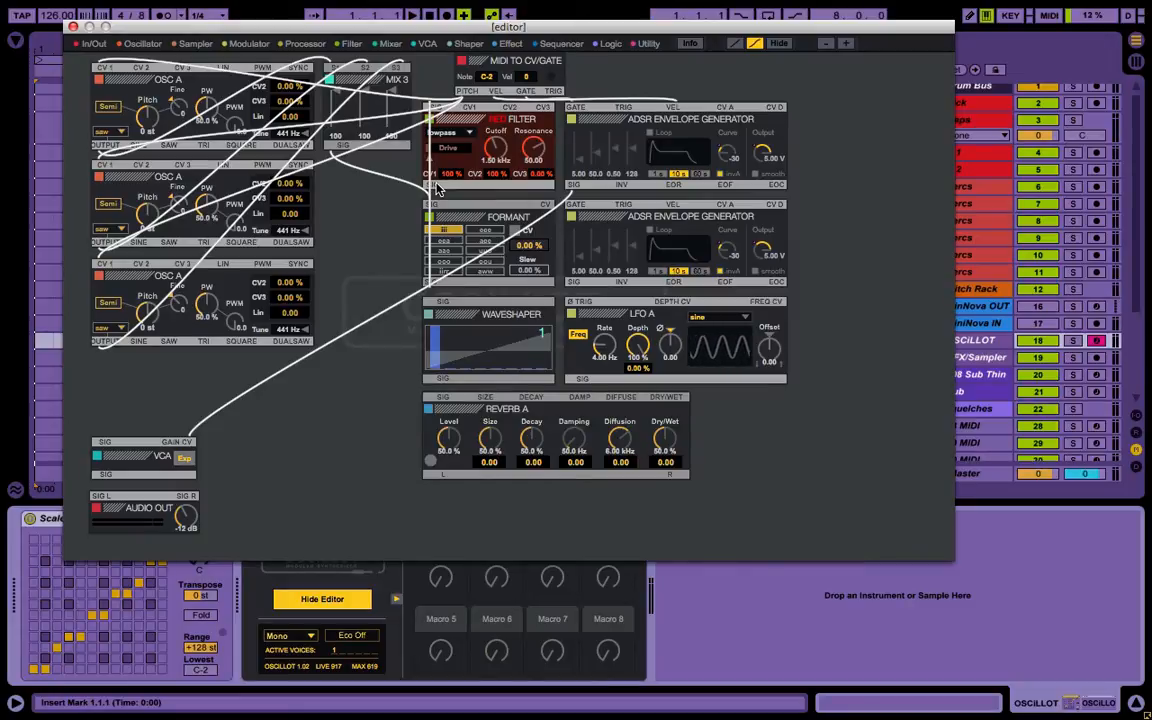
left_click_drag(437, 188, 444, 310)
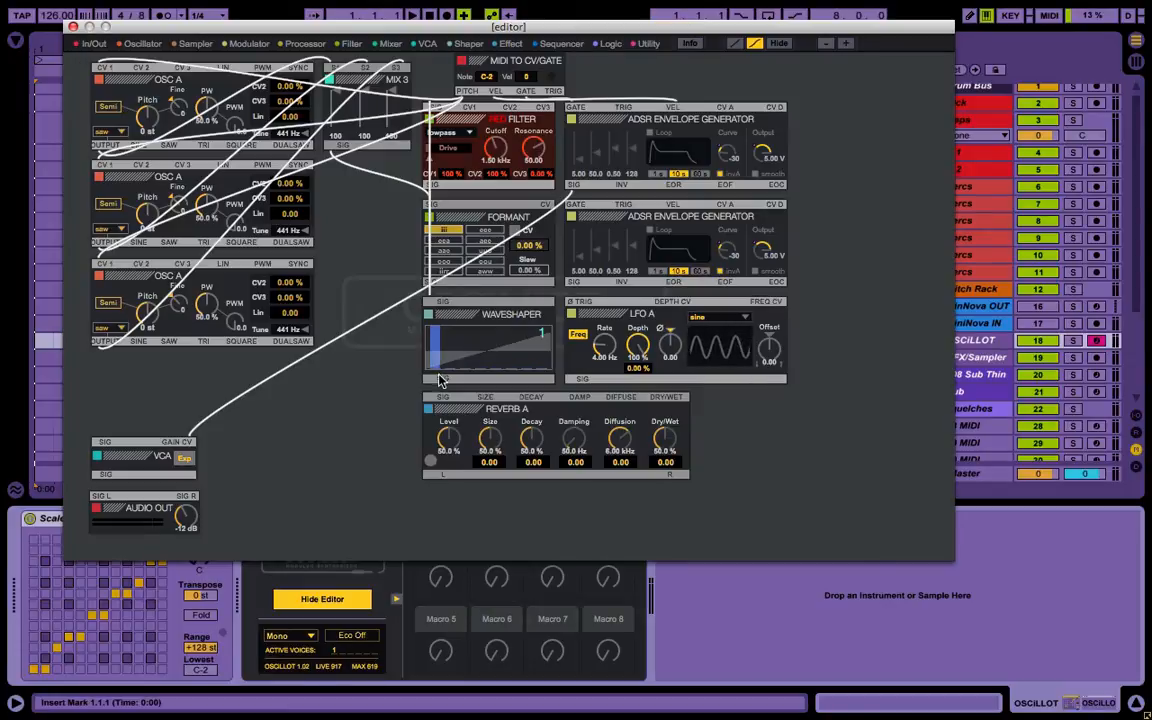
Route the Waveshaper through the VCA into Reverb A, and Reverb A's L and R outputs into Audio Out's SIG L and SIG R
left_click_drag(441, 379, 442, 399)
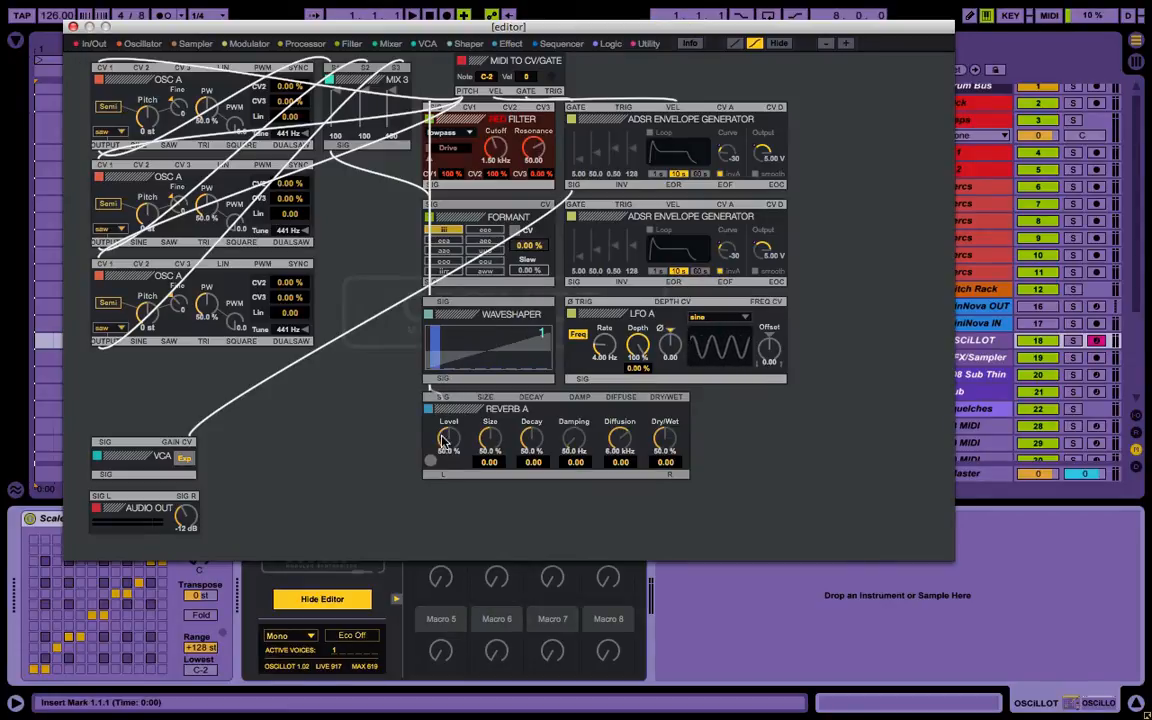
left_click_drag(435, 481, 336, 507)
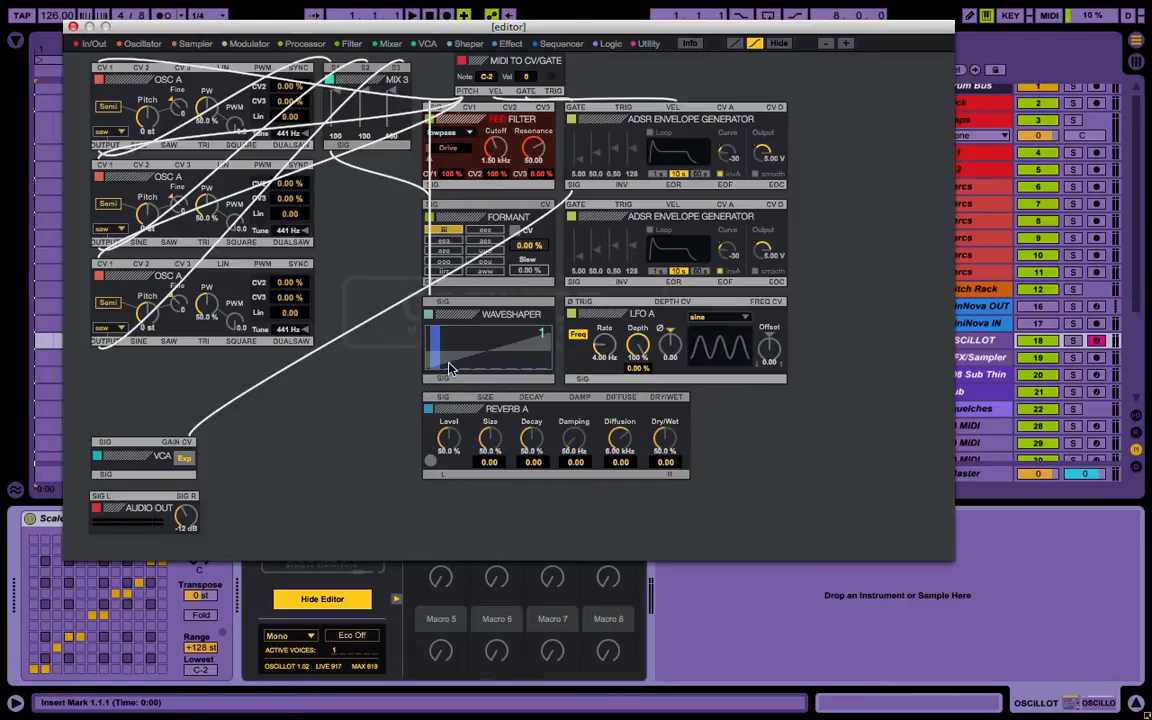
left_click_drag(437, 380, 105, 441)
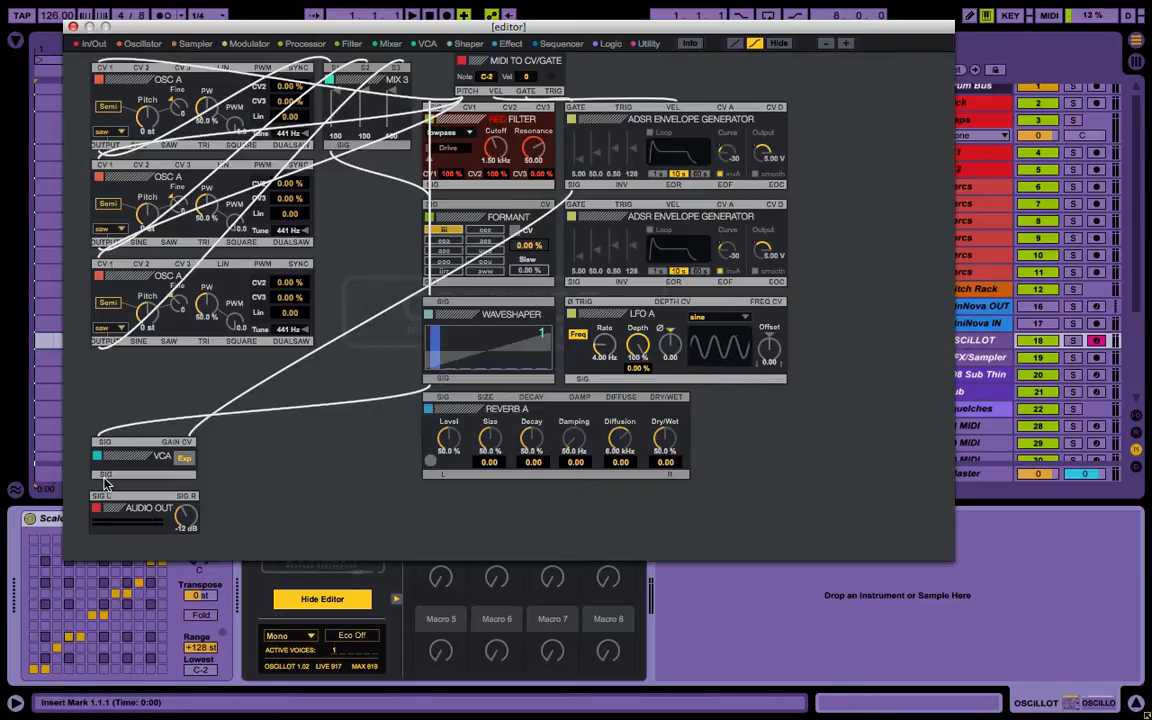
left_click_drag(100, 474, 437, 402)
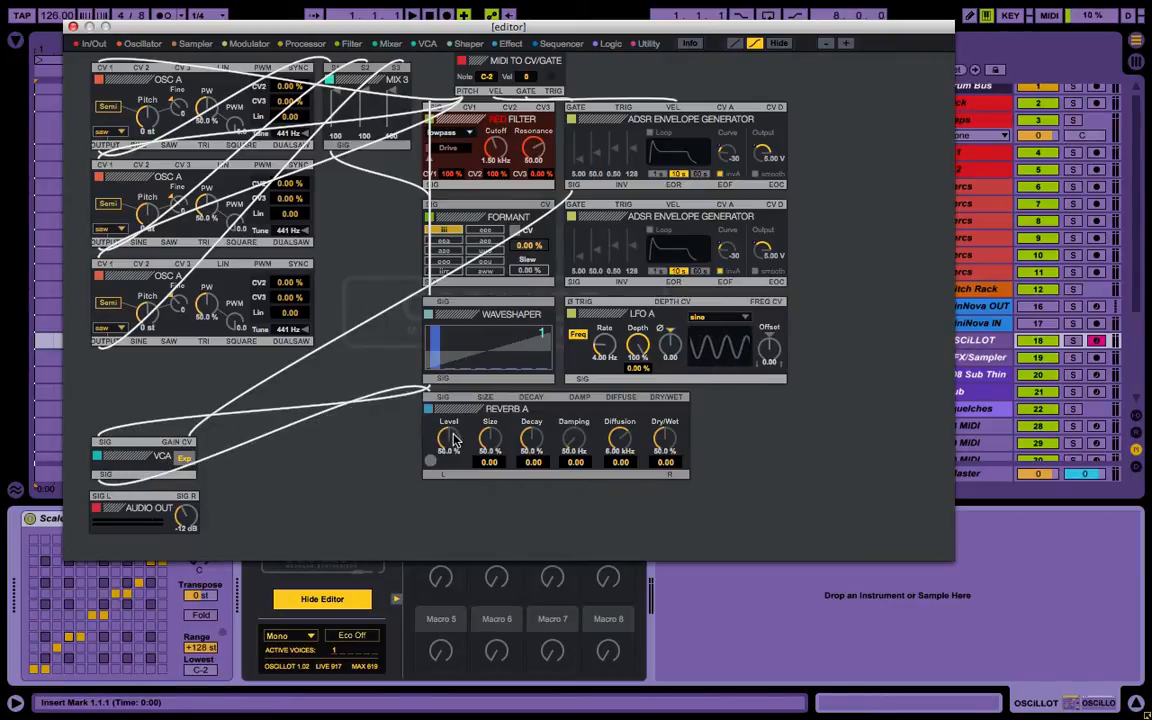
left_click_drag(442, 477, 100, 496)
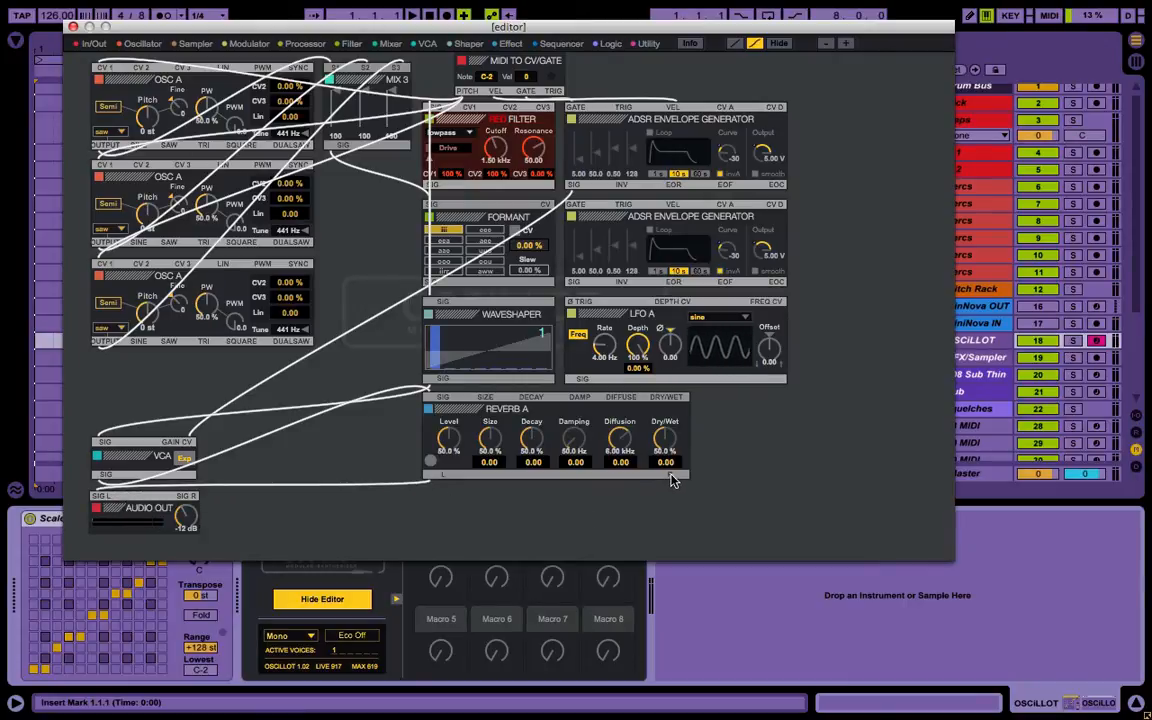
left_click_drag(674, 477, 183, 507)
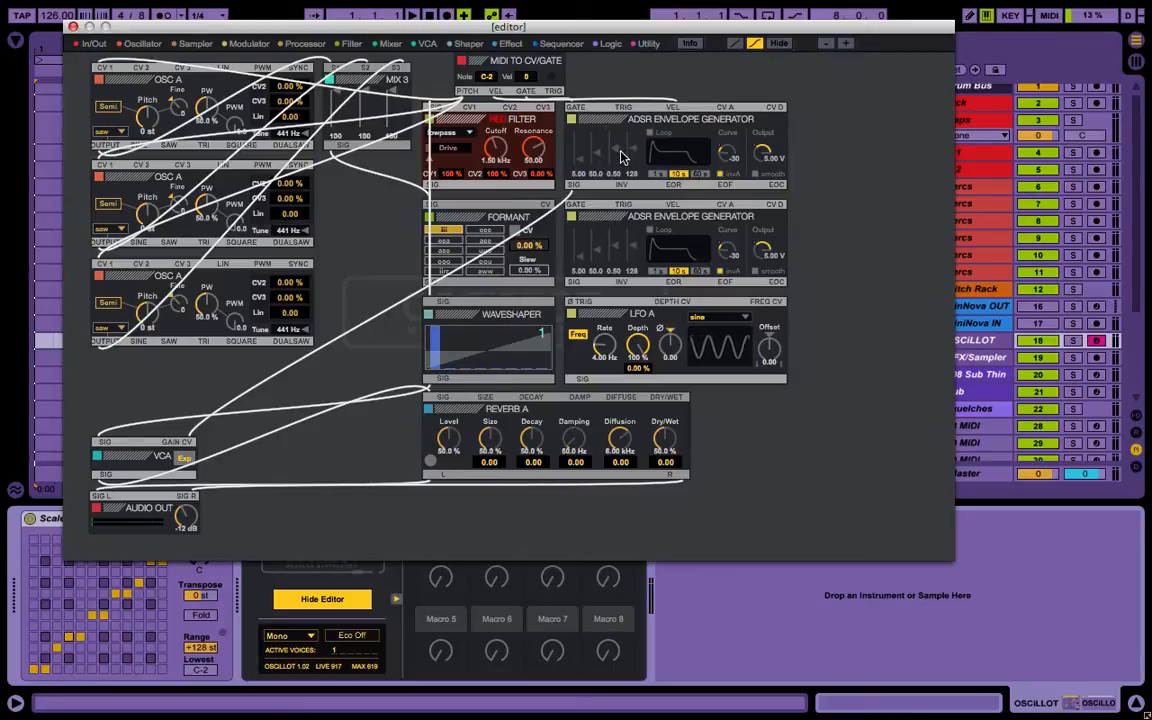
Set the first ADSR envelope generator's attack to 2.75, sustain to 1.00 and release to 3.81, and play test notes
left_click_drag(617, 155, 617, 130)
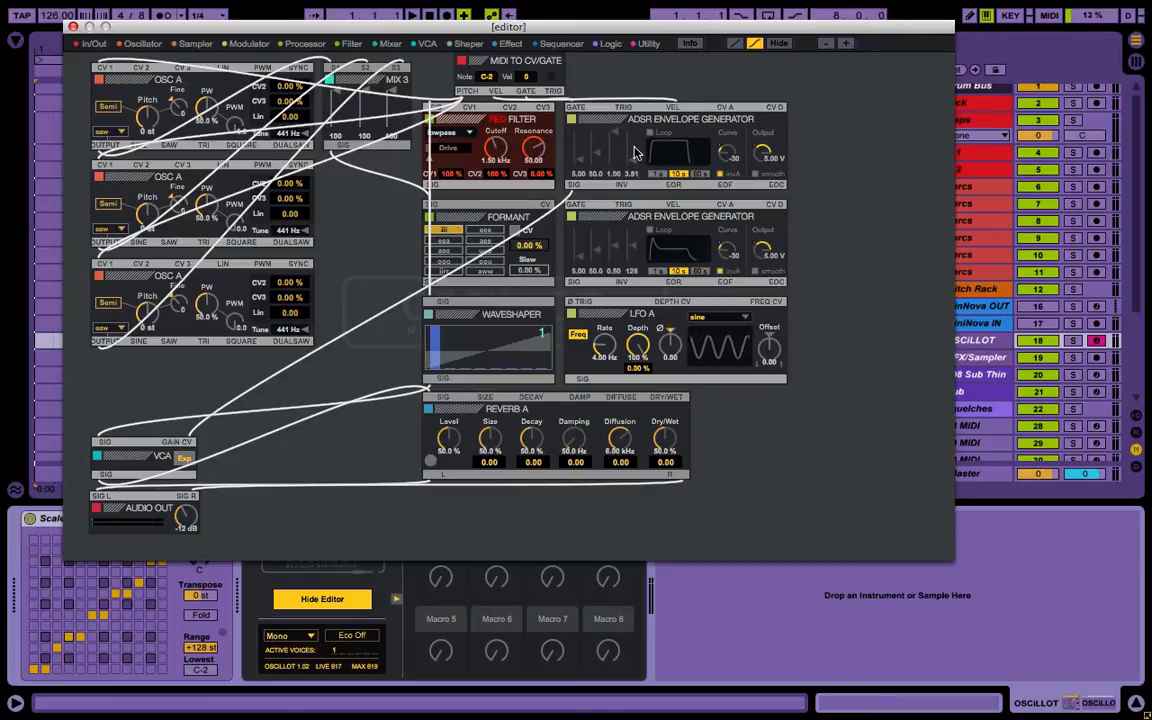
left_click_drag(585, 135, 585, 155)
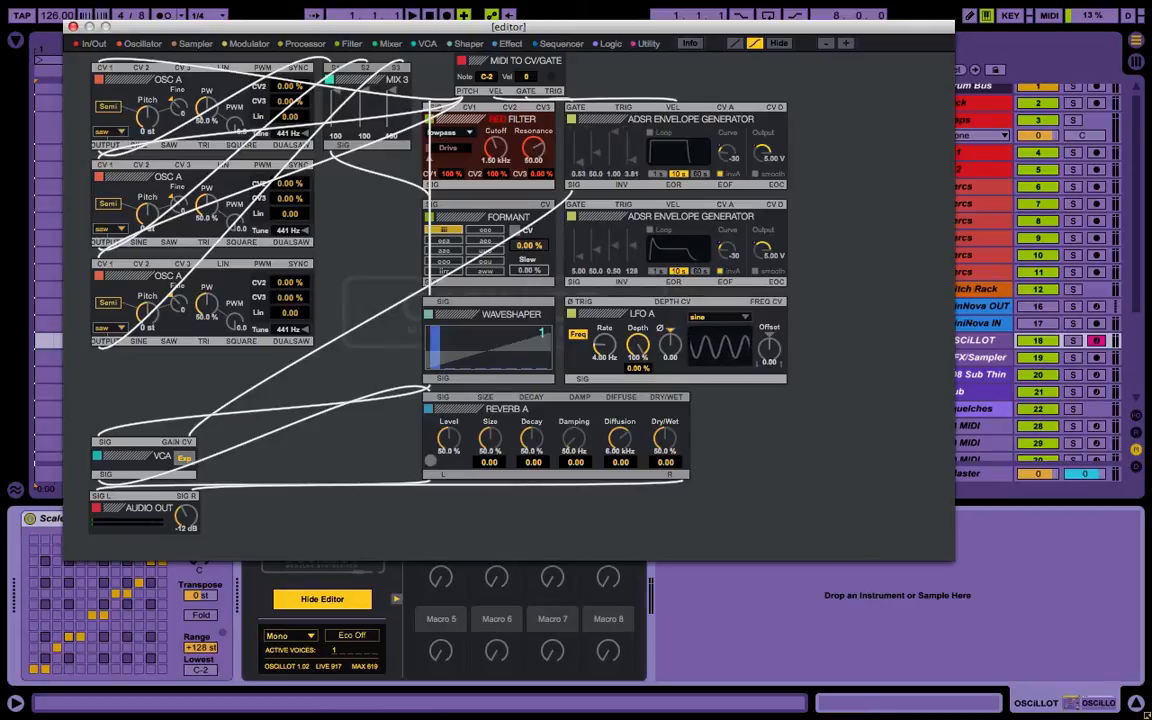
key("a")
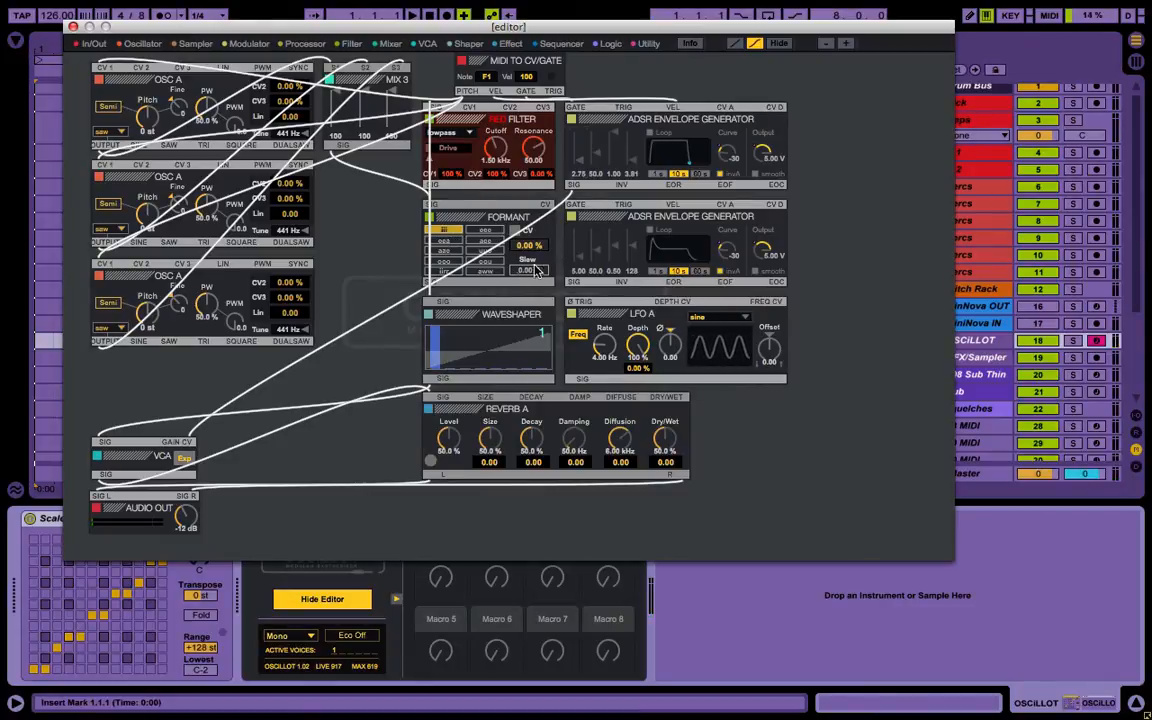
Set the RED Filter's cutoff to 8.00 kHz and switch the Formant filter to the top vowel in its second column
left_click_drag(493, 148, 493, 100)
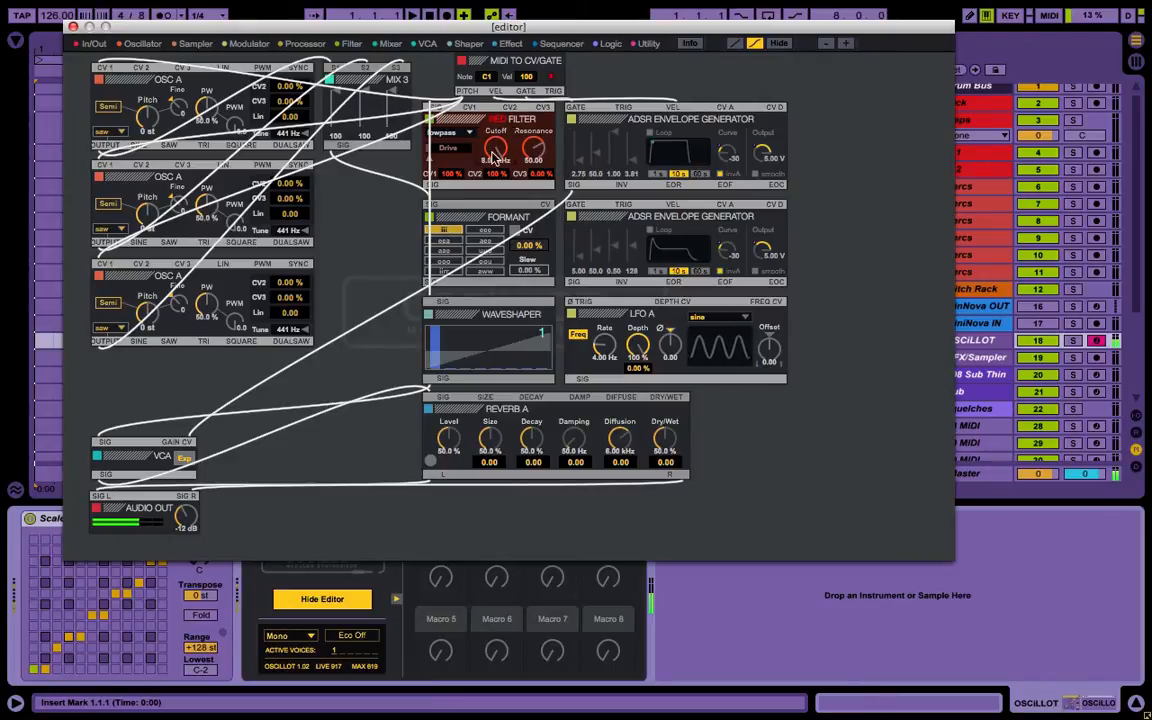
left_click(452, 241)
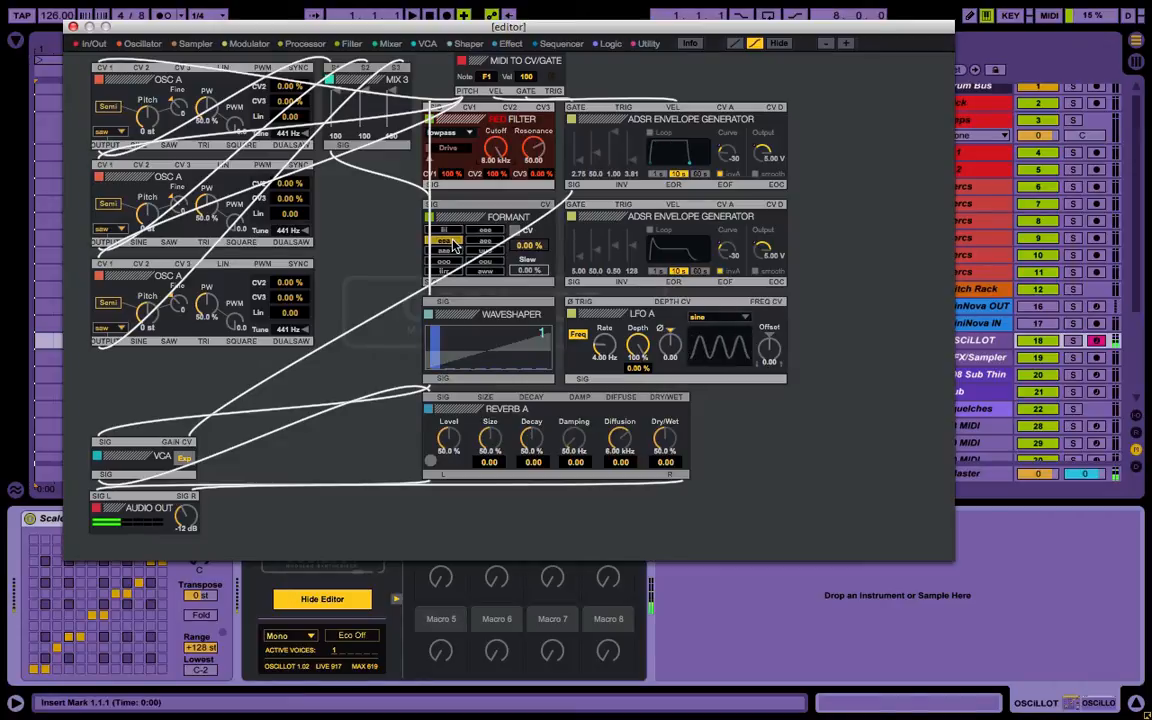
left_click(490, 231)
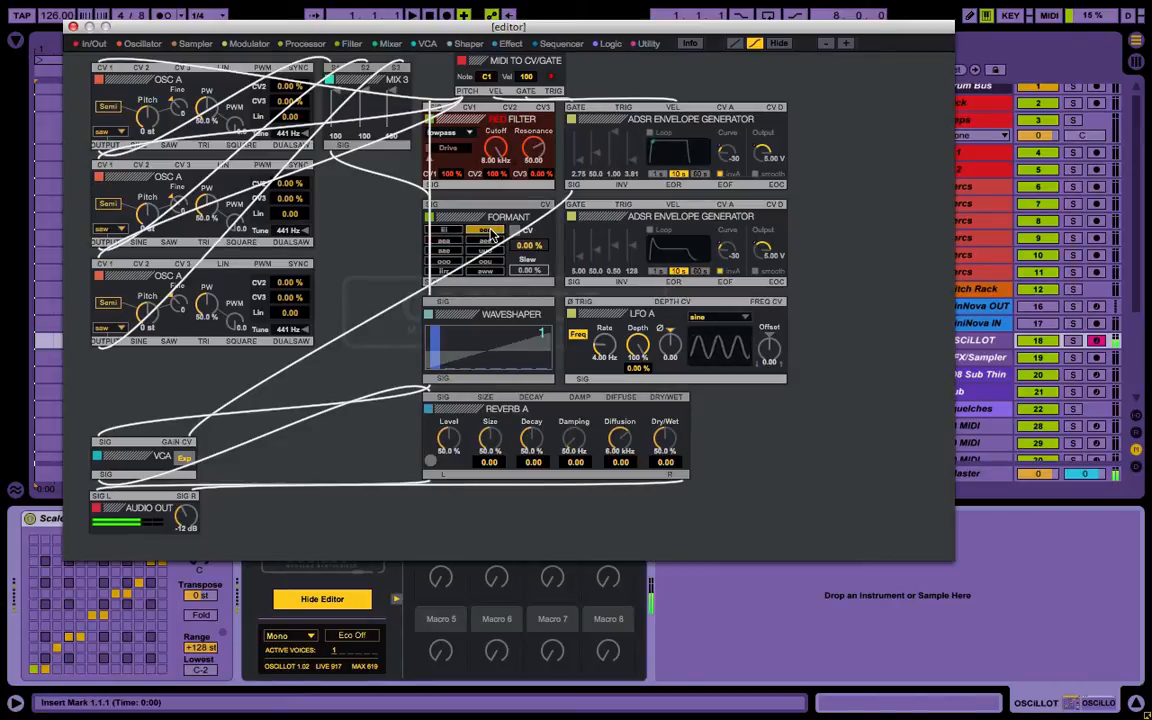
Audition the Formant filter's vowels in both columns against test notes and settle on the second vowel in the first column
left_click(452, 231)
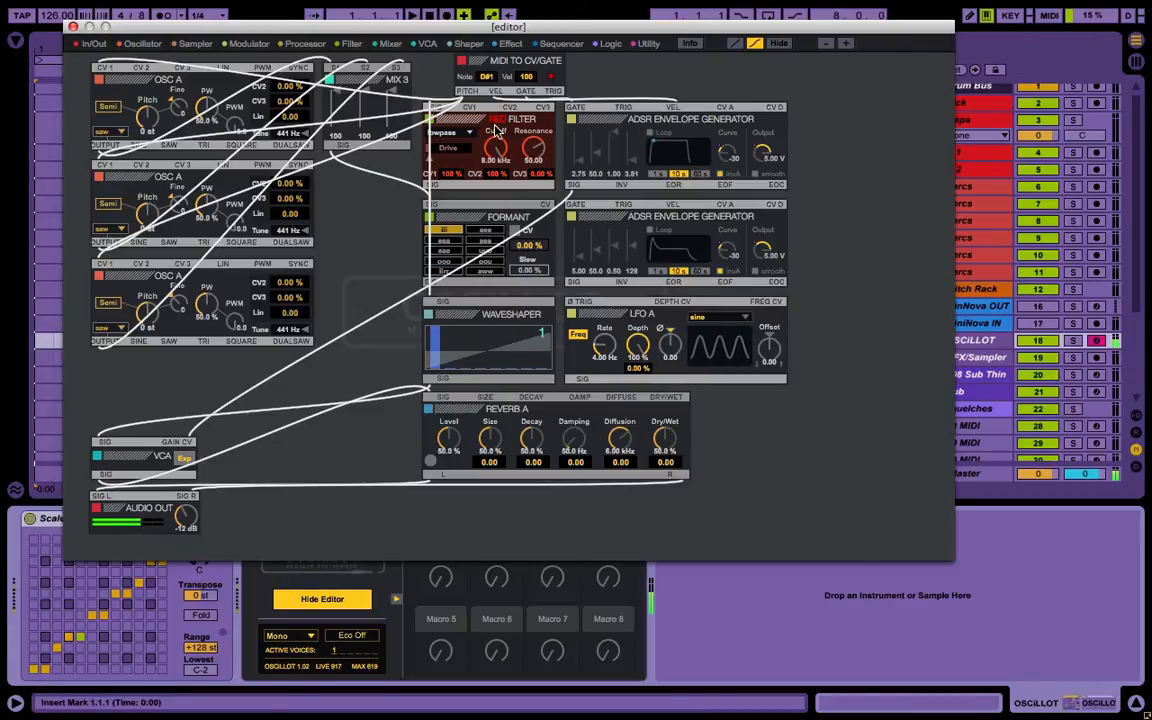
left_click(448, 242)
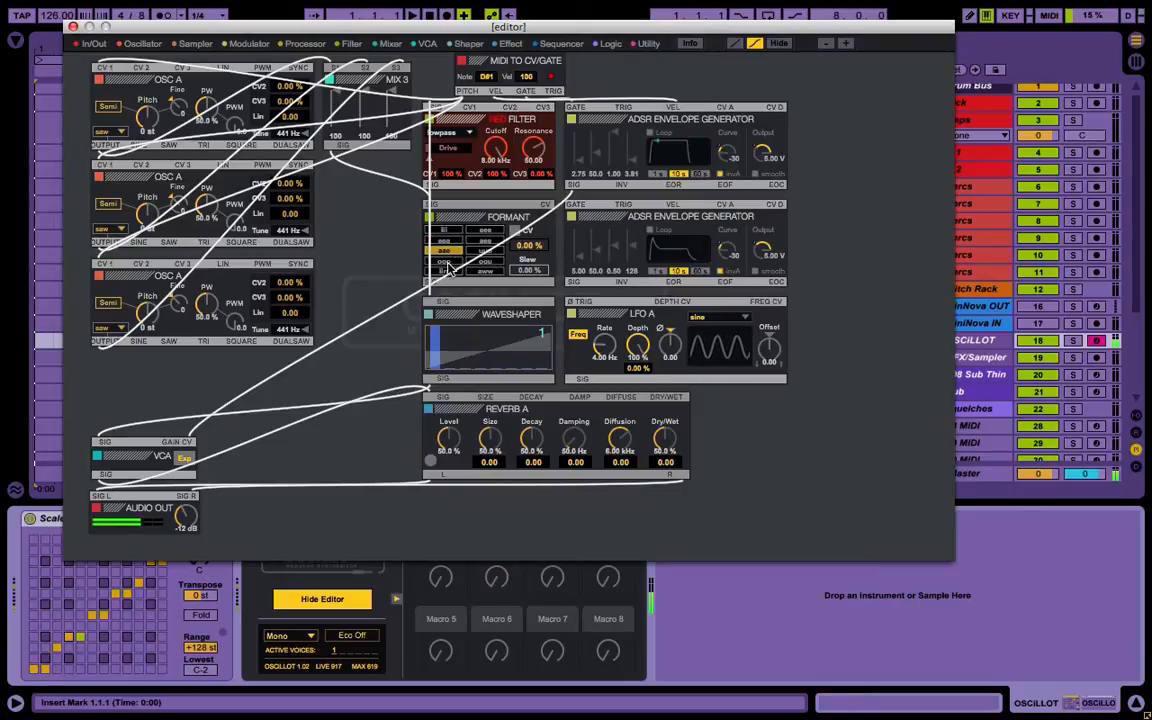
left_click(441, 262)
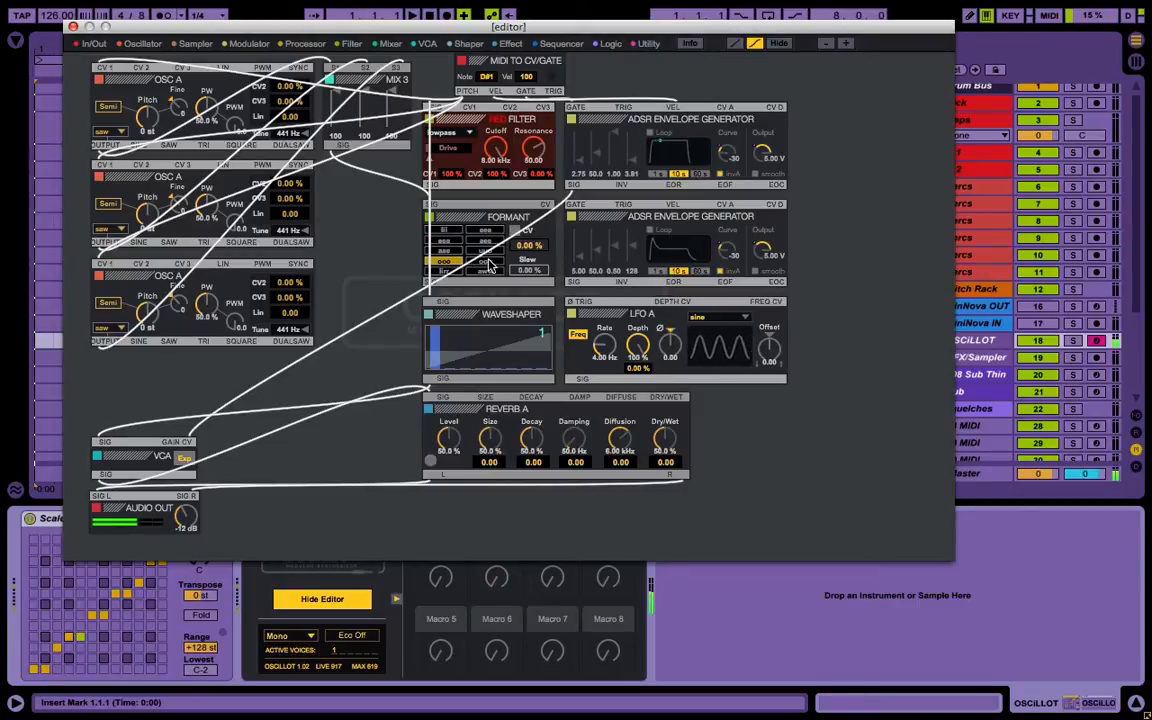
left_click(471, 260)
left_click(474, 251)
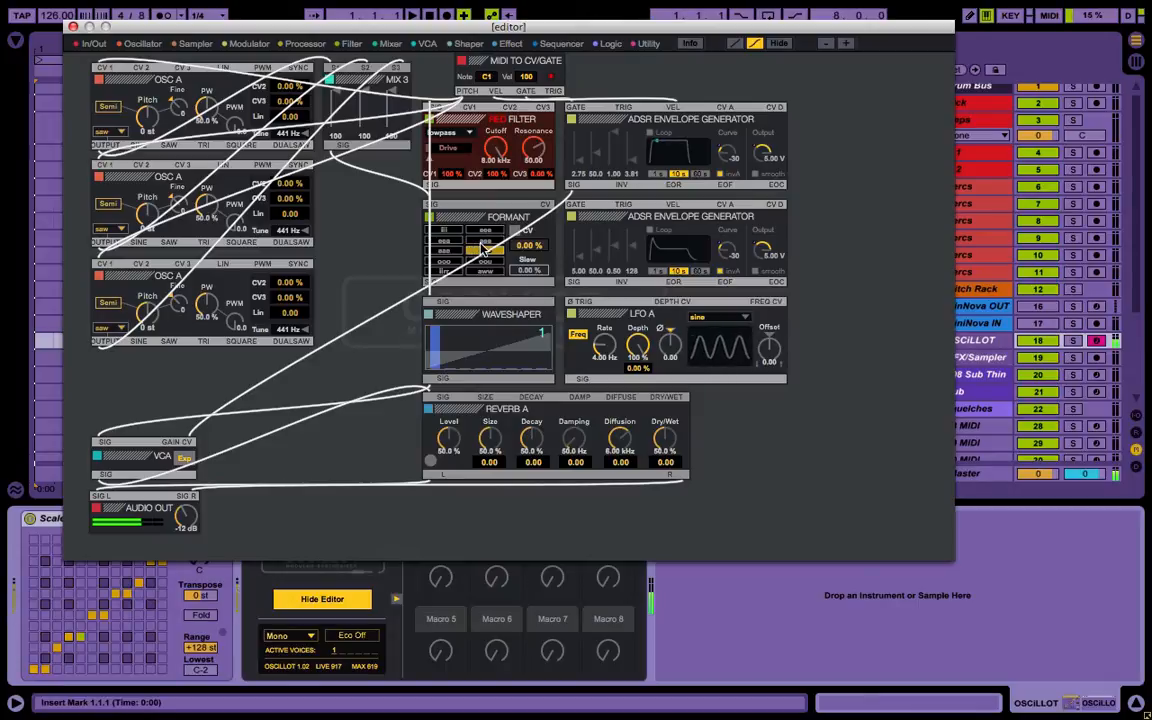
left_click(479, 241)
left_click(443, 267)
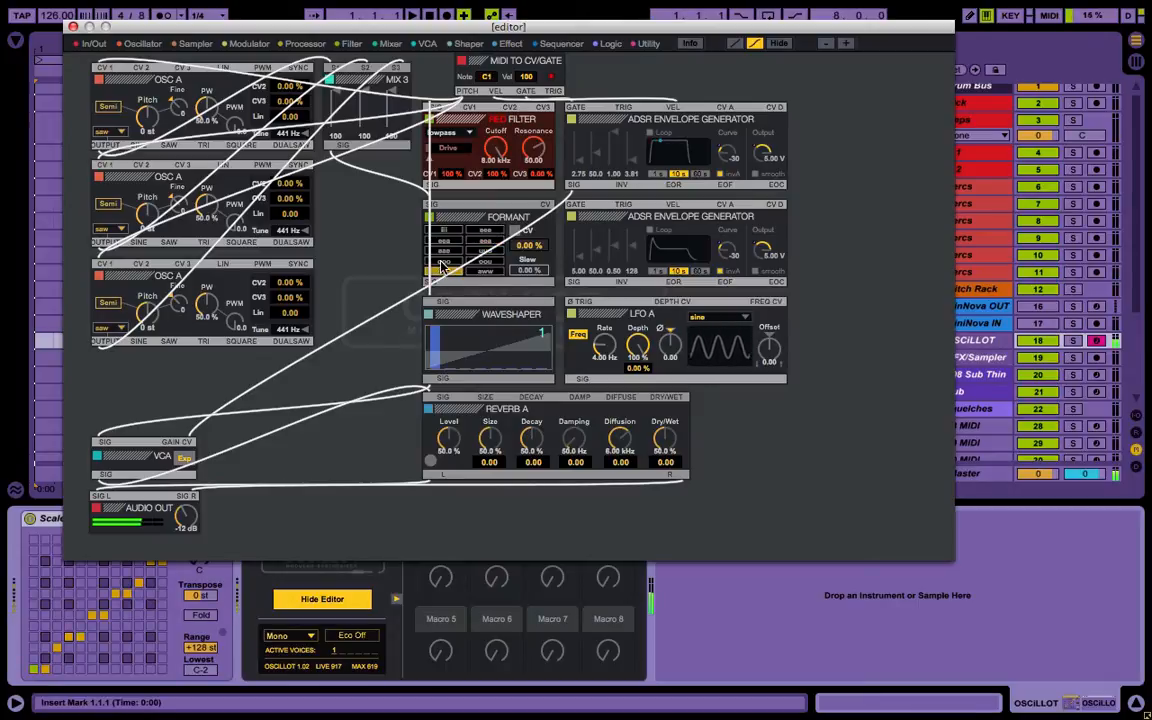
left_click(443, 253)
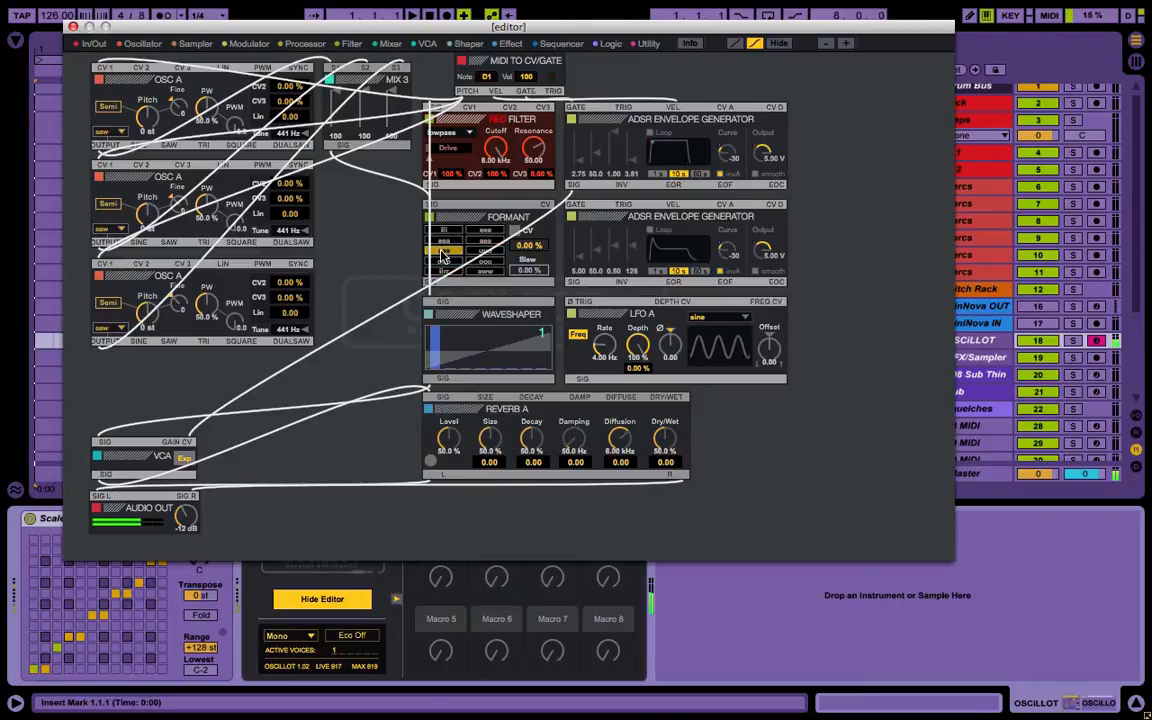
left_click(443, 241)
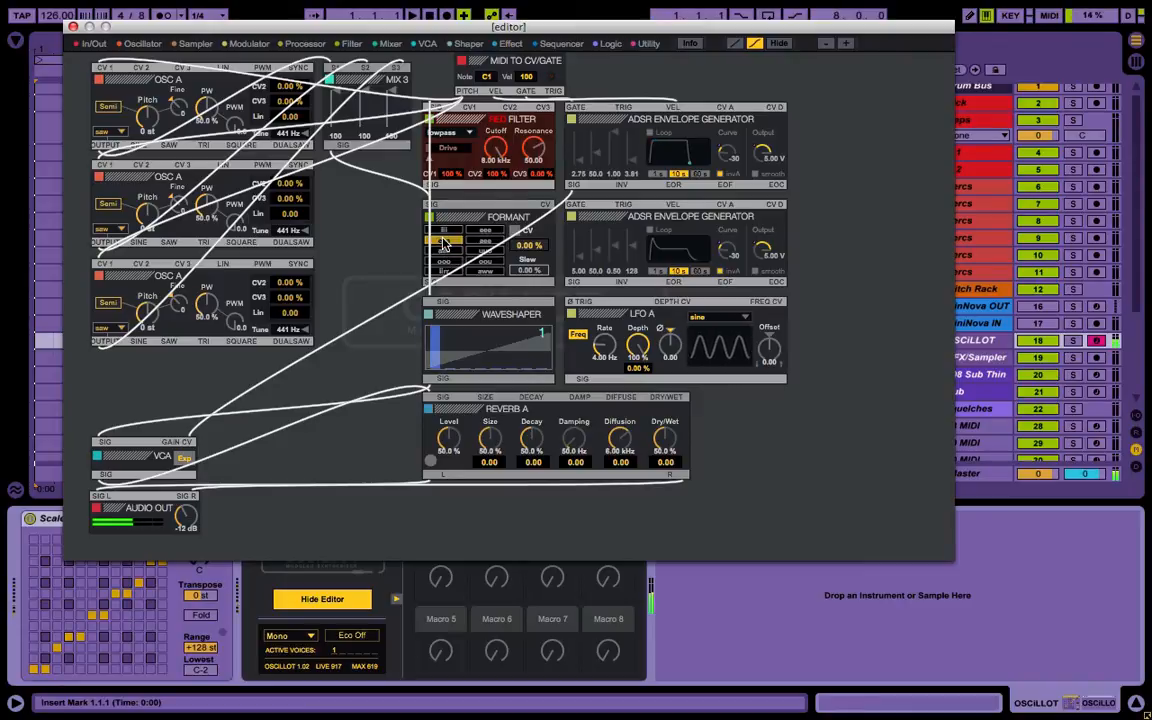
left_click(444, 240)
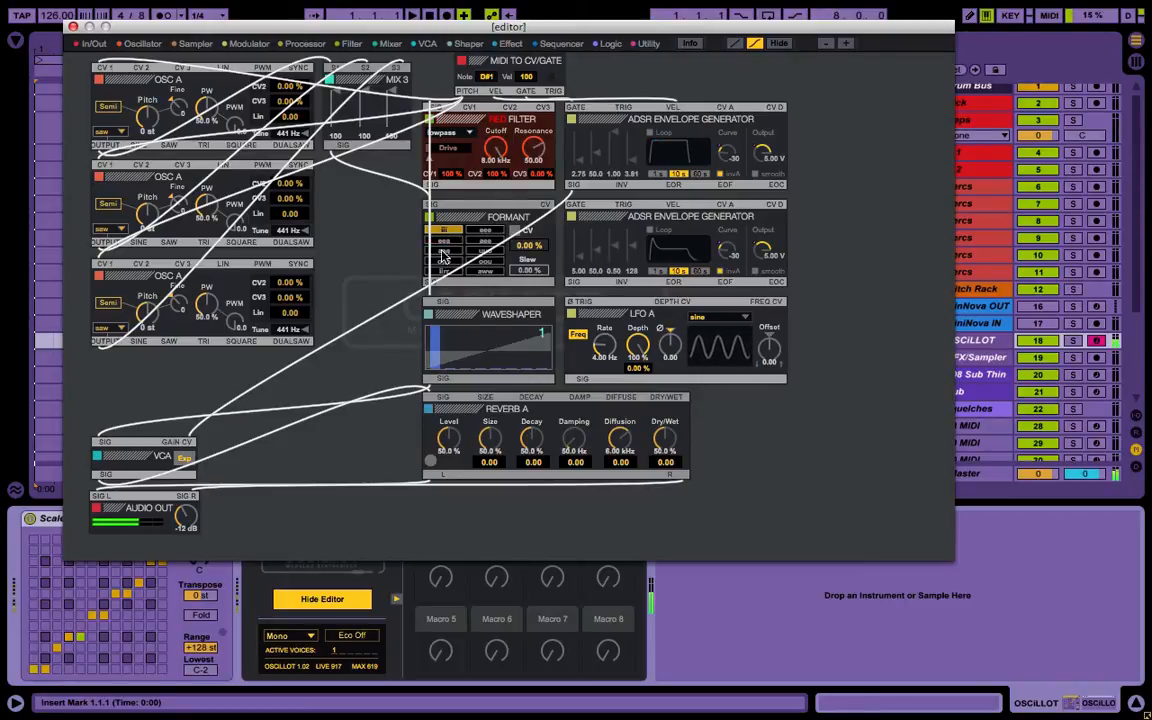
left_click(440, 241)
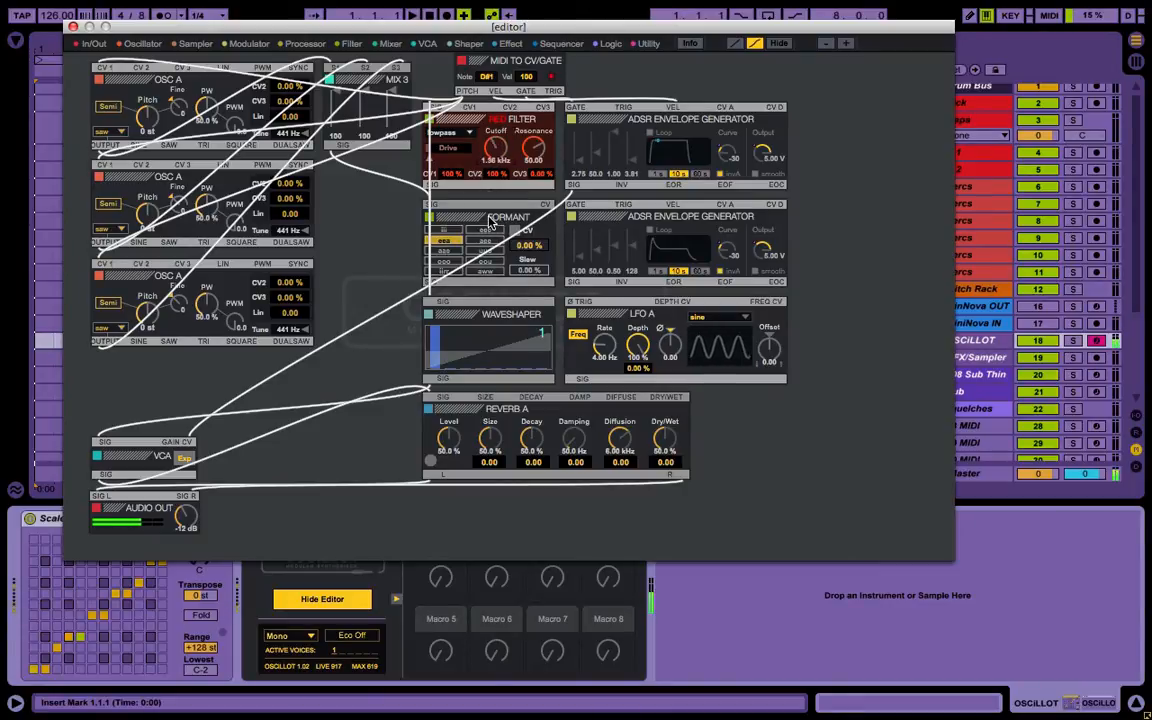
Try the RED Filter in bandpass, and settle on gainresonant with Drive on, cutoff 1.07 kHz and resonance 7.85
left_click_drag(533, 148, 533, 172)
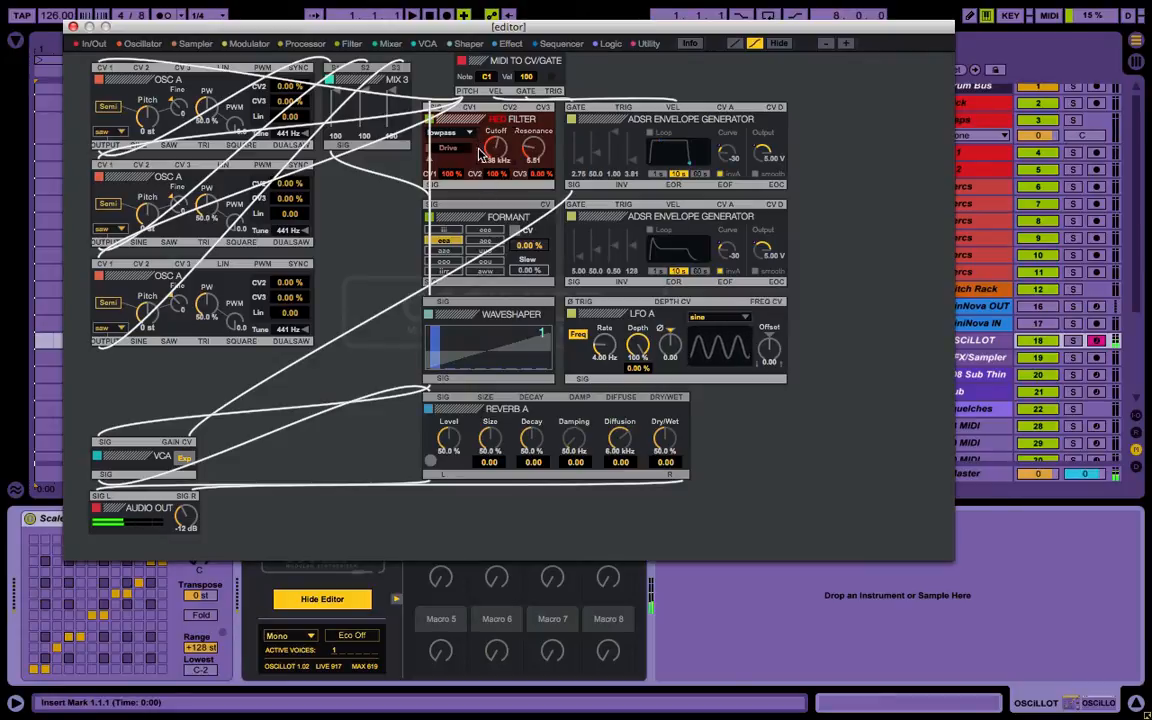
left_click(447, 132)
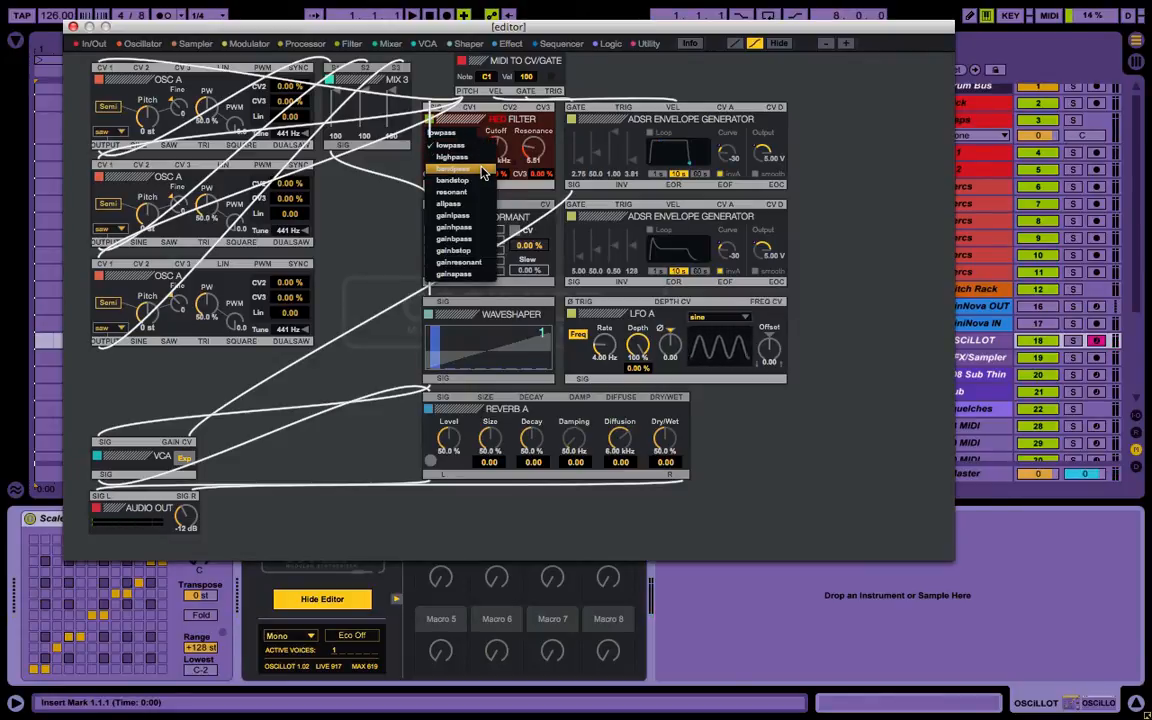
left_click(452, 168)
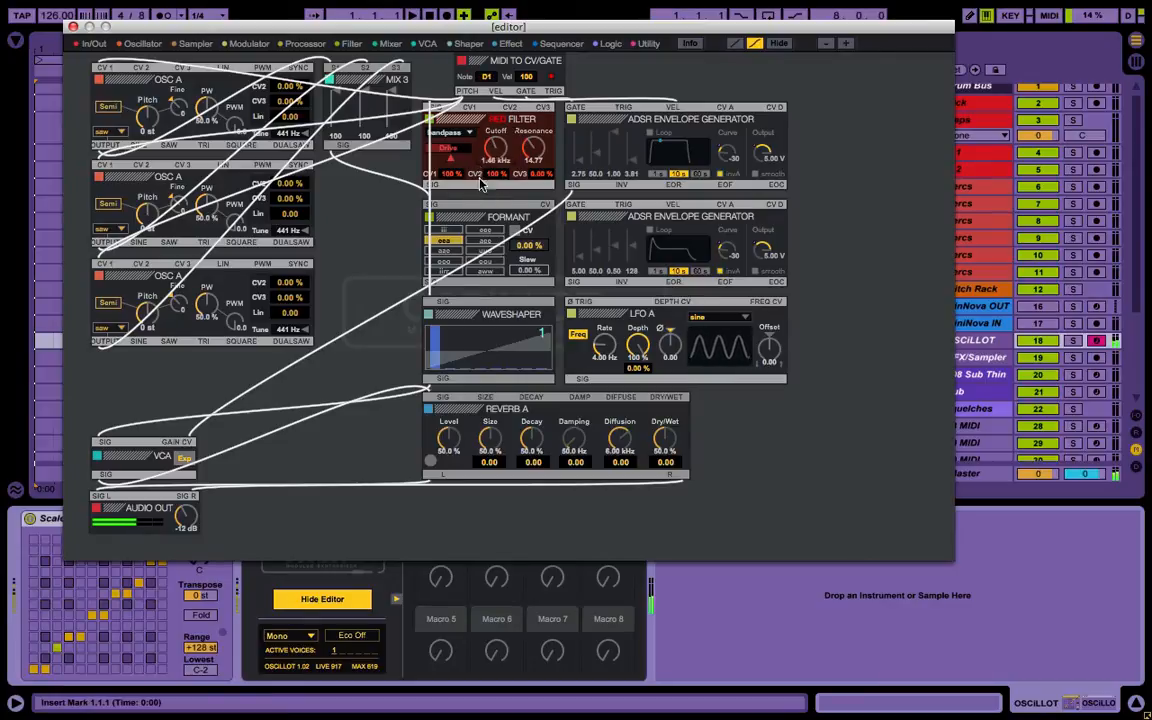
left_click(447, 132)
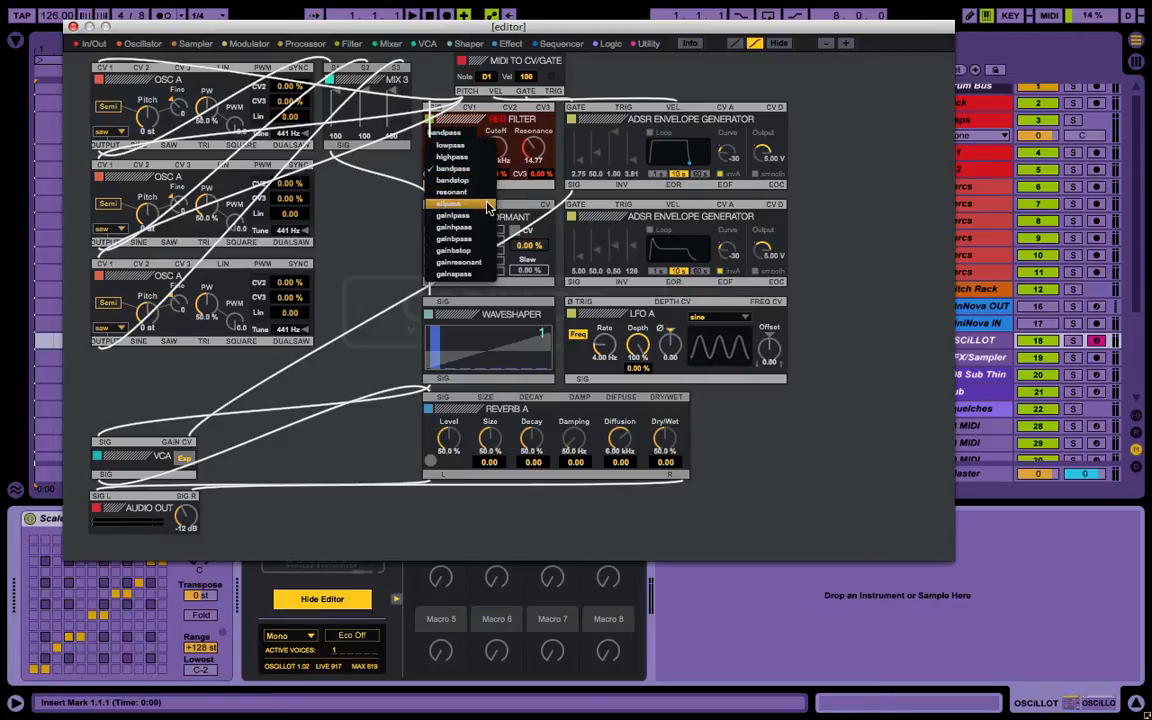
left_click(465, 275)
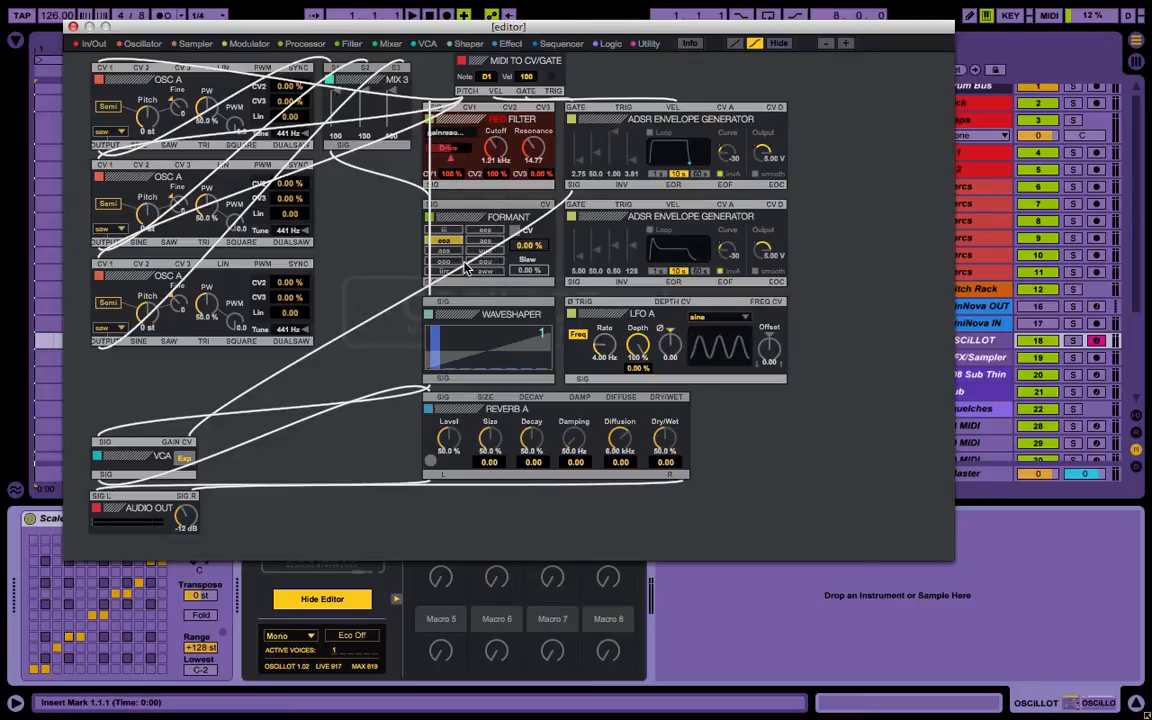
mouse_move(495, 155)
left_mouse_down()
mouse_move(490, 183)
mouse_move(486, 161)
mouse_move(490, 173)
mouse_move(546, 148)
mouse_move(537, 165)
mouse_move(536, 154)
mouse_move(498, 147)
mouse_move(503, 160)
mouse_move(502, 121)
mouse_move(503, 174)
left_mouse_up()
Patch MIDI to CV/Gate's TRIG into LFO A's phase trigger input, and LFO A's SIG output into the RED Filter's CV1
left_click_drag(557, 91, 569, 302)
left_click_drag(572, 380, 480, 117)
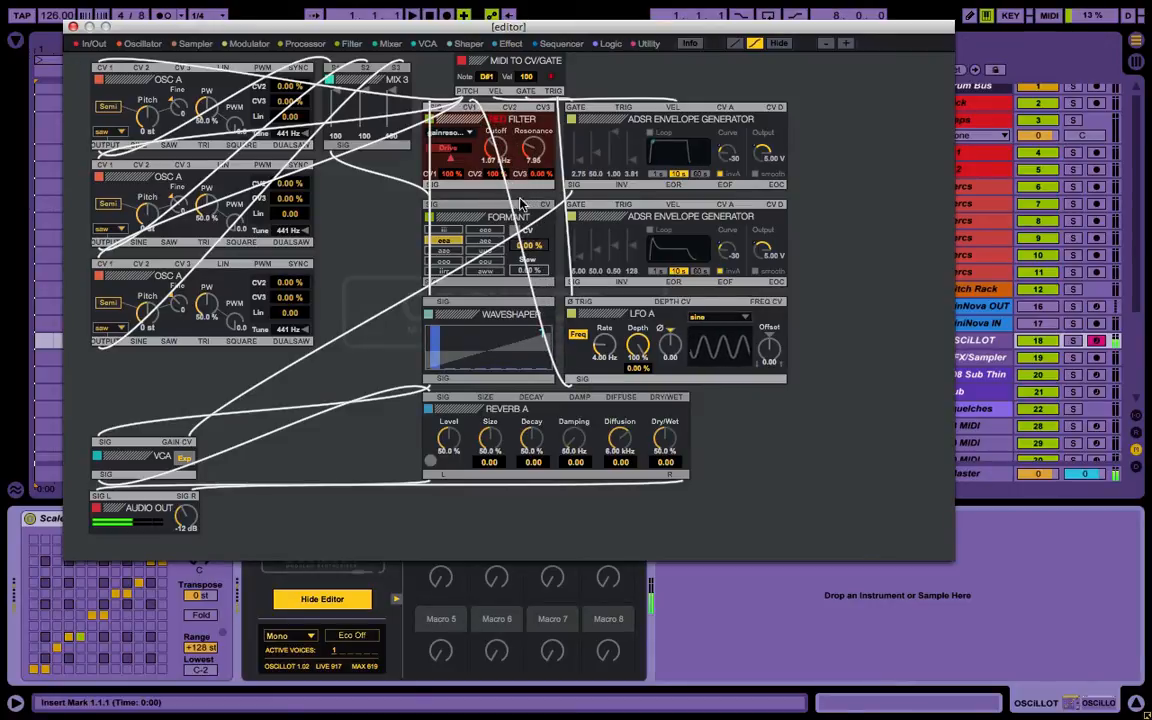
Set LFO A's depth to 30.4 %, phase to -0.47, rate to 1.76 Hz and offset to 0.13
left_click_drag(641, 352, 671, 364)
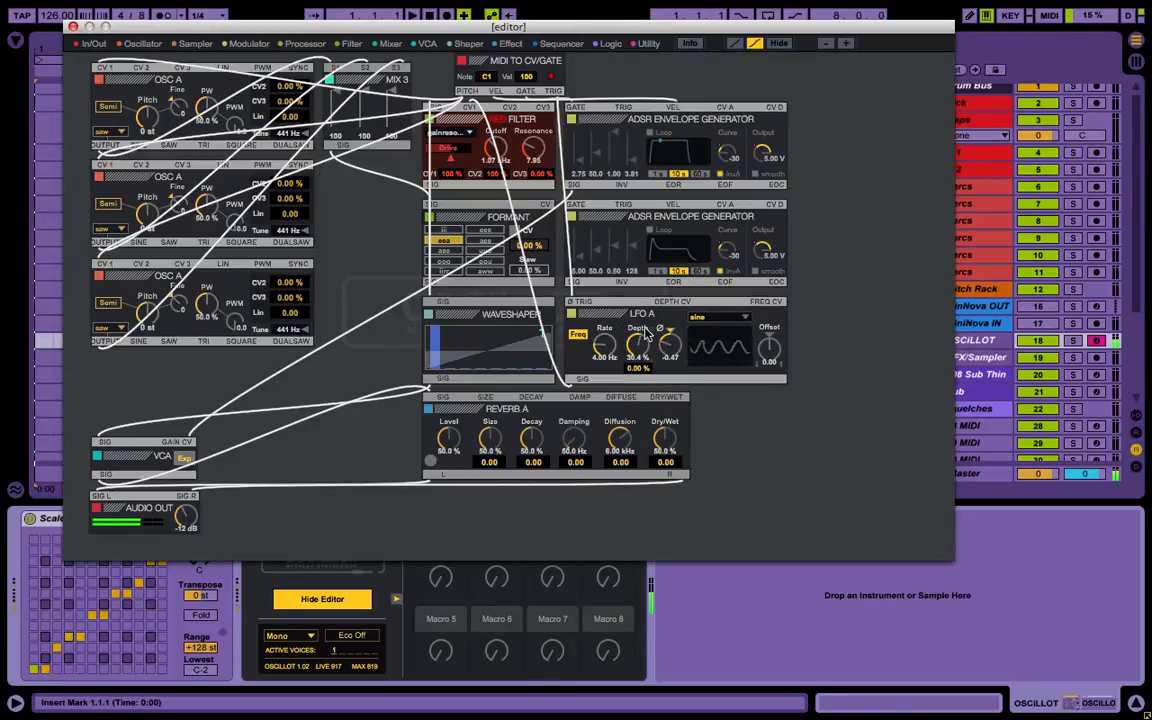
left_click_drag(603, 343, 603, 329)
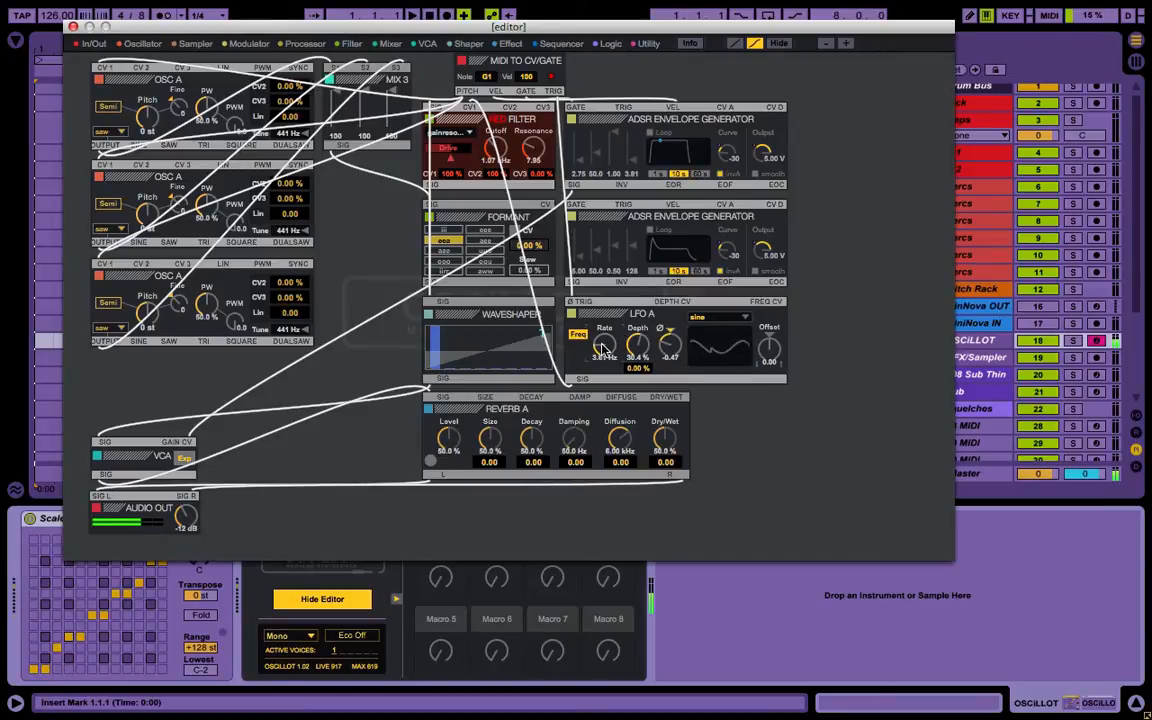
left_click_drag(602, 346, 604, 359)
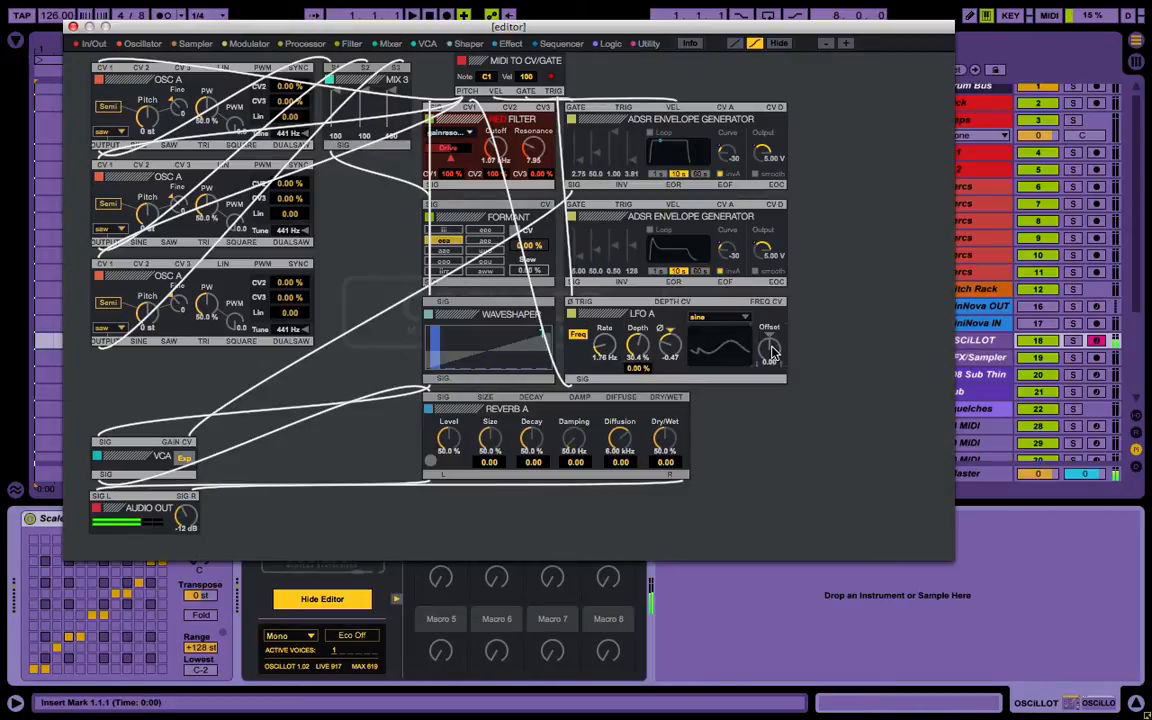
mouse_move(771, 352)
left_mouse_down()
mouse_move(767, 333)
mouse_move(760, 346)
left_mouse_up()
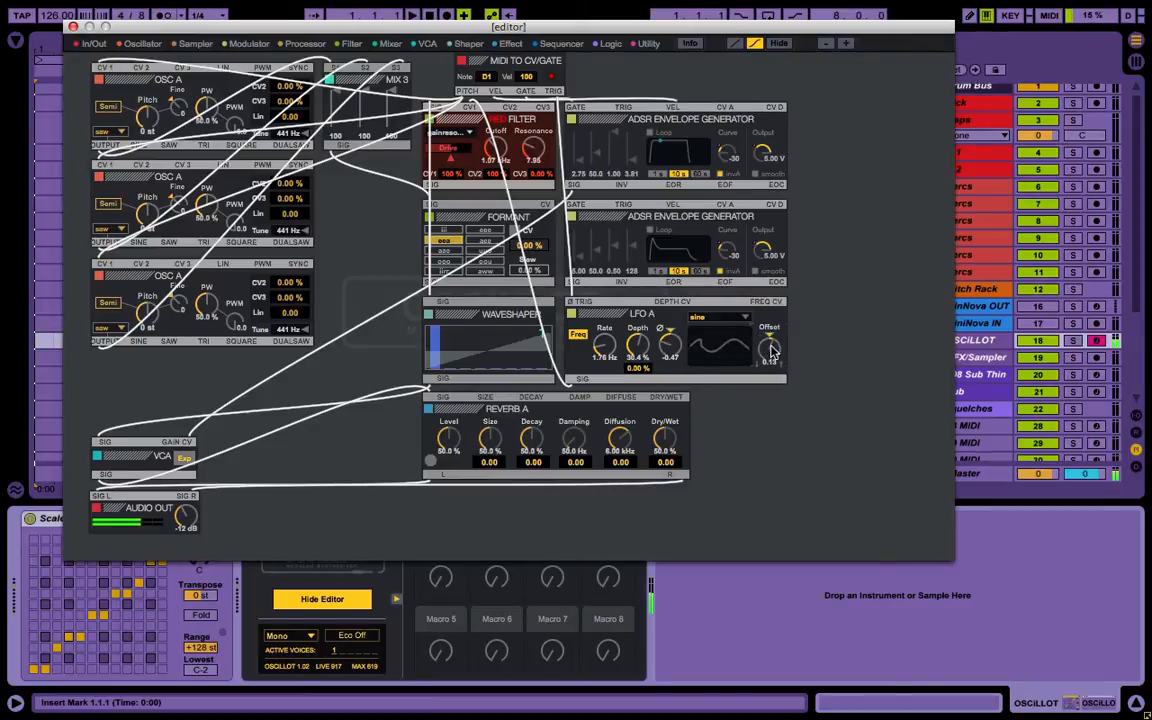
Play notes in a lower and the original octave while comparing Formant vowels, returning to the second vowel in the first column
key("z")
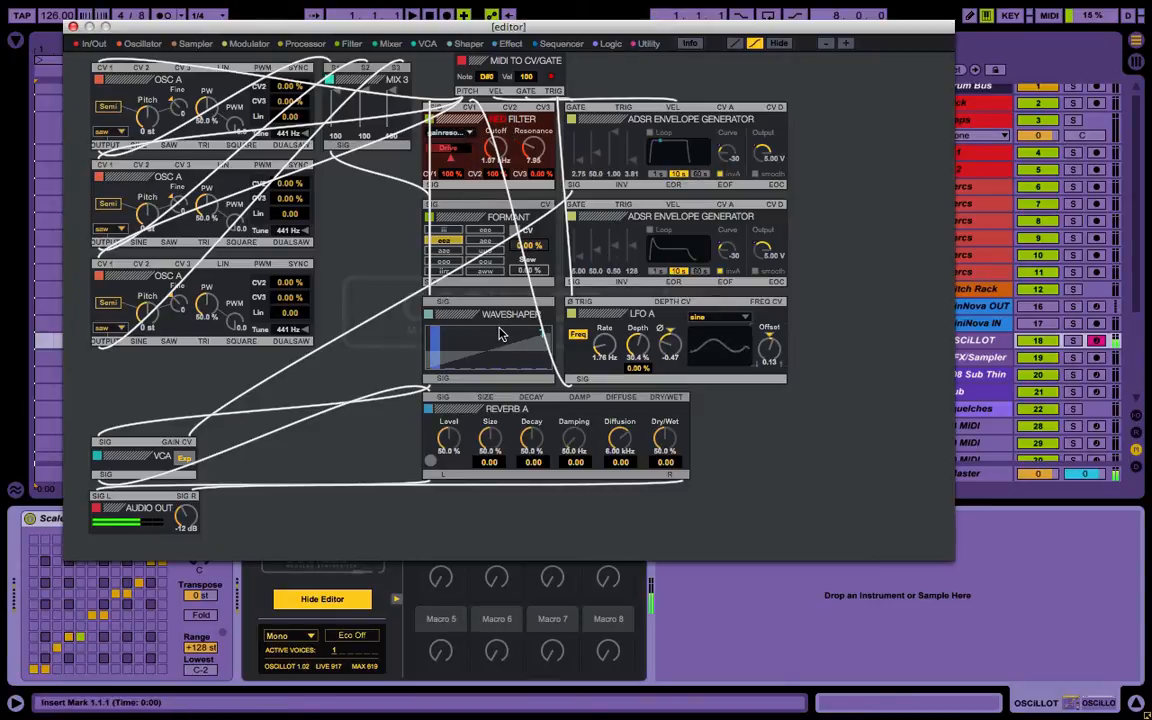
key("x")
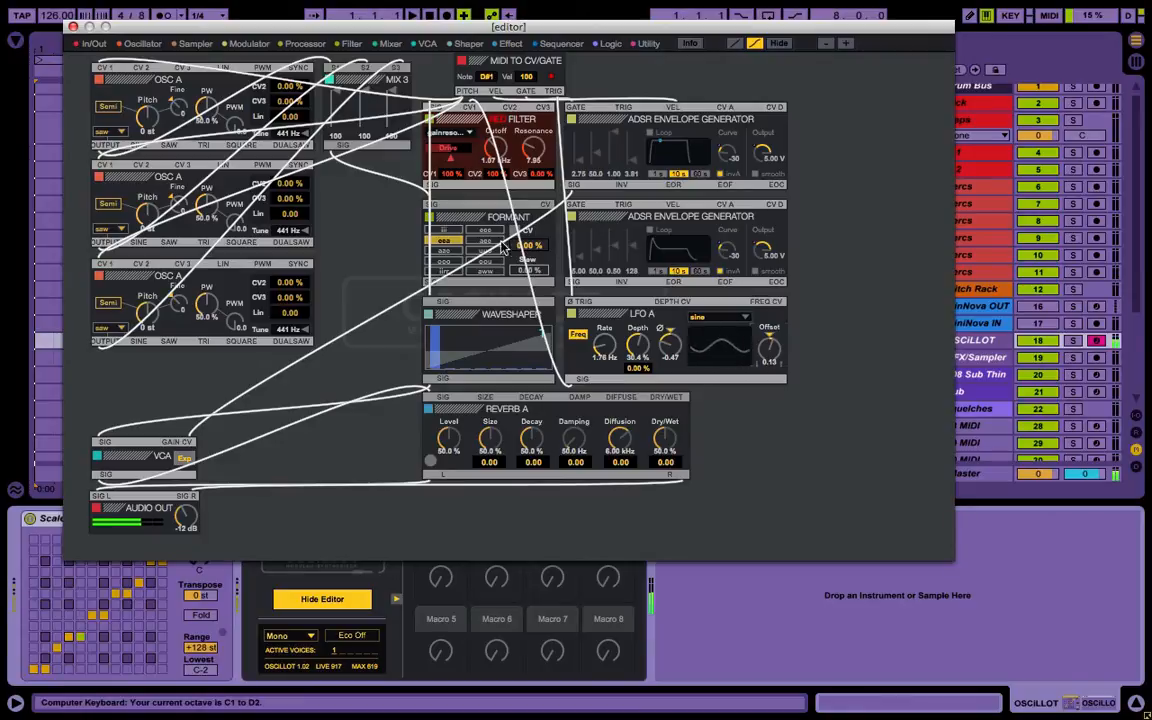
key("g")
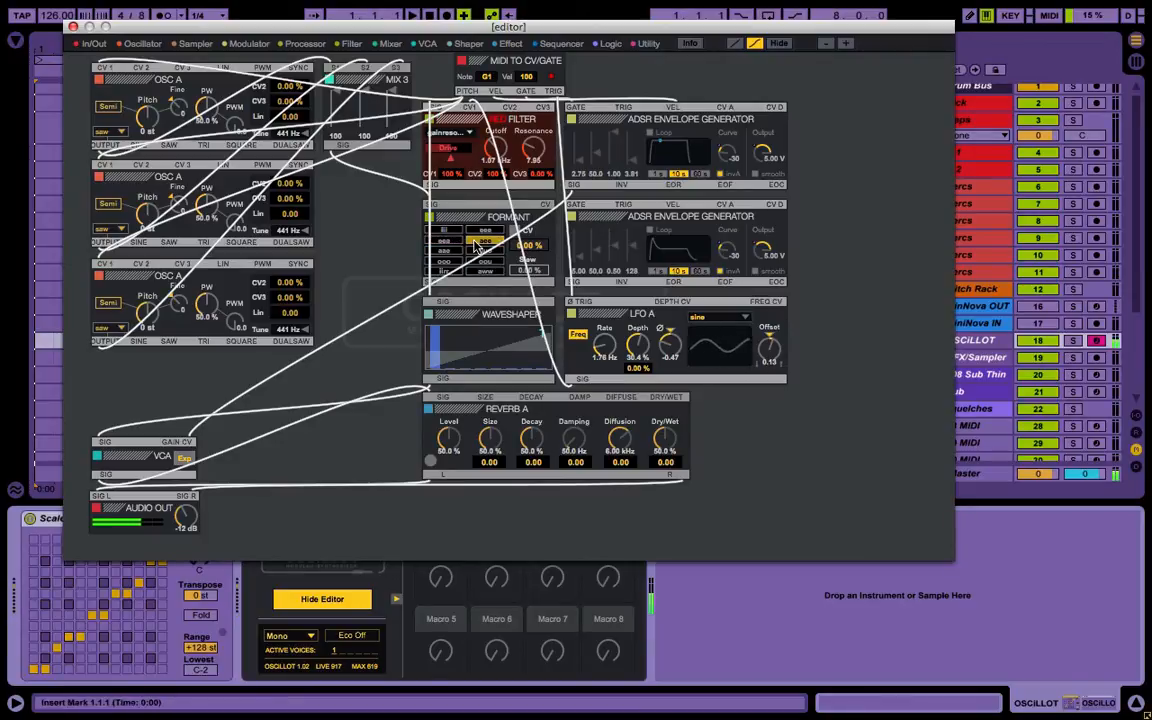
left_click(445, 252)
key("a")
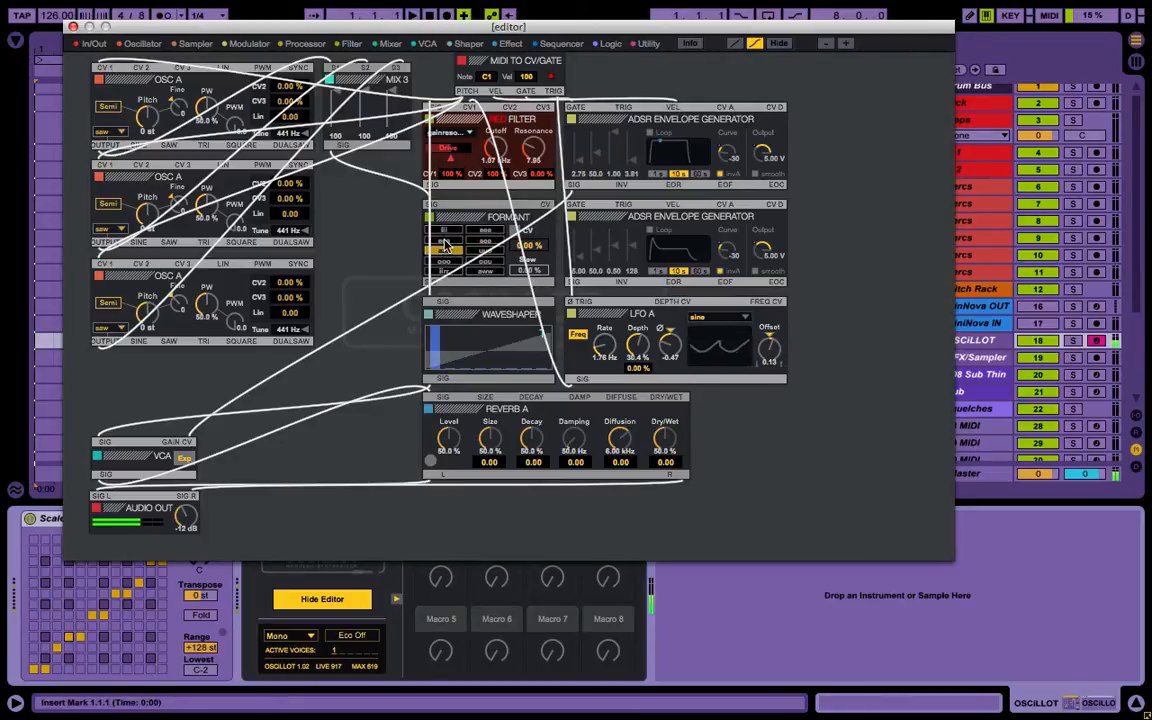
key("g")
left_click(445, 242)
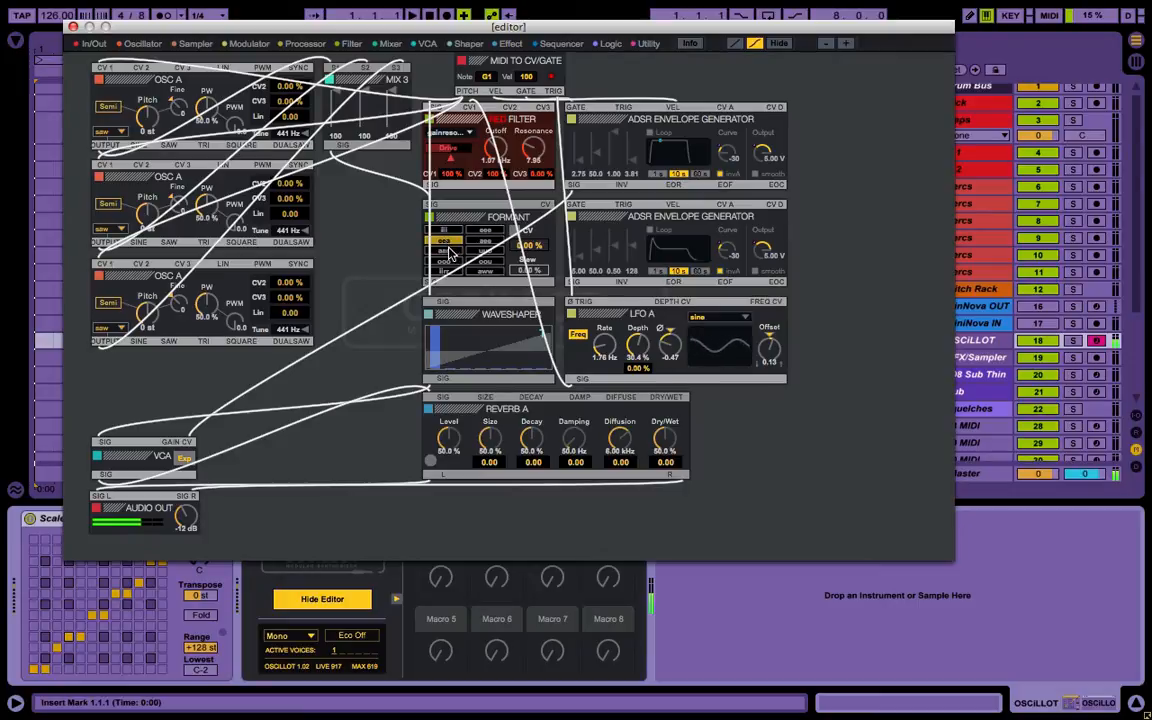
Lower the RED Filter's cutoff to 218 Hz and raise its resonance to 16.00 while playing test notes
key("f")
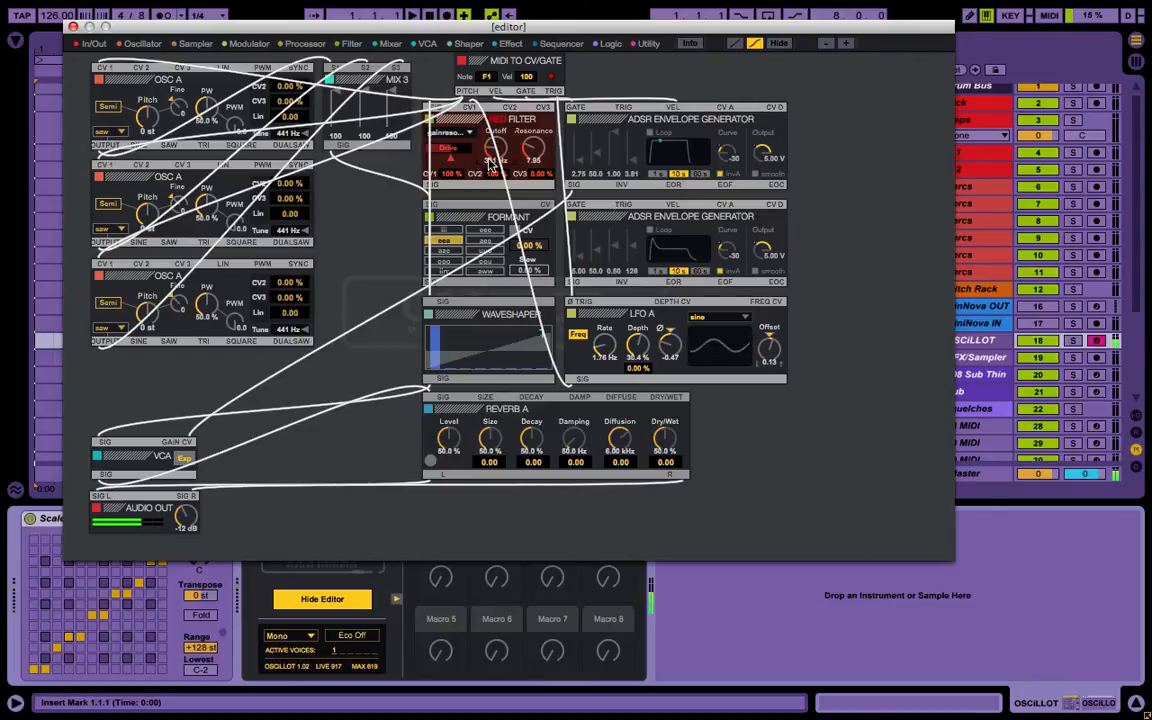
key("e")
key("g")
key("a")
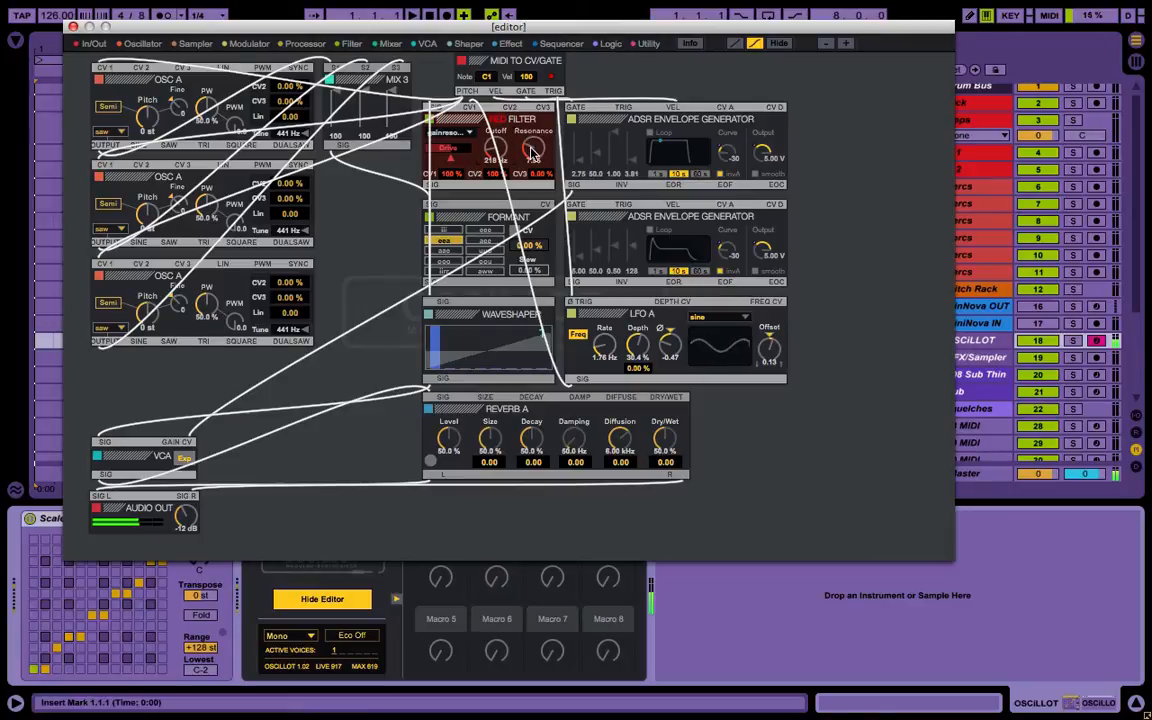
left_click_drag(531, 137, 530, 143)
key("w")
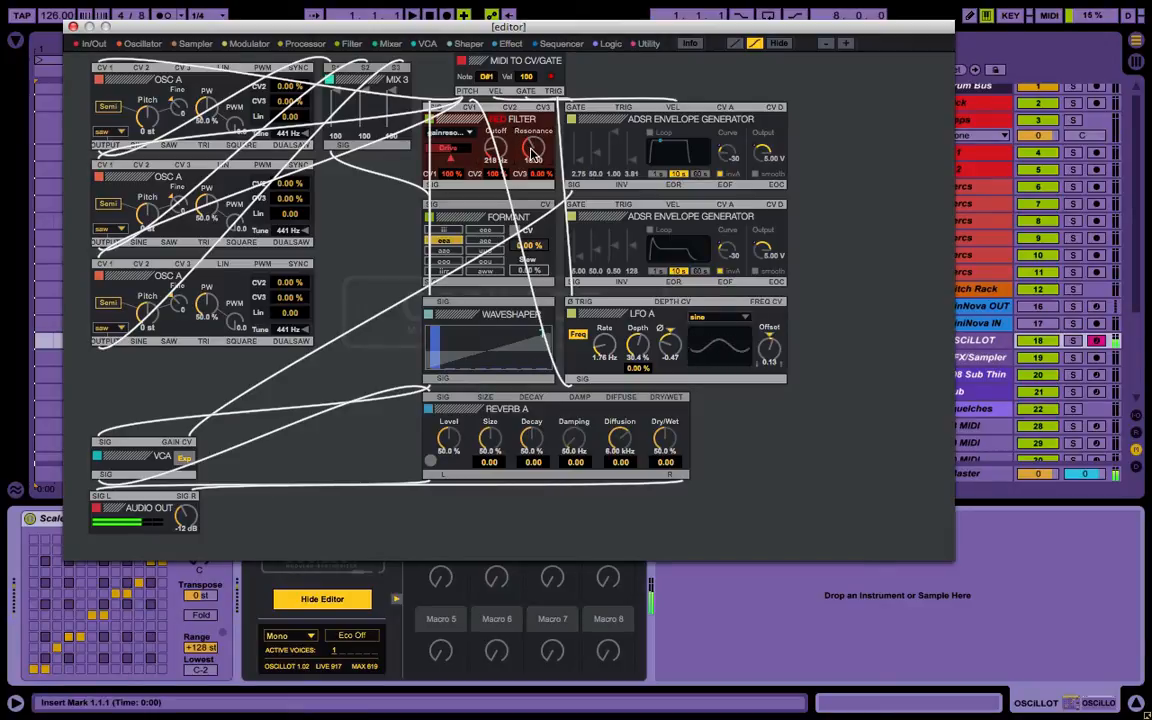
key("g")
key("e")
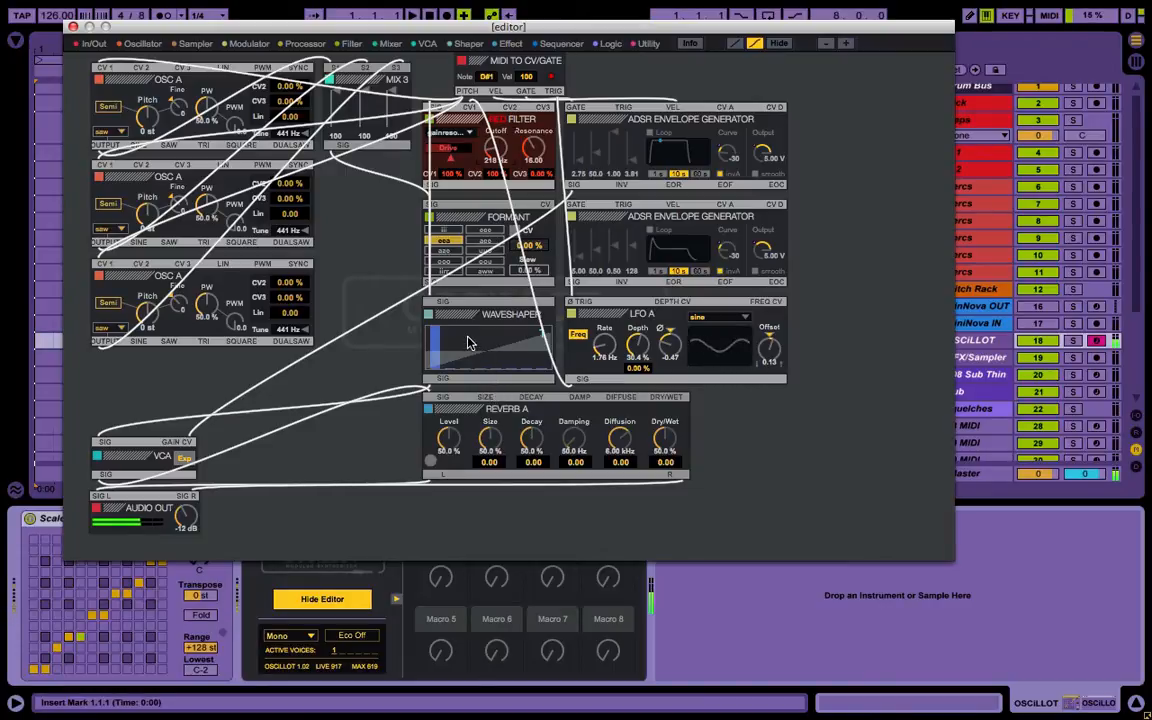
Raise the Waveshaper's fourth and sixth harmonic bars to most of full height and the third to a lower level
left_click(466, 338)
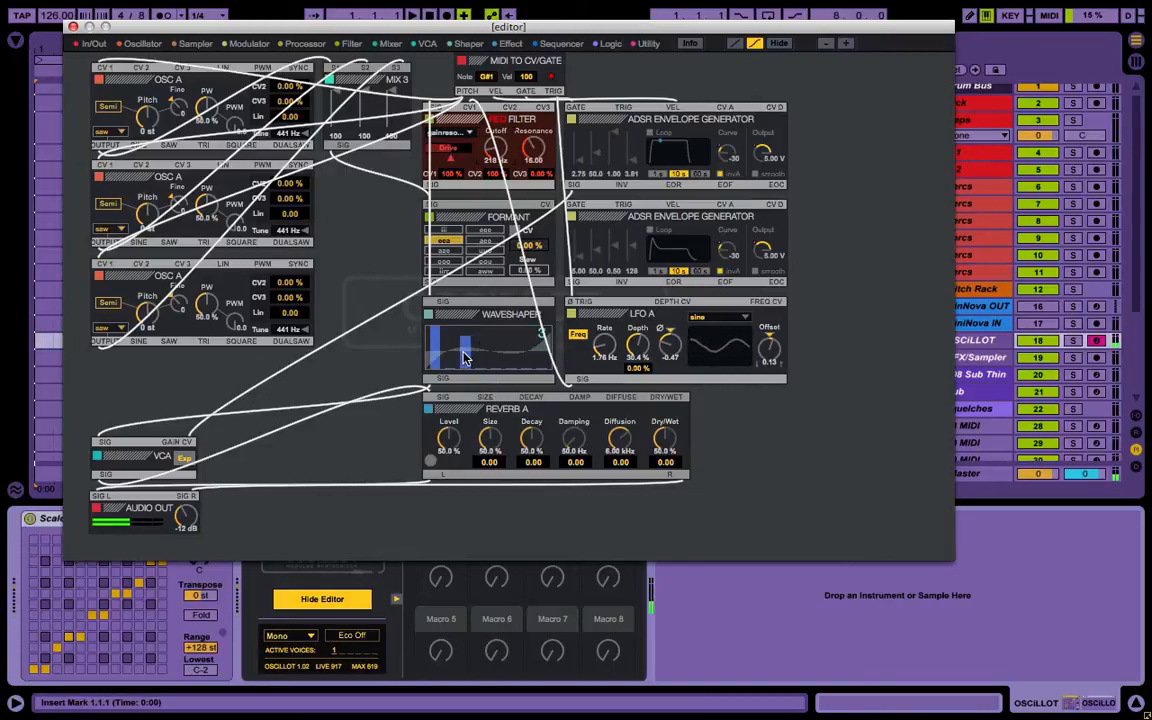
left_click(464, 354)
left_click(509, 340)
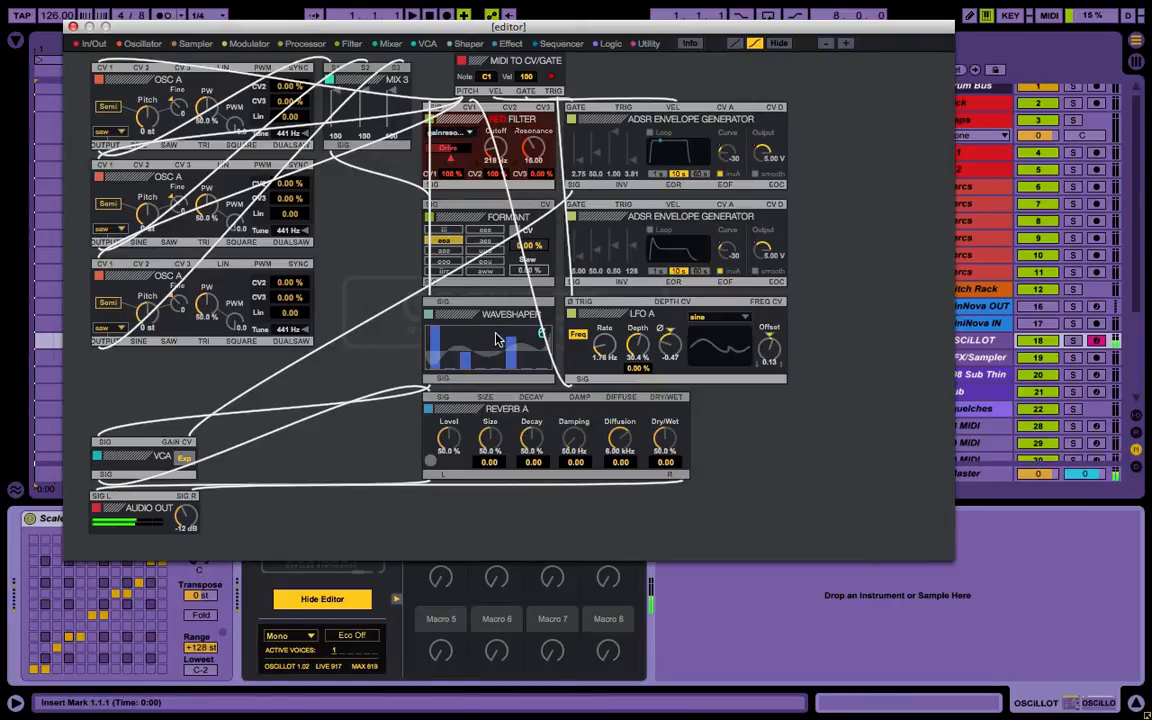
left_click(487, 332)
Clear the Waveshaper's third and fourth harmonic bars, and set the sixth and seventh to about a third of full height
left_click_drag(465, 357, 465, 450)
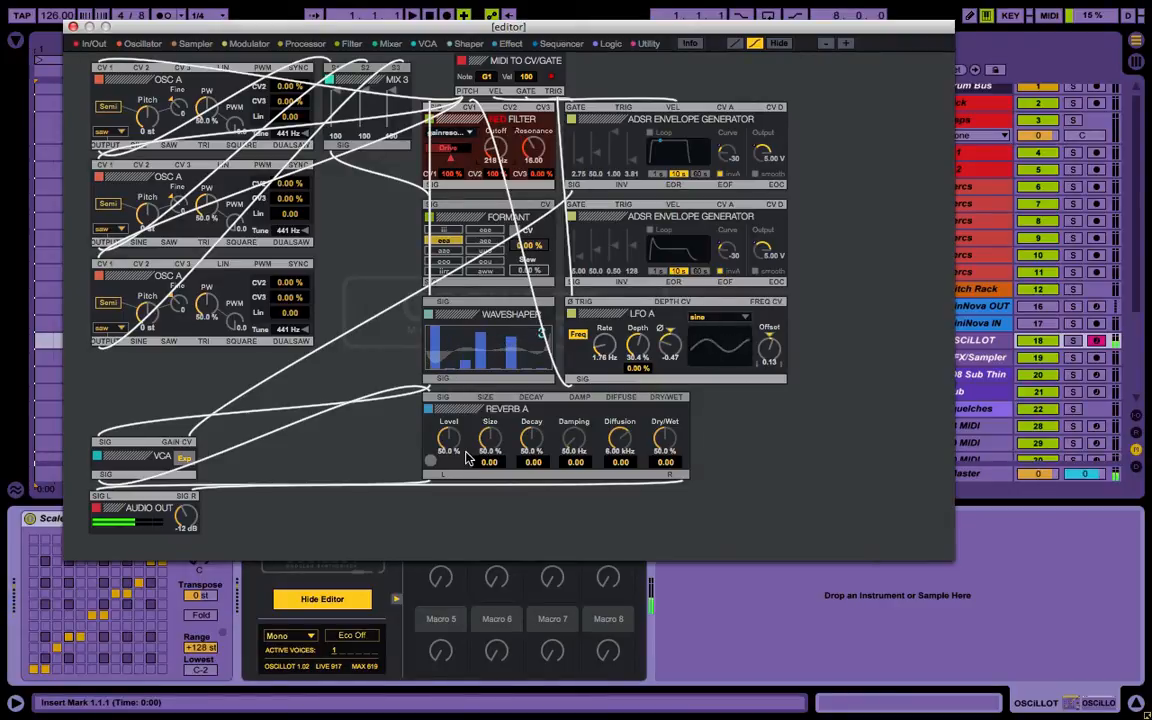
left_click(481, 353)
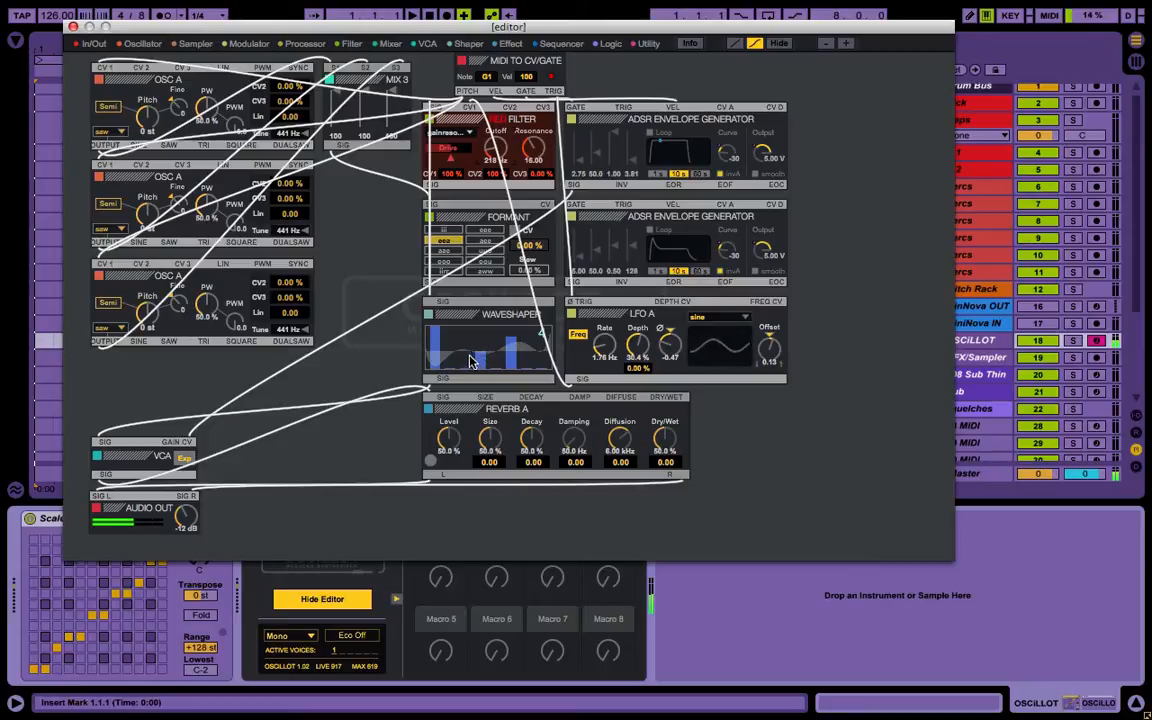
left_click(513, 356)
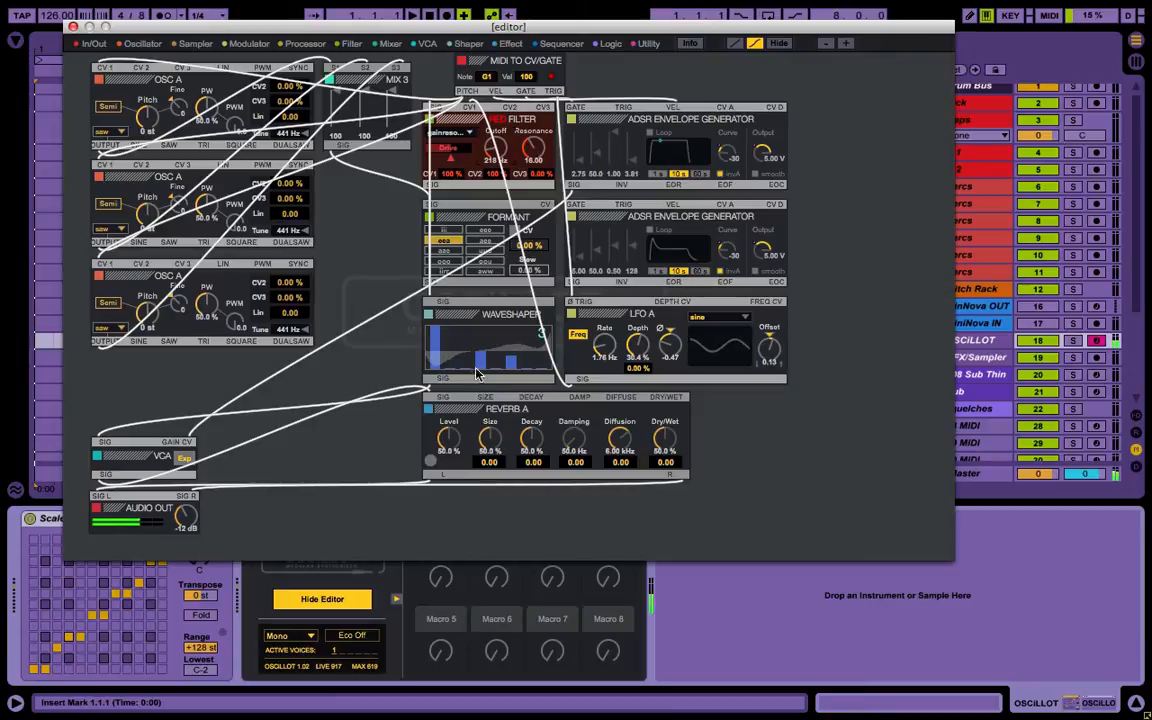
left_click_drag(484, 363, 488, 656)
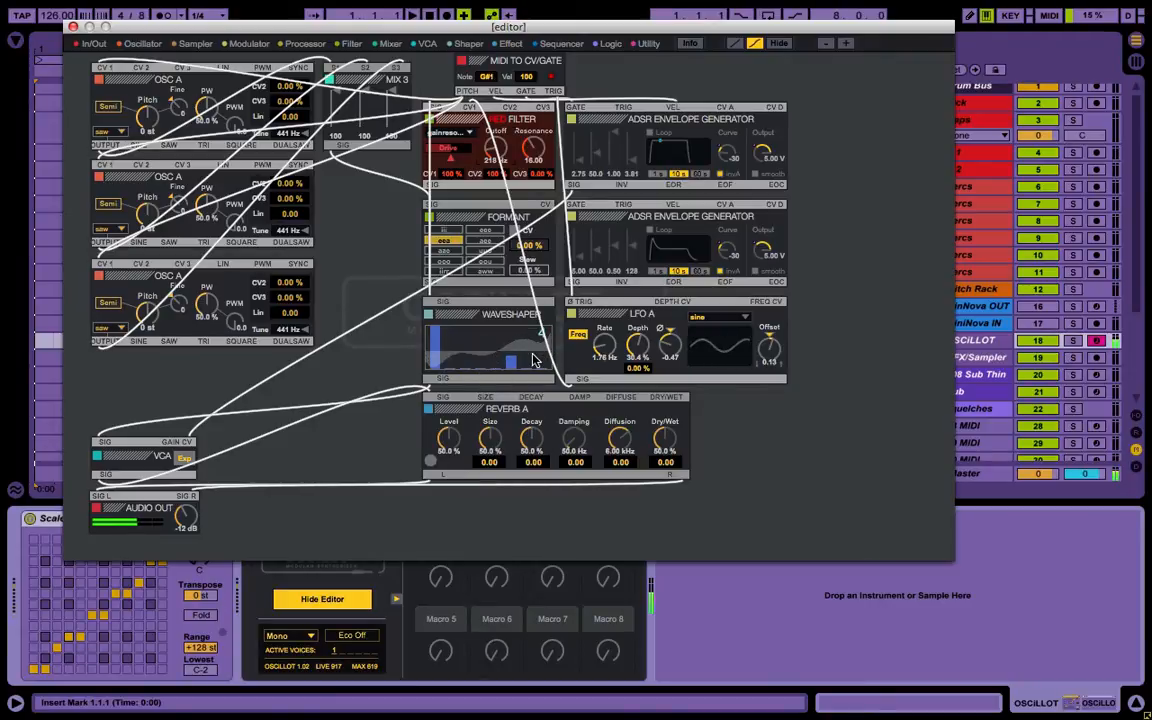
left_click_drag(530, 359, 527, 347)
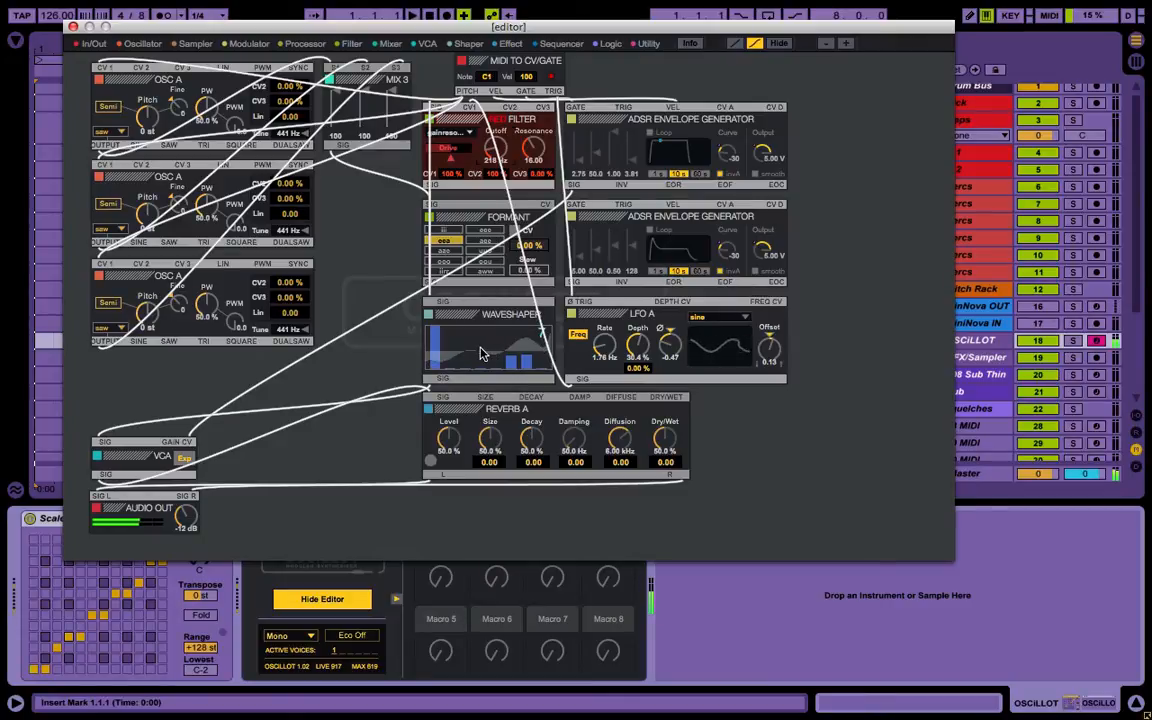
Raise the Waveshaper's third harmonic bar to about four fifths of full height and the seventh to about two thirds, with the fourth and fifth cleared
left_click(481, 353)
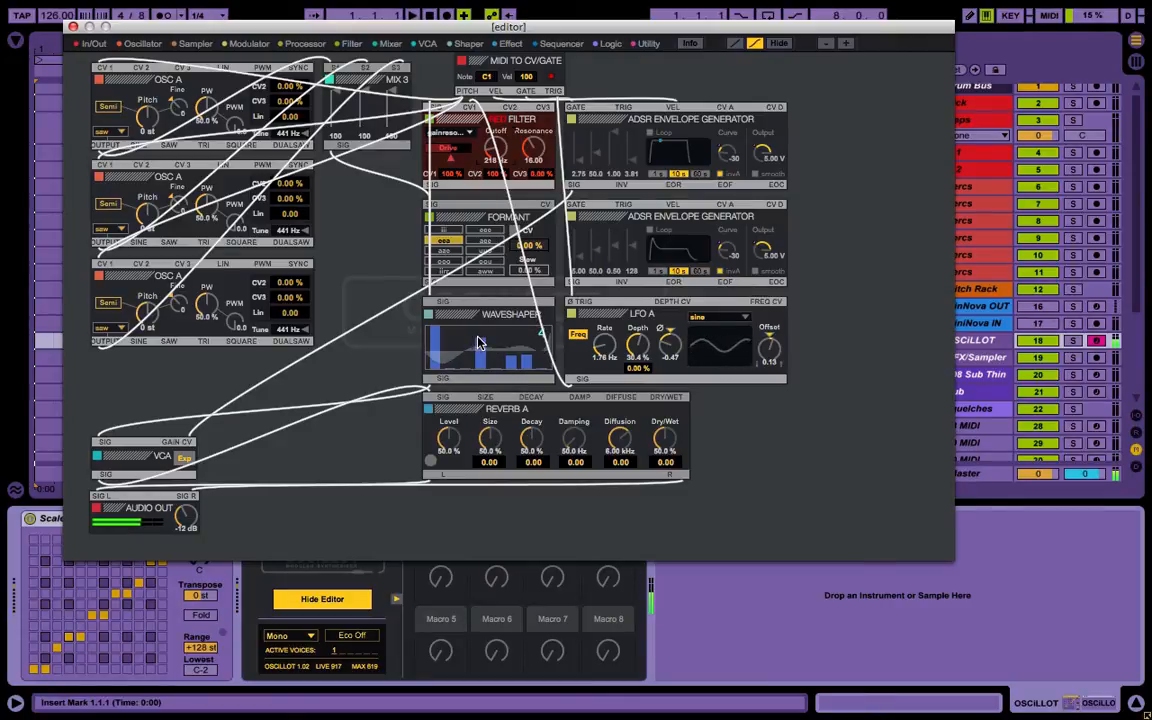
left_click_drag(478, 341, 490, 634)
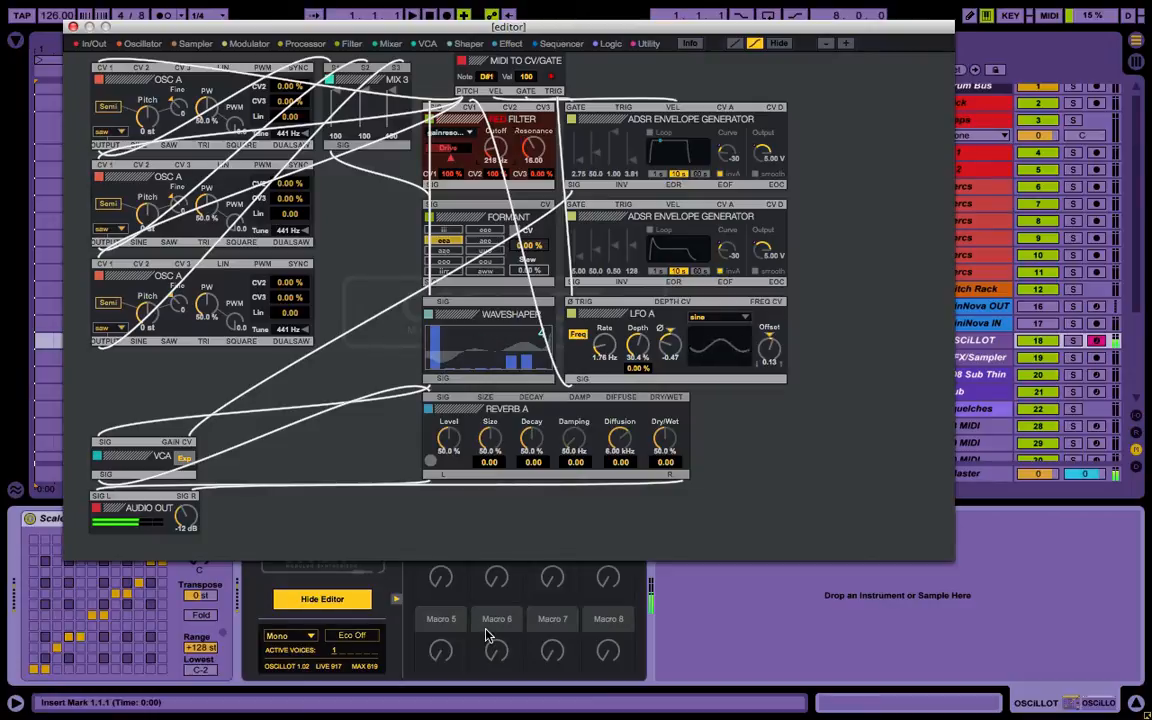
left_click(464, 349)
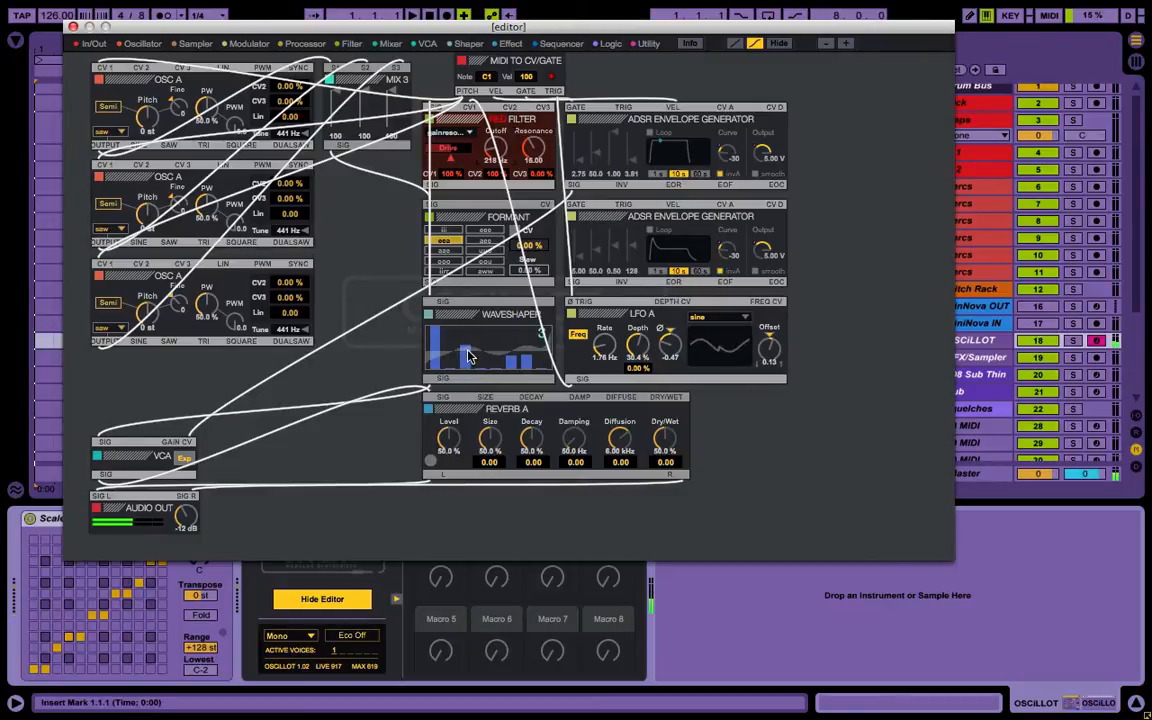
left_click(467, 337)
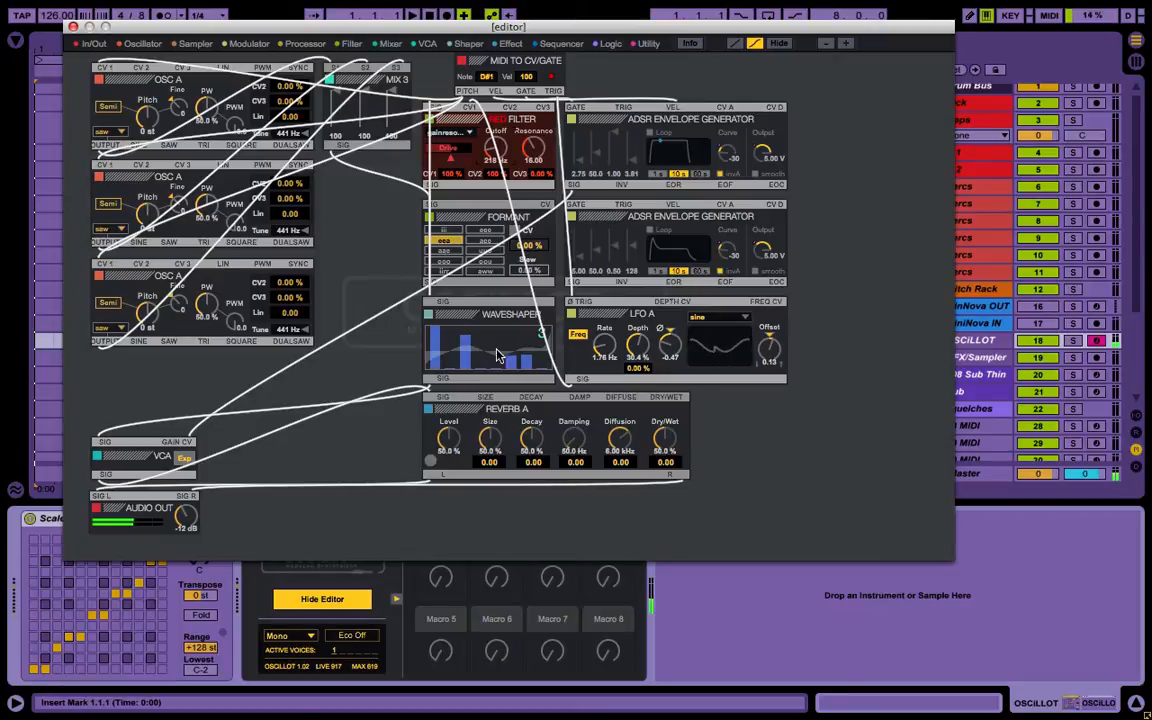
left_click(493, 338)
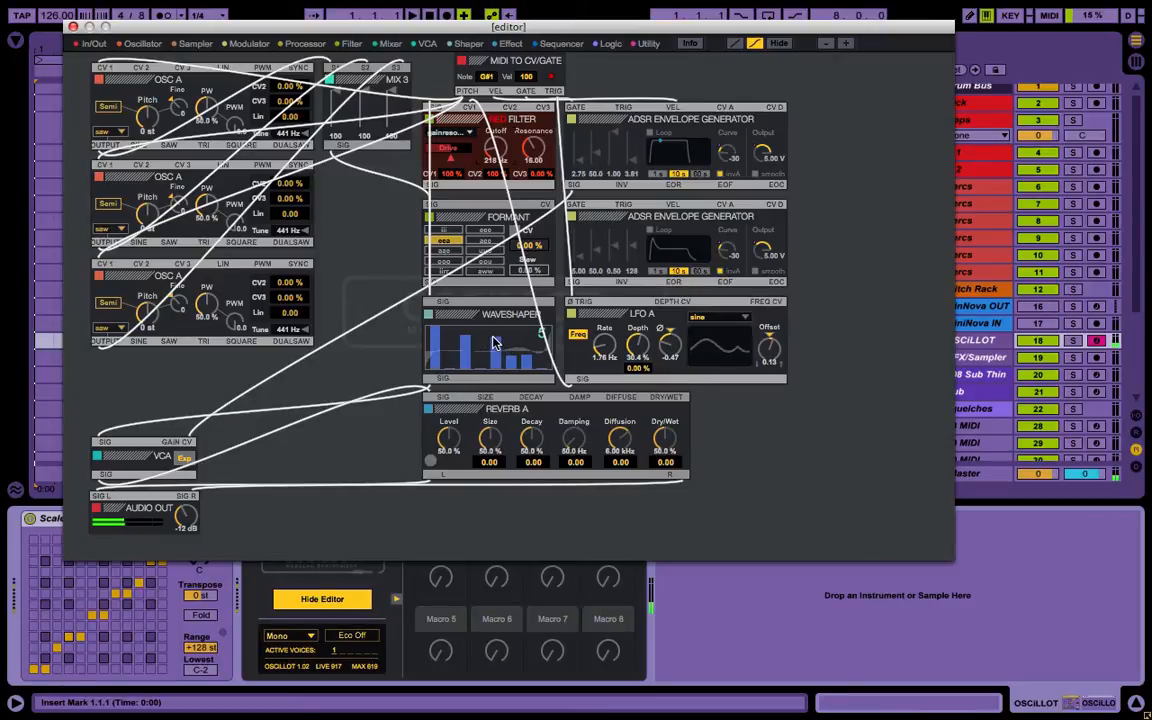
left_click_drag(493, 343, 494, 630)
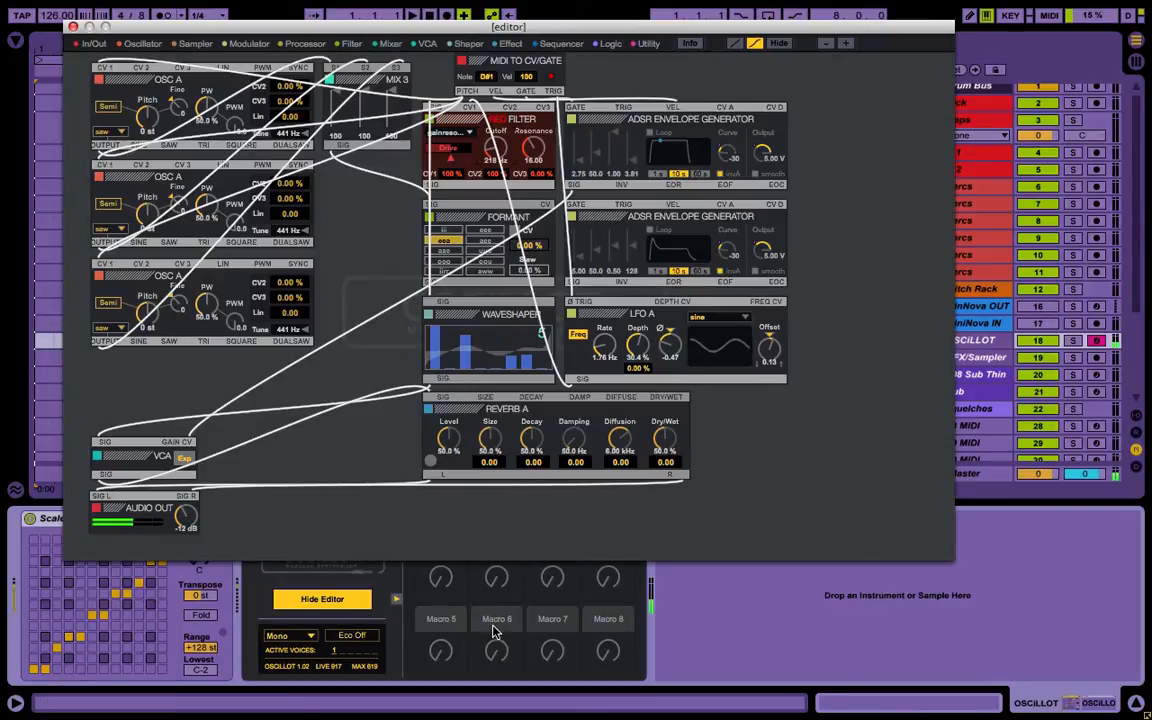
left_click(527, 340)
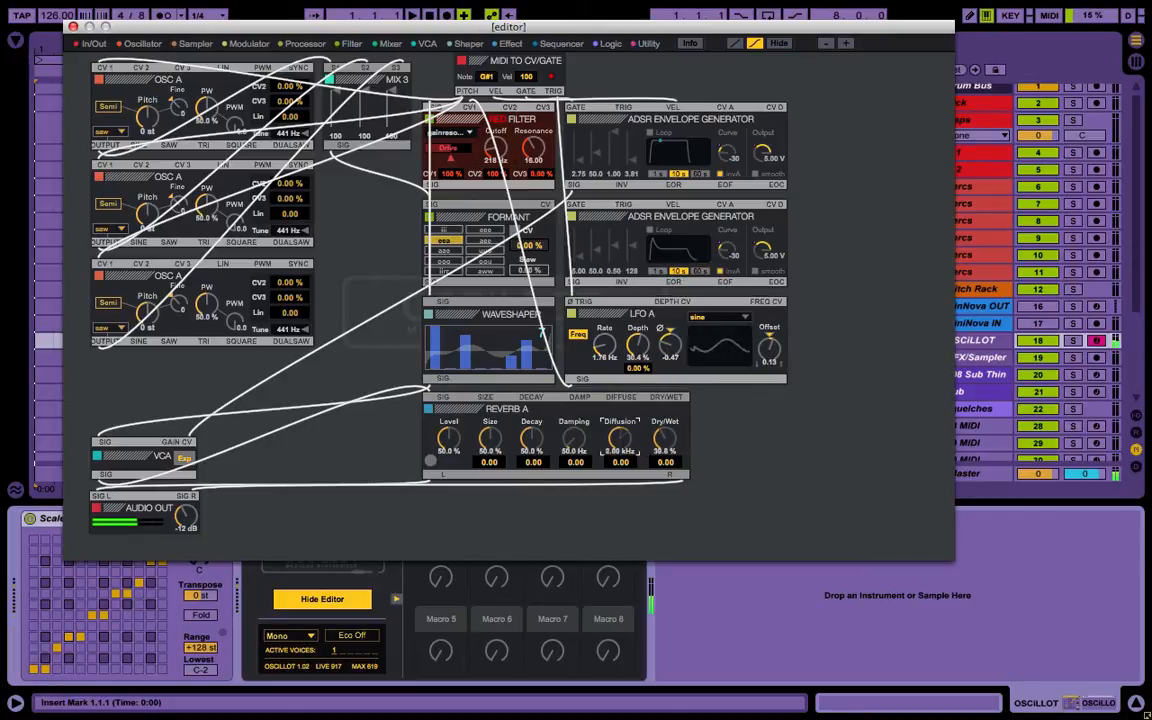
Set the Reverb's Level to 33.5%, Size to 74.4%, Decay to 20.9%, Damping to 20.0 Hz, Diffusion to 211 Hz and Dry/Wet to 55.5%
left_click_drag(620, 438, 561, 423)
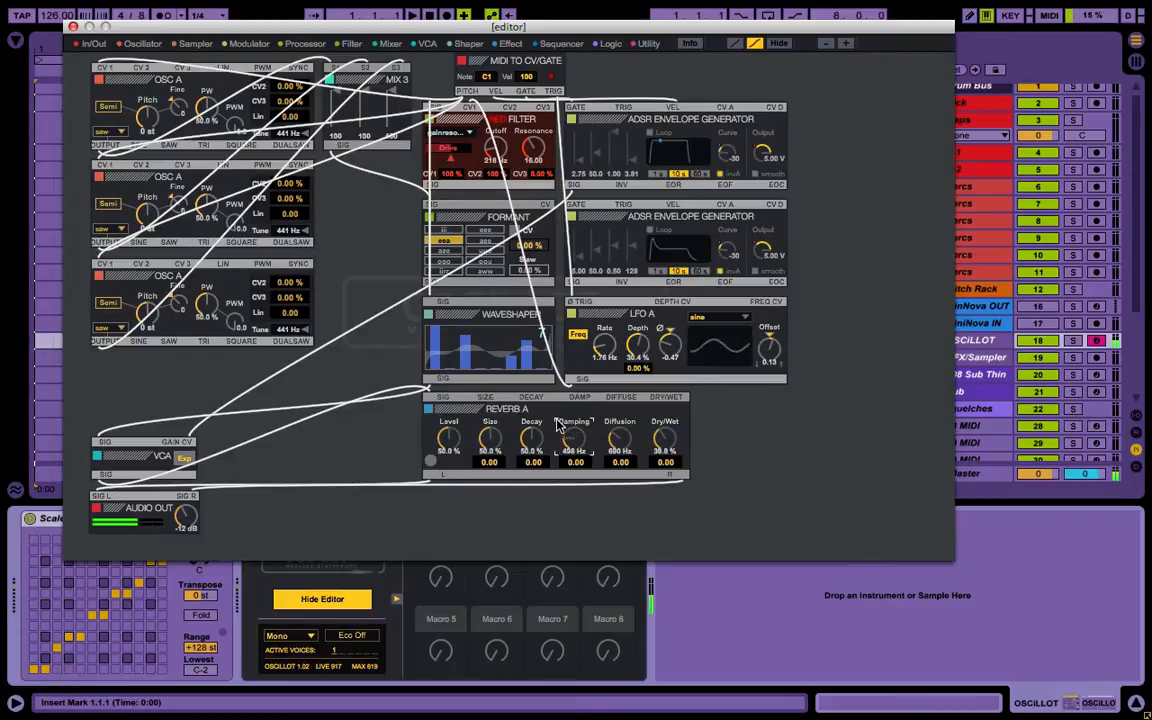
left_click(535, 437)
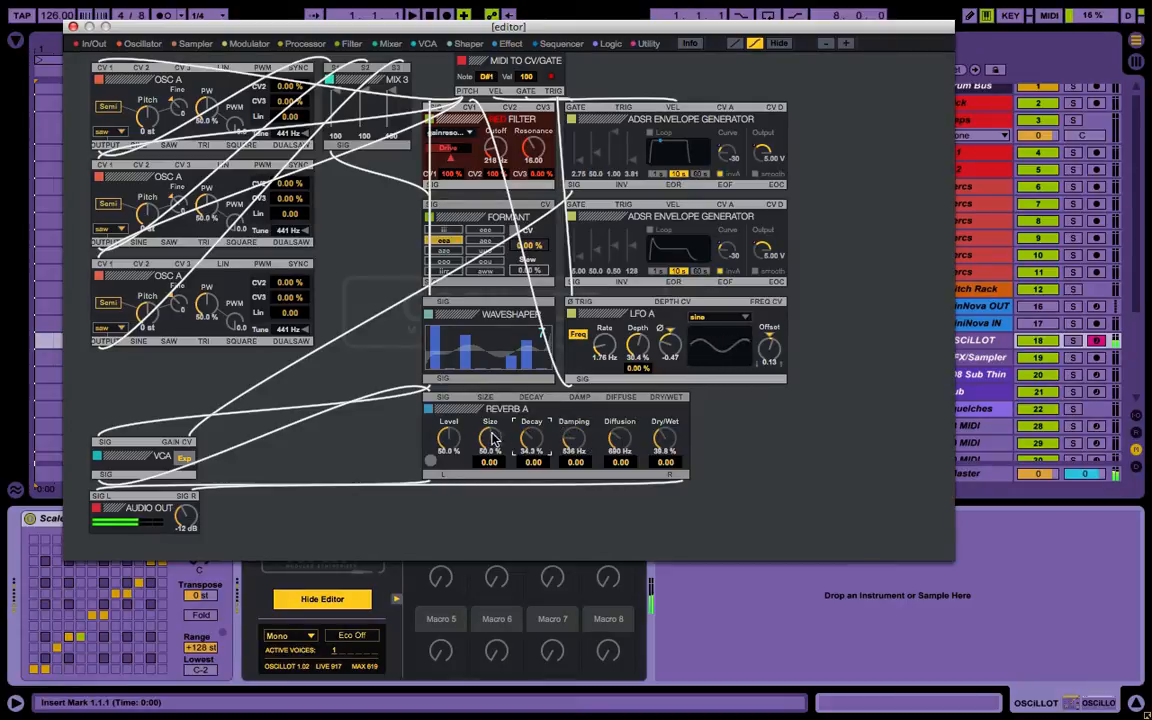
left_click_drag(493, 437, 493, 421)
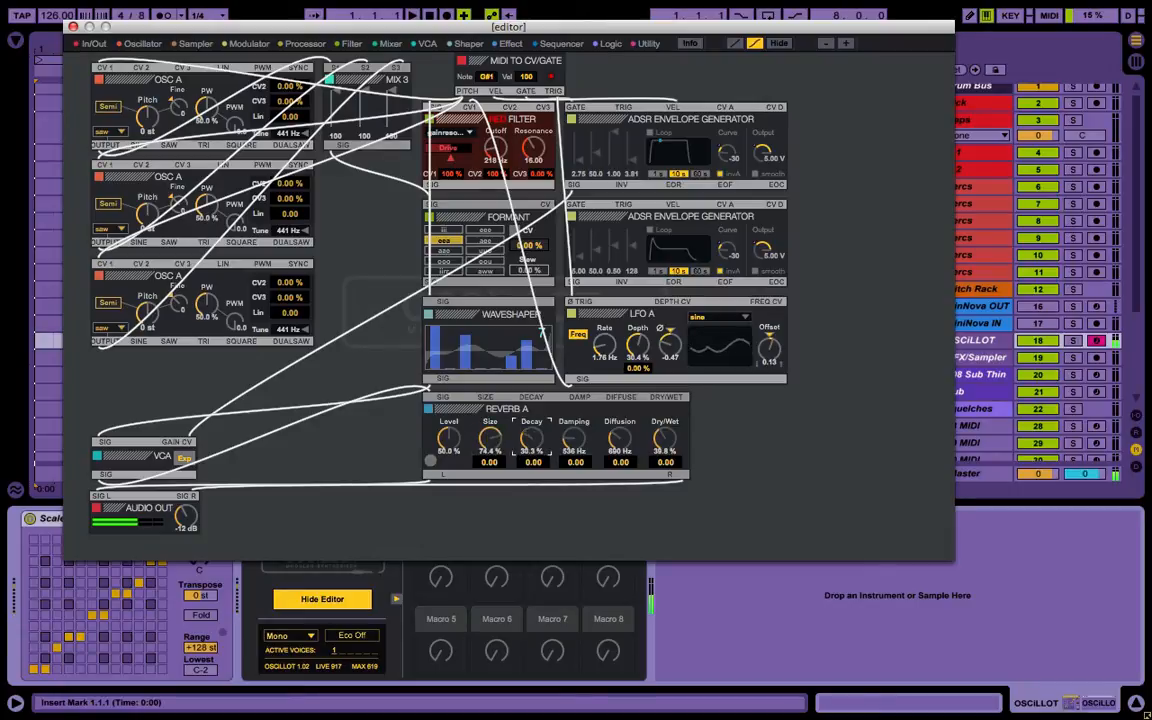
left_click_drag(448, 440, 450, 472)
left_click_drag(624, 440, 624, 500)
left_click_drag(622, 440, 574, 525)
left_click_drag(664, 440, 664, 420)
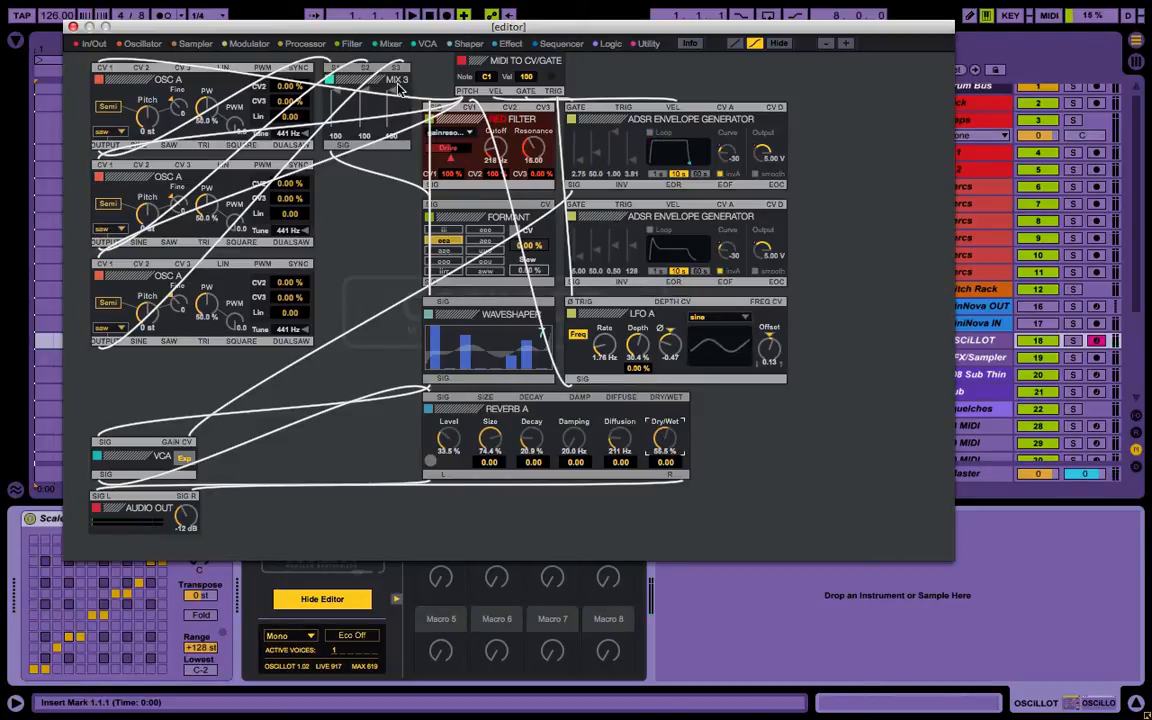
Switch the second oscillator's waveform to square and tune all three oscillators to 432 Hz
left_click(110, 230)
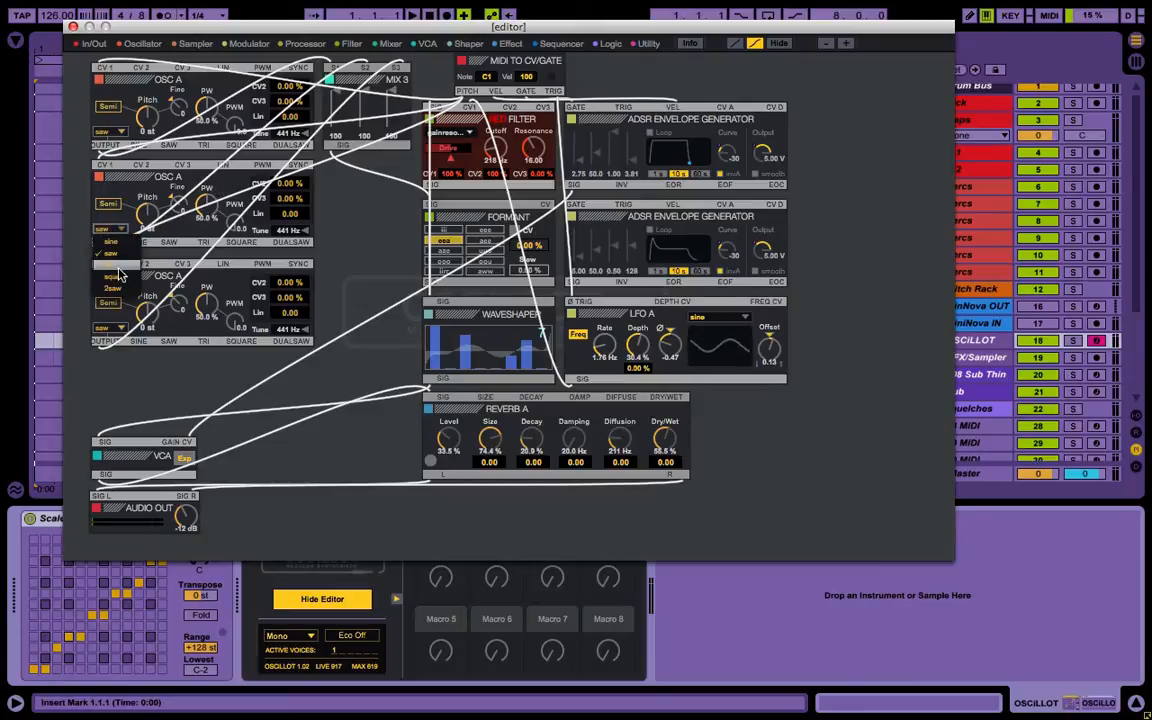
left_click(119, 271)
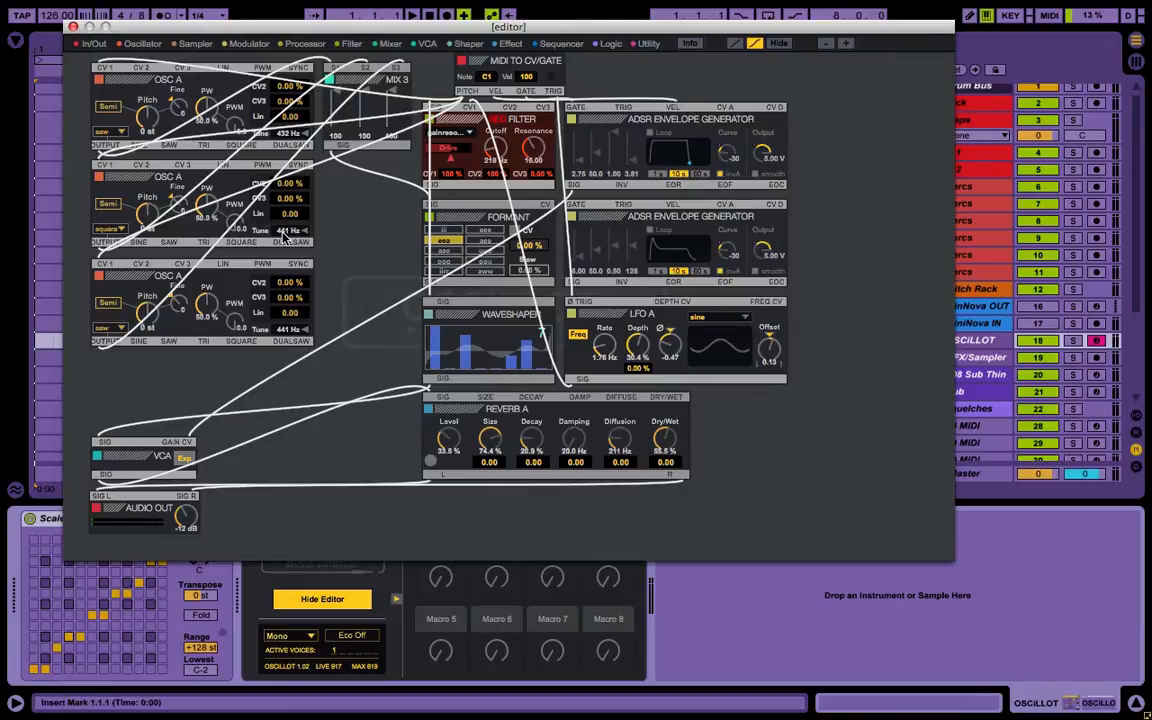
left_click_drag(284, 233, 284, 240)
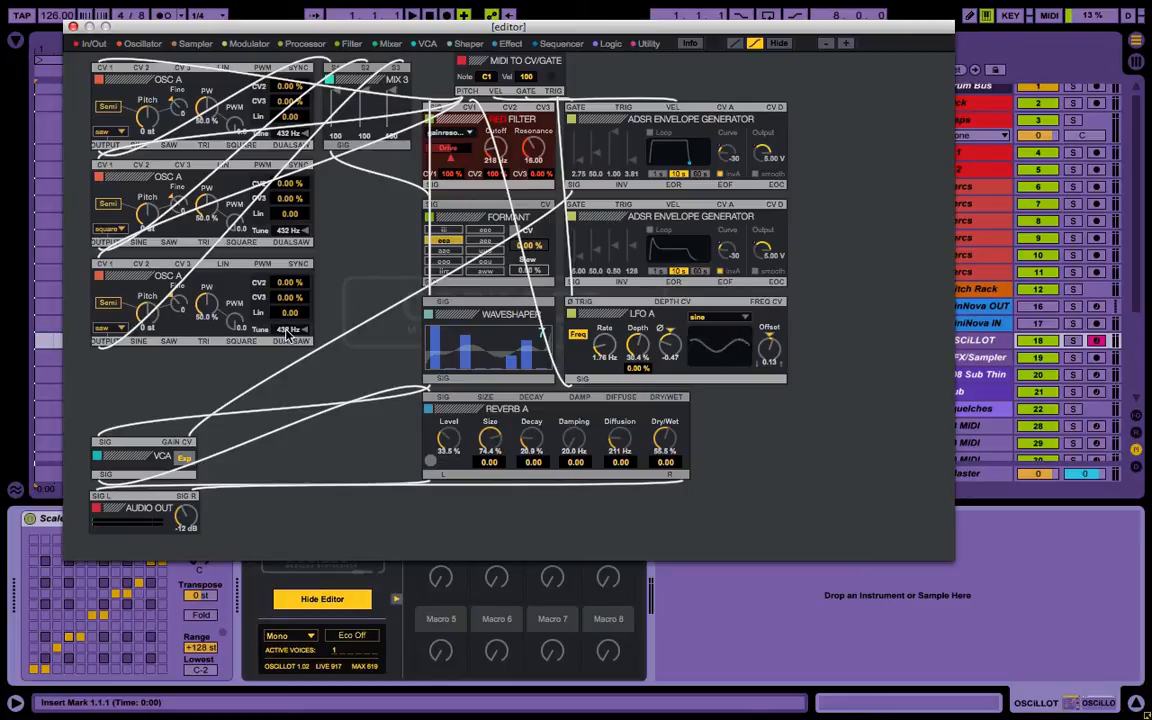
Lower the first oscillator's pitch to -12 st, and set the third oscillator to a sine wave at +24 st
left_click_drag(147, 127, 147, 147)
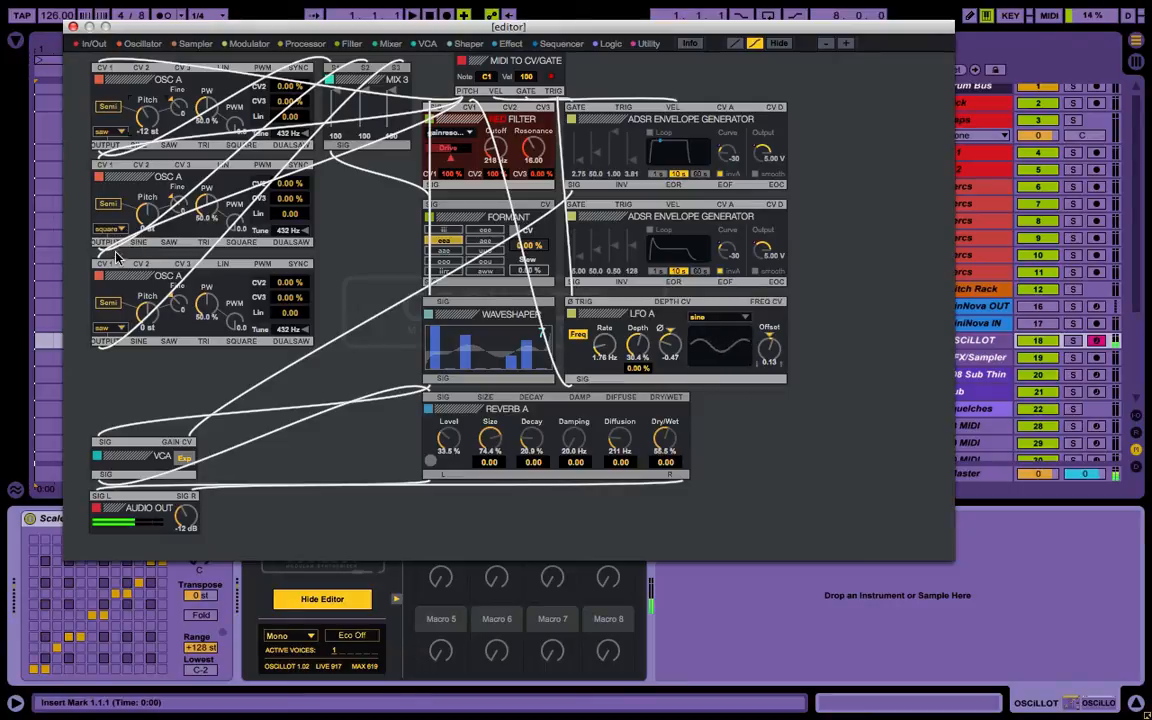
left_click(110, 330)
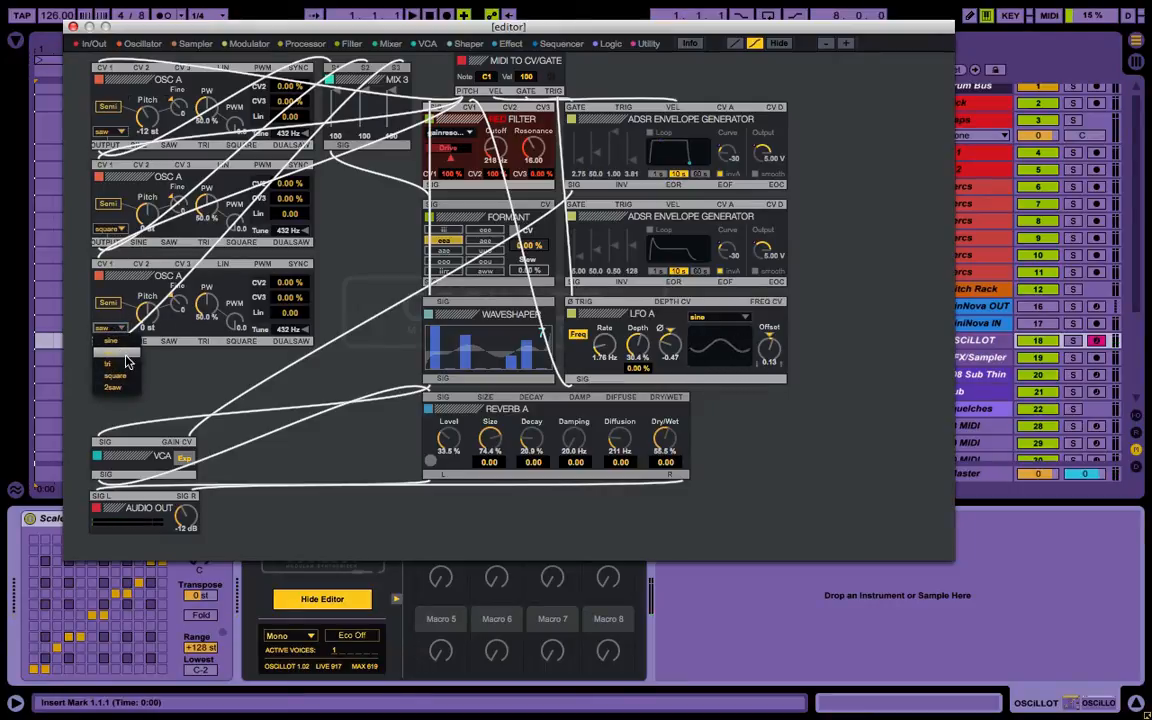
left_click(124, 342)
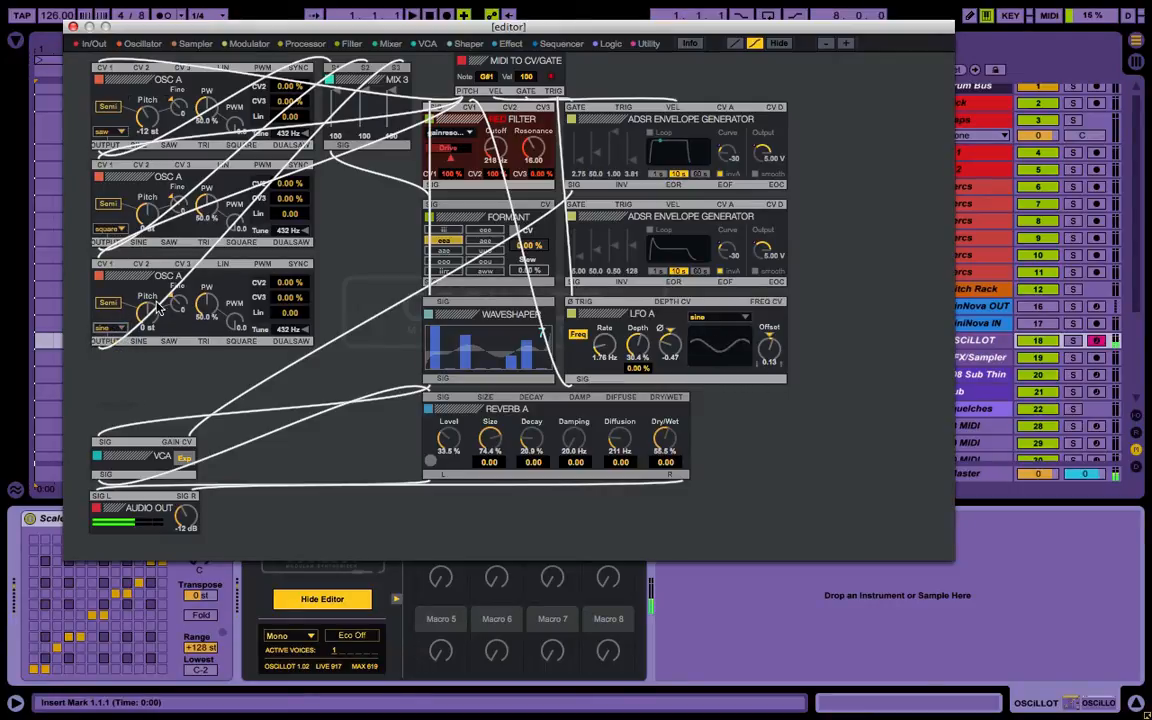
left_click_drag(147, 312, 147, 278)
left_click_drag(147, 278, 147, 284)
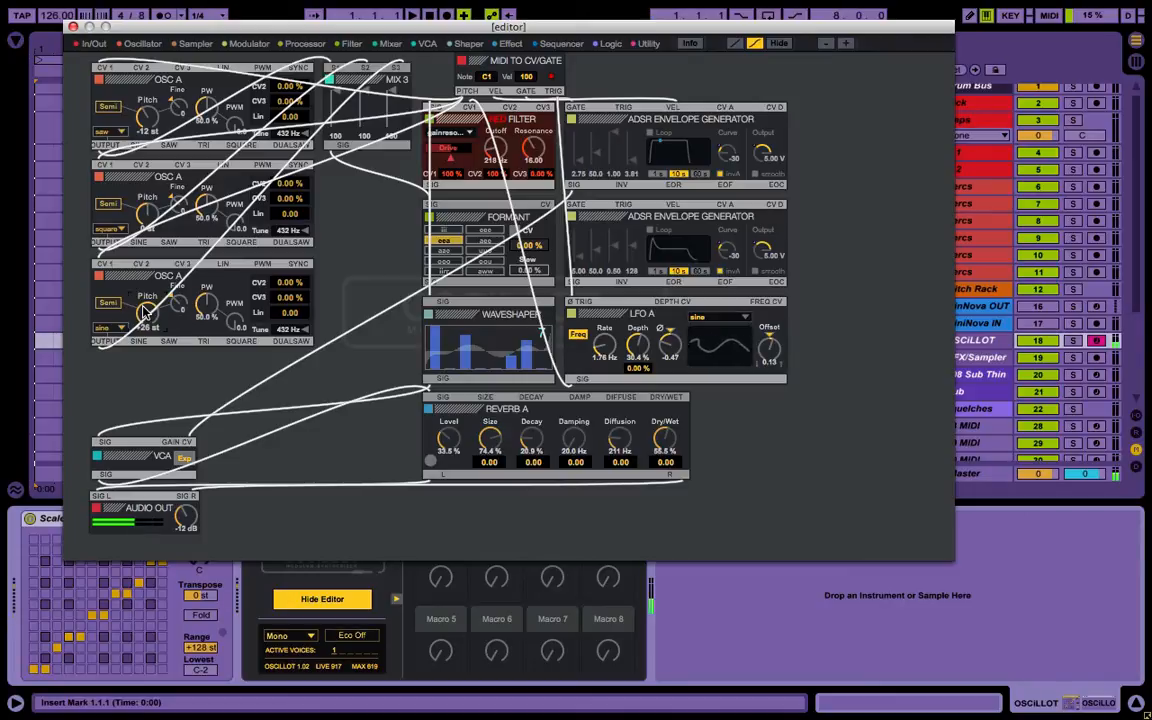
left_click_drag(145, 312, 145, 308)
left_click_drag(145, 308, 145, 303)
left_click_drag(145, 312, 145, 288)
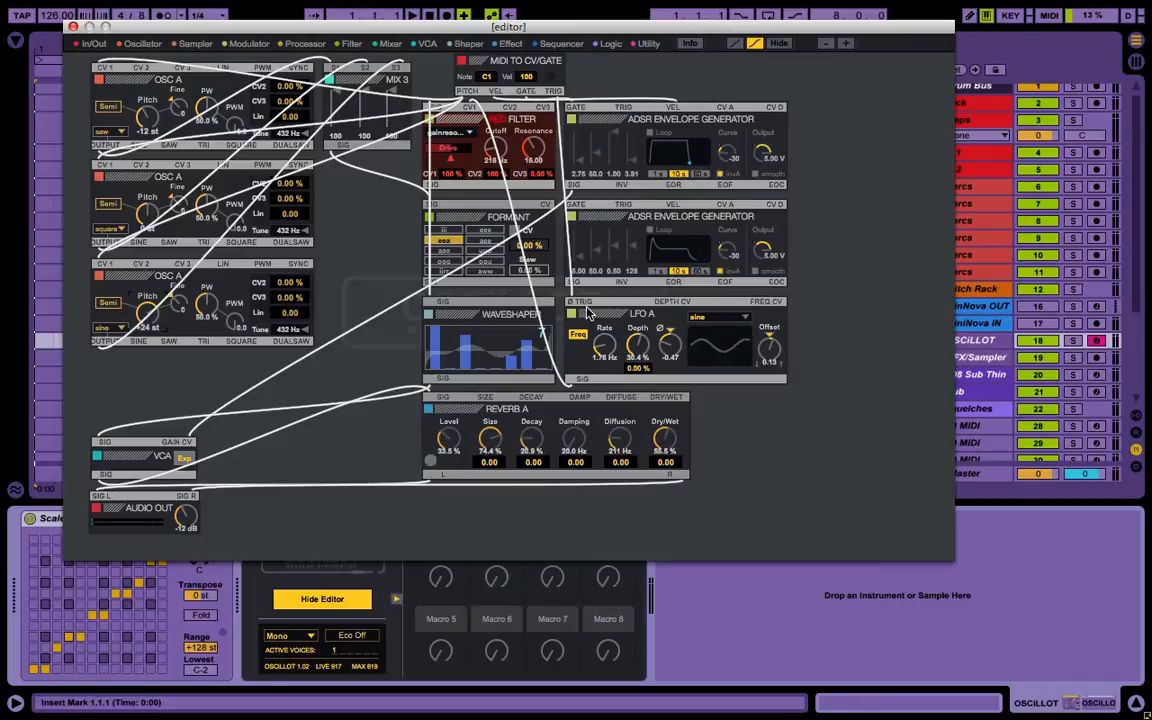
Cable the LFO's signal output to the third oscillator's CV 2 input and raise its CV2 amount to 16.5%
left_click_drag(584, 386, 135, 243)
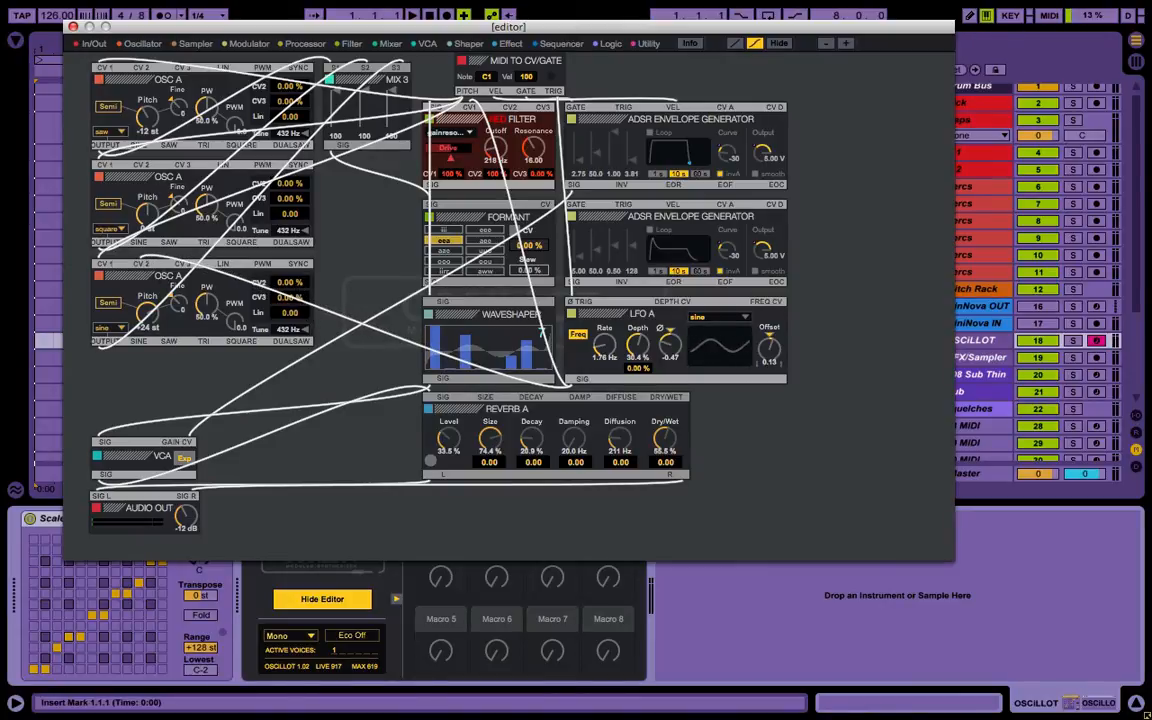
left_click_drag(294, 283, 294, 356)
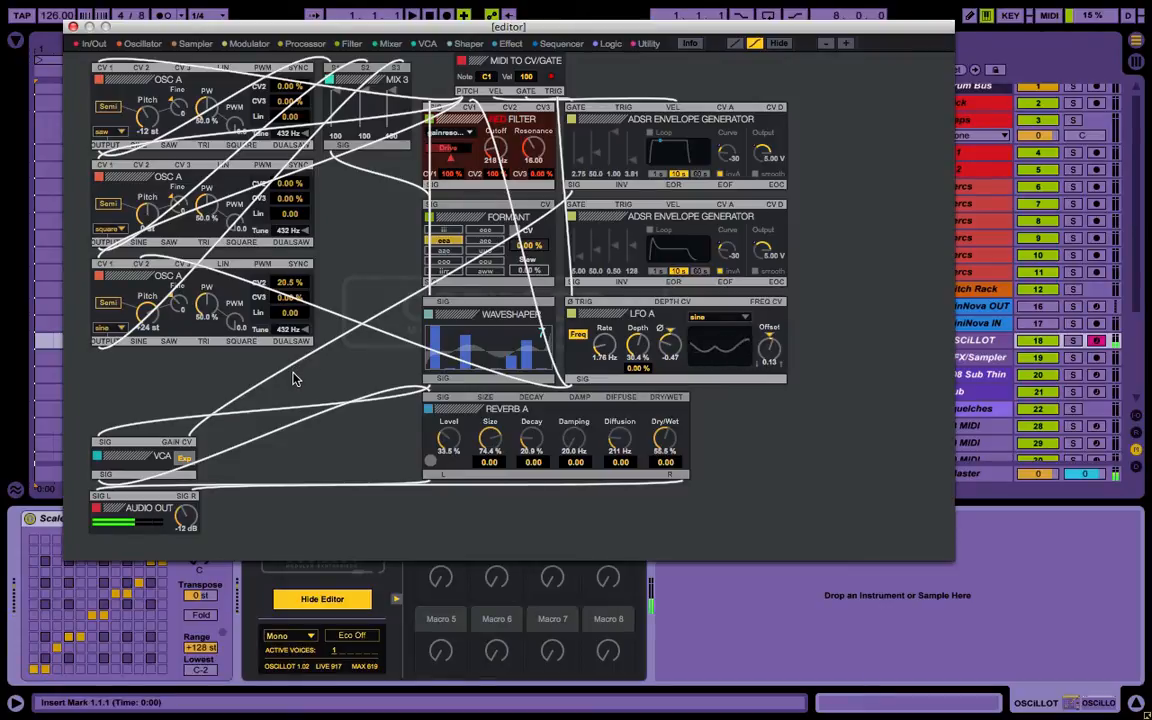
mouse_move(294, 378)
left_mouse_down()
mouse_move(294, 393)
mouse_move(288, 352)
mouse_move(288, 384)
left_mouse_up()
Return the third oscillator's CV2 amount to 0.00% and set its pitch to +36 st while playing test notes
left_click_drag(137, 278, 137, 262)
mouse_move(143, 311)
left_mouse_down()
mouse_move(140, 344)
mouse_move(138, 327)
left_mouse_up()
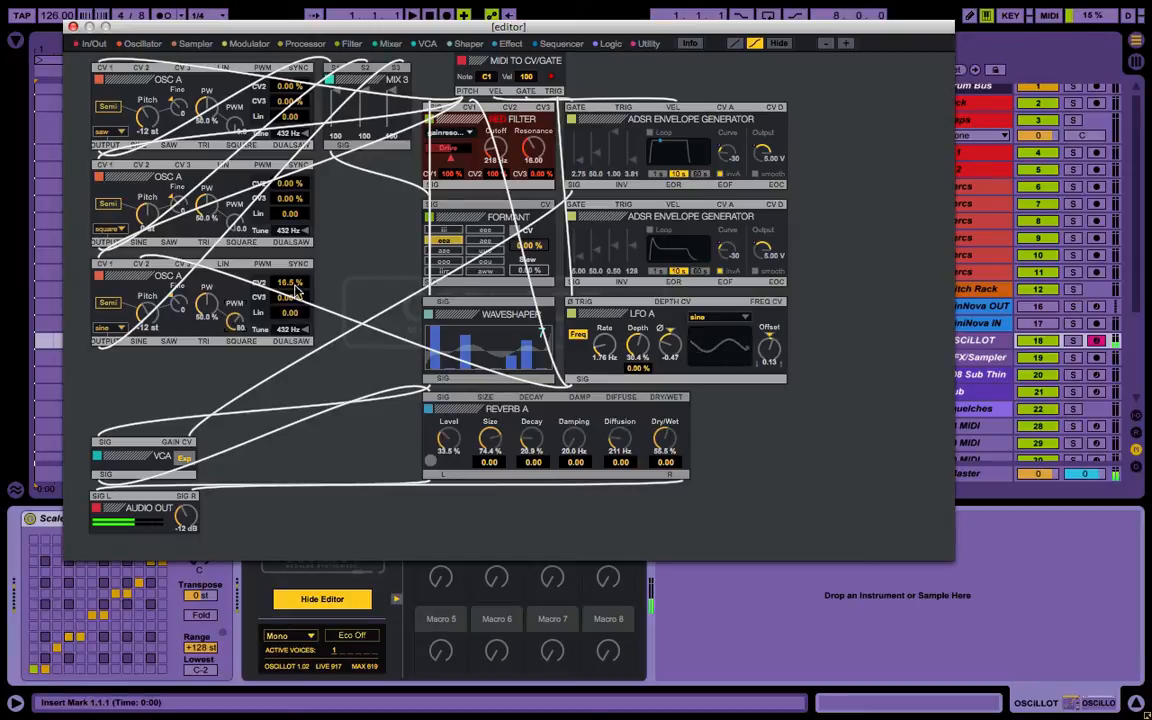
left_click_drag(300, 287, 287, 190)
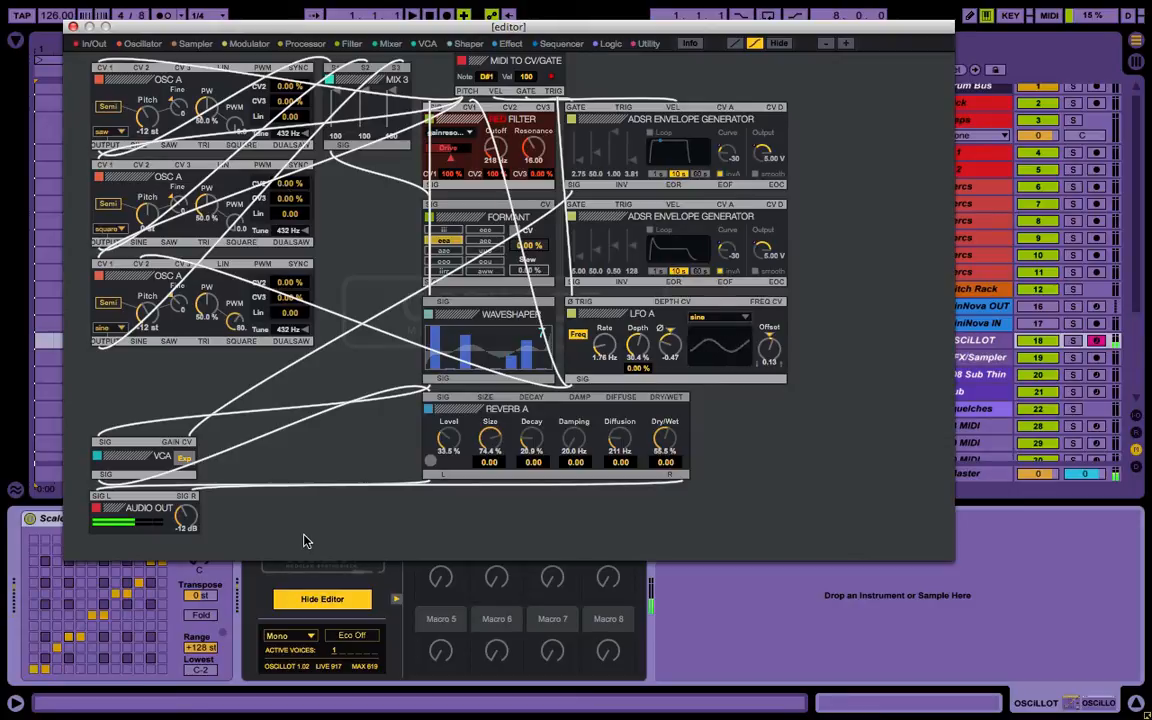
left_click(118, 305)
left_click_drag(143, 313, 143, 265)
left_click_drag(143, 265, 143, 276)
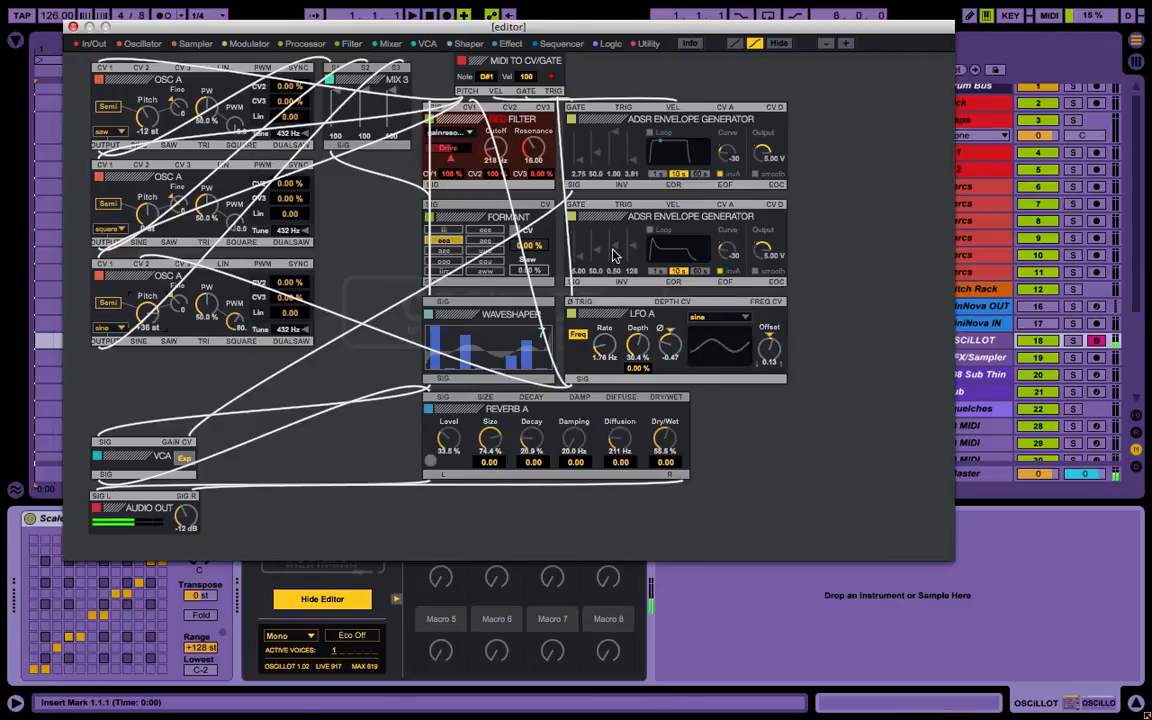
Audition other Formant vowels and Mix 3 channel levels, returning to the second vowel in the first column and all channels at 100
left_click(451, 251)
left_click(494, 251)
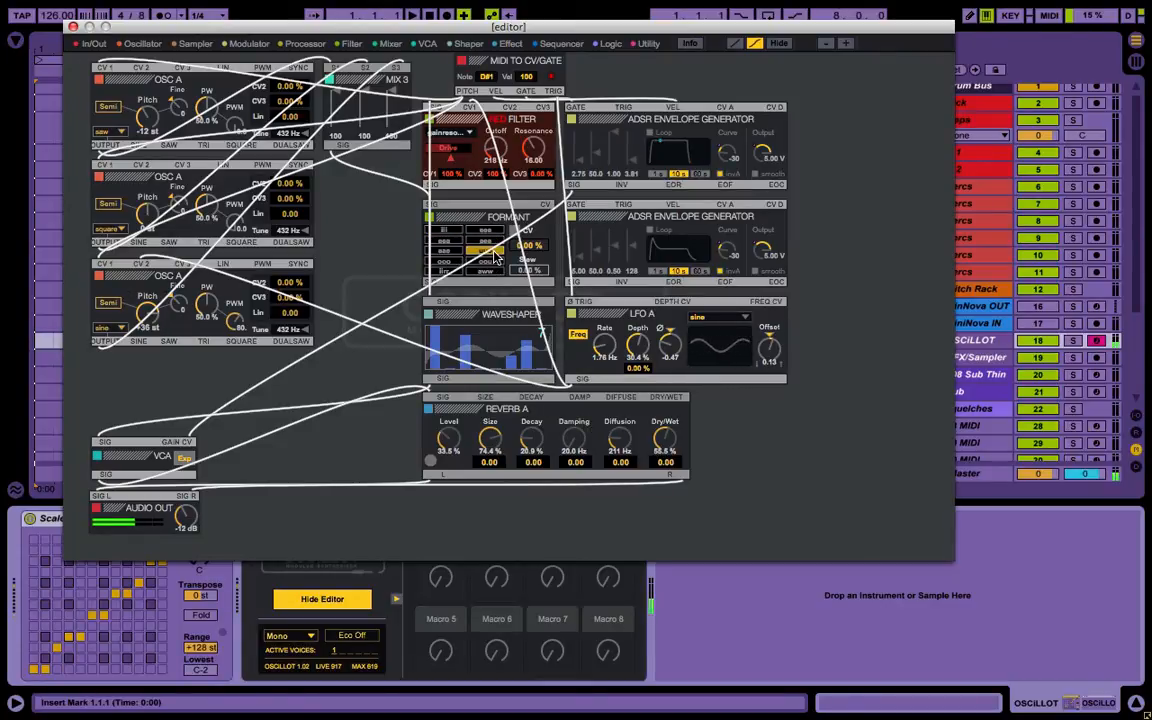
left_click(443, 262)
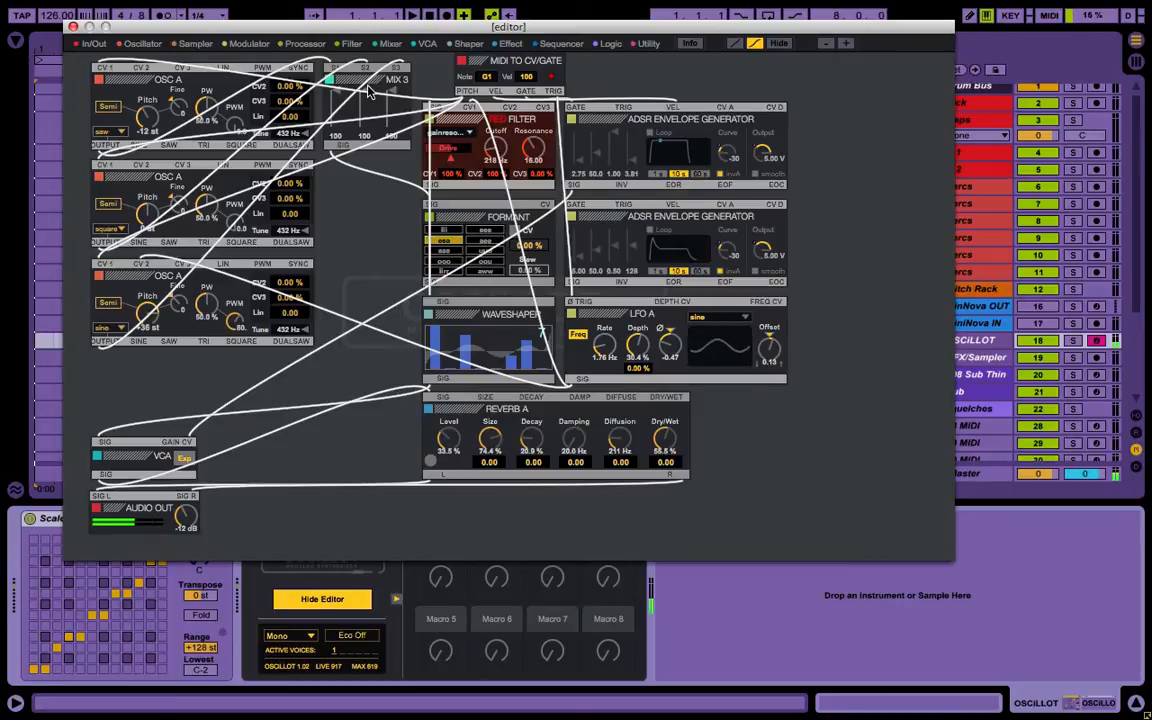
left_click_drag(366, 92, 359, 48)
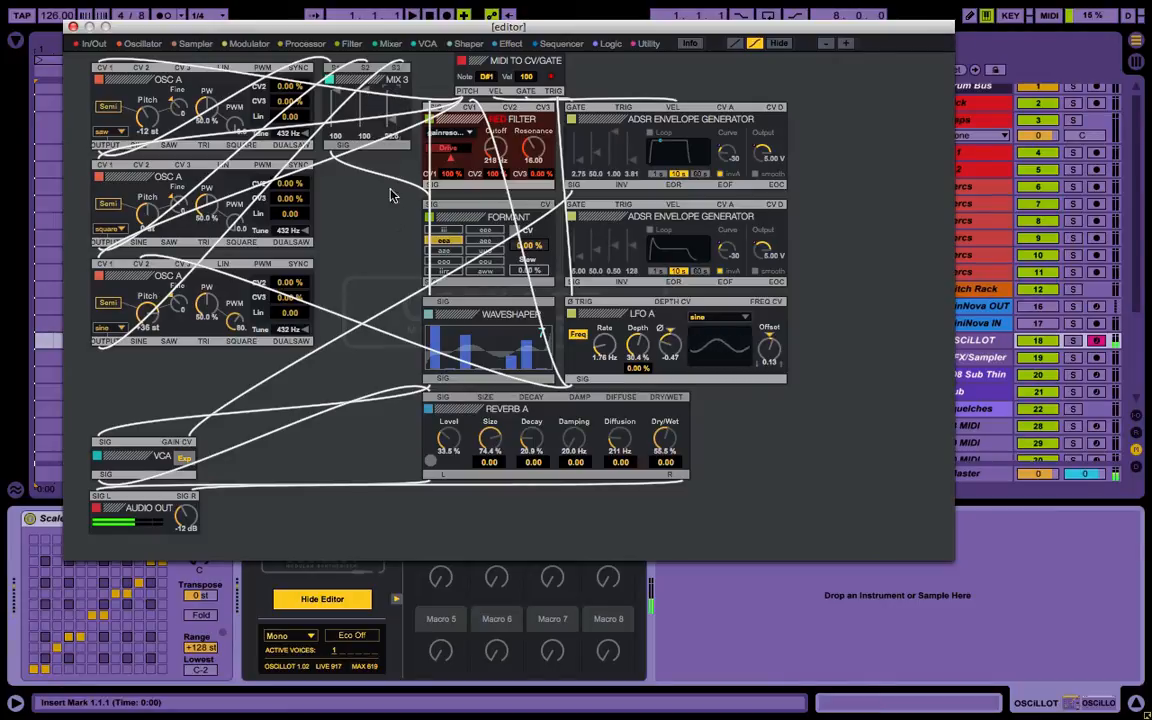
mouse_move(336, 88)
left_mouse_down()
mouse_move(338, 124)
mouse_move(338, 82)
left_mouse_up()
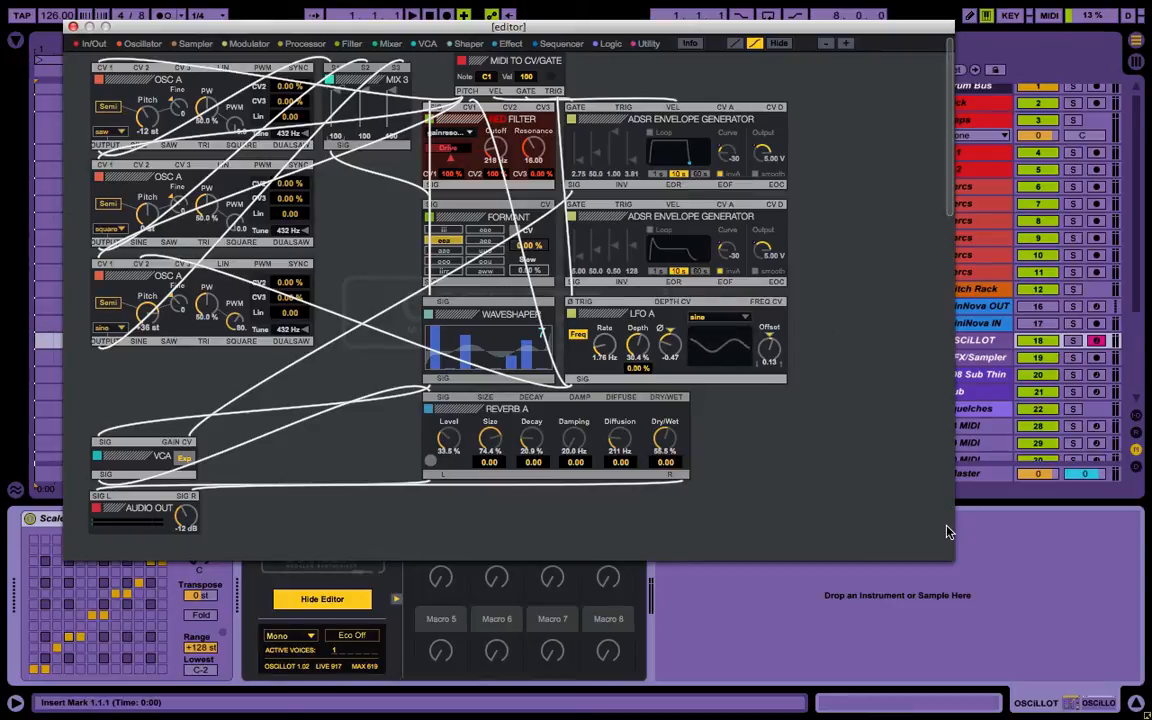
Enlarge the editor window and try out a Hit drum sequencer module below the Reverb, removing it from the patch again
left_click_drag(967, 610, 1024, 660)
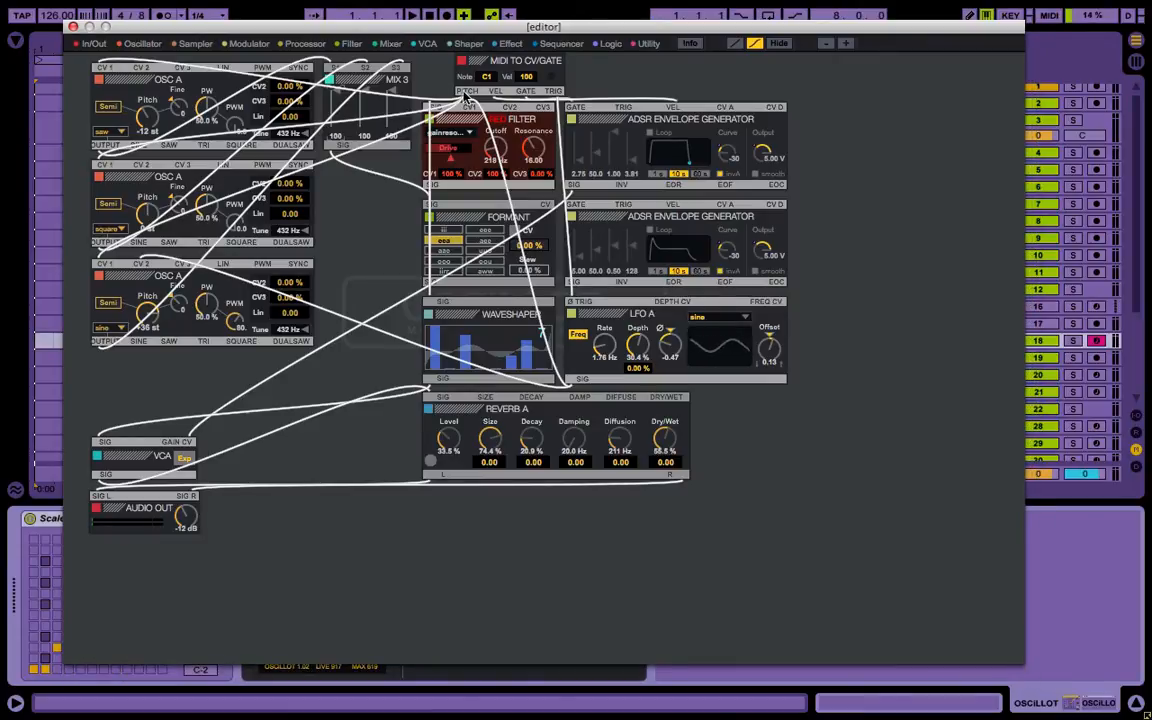
left_click(352, 44)
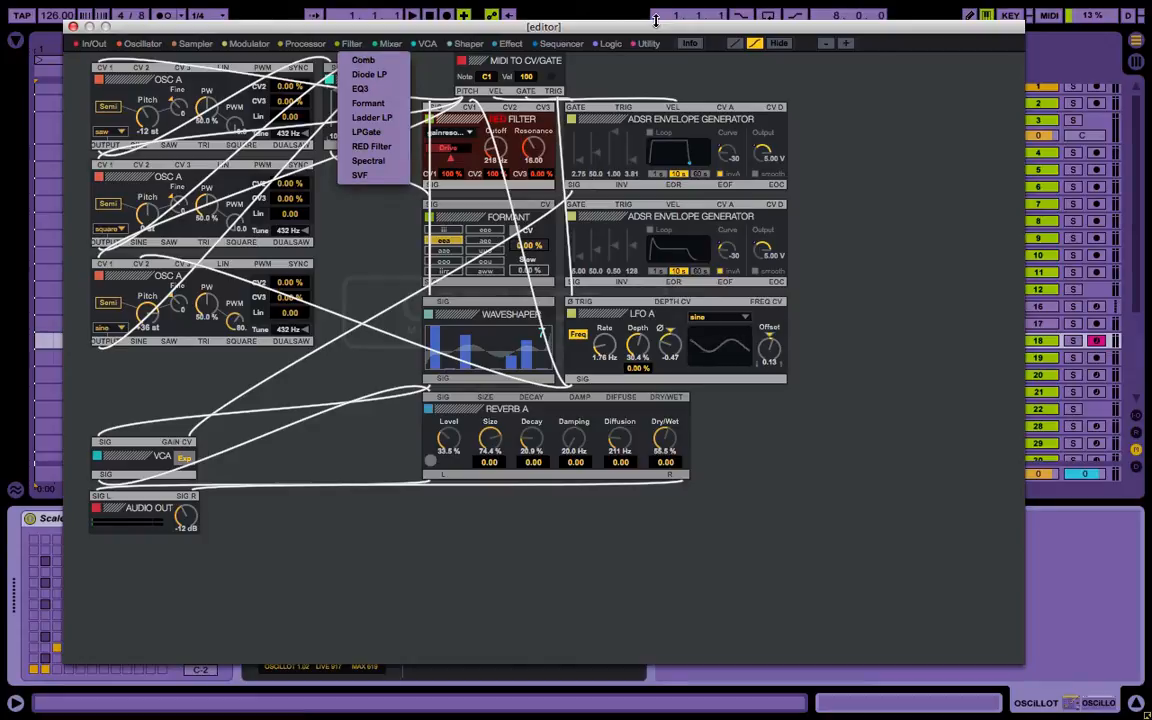
left_click(563, 45)
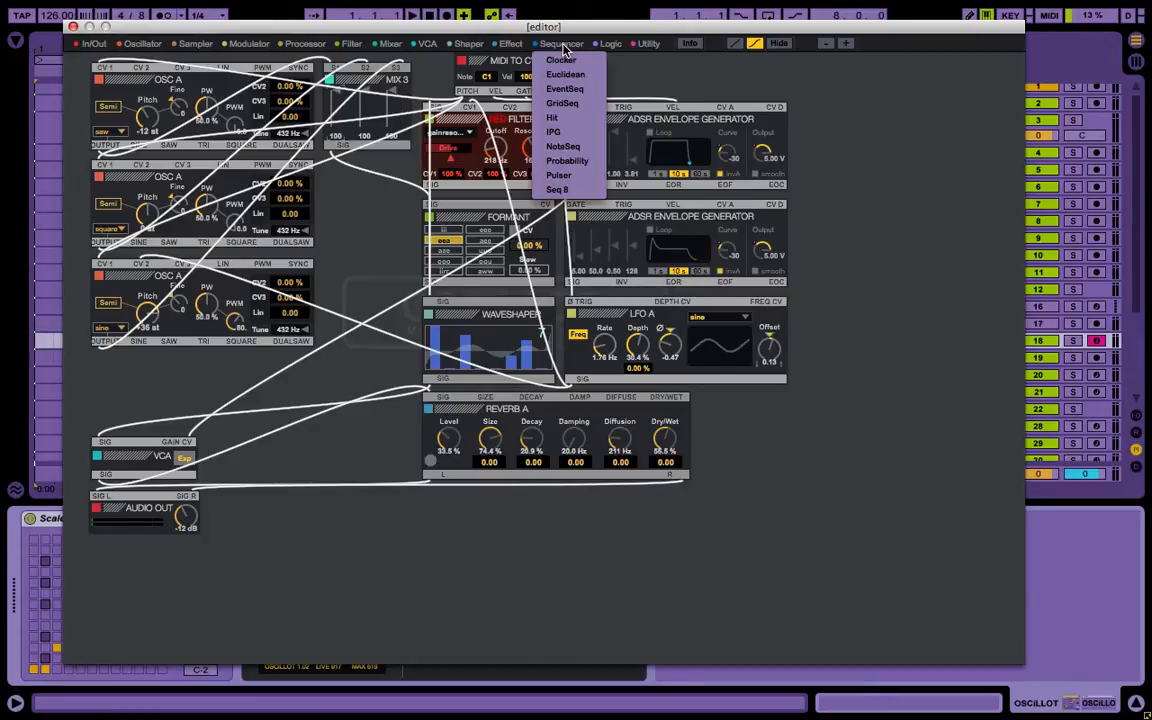
left_click(563, 118)
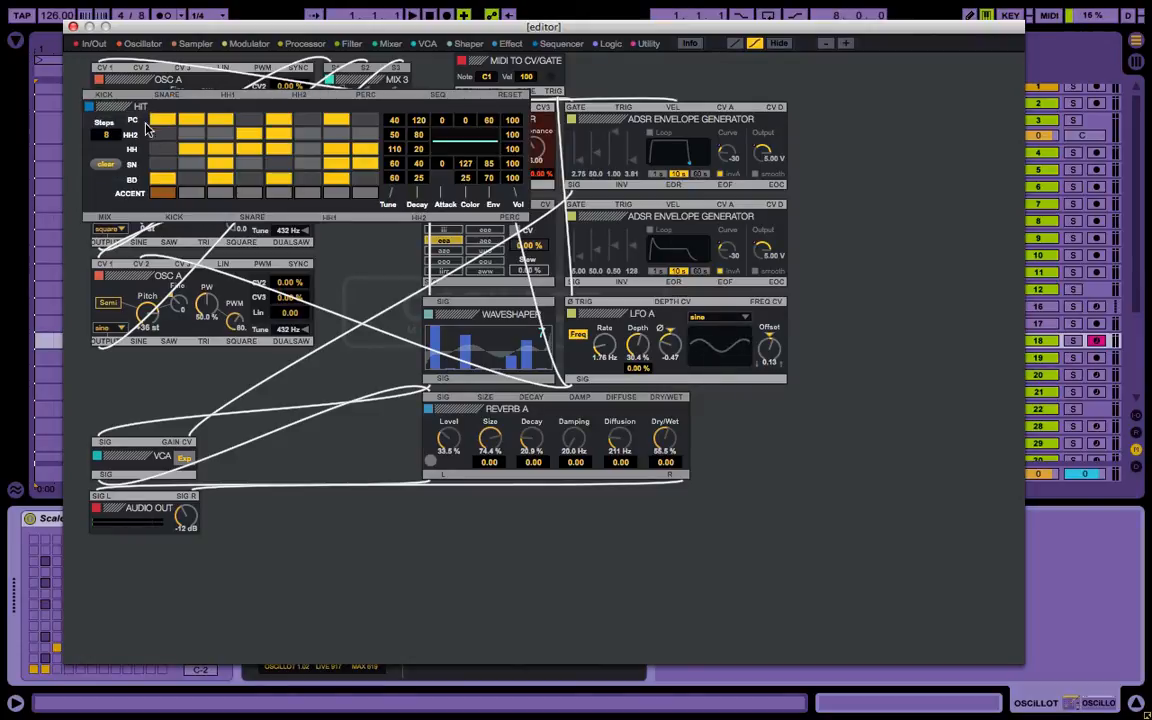
left_click_drag(112, 102, 408, 514)
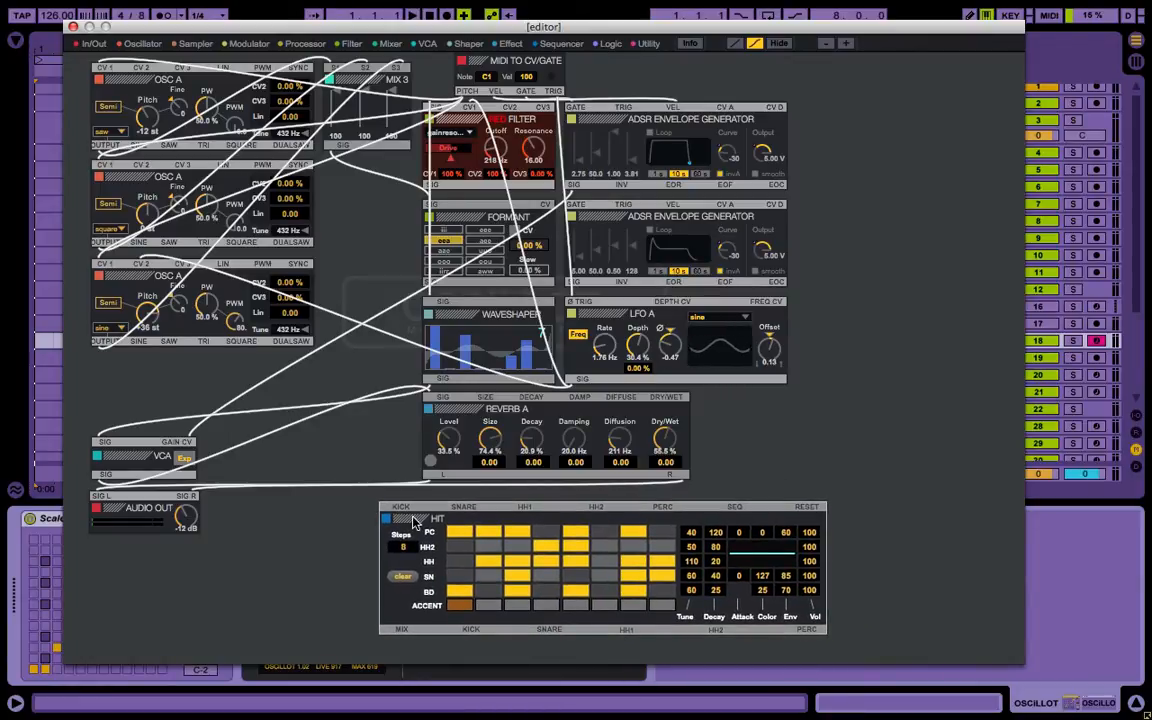
left_click_drag(408, 514, 361, 517)
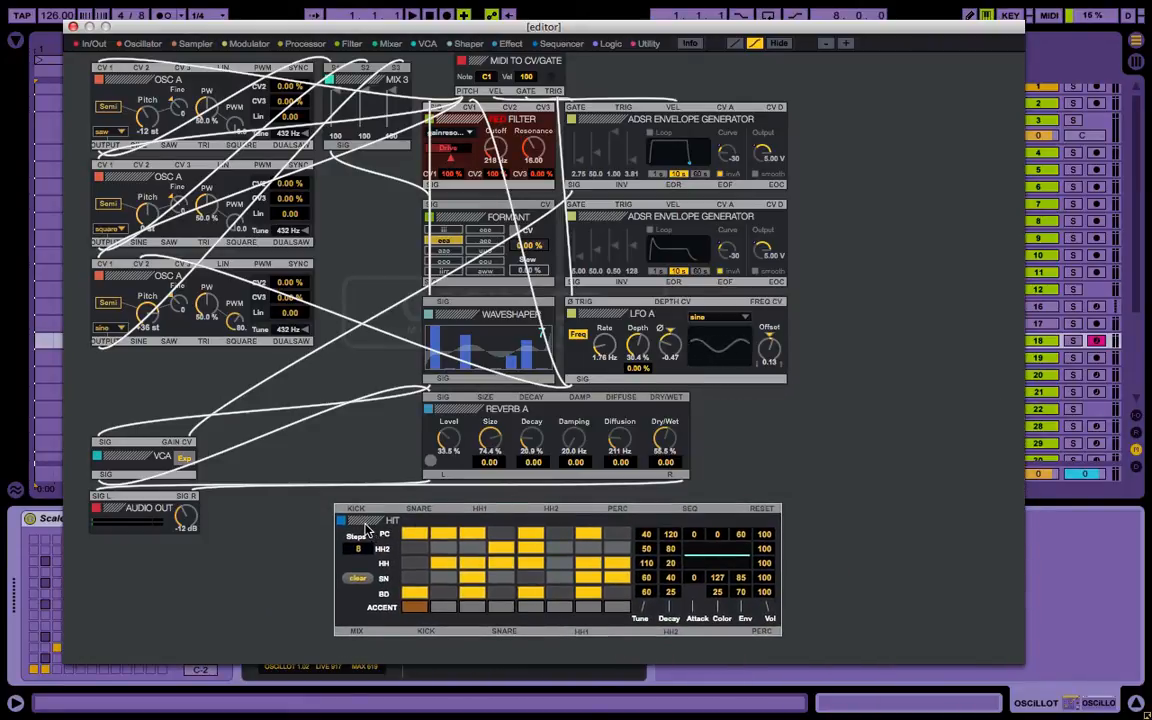
key("Delete")
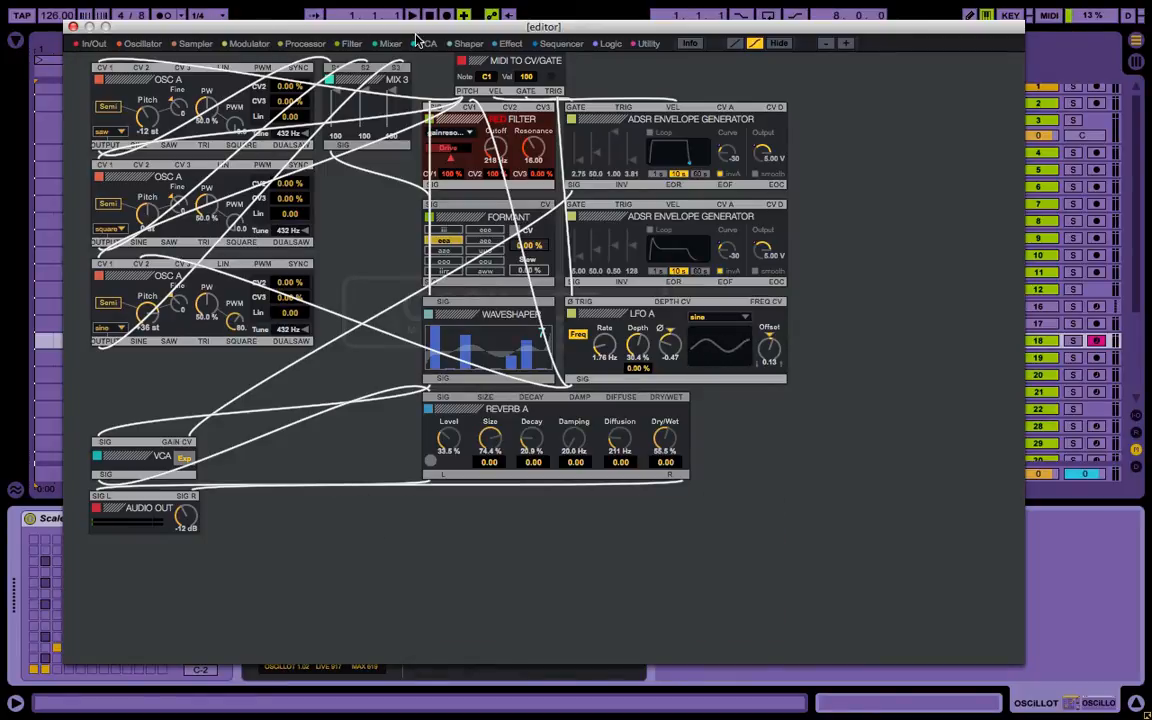
Add a Ladder LP filter to the right of Reverb A and cable it between the Waveshaper's signal output and the VCA's signal input
left_click(351, 44)
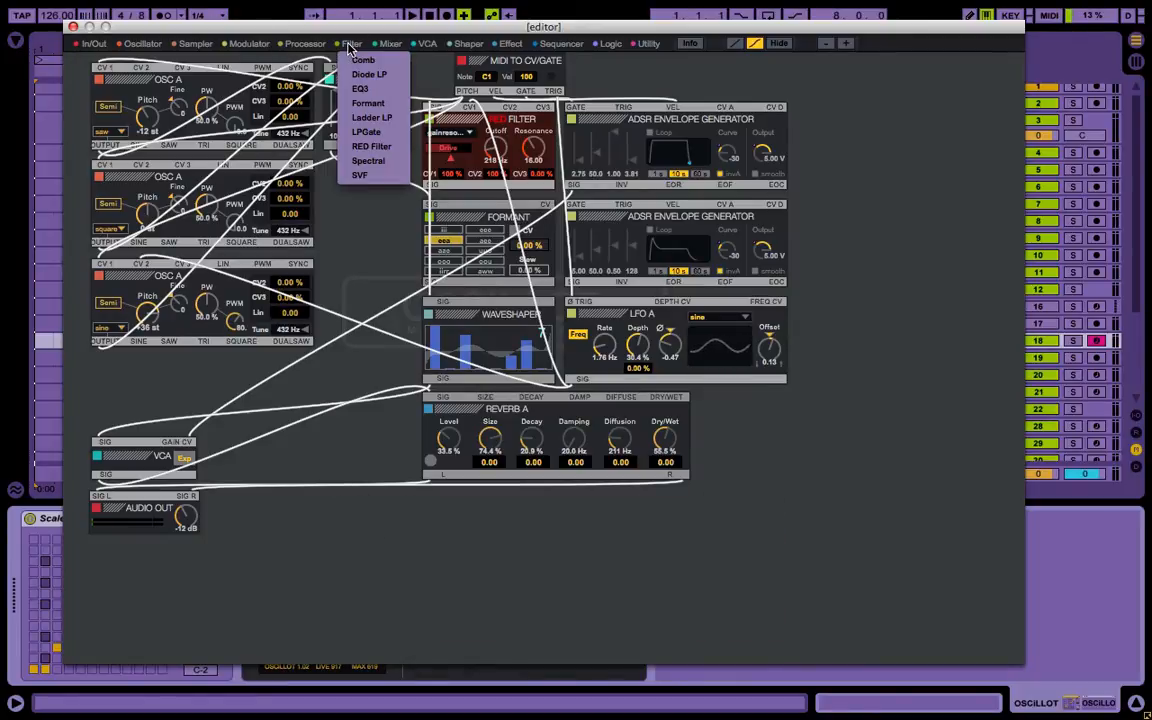
left_click(383, 120)
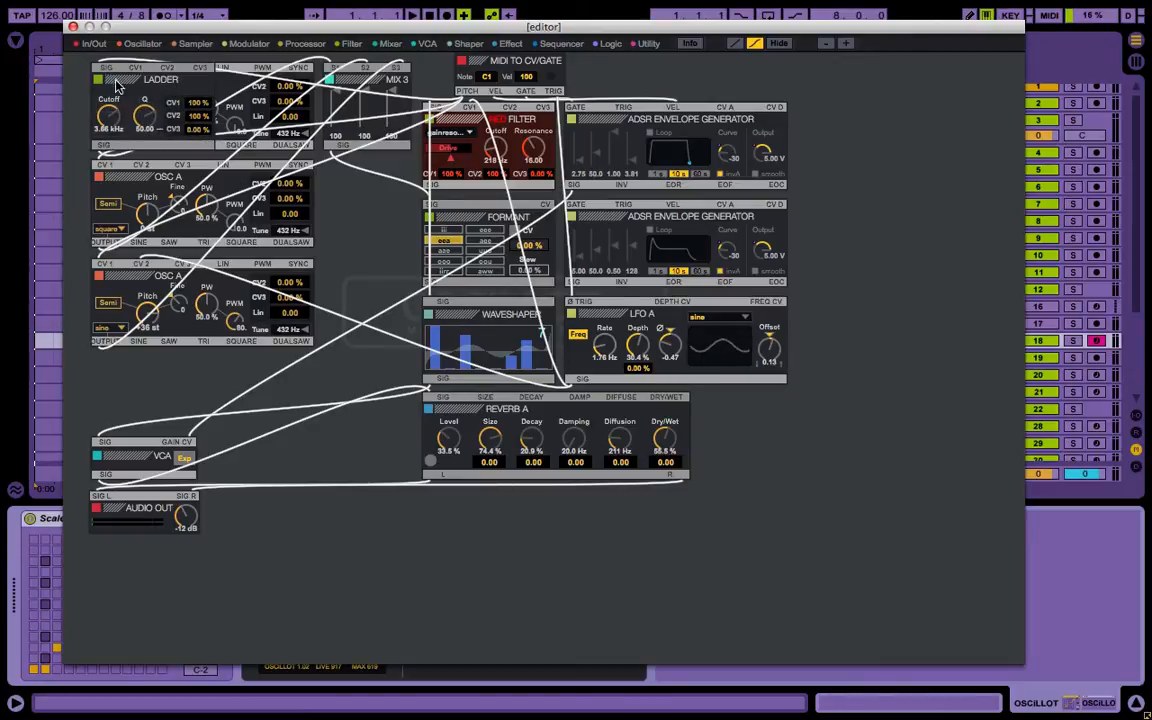
left_click_drag(130, 79, 845, 175)
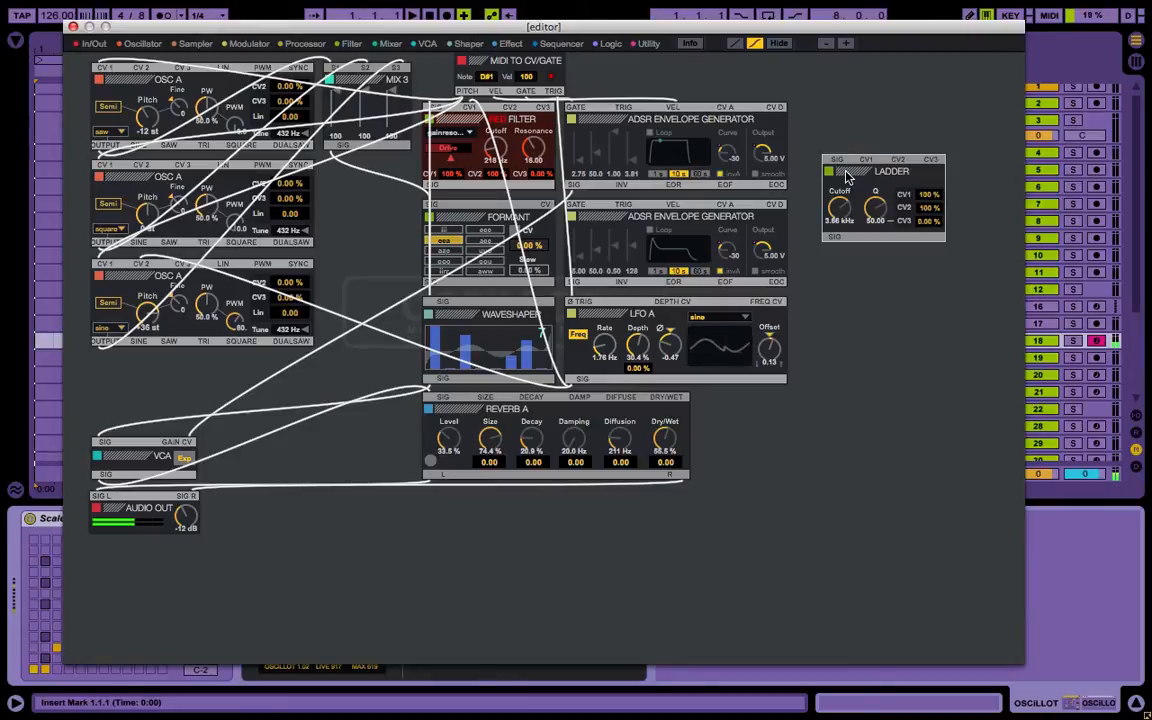
left_click_drag(845, 171, 722, 407)
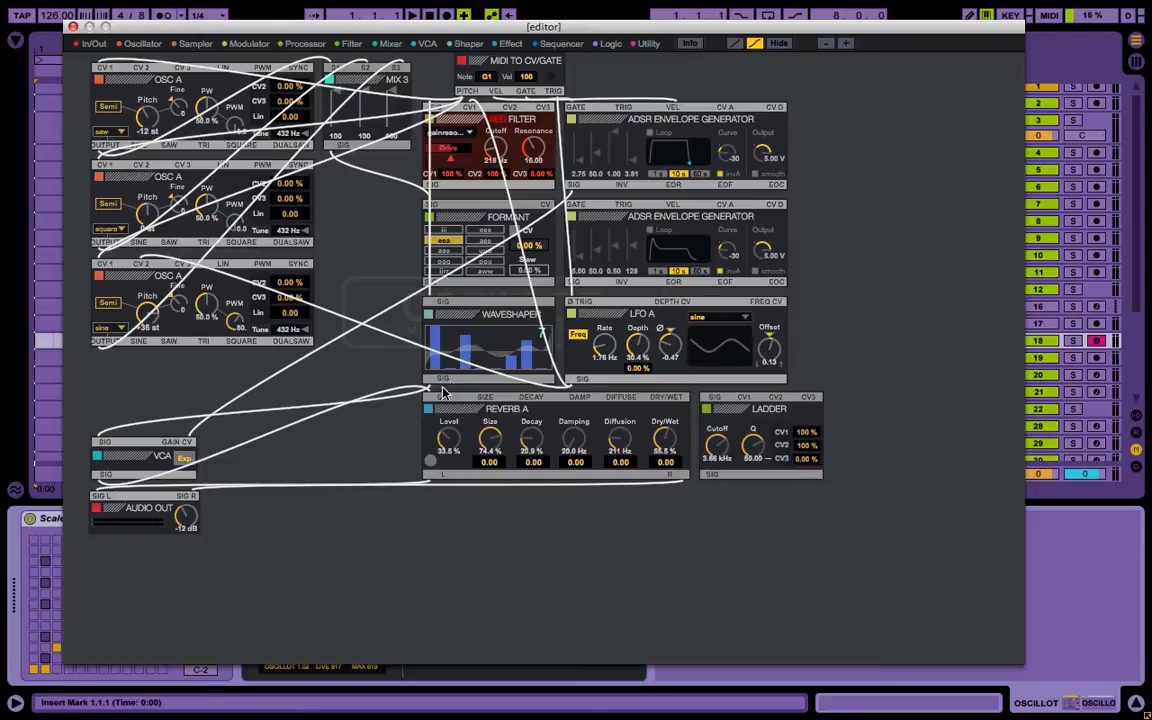
left_click_drag(108, 452, 710, 400)
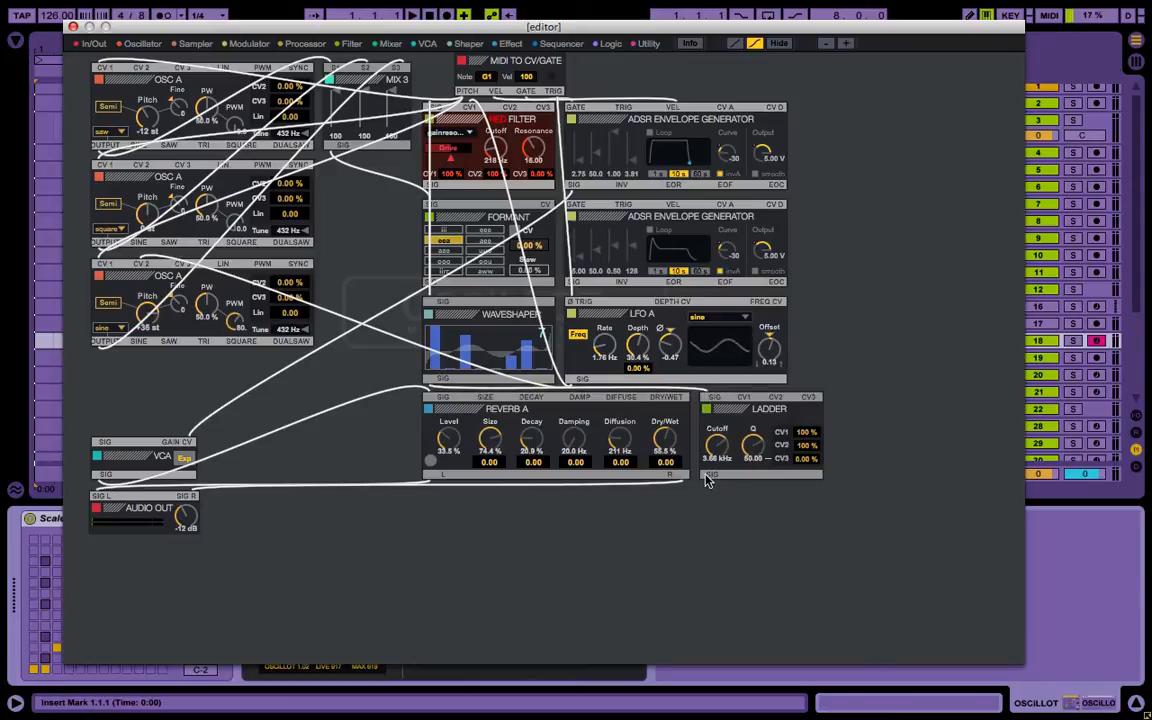
left_click_drag(709, 476, 108, 450)
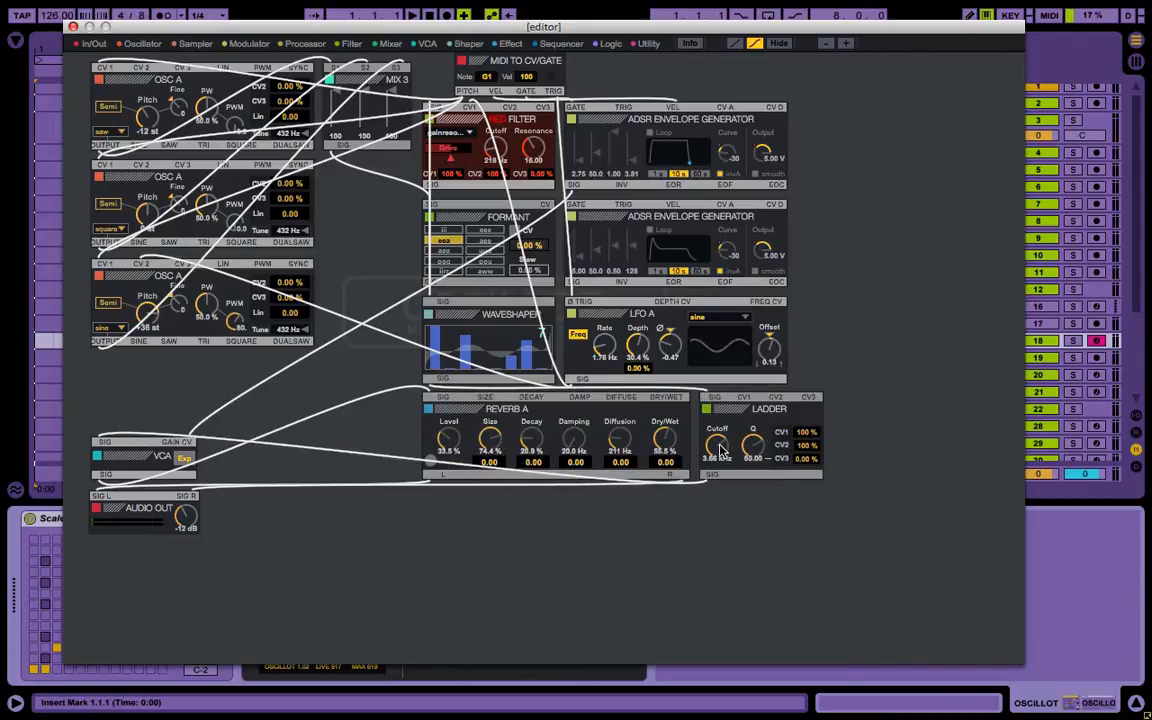
Set the Ladder filter's cutoff to 1.46 kHz and its Q to about 11.9 while playing test notes
left_click_drag(752, 441, 700, 453)
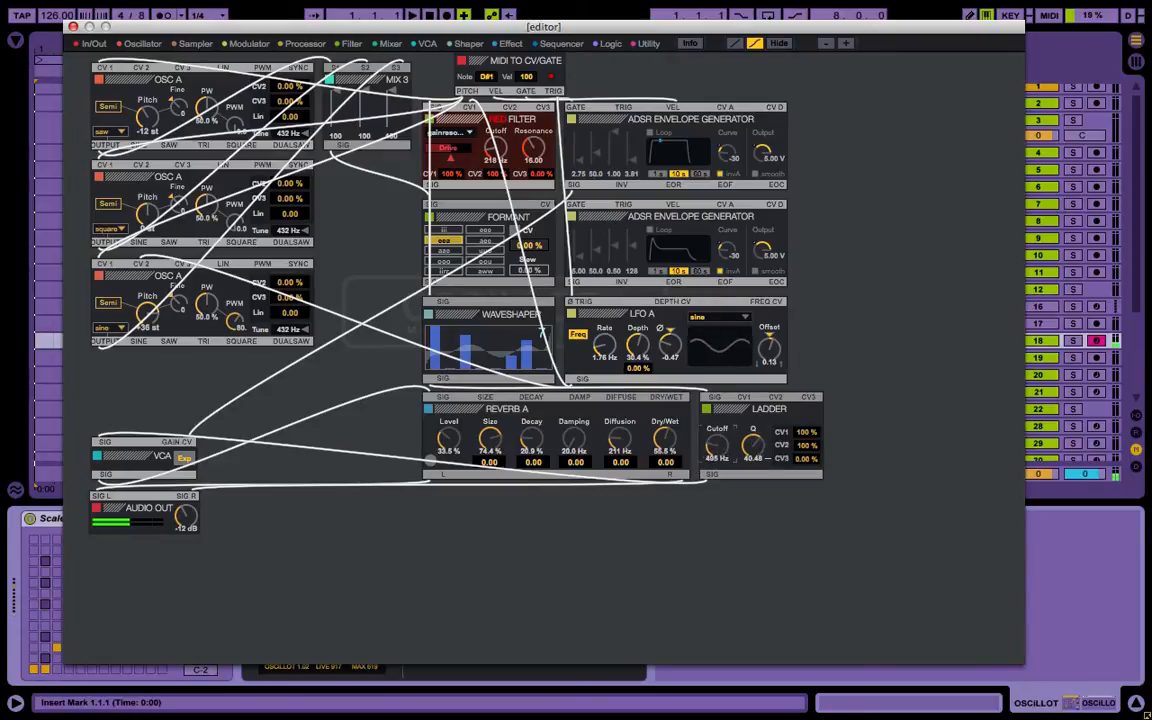
left_click_drag(713, 452, 712, 447)
left_click_drag(706, 458, 748, 480)
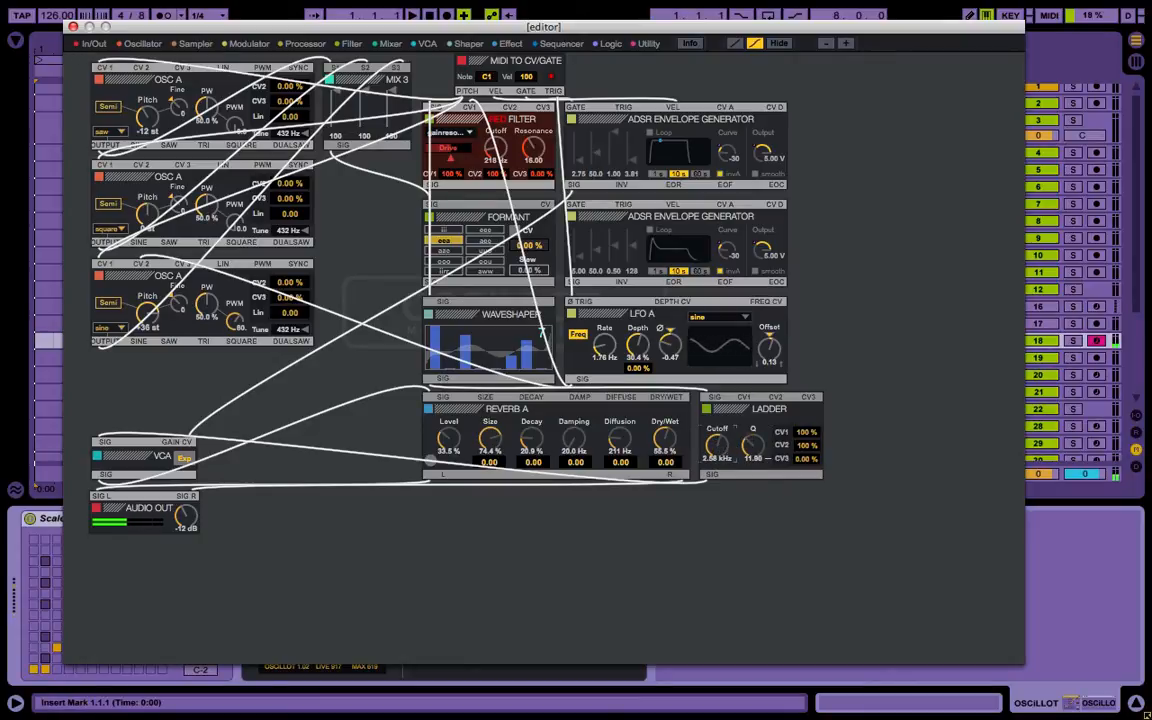
left_click_drag(716, 436, 716, 447)
Add a FreqShift effect beside the Ladder filter and cable it between the Ladder's output and the VCA's signal input
left_click(514, 46)
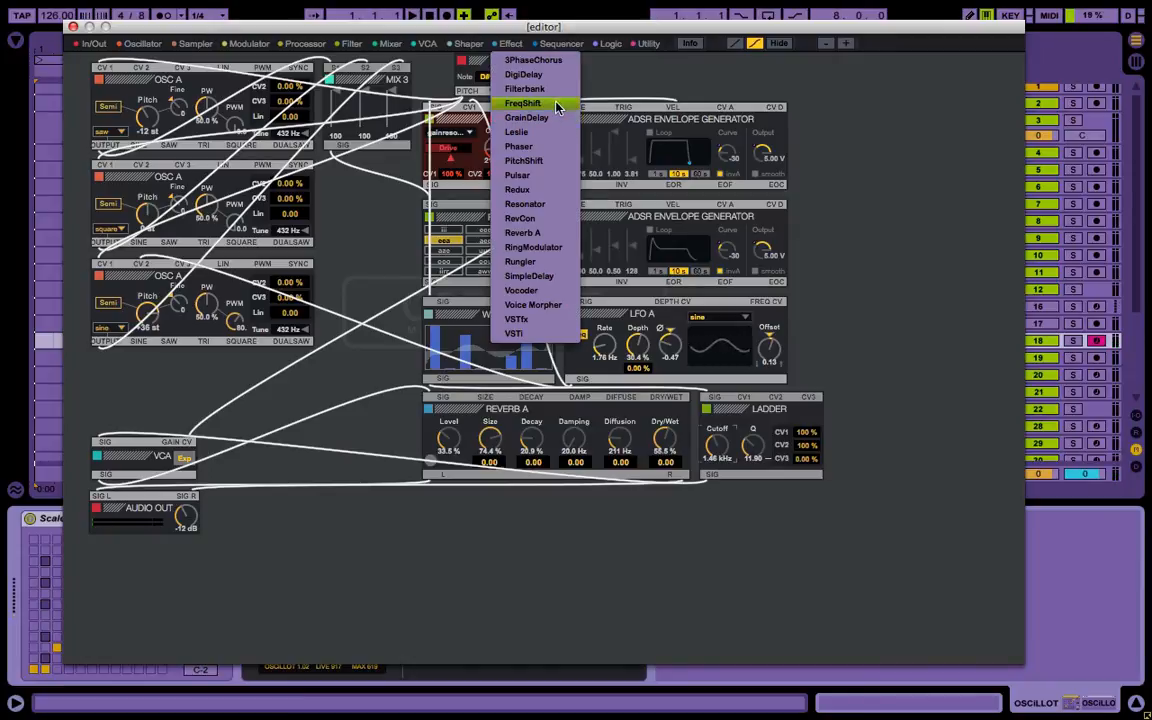
left_click(503, 102)
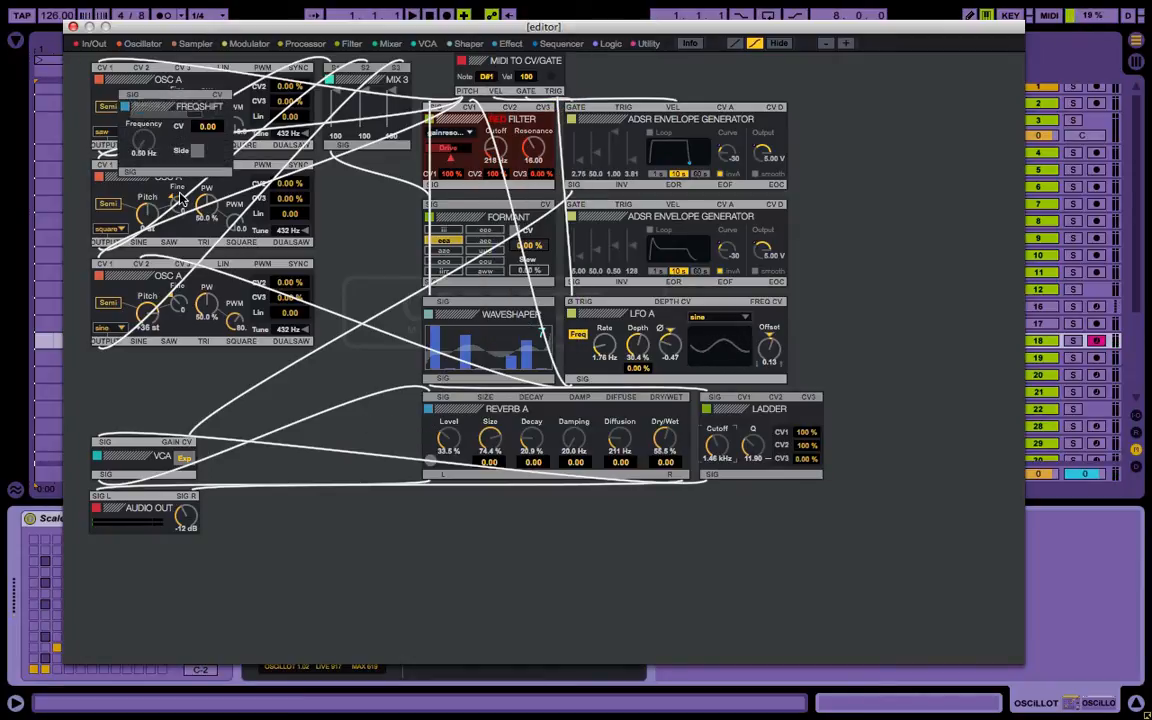
left_click_drag(868, 411, 875, 409)
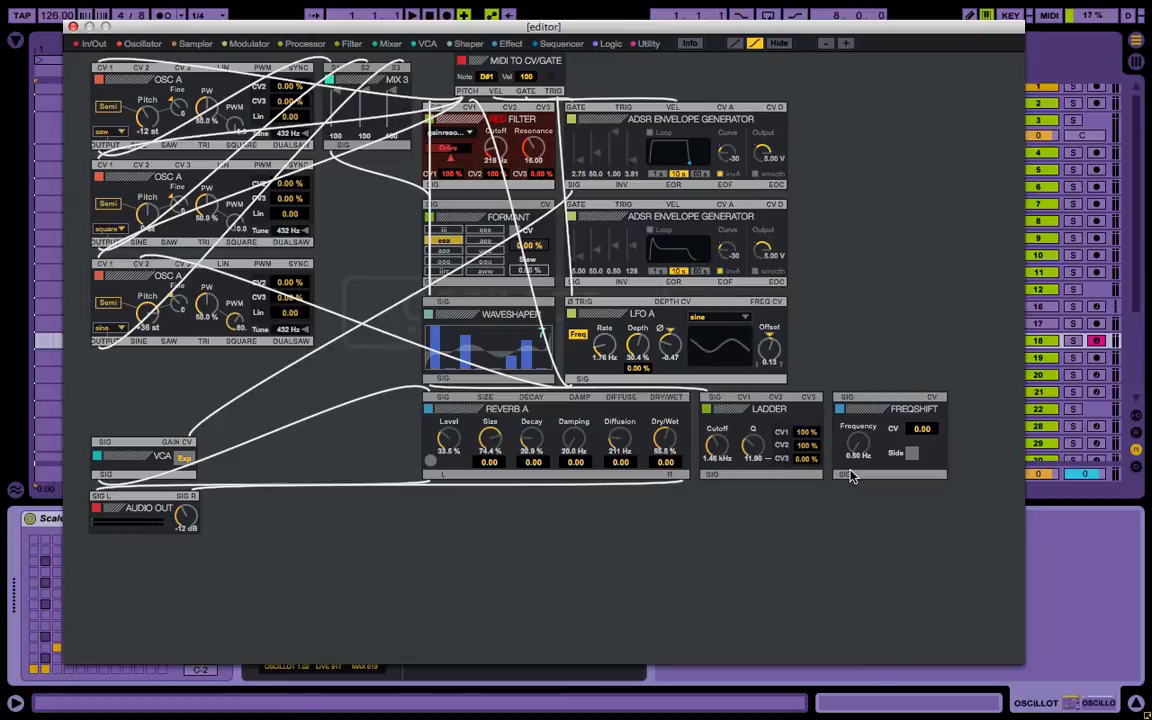
left_click_drag(714, 478, 846, 397)
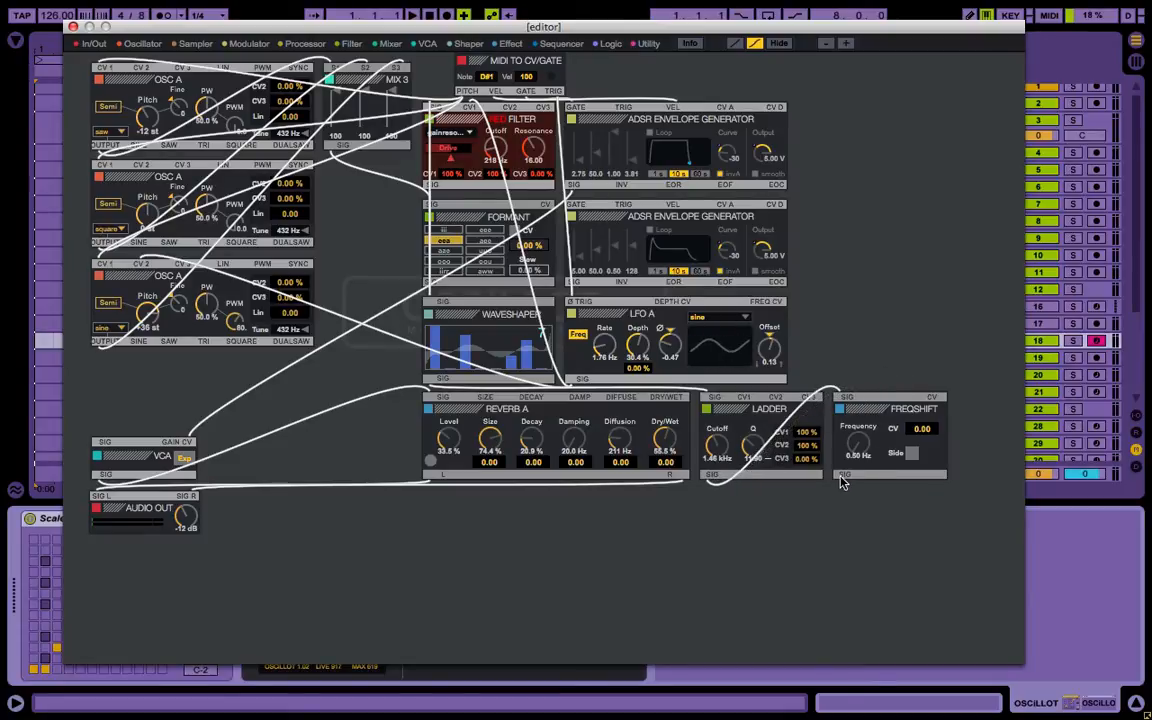
left_click_drag(842, 478, 112, 443)
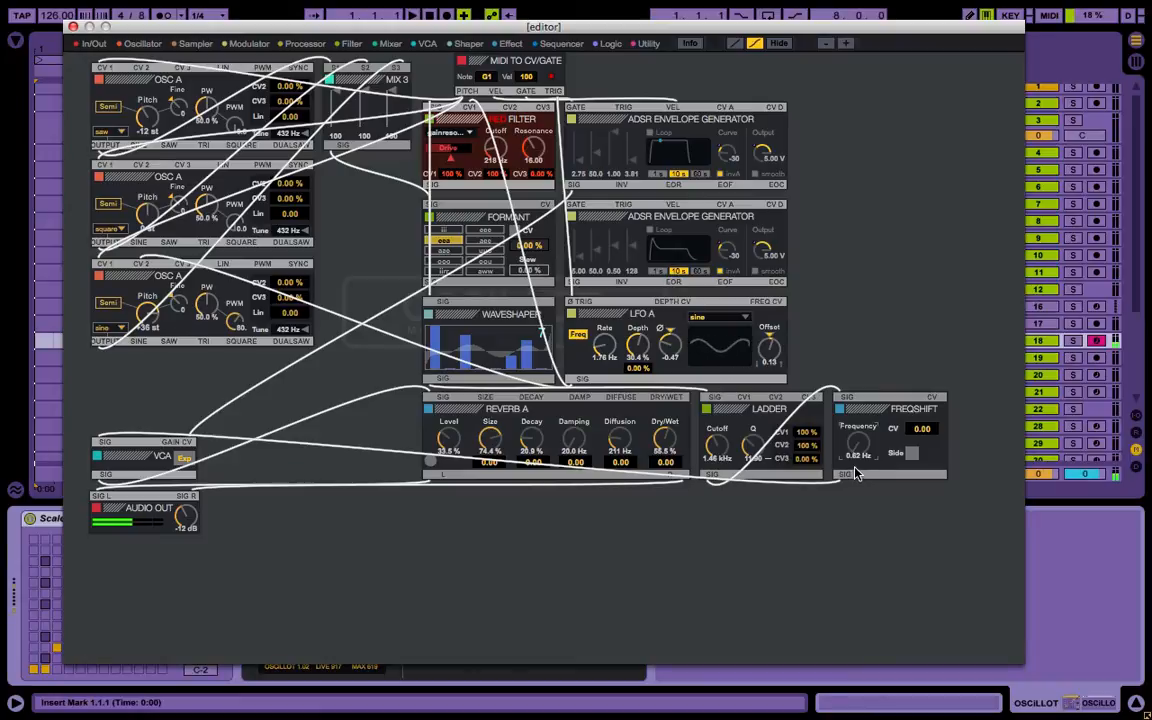
Turn on FreqShift's Side option and set its frequency to 5.58 Hz
mouse_move(855, 474)
left_mouse_down()
mouse_move(838, 344)
mouse_move(847, 445)
mouse_move(845, 398)
mouse_move(866, 465)
left_mouse_up()
left_click(911, 452)
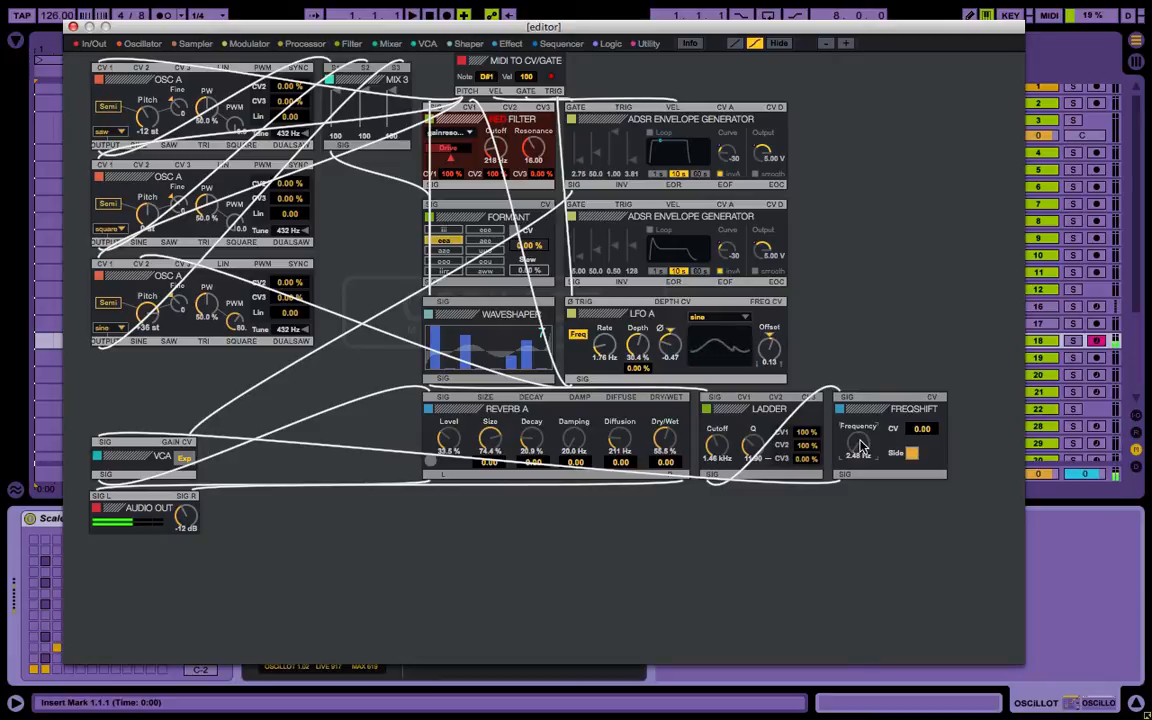
left_click_drag(858, 443, 860, 443)
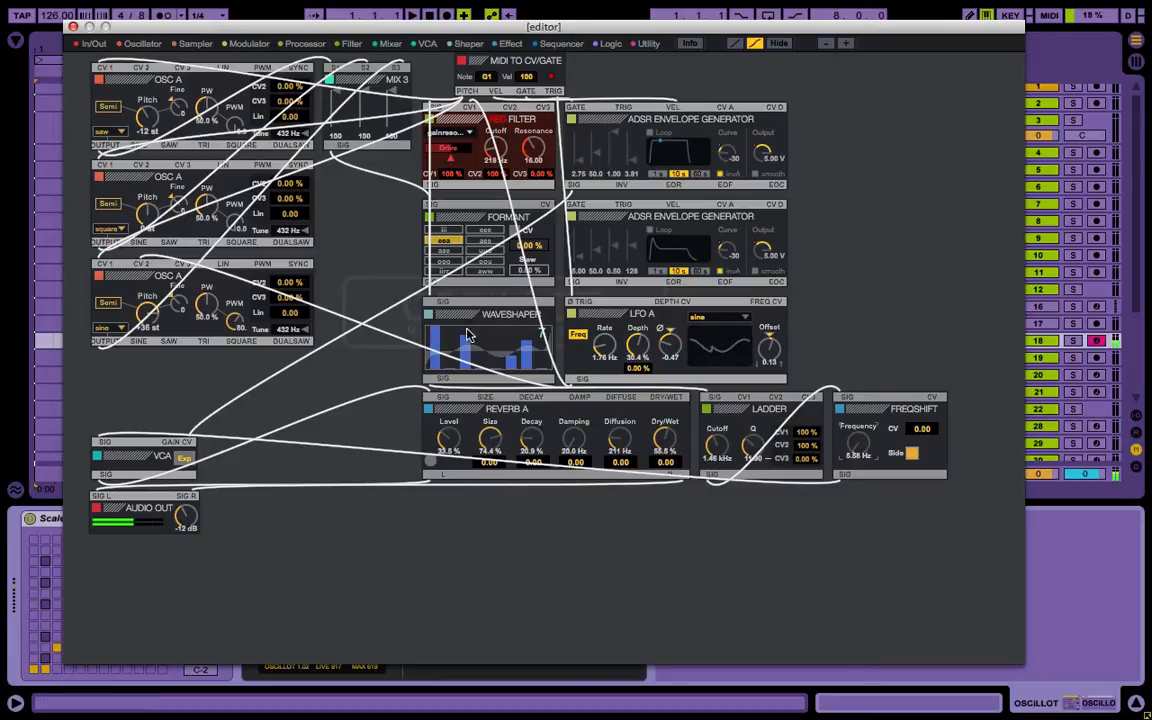
Patch a Leslie between FreqShift and the VCA's signal input, with Speed 90.00 and Radius 58, and retune FreqShift to 4.86 Hz
left_click(510, 43)
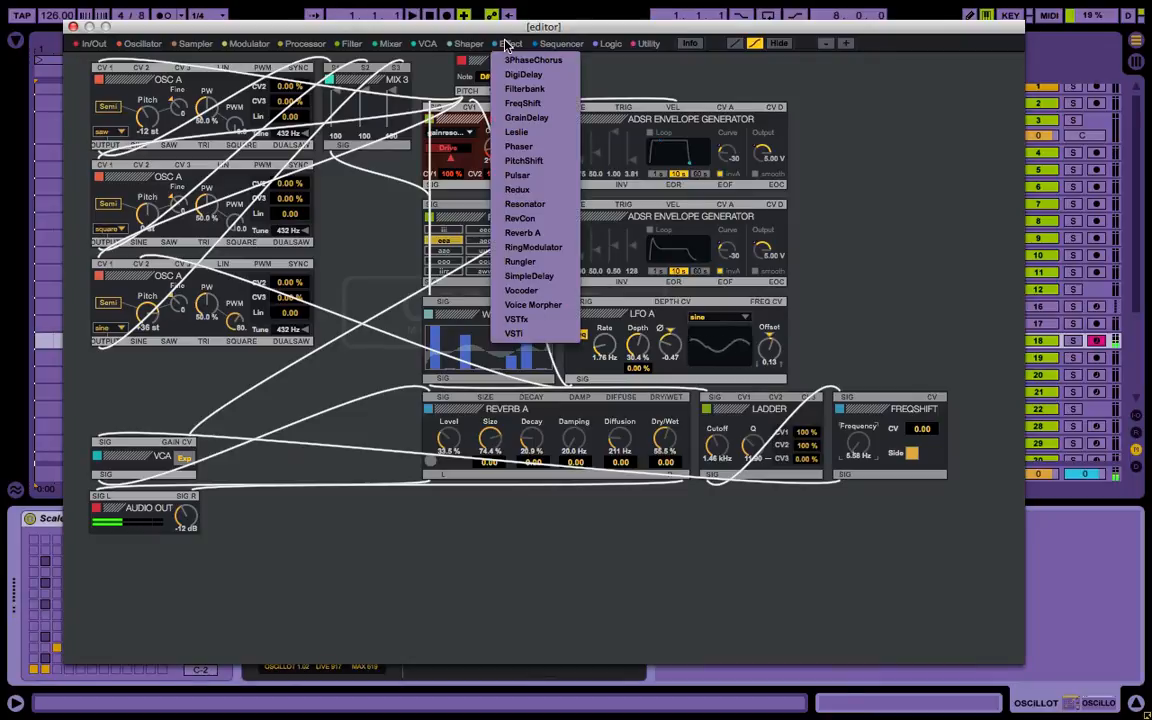
left_click(550, 132)
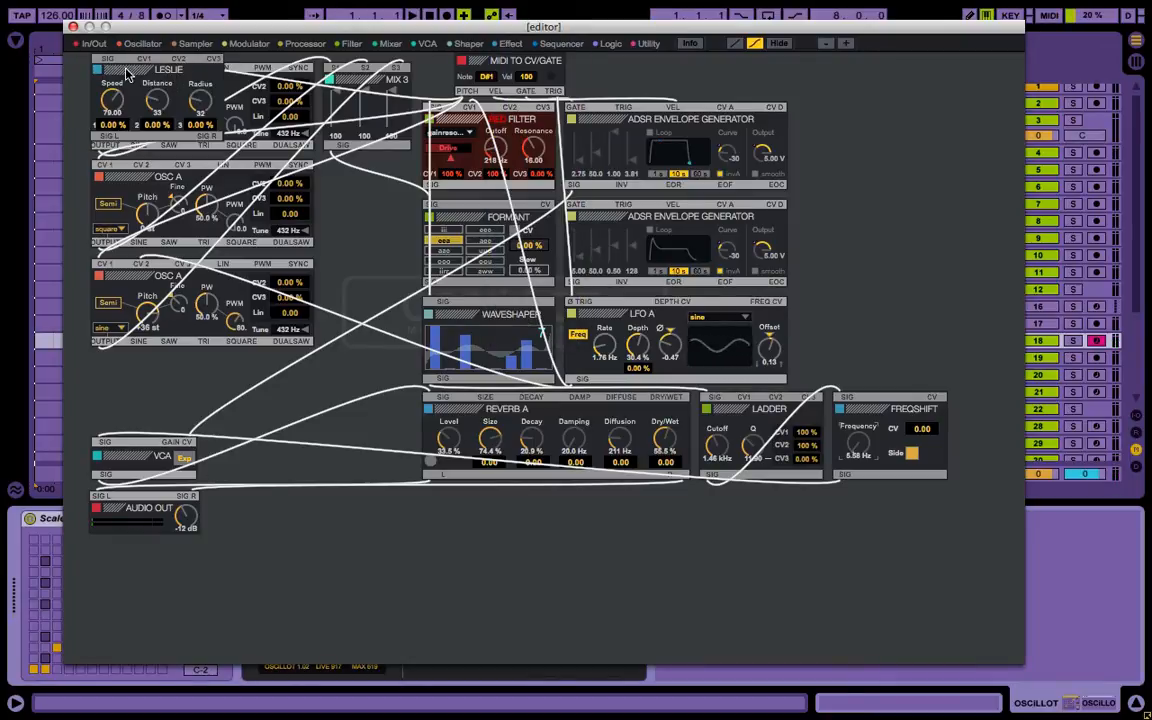
left_click_drag(127, 73, 729, 509)
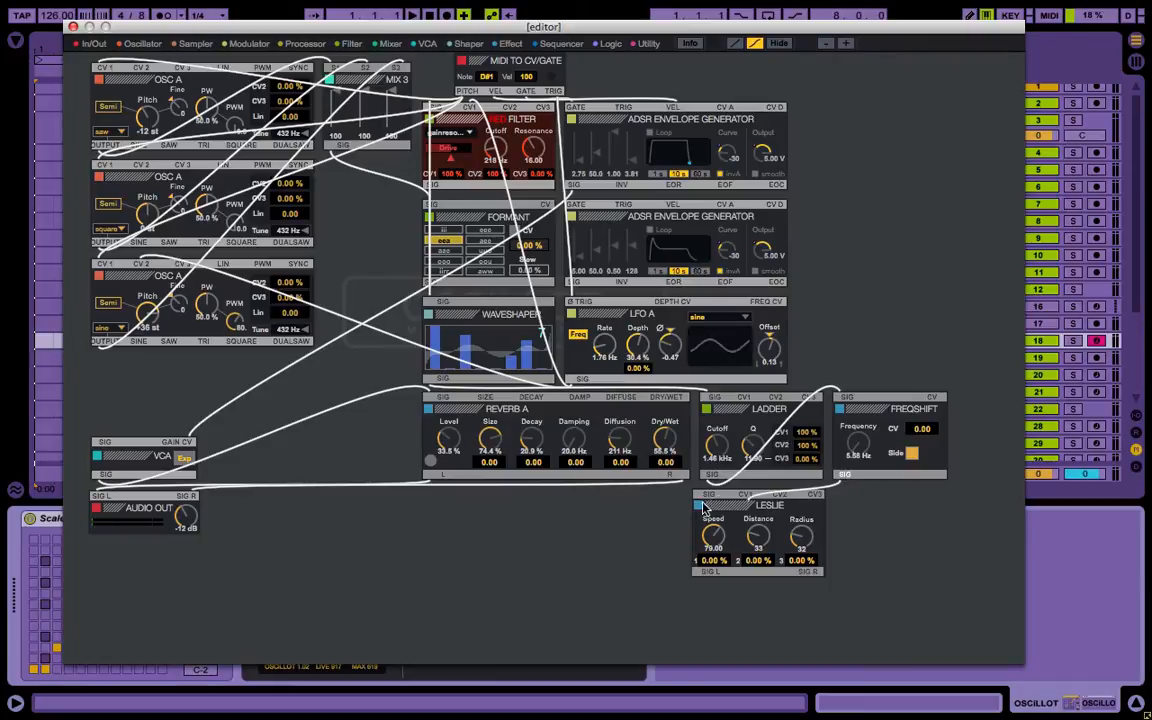
left_click_drag(707, 574, 102, 441)
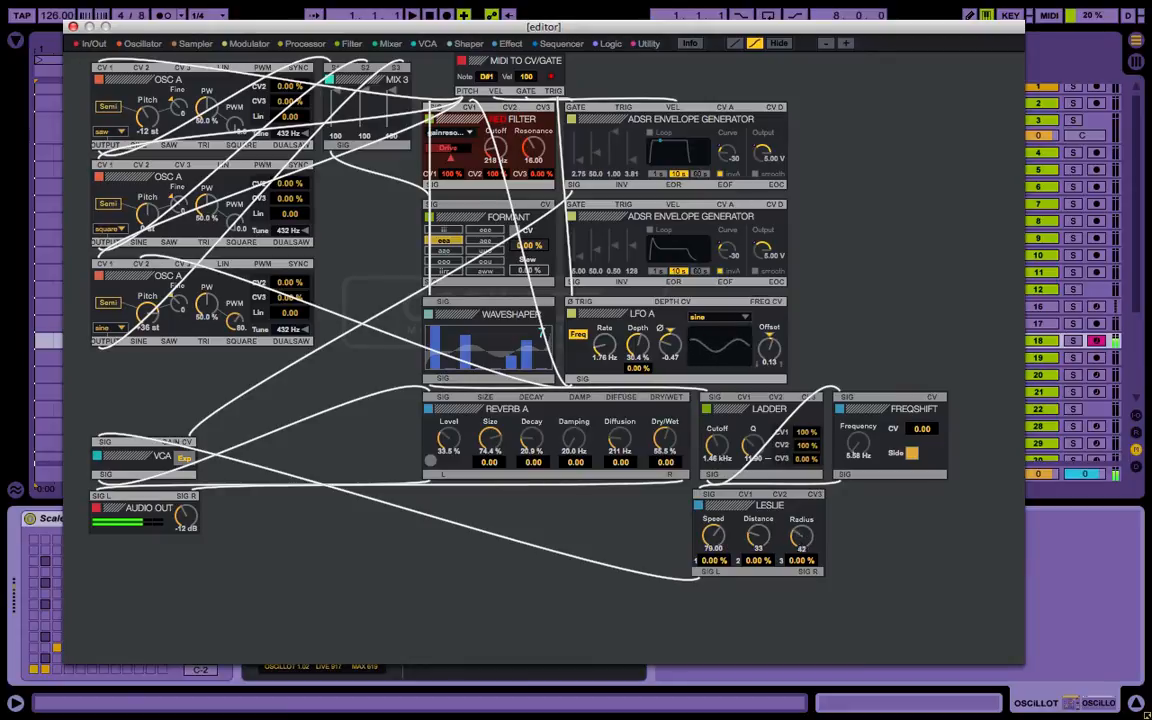
left_click_drag(801, 537, 701, 533)
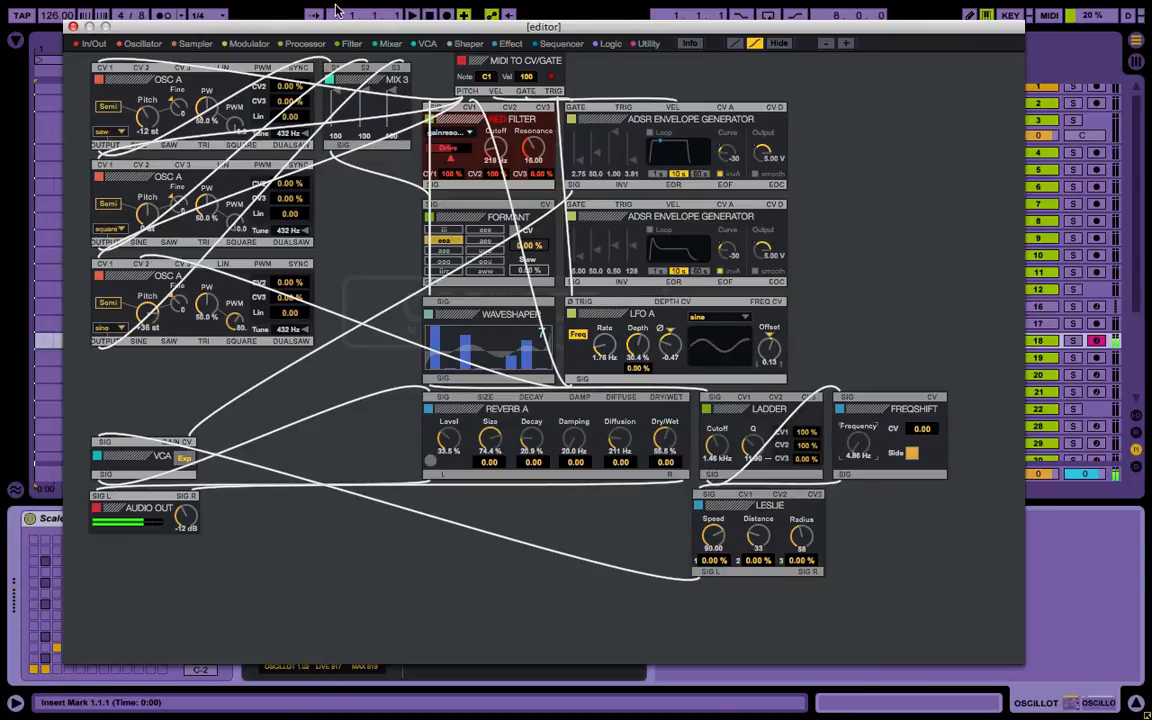
Audition several Formant vowels in both columns and select the first vowel in the first column
left_click(452, 250)
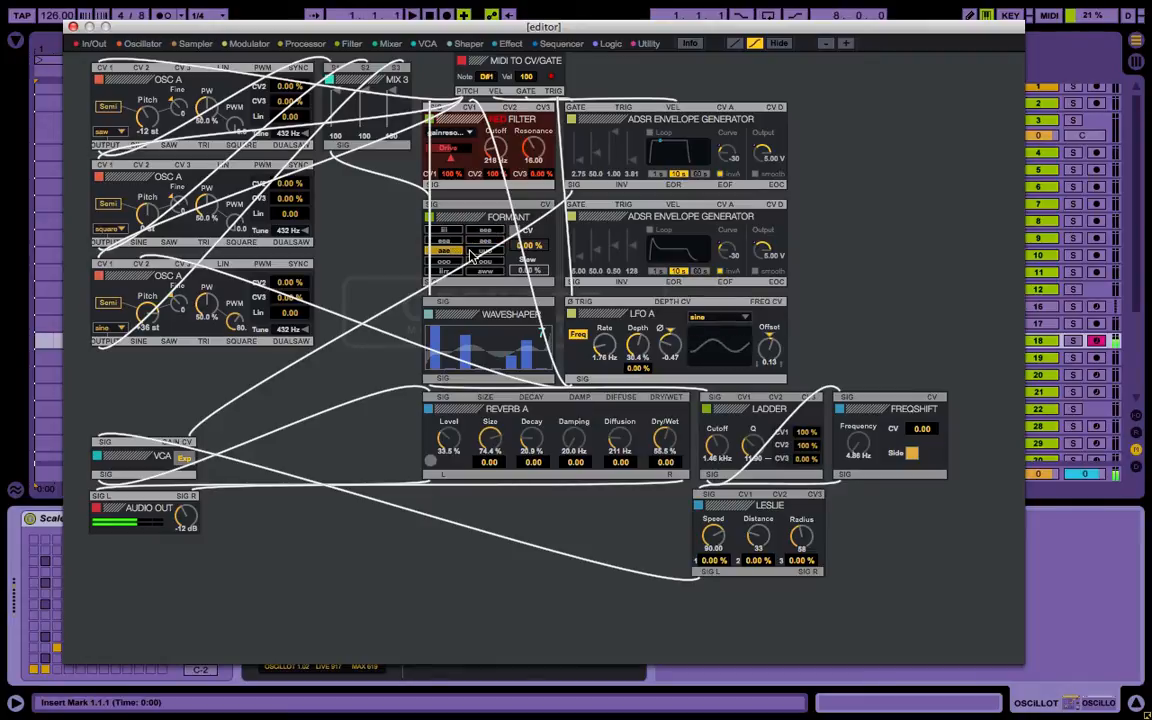
left_click(472, 250)
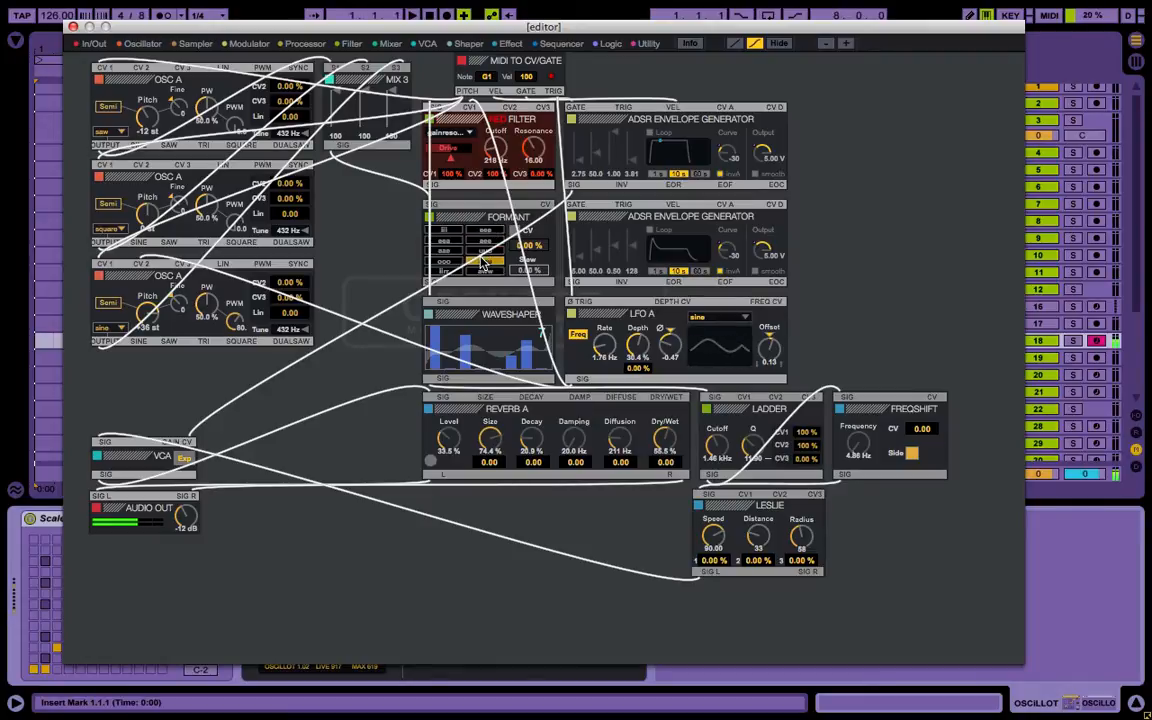
left_click(441, 273)
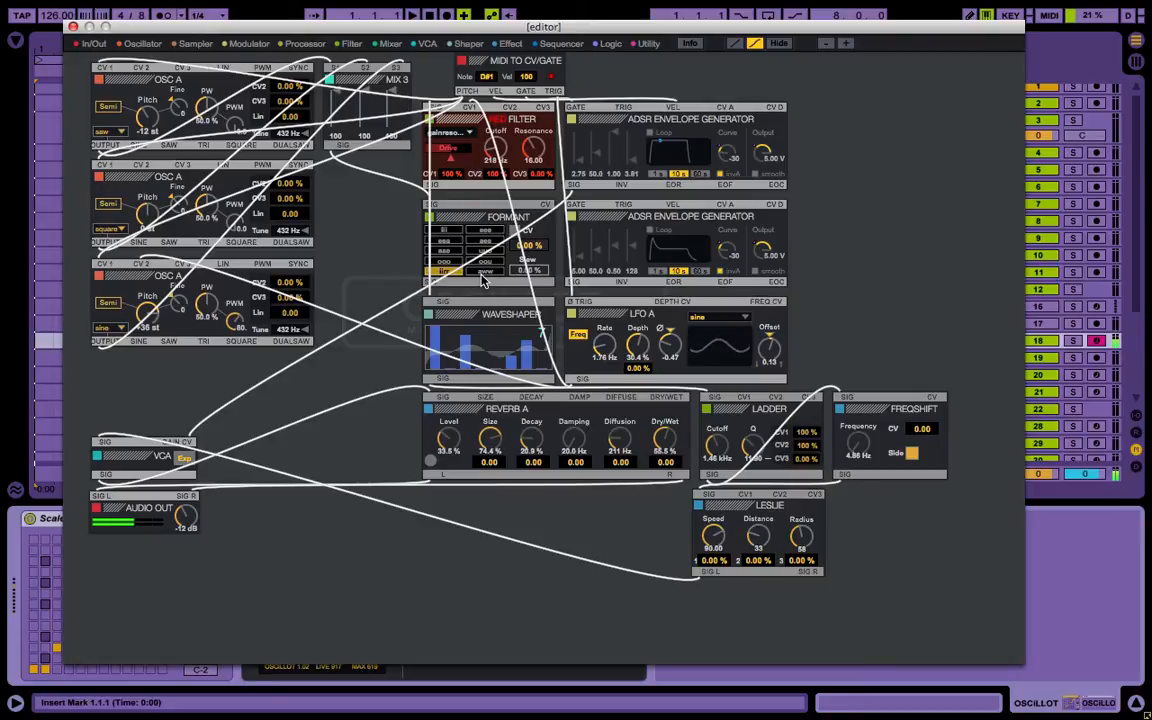
left_click(482, 273)
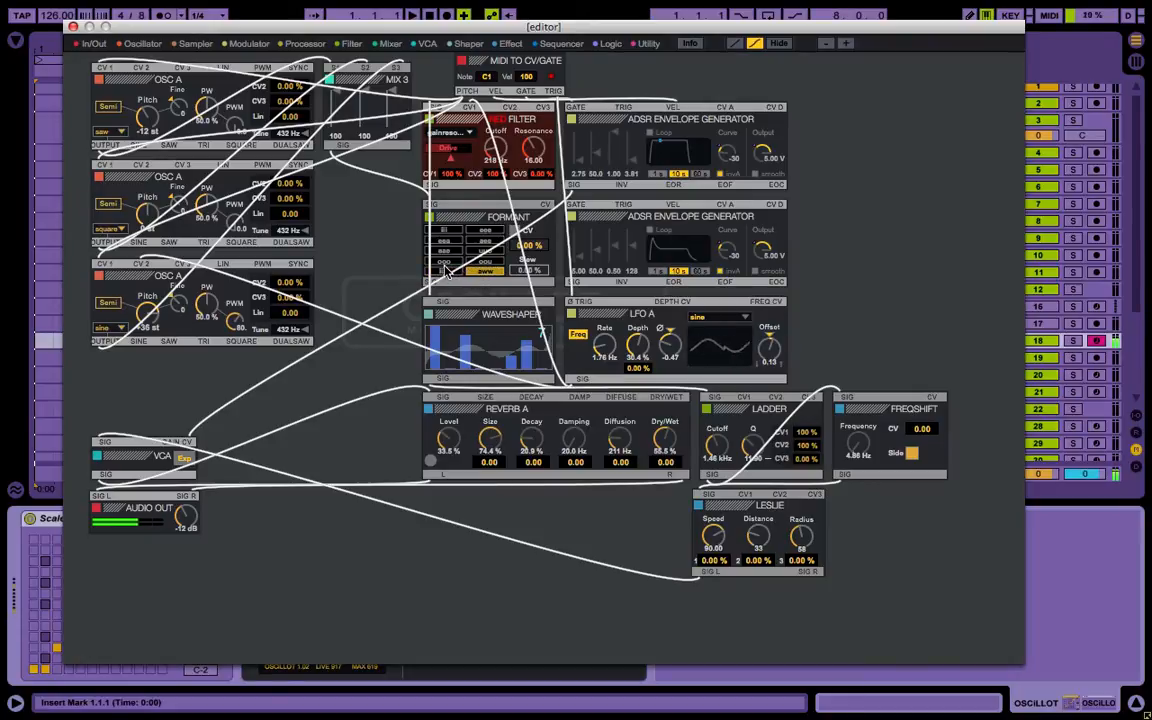
left_click(443, 273)
left_click(445, 231)
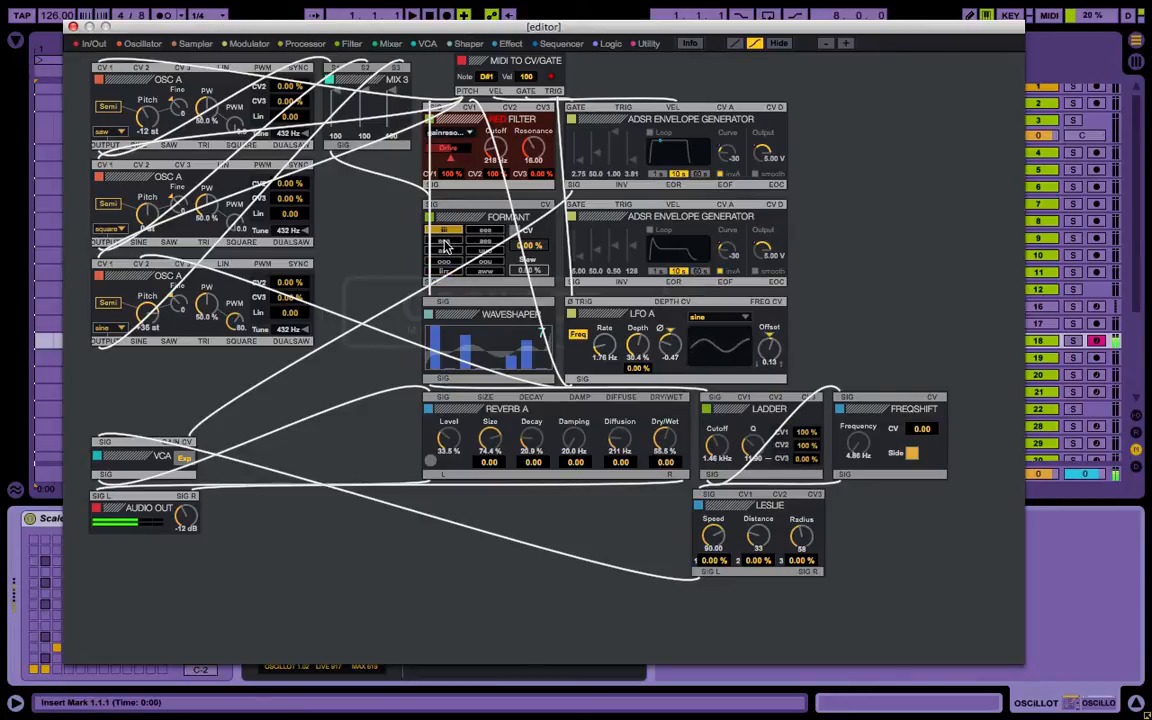
Raise the computer keyboard octave to C2–D3 and compare Formant vowels on higher notes, returning to the first vowel
key("x")
key("g")
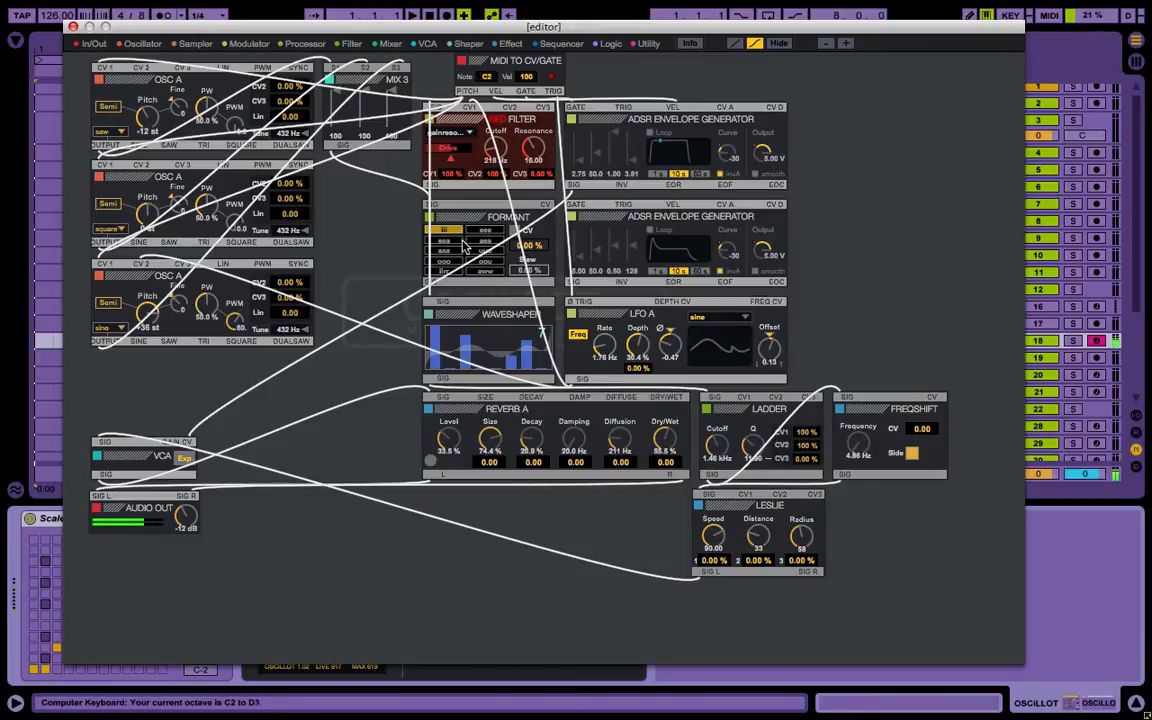
left_click(476, 241)
left_click(452, 243)
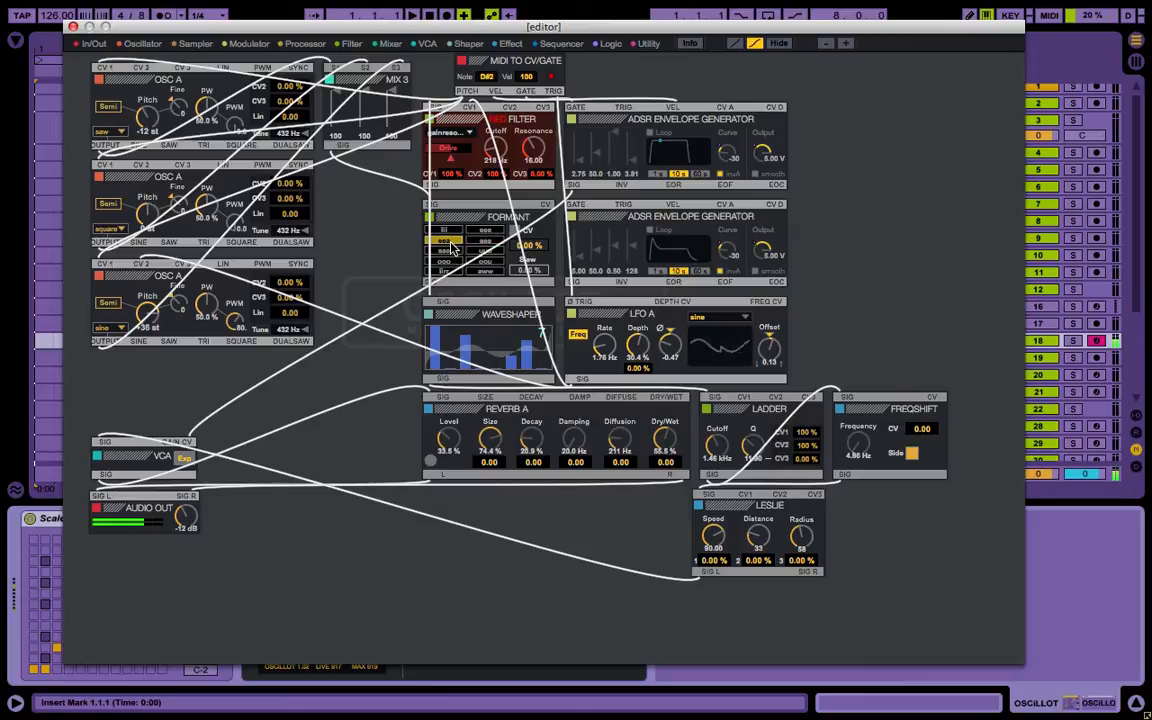
left_click(485, 249)
key("g")
key("e")
left_click(449, 232)
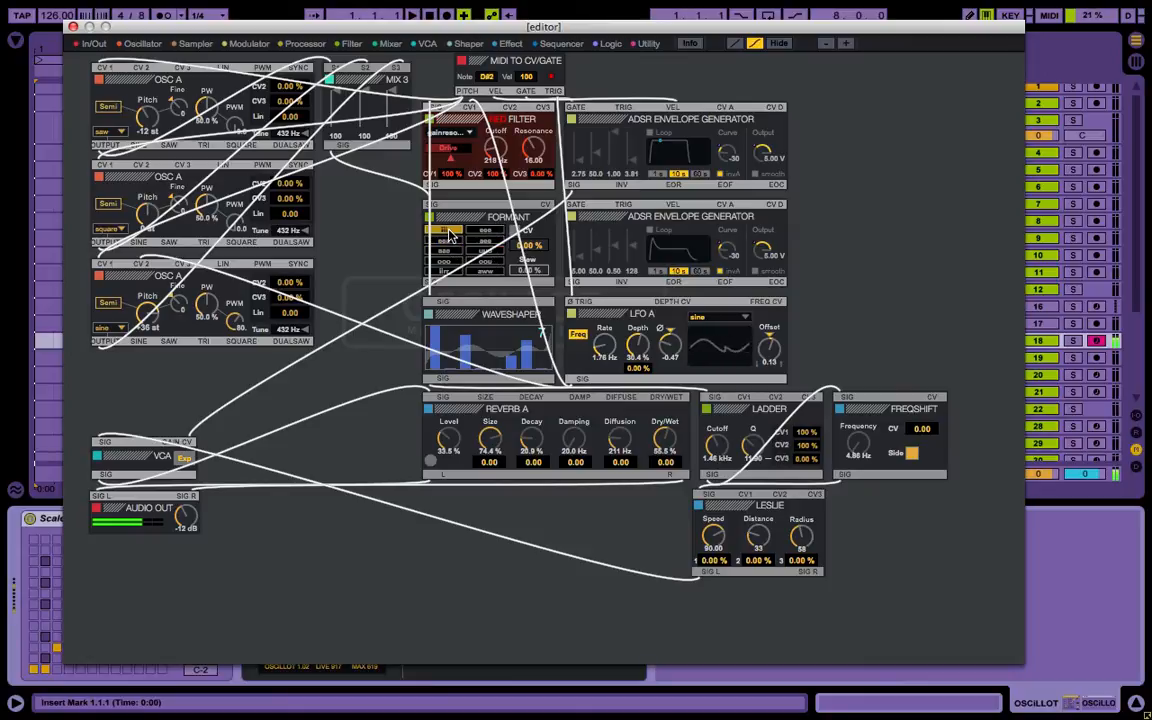
Play test notes through the patch in keyboard octaves from C0 up to C2
key("z")
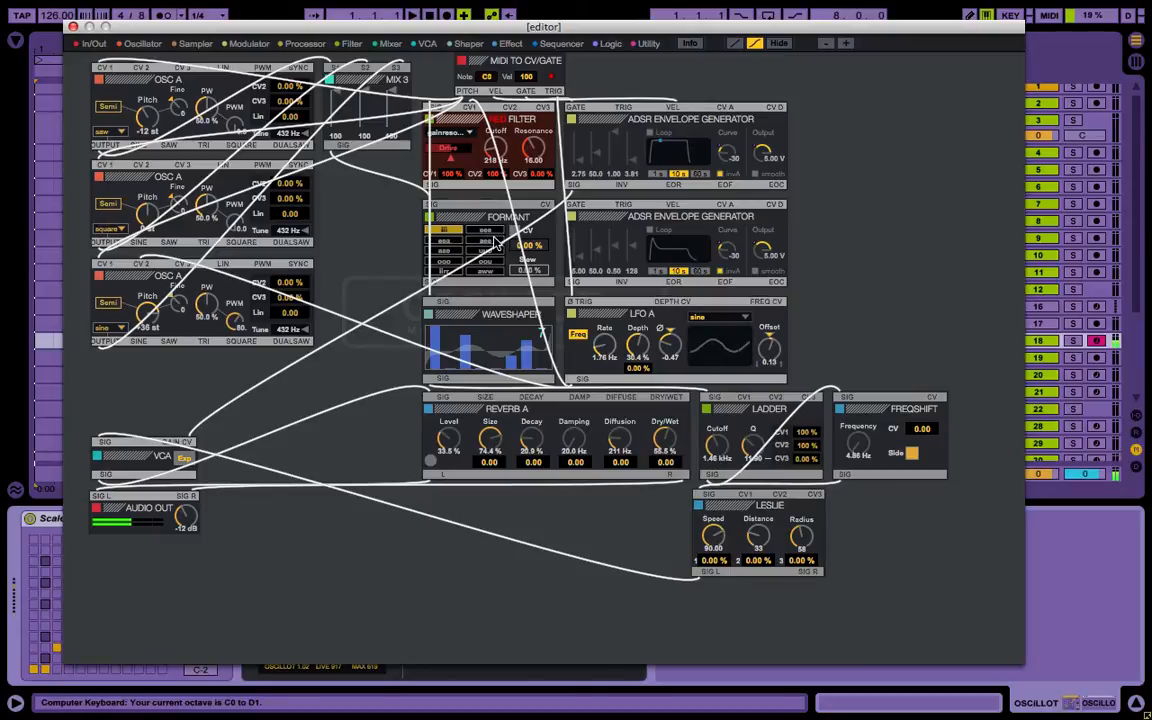
key("e")
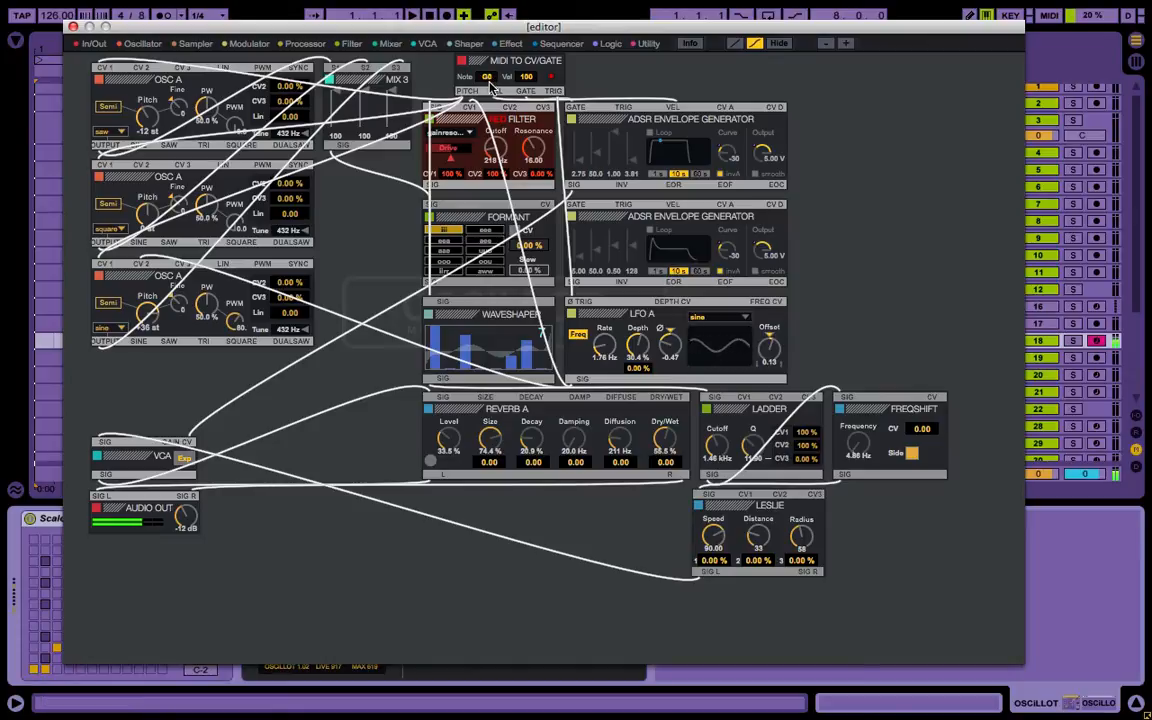
key("x")
key("j")
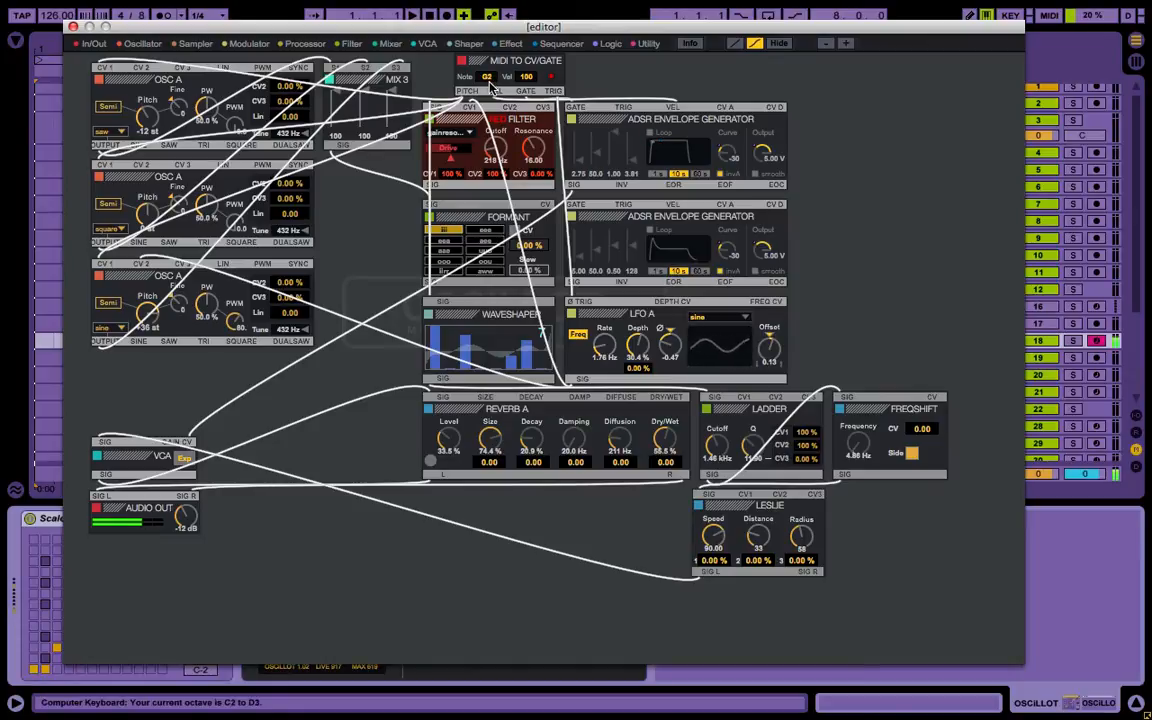
key("e")
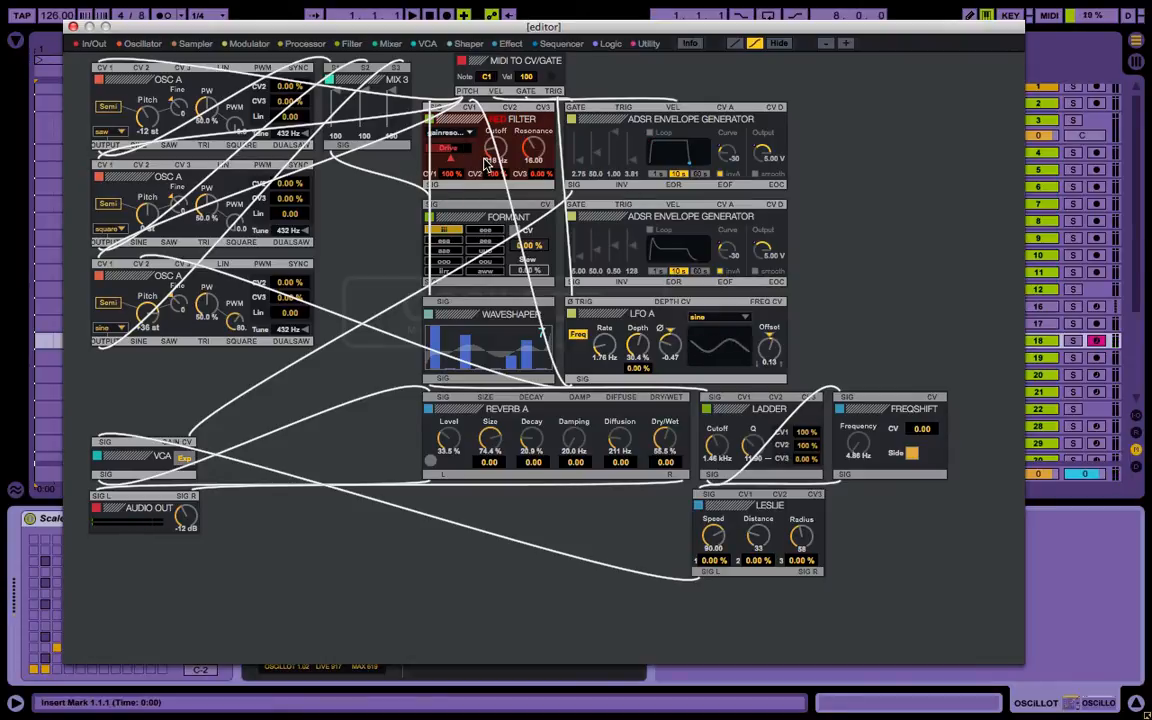
Raise the Red Filter's cutoff to about 465 Hz while playing test notes
left_click_drag(492, 155, 492, 135)
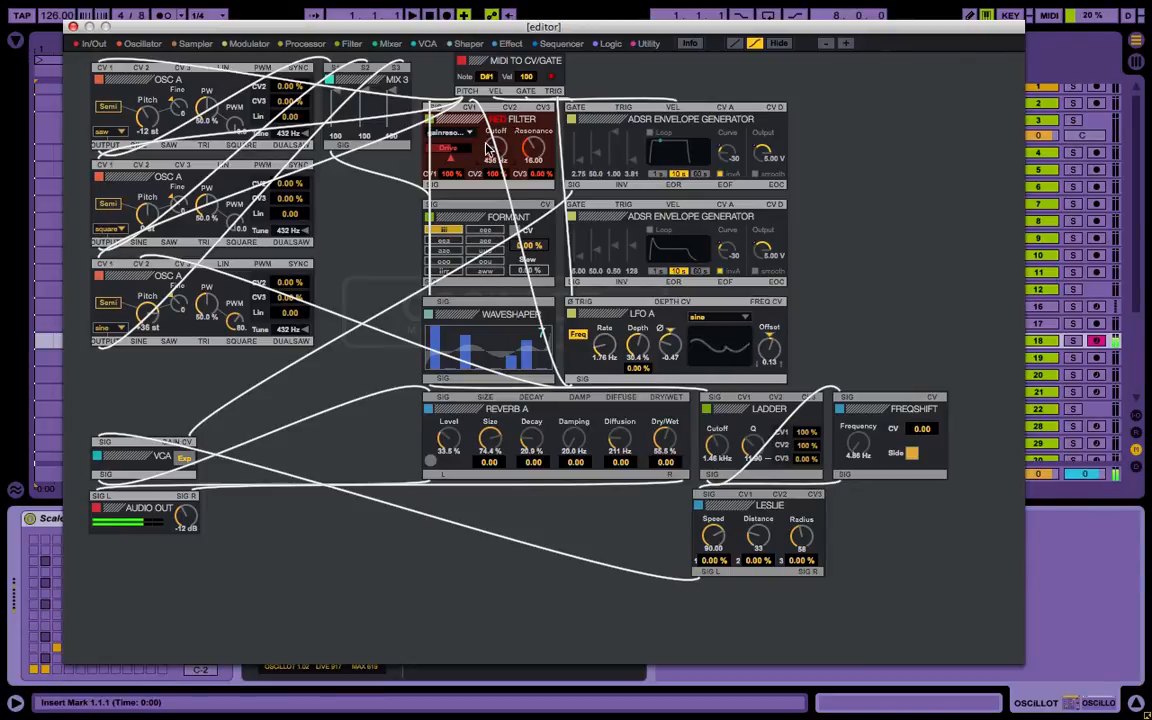
mouse_move(488, 148)
left_mouse_down()
mouse_move(488, 131)
mouse_move(473, 126)
mouse_move(471, 150)
mouse_move(471, 136)
left_mouse_up()
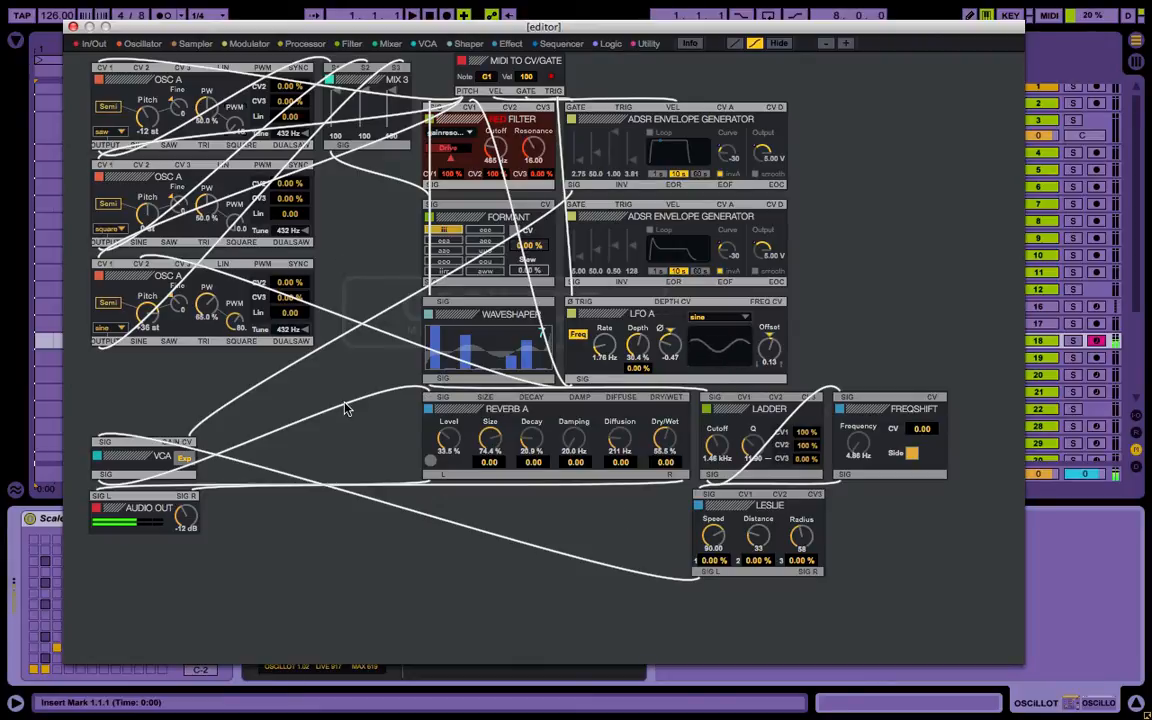
Add a Phaser effect module and place it beside the Leslie, beneath Reverb A
left_click(509, 45)
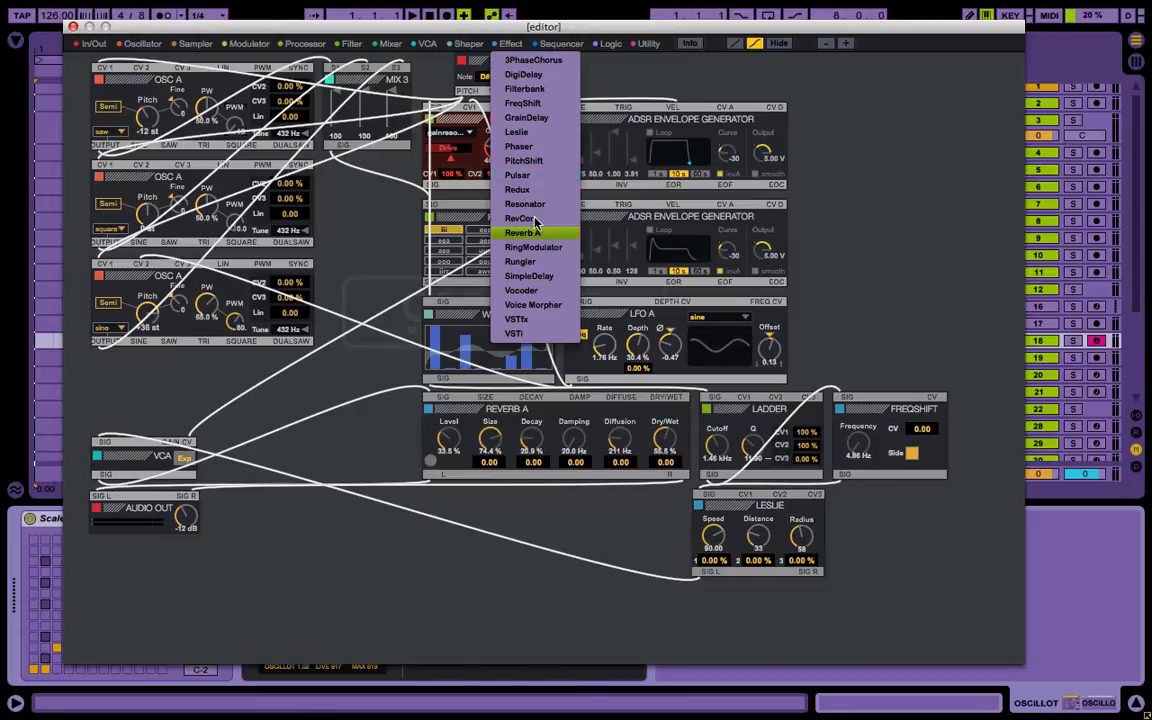
left_click(532, 145)
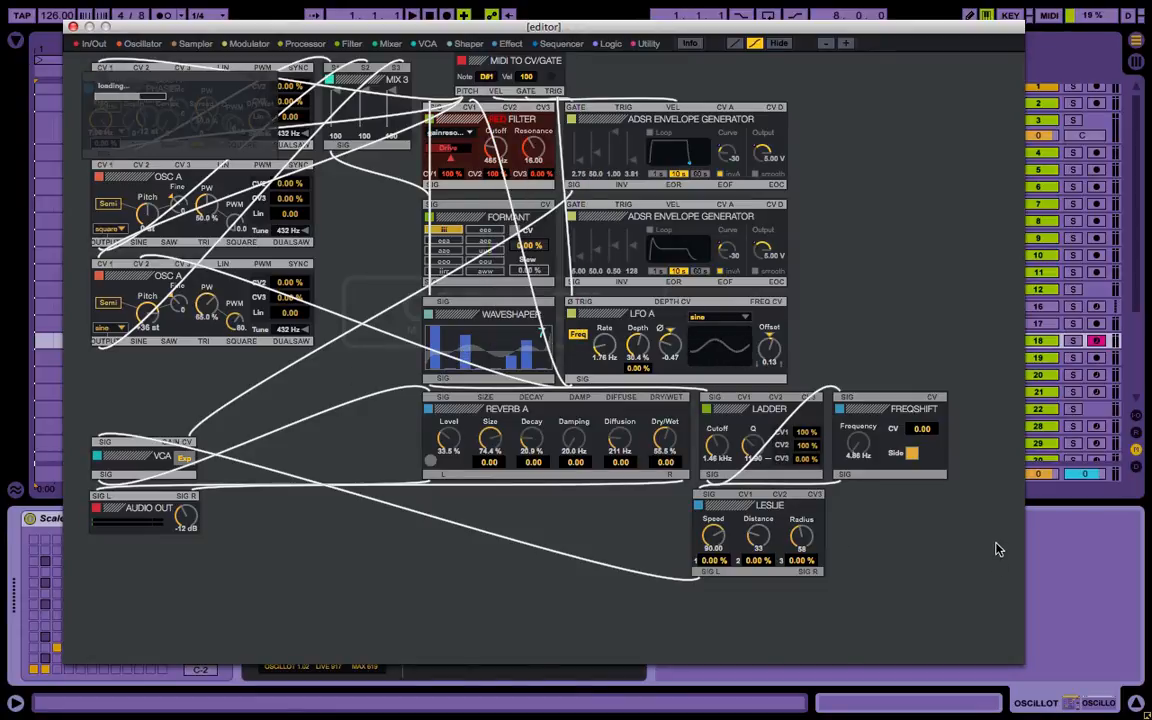
left_click_drag(112, 100, 519, 509)
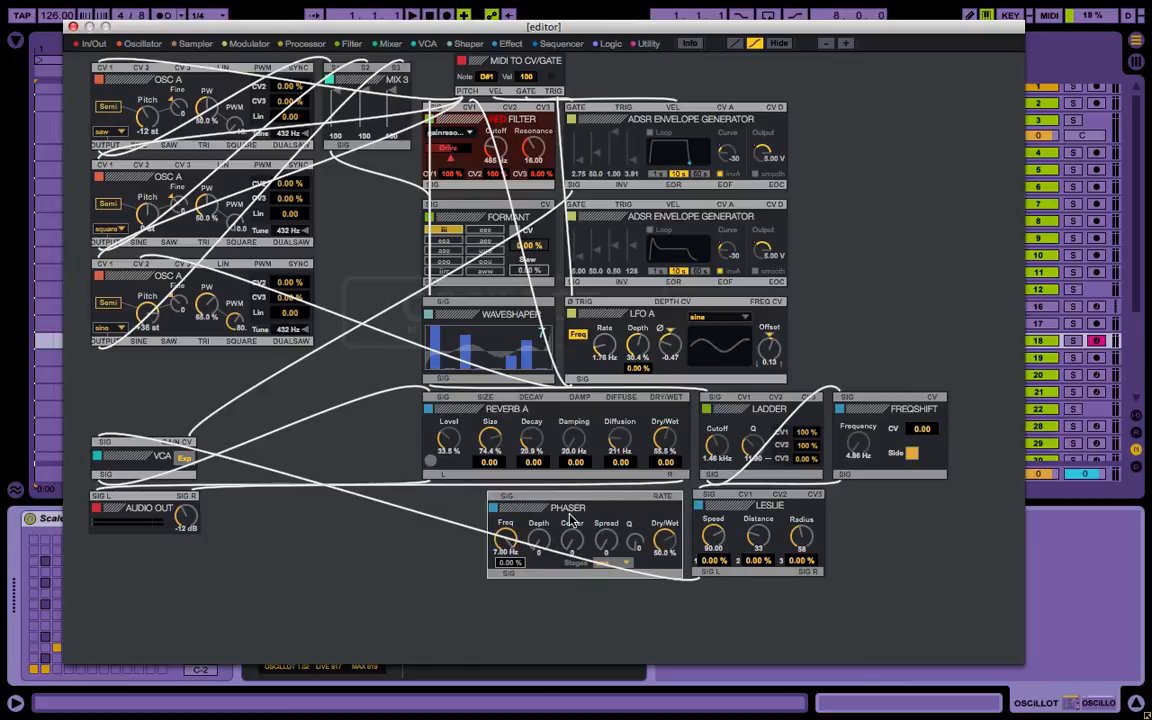
left_click_drag(532, 506, 532, 504)
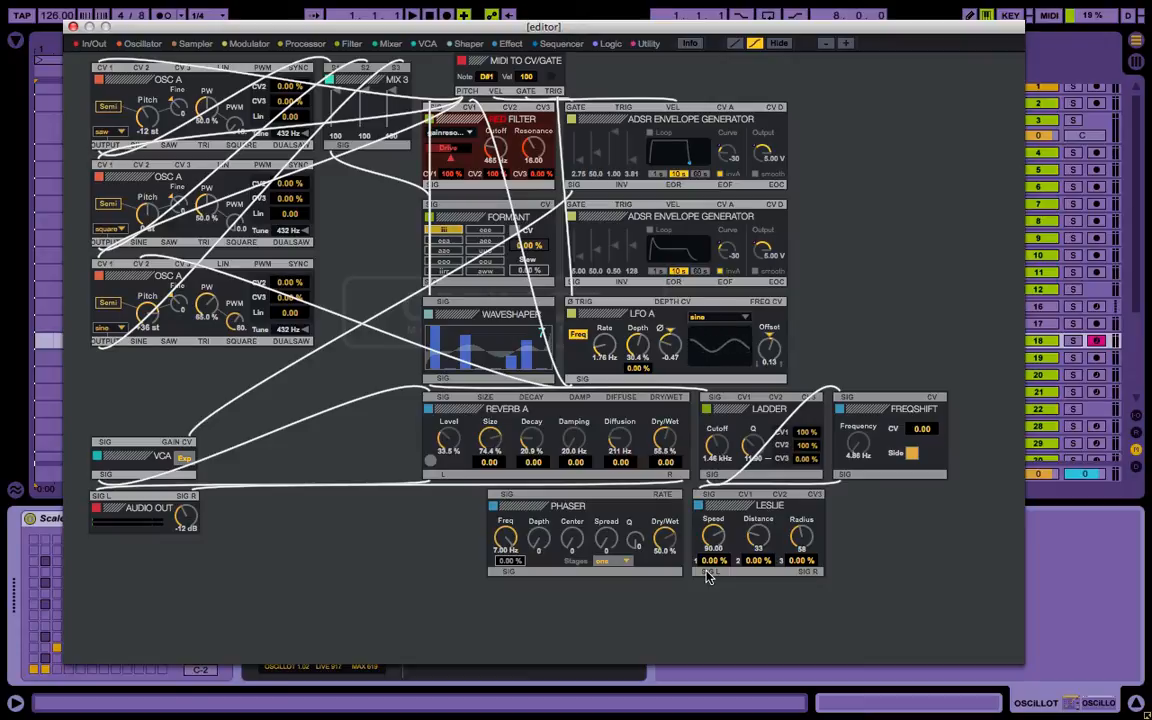
left_click_drag(706, 575, 505, 497)
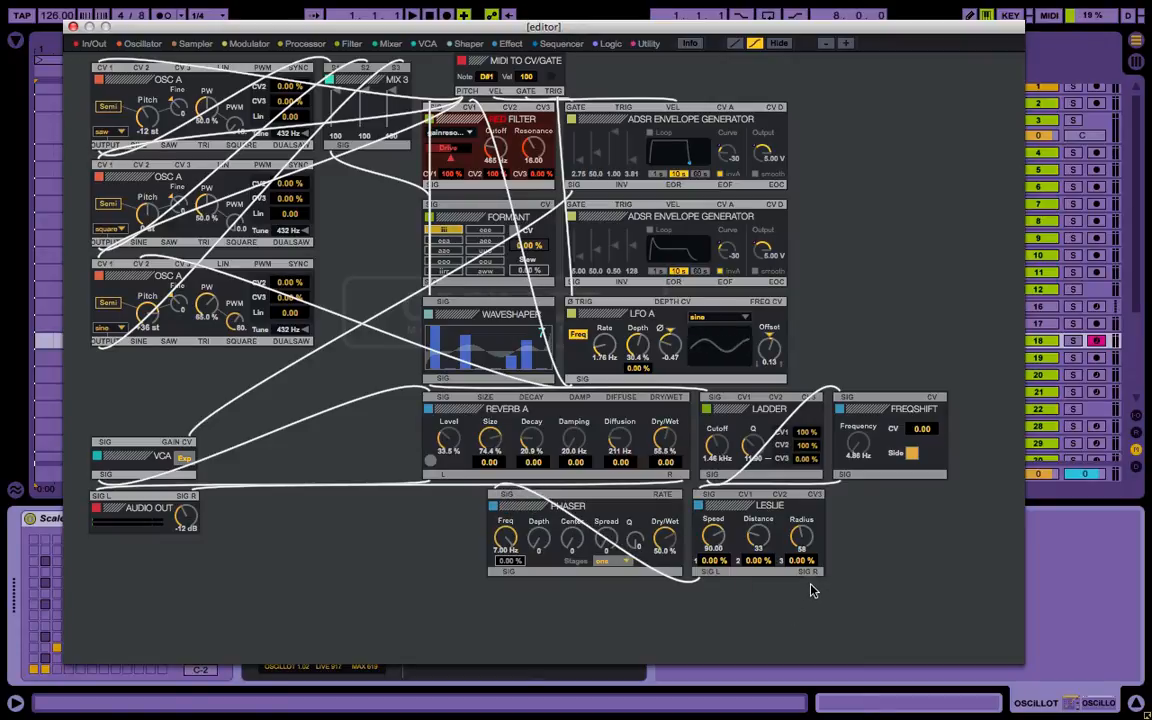
left_click_drag(812, 572, 405, 548)
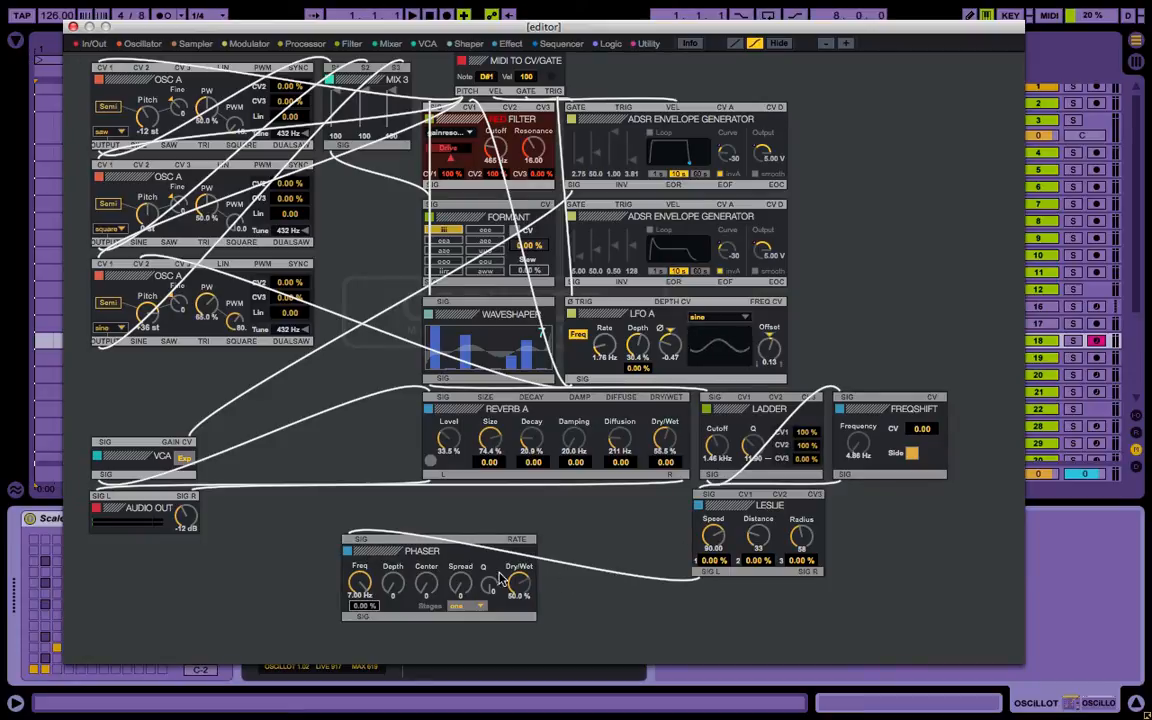
left_click_drag(740, 505, 743, 551)
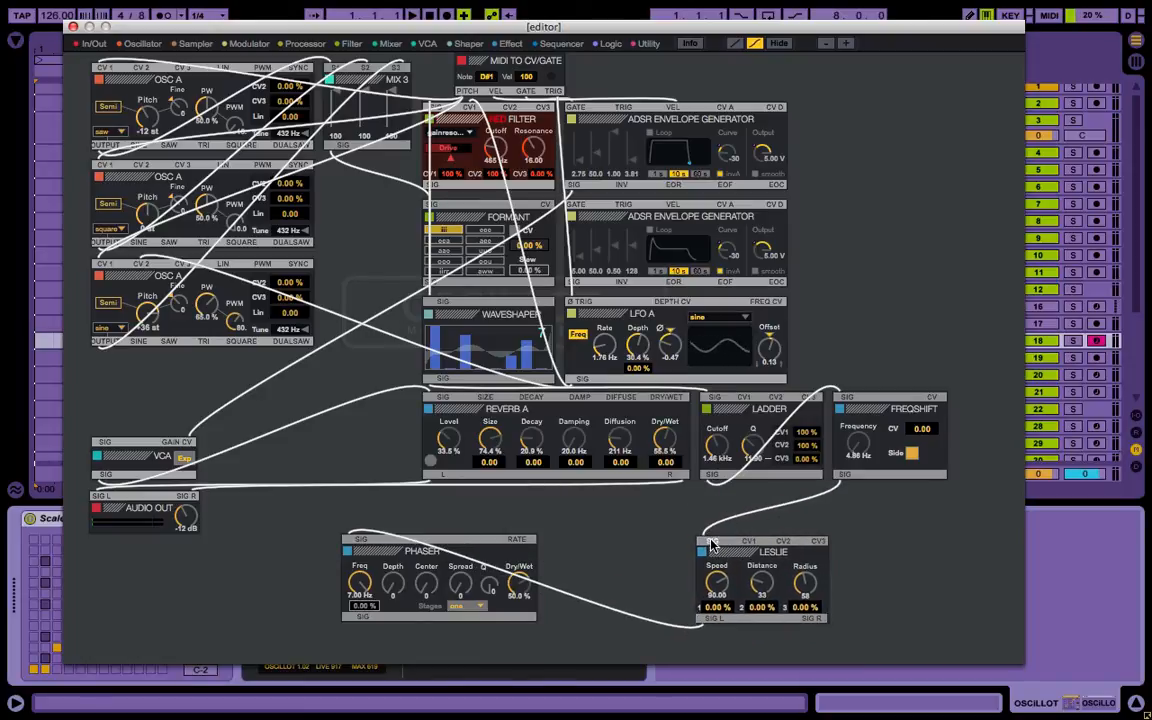
left_click(361, 540)
Insert the Phaser between the FreqShift output and the Leslie input, and position the Phaser and Leslie side by side
left_click_drag(400, 551, 530, 513)
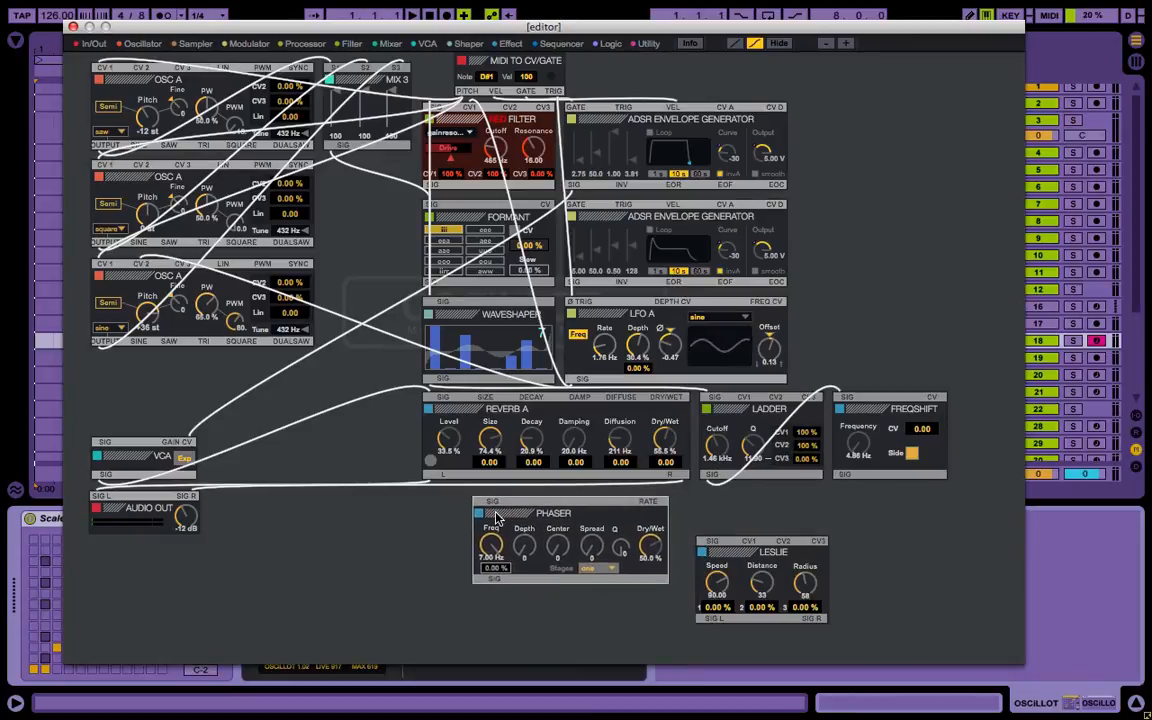
left_click_drag(844, 474, 491, 501)
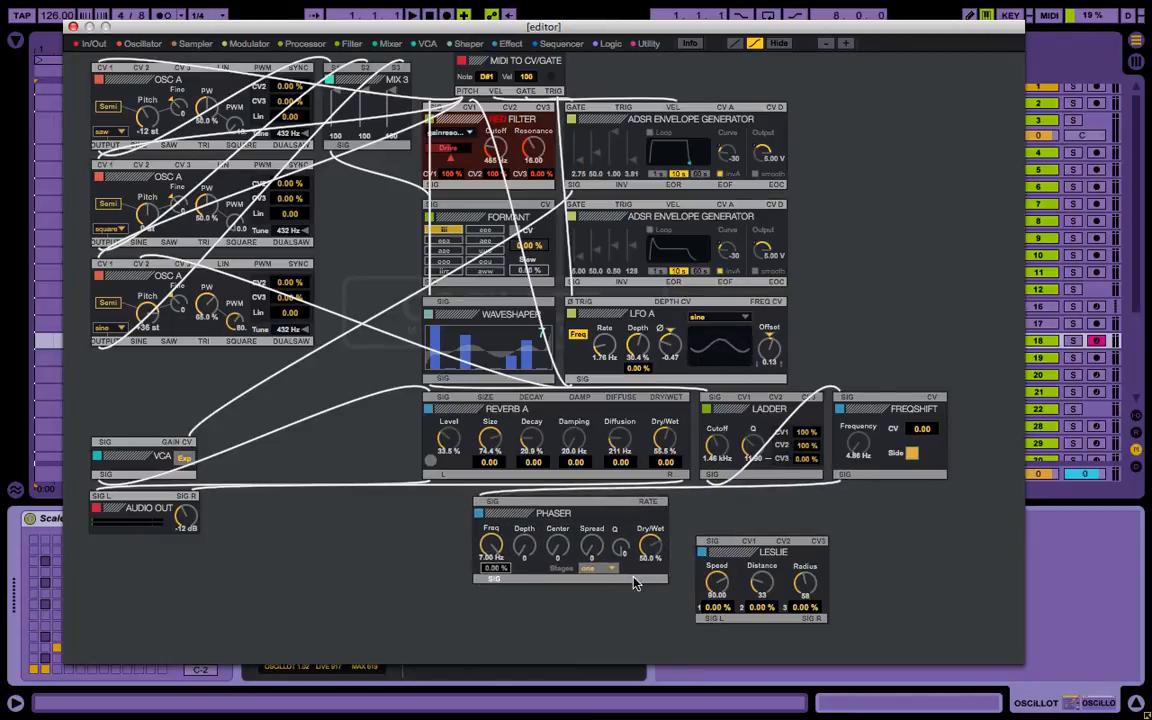
left_click_drag(493, 579, 705, 541)
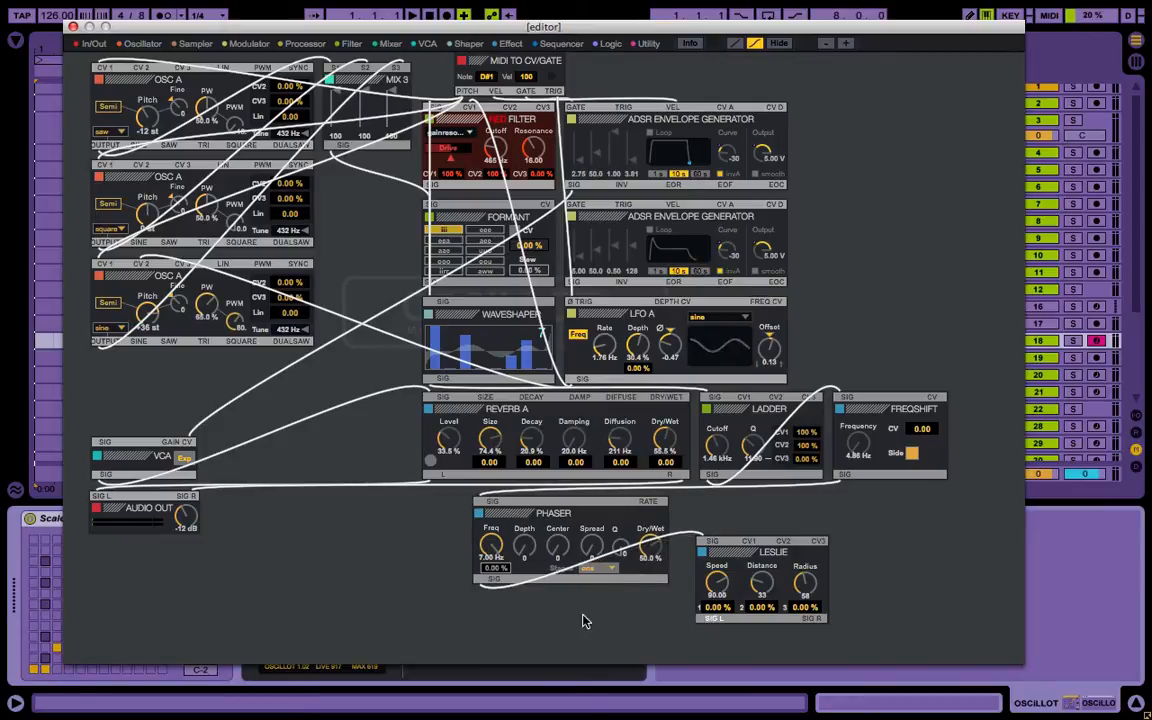
left_click_drag(712, 618, 368, 607)
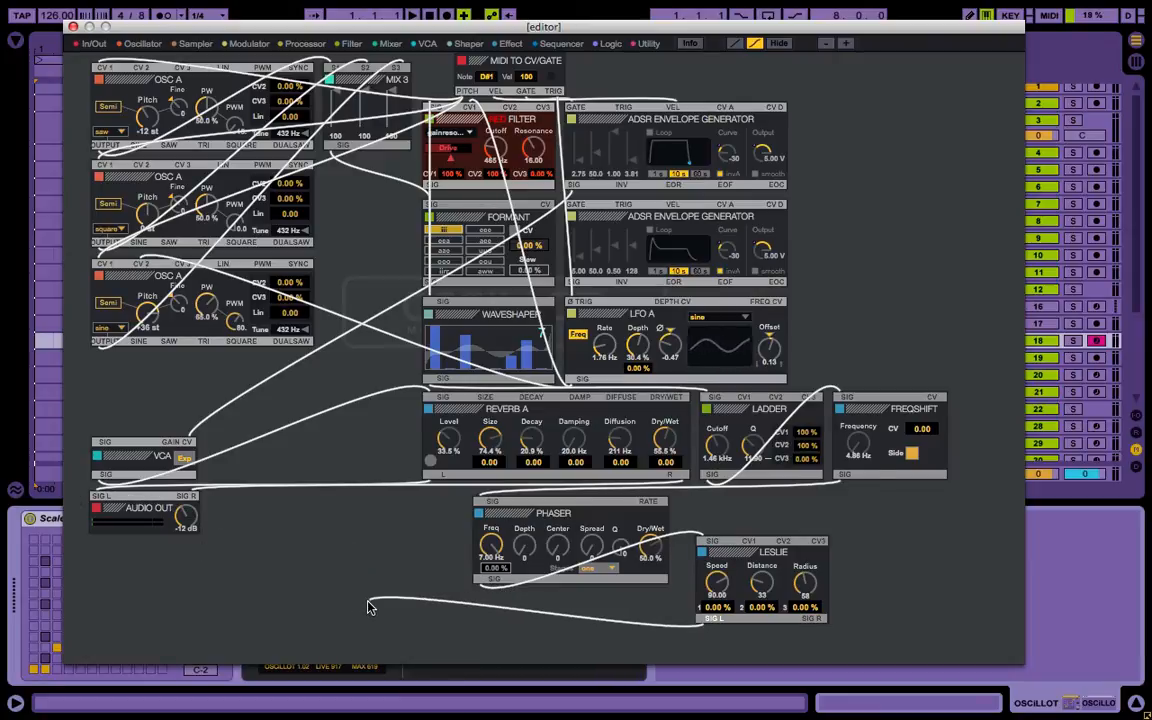
left_click_drag(368, 607, 368, 606)
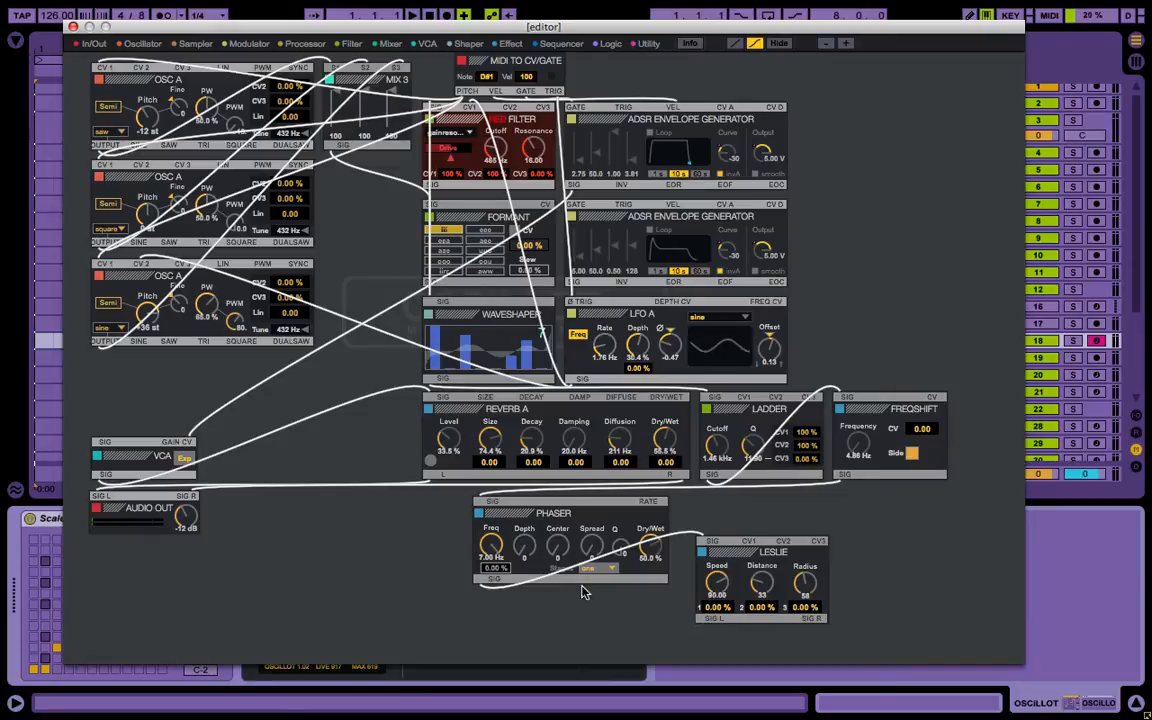
left_click_drag(741, 553, 725, 512)
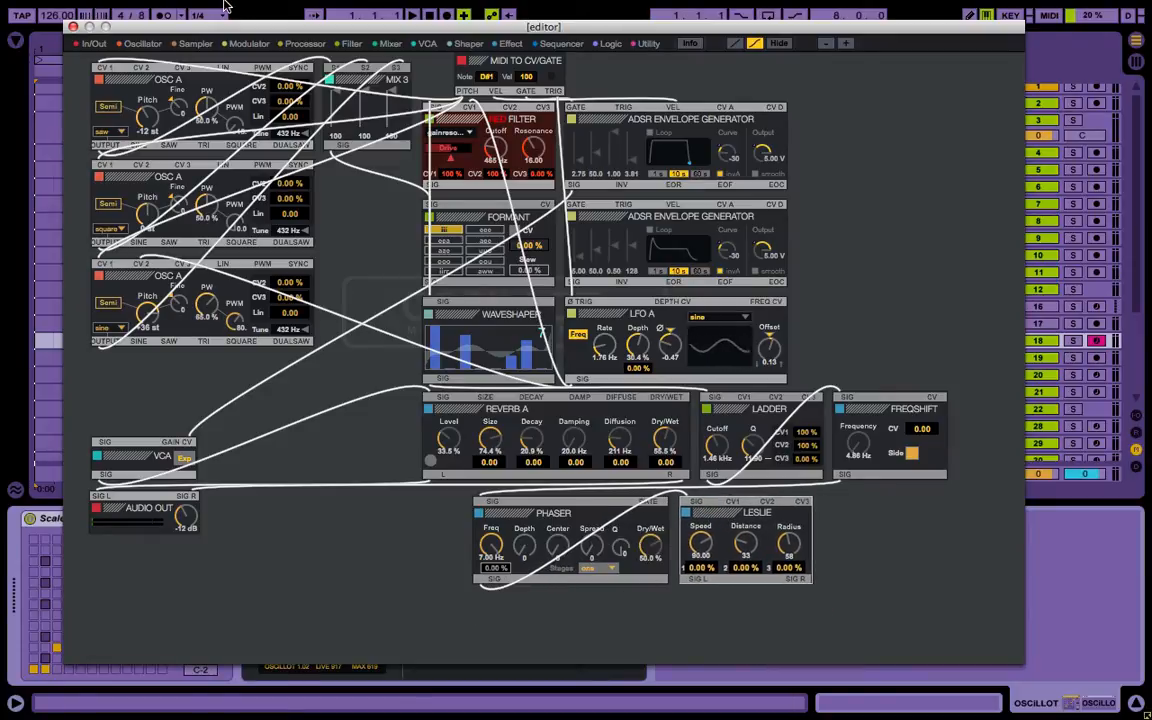
Add a Merge 4-1 beside the Leslie to combine the Leslie's left and right outputs and feed them into the VCA's signal input
left_click(388, 43)
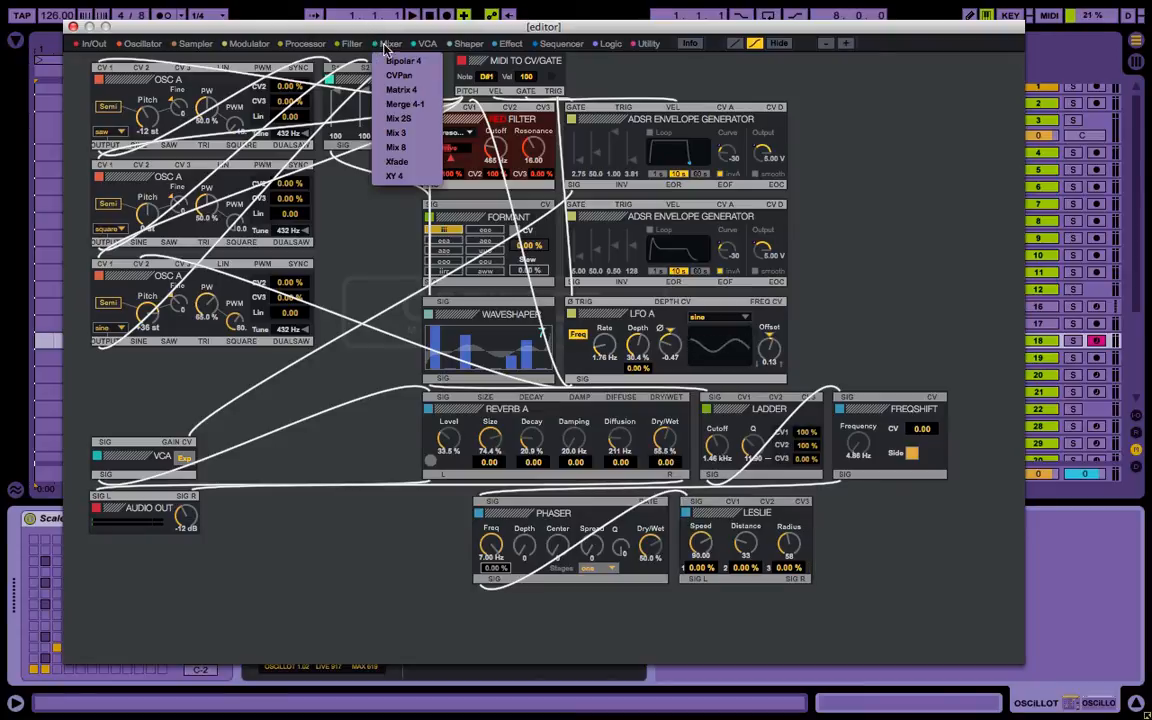
left_click(415, 104)
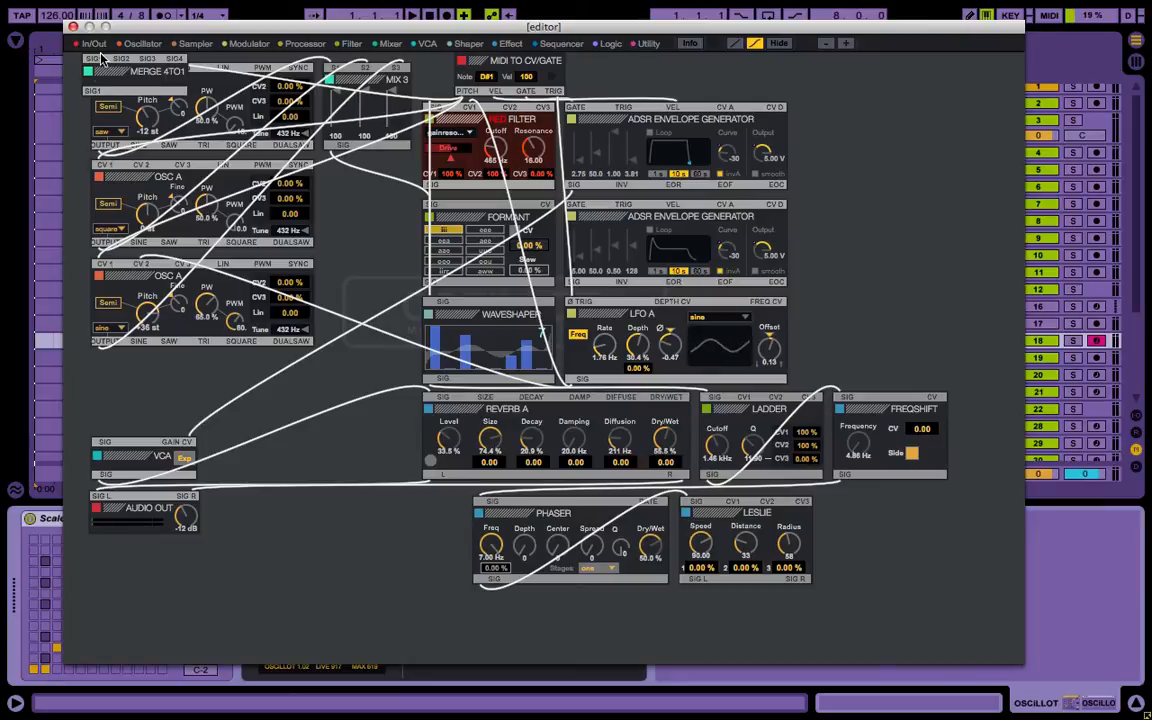
left_click_drag(107, 71, 60, 38)
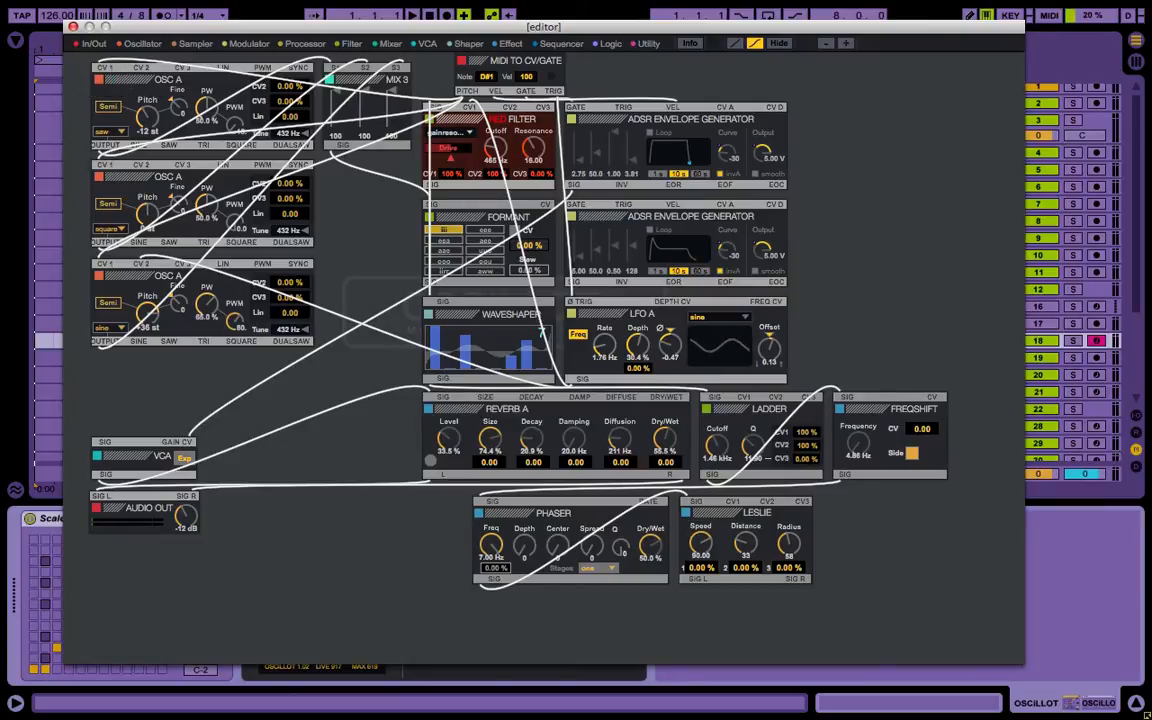
left_click_drag(600, 680, 852, 515)
left_click_drag(697, 579, 830, 518)
left_click_drag(796, 578, 103, 442)
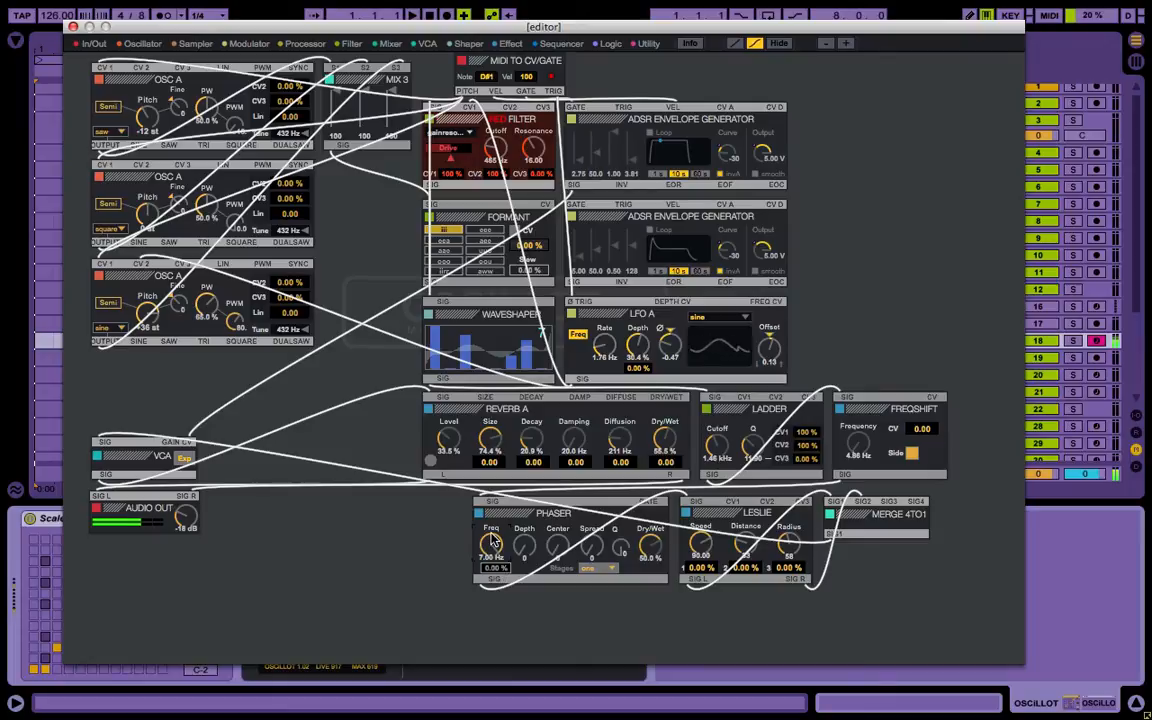
Set the Phaser's frequency to 1.13 Hz, depth to 87, spread to 39 and Q to 85, adjust its center, and choose four stages
left_click_drag(491, 545, 520, 475)
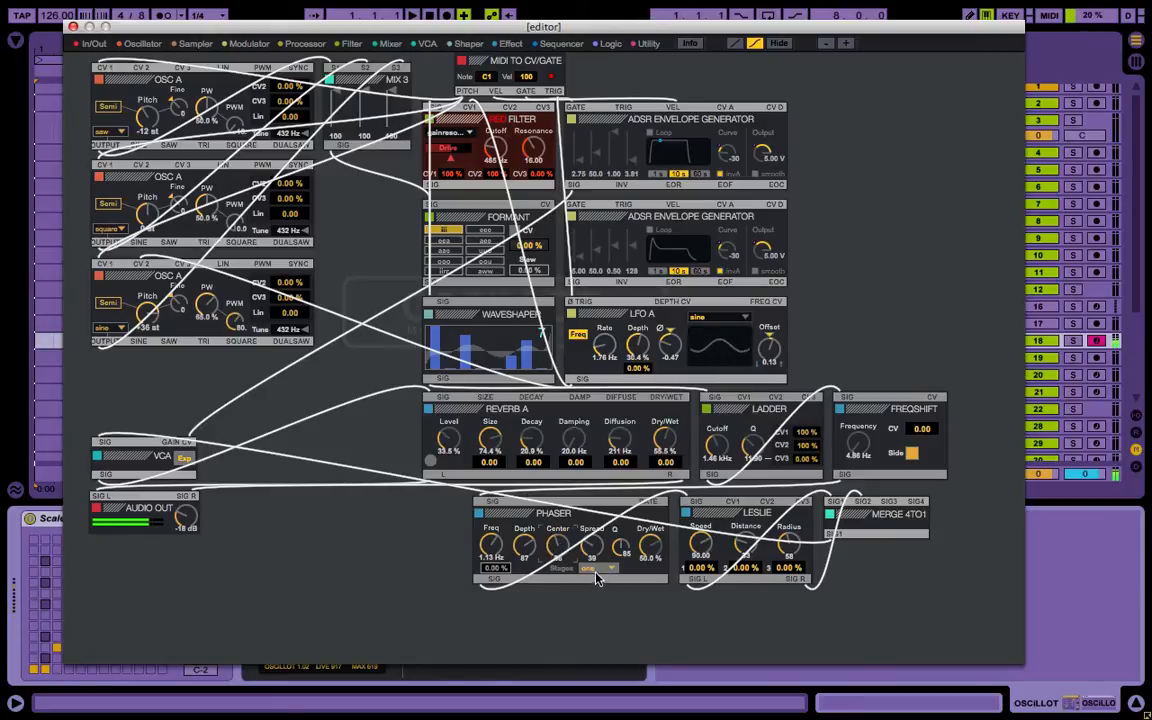
left_click(590, 568)
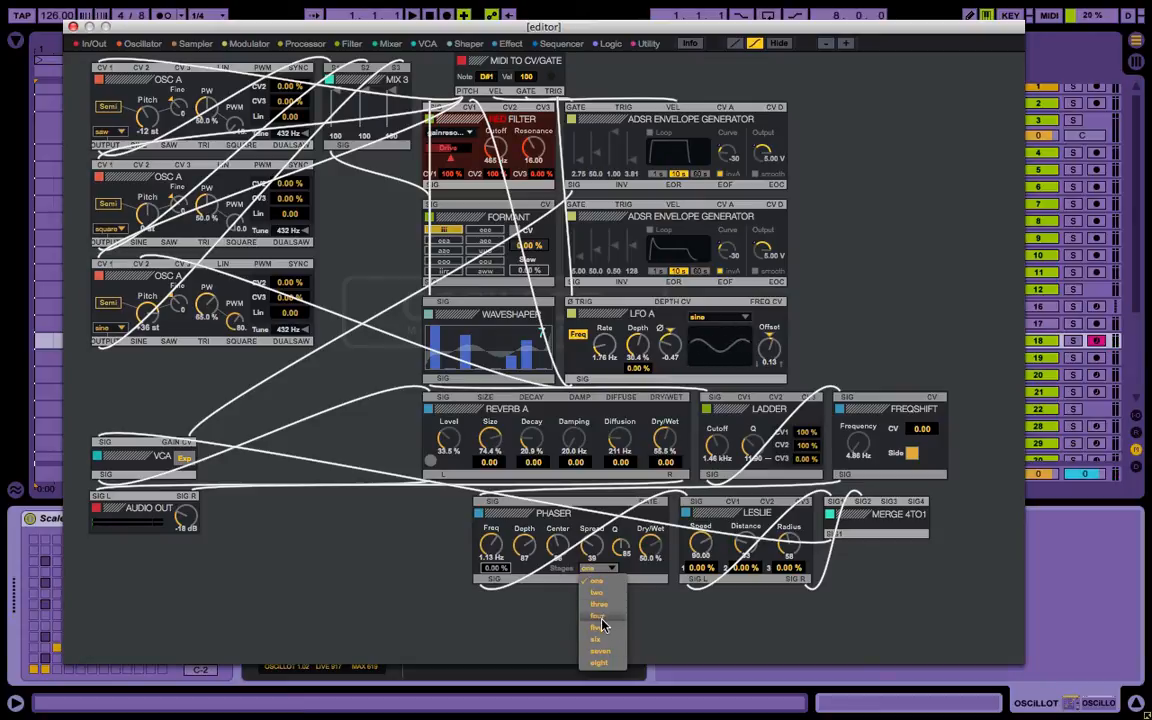
left_click(600, 615)
Lower the Phaser's frequency to about 0.51 Hz, set Q to 10 and dry/wet to 53.4 %, and readjust its center
mouse_move(492, 545)
left_mouse_down()
mouse_move(492, 580)
mouse_move(492, 505)
mouse_move(492, 603)
mouse_move(481, 553)
left_mouse_up()
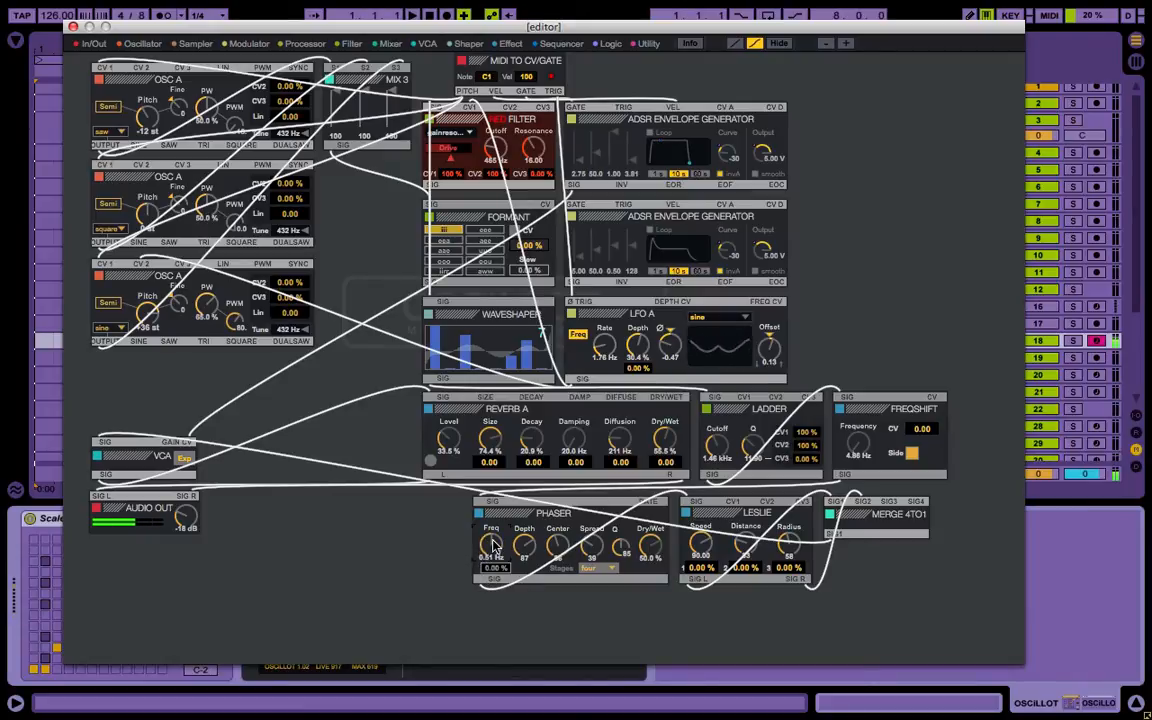
left_click_drag(647, 549, 623, 620)
left_click_drag(559, 549, 559, 552)
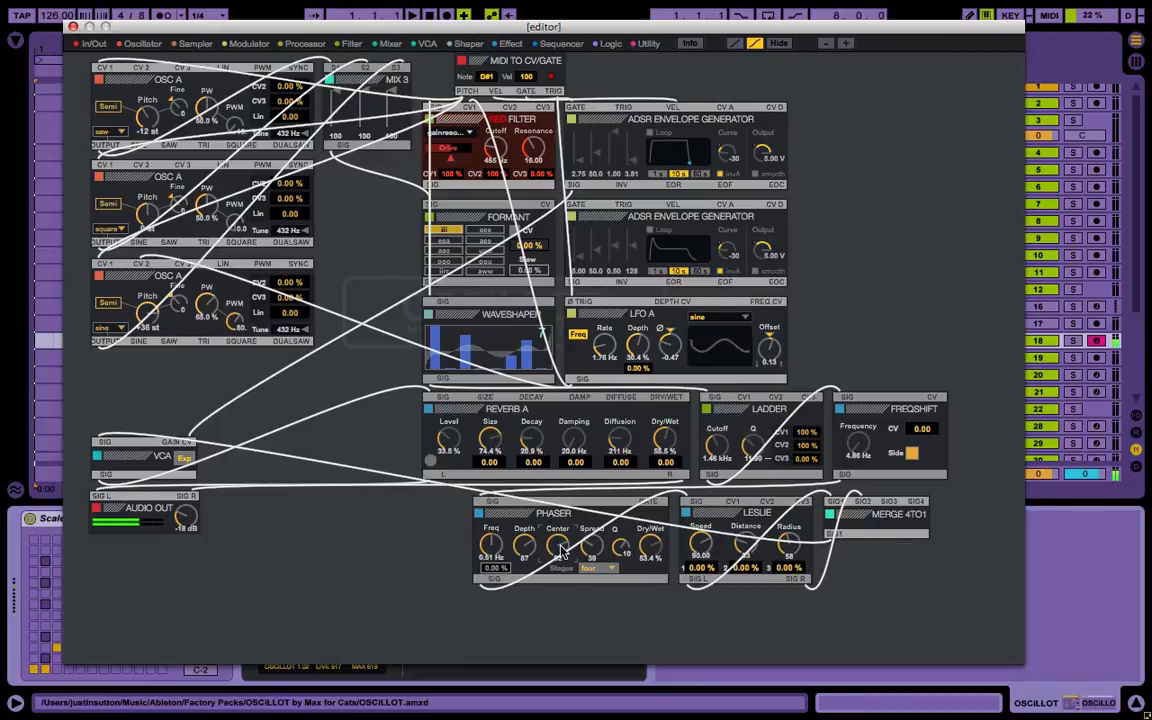
Play test notes through the phased patch in keyboard octaves up to C2–D3 and down to C-1–D0
key("z")
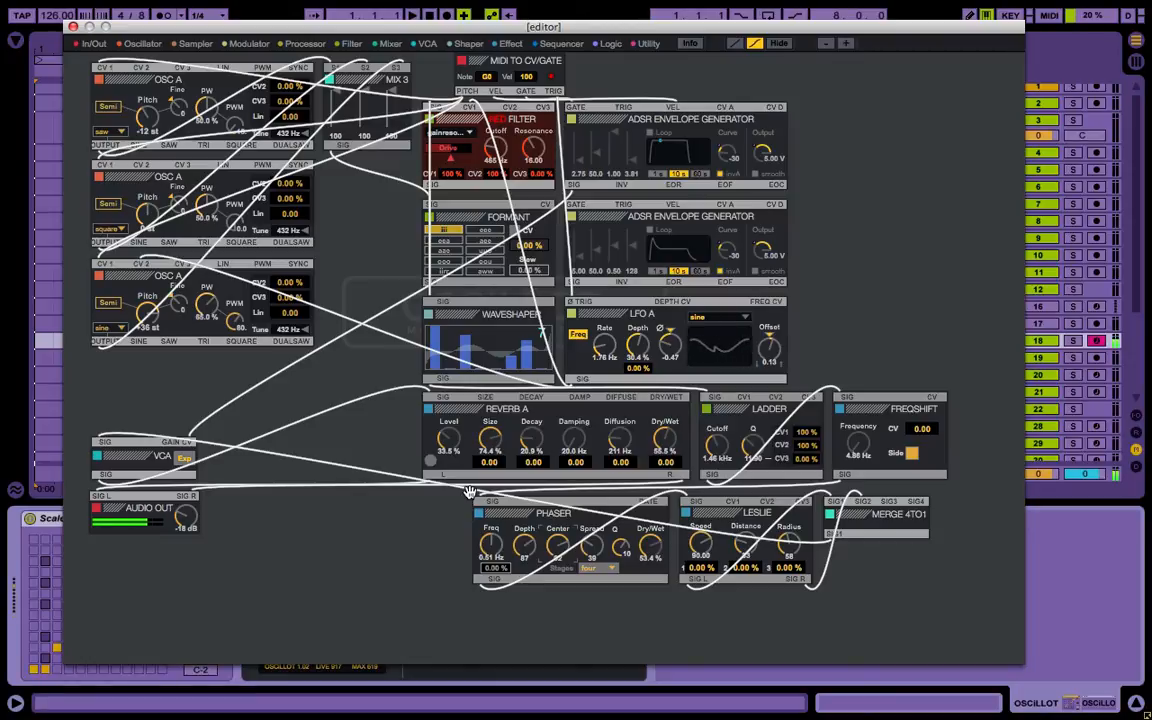
key("x")
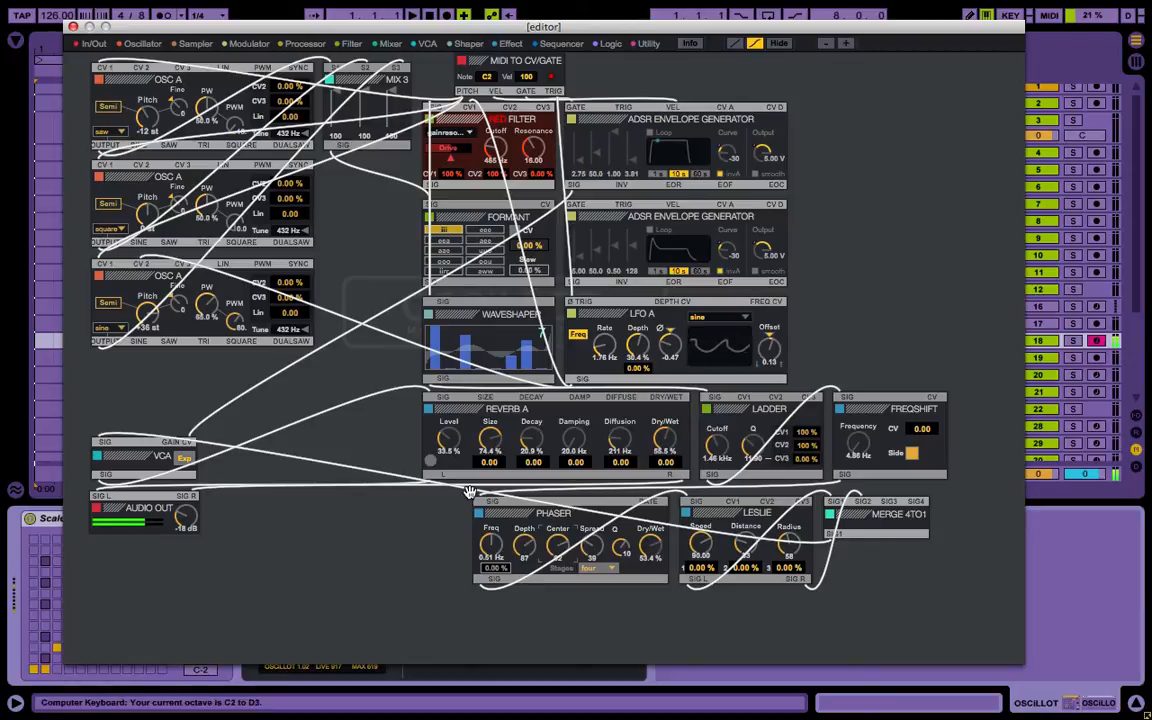
key("z")
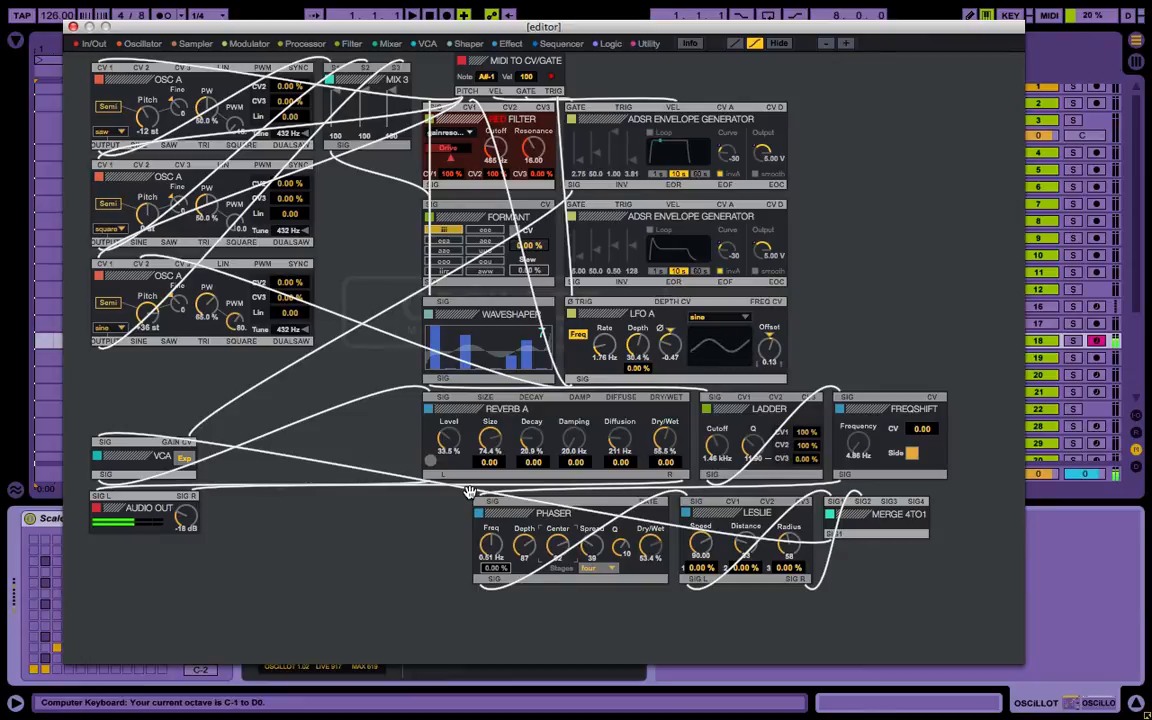
key("s")
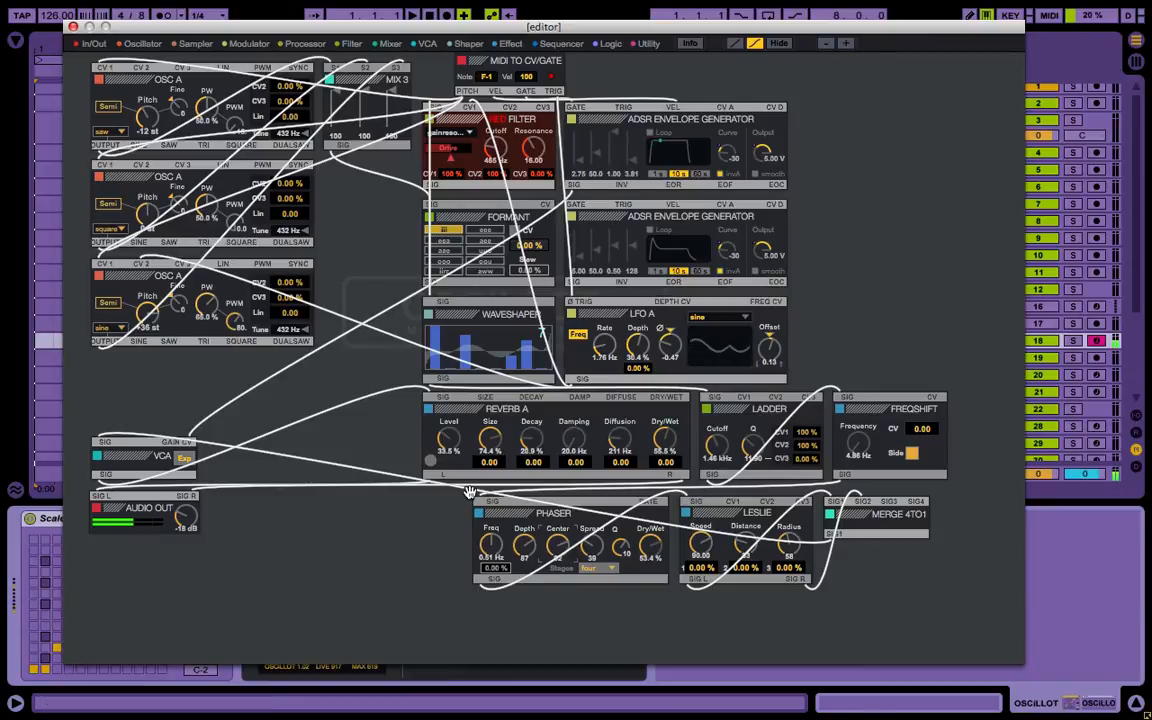
key("f")
Compare the Formant's third-row vowels on low notes and select the second vowel in the second column
left_click(481, 252)
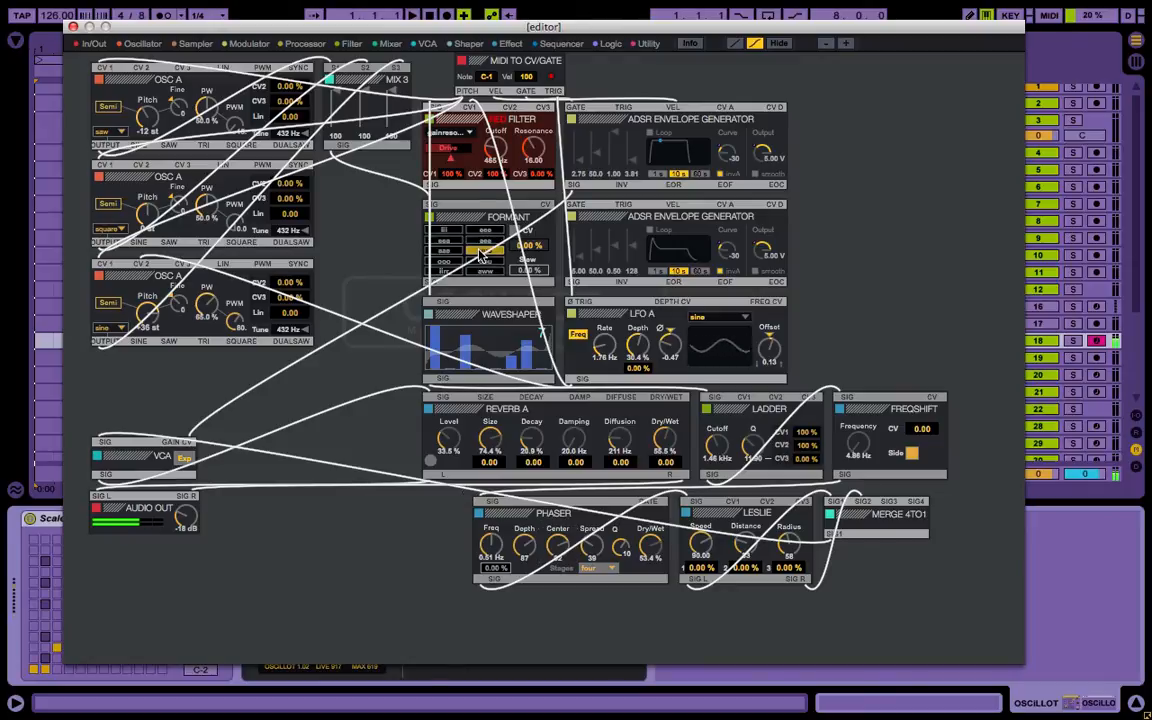
left_click(441, 252)
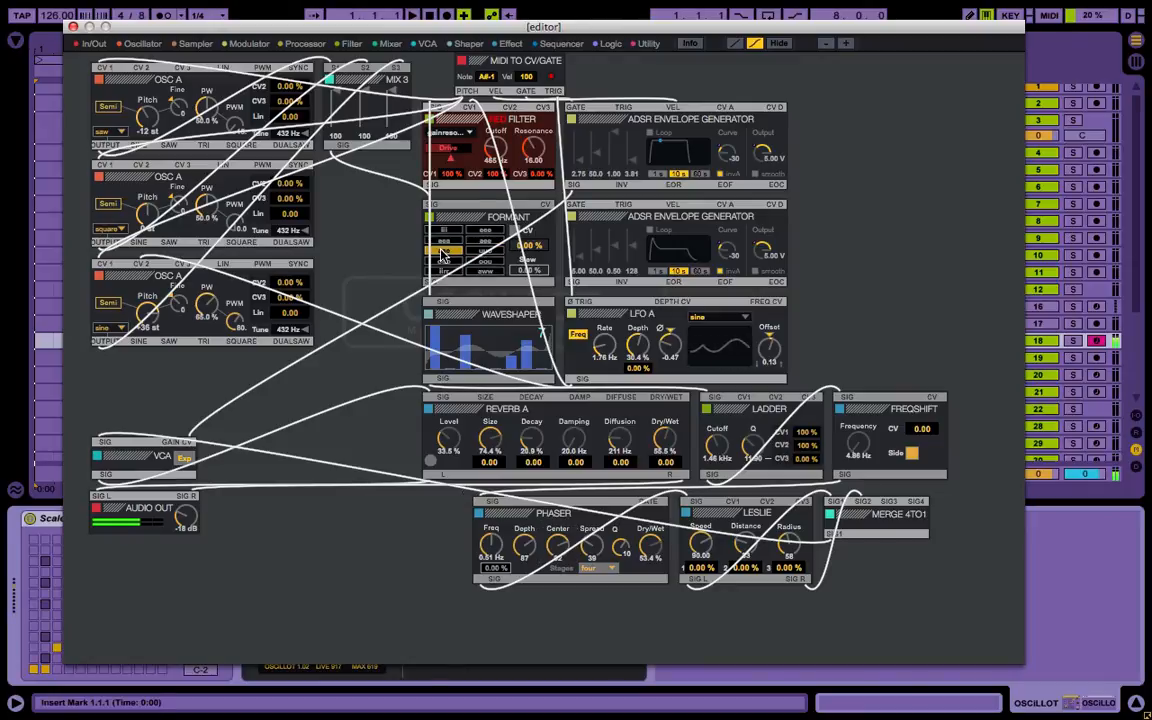
key("a")
key("x")
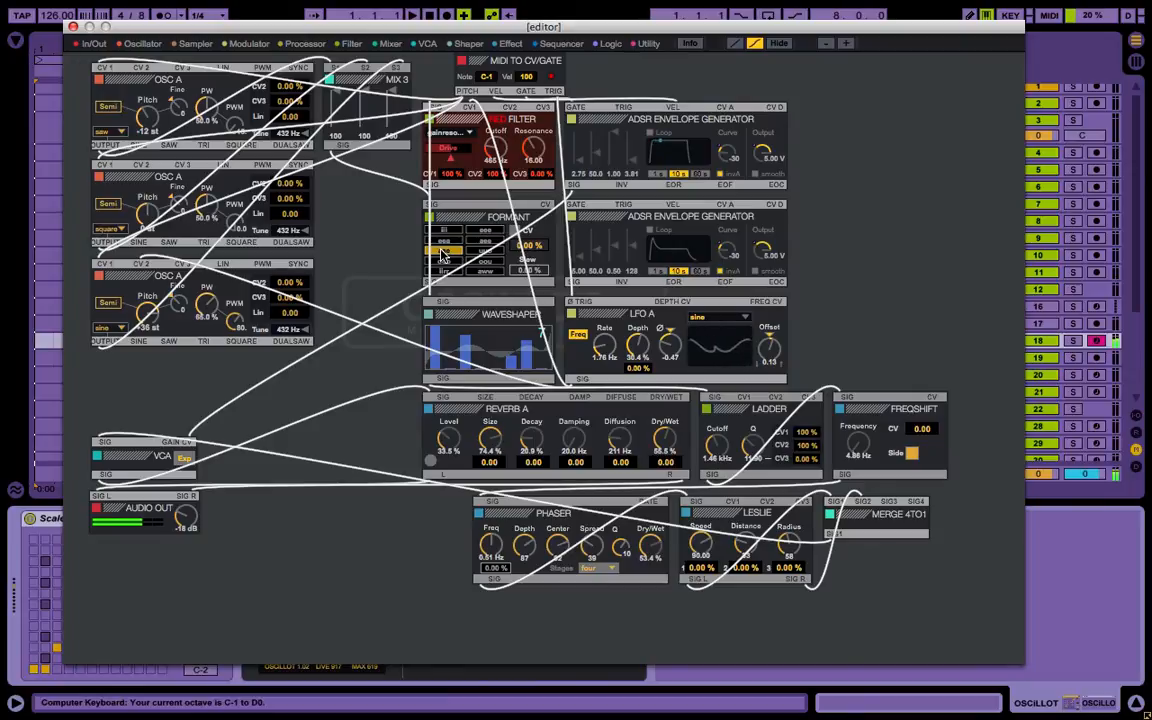
key("u")
left_click(470, 254)
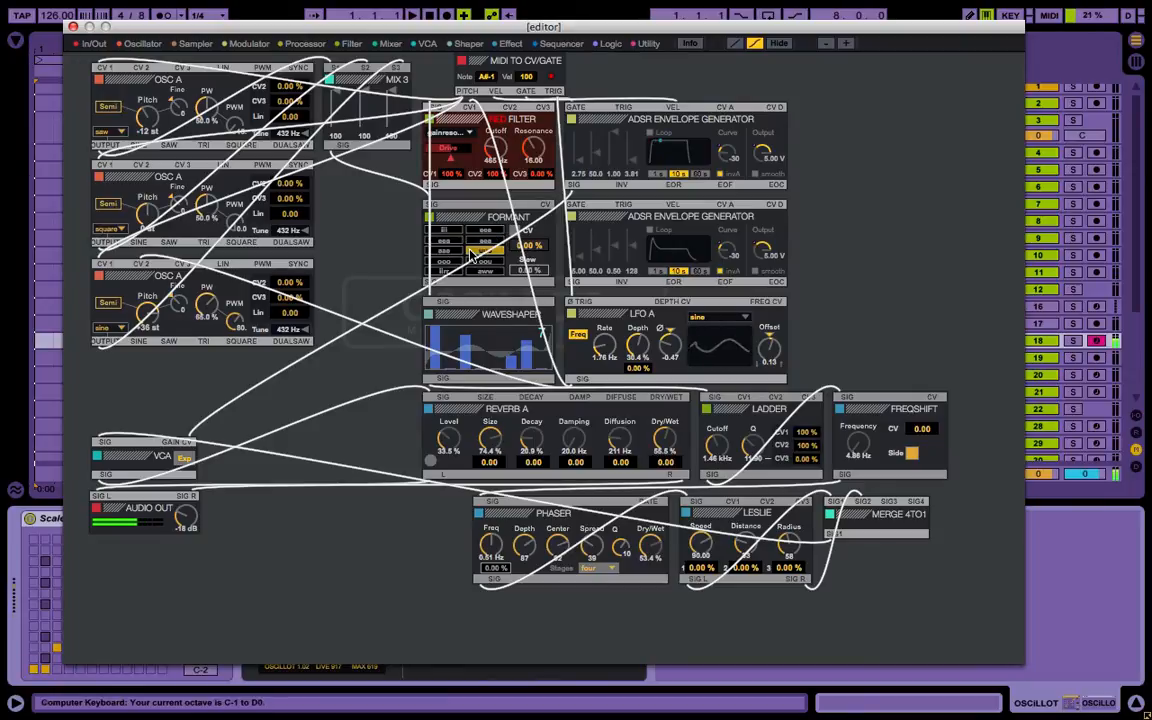
key("g")
left_click(477, 240)
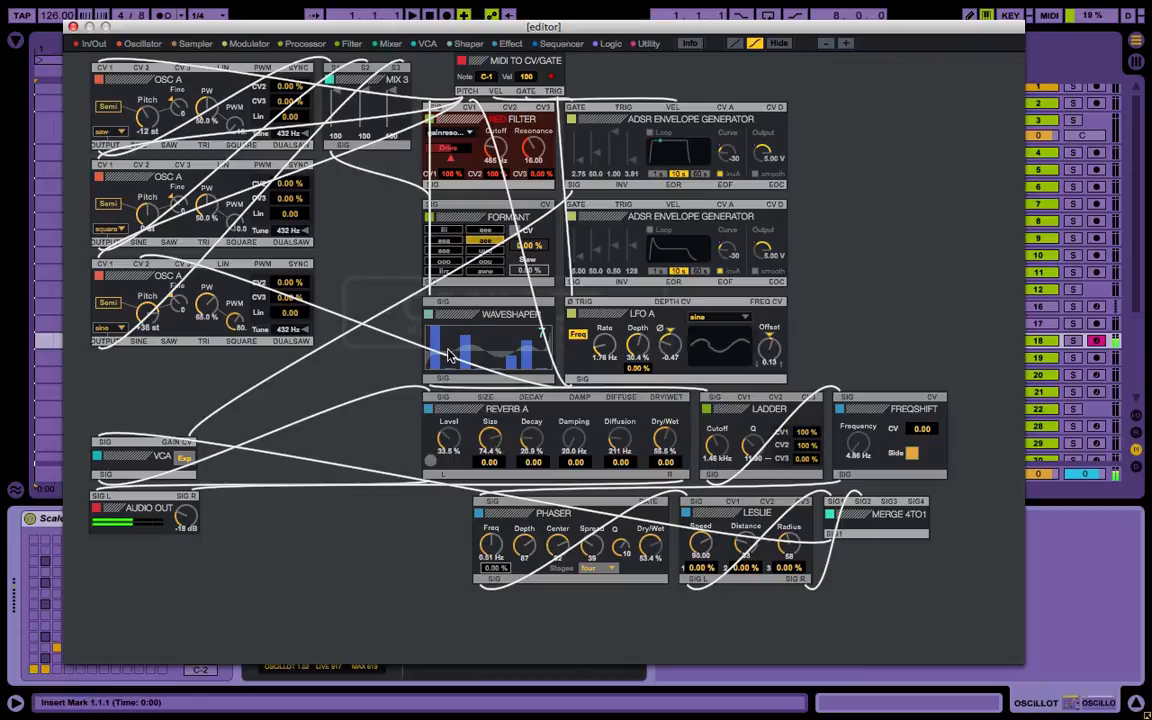
Reshape the Waveshaper while playing low notes by lowering its third and seventh bars and raising its fifth bar
left_click(526, 354)
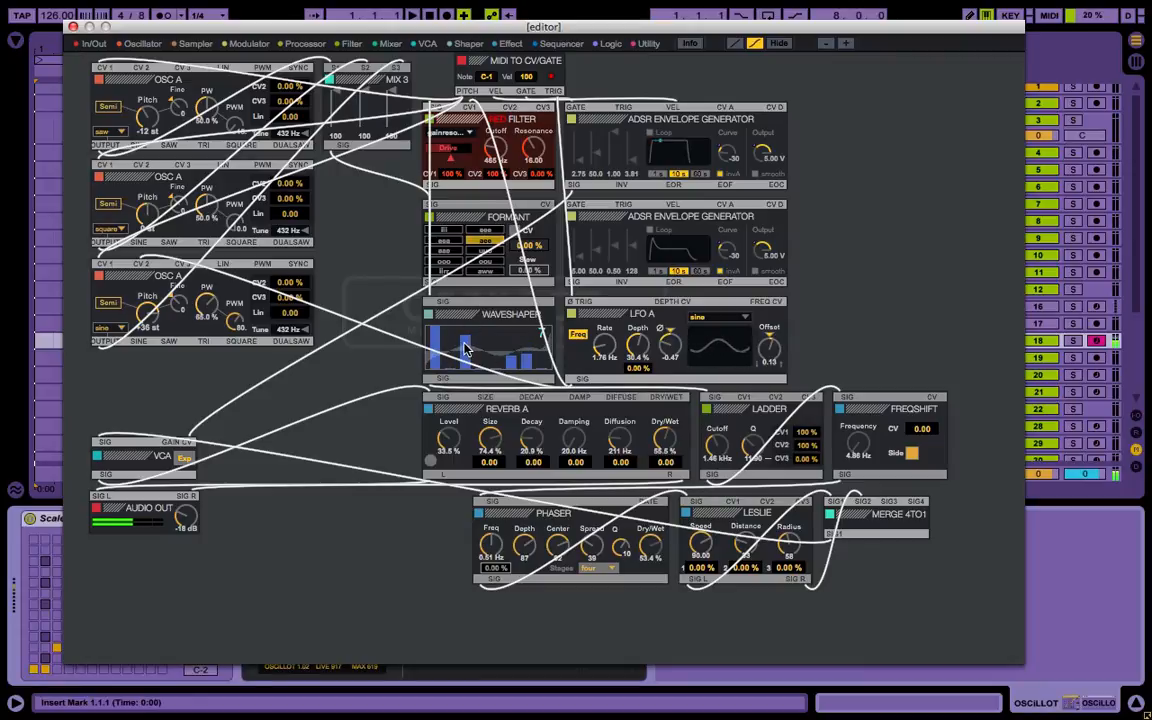
left_click(464, 346)
left_click(527, 338)
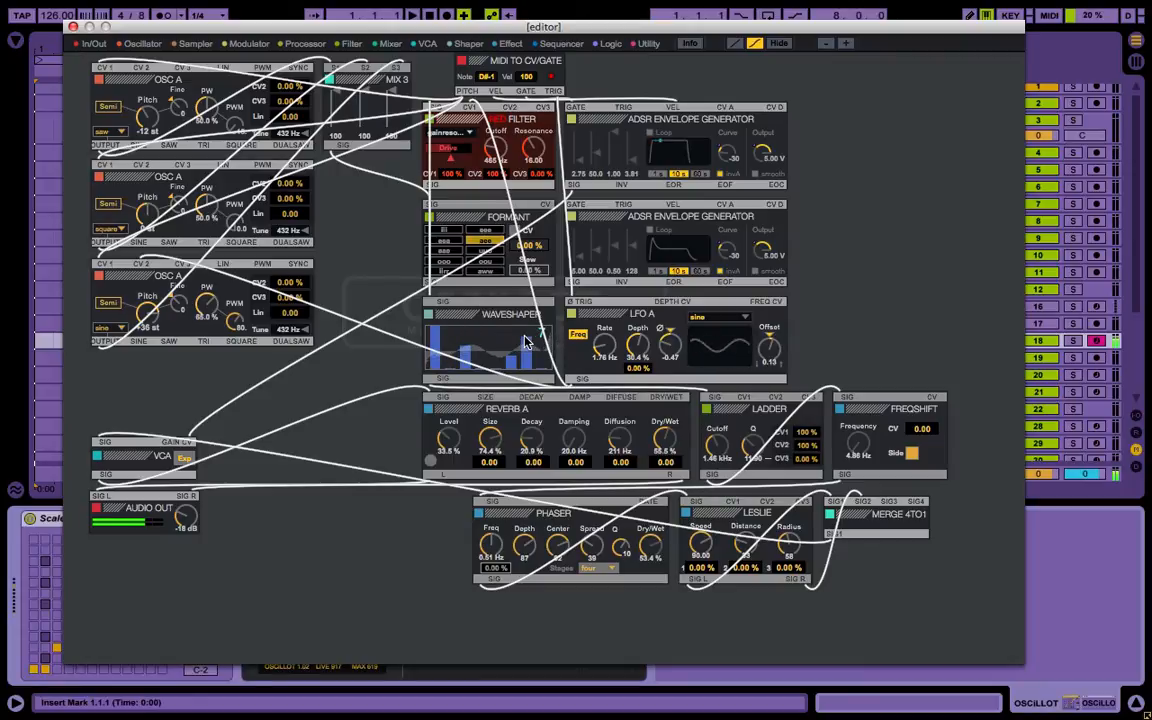
left_click(530, 366)
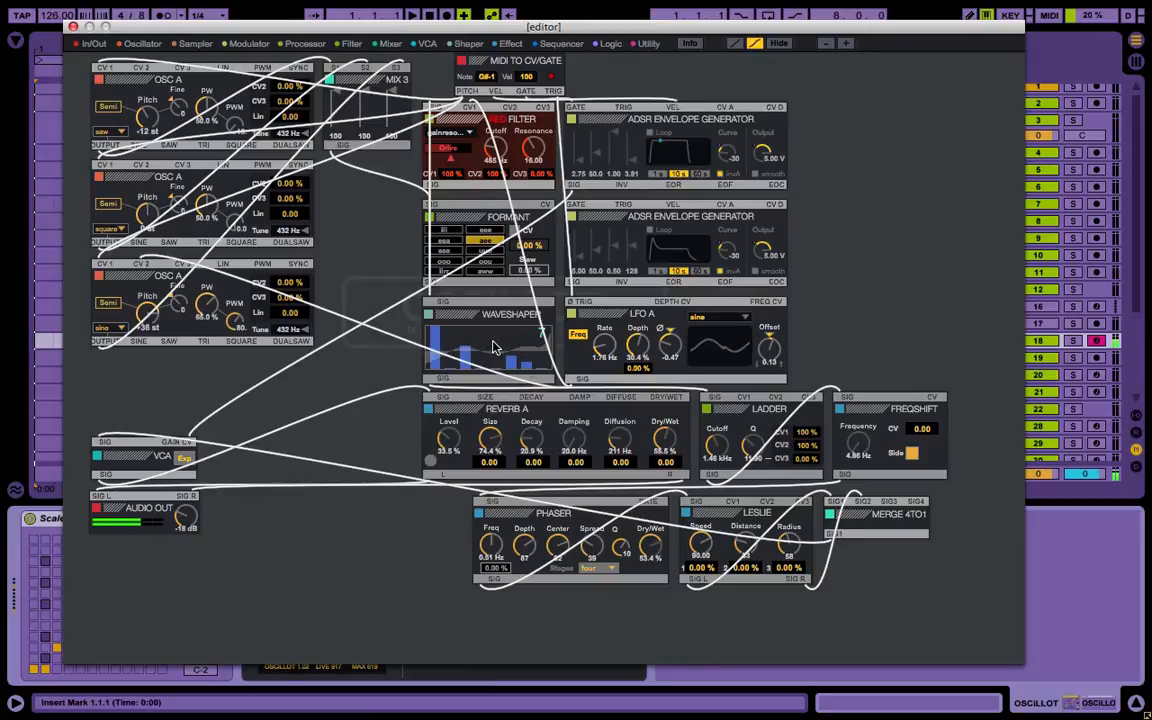
left_click_drag(492, 341, 488, 353)
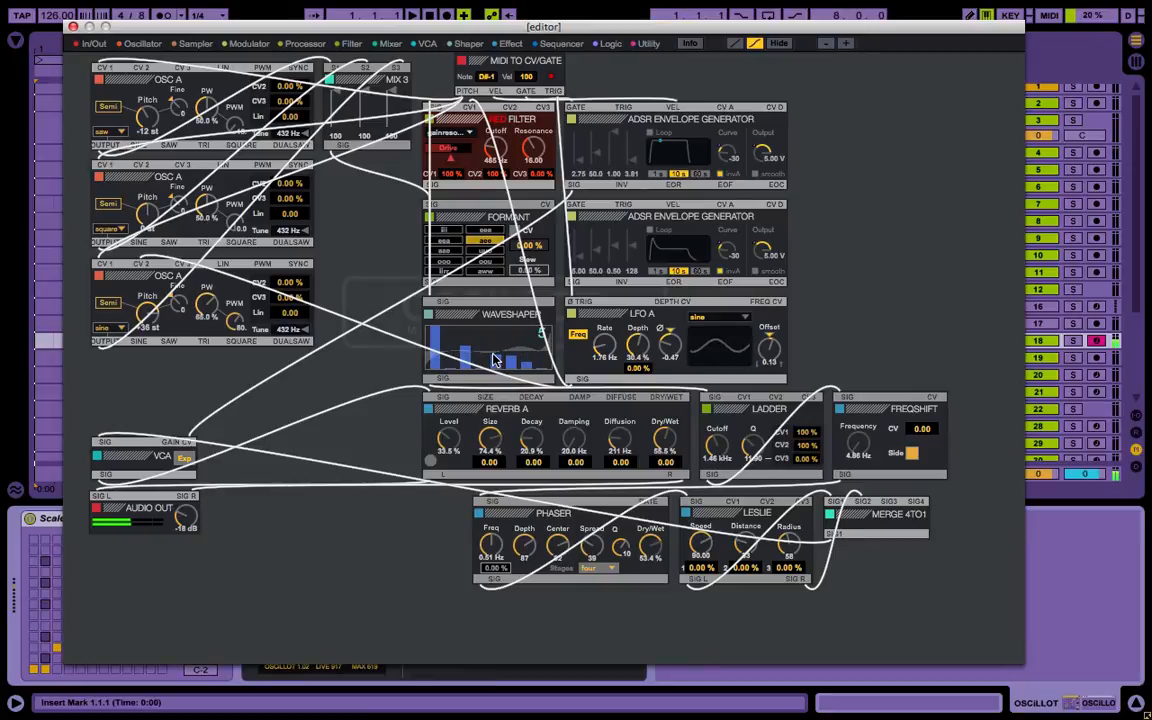
left_click(465, 352)
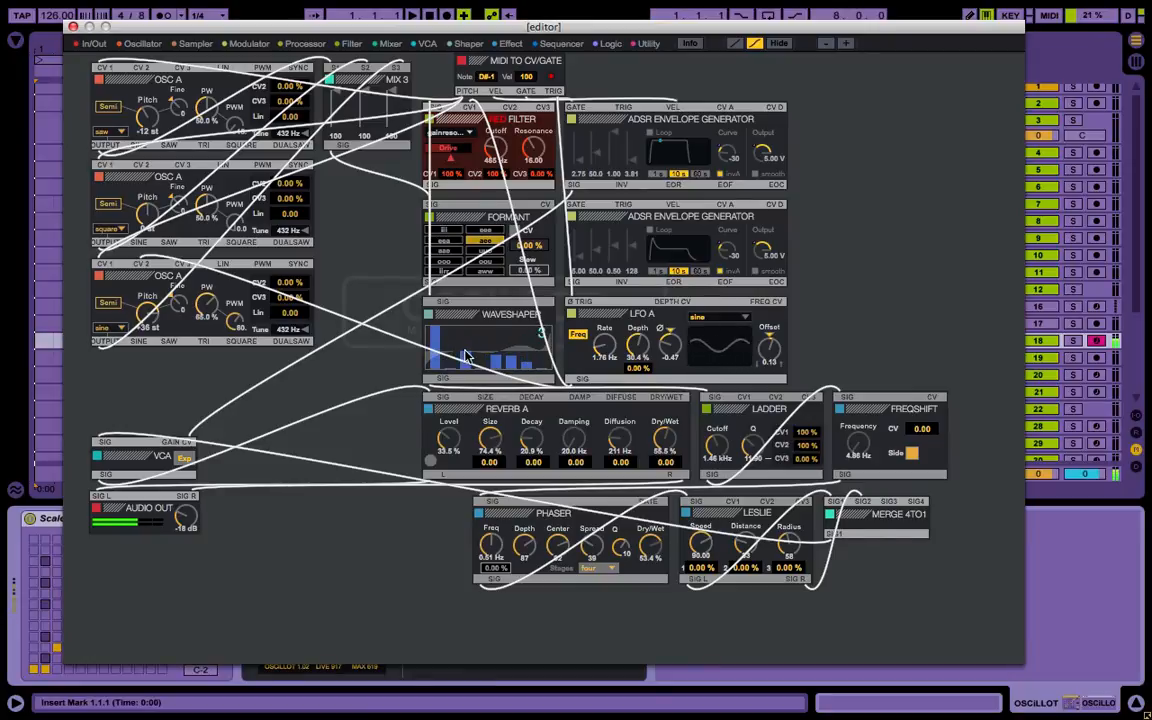
Raise the Waveshaper's sixth bar while playing test notes in the C0–D1 and C1–D2 keyboard octaves
key("z")
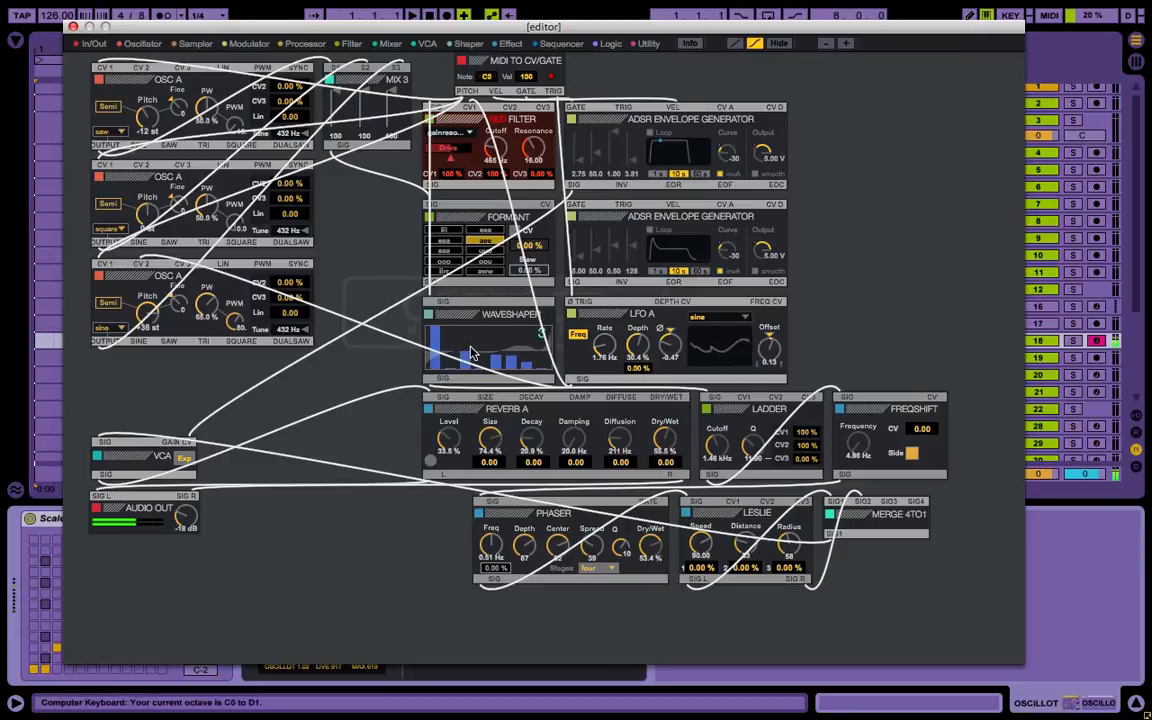
key("x")
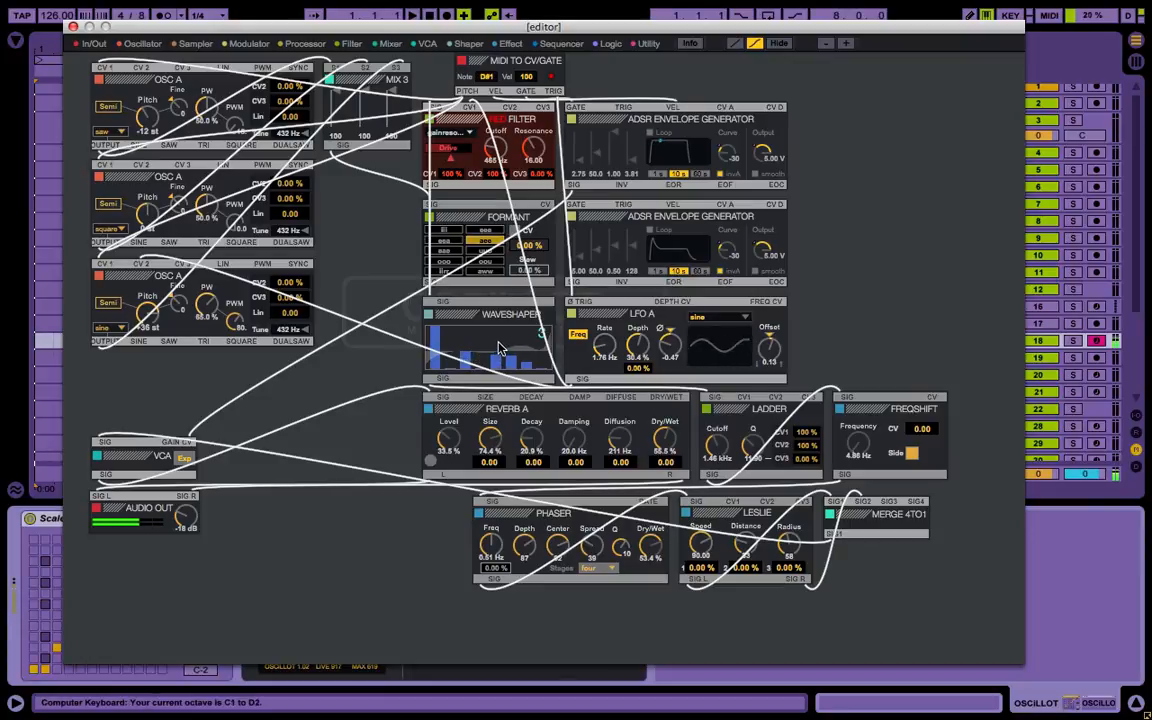
left_click(508, 342)
key("g")
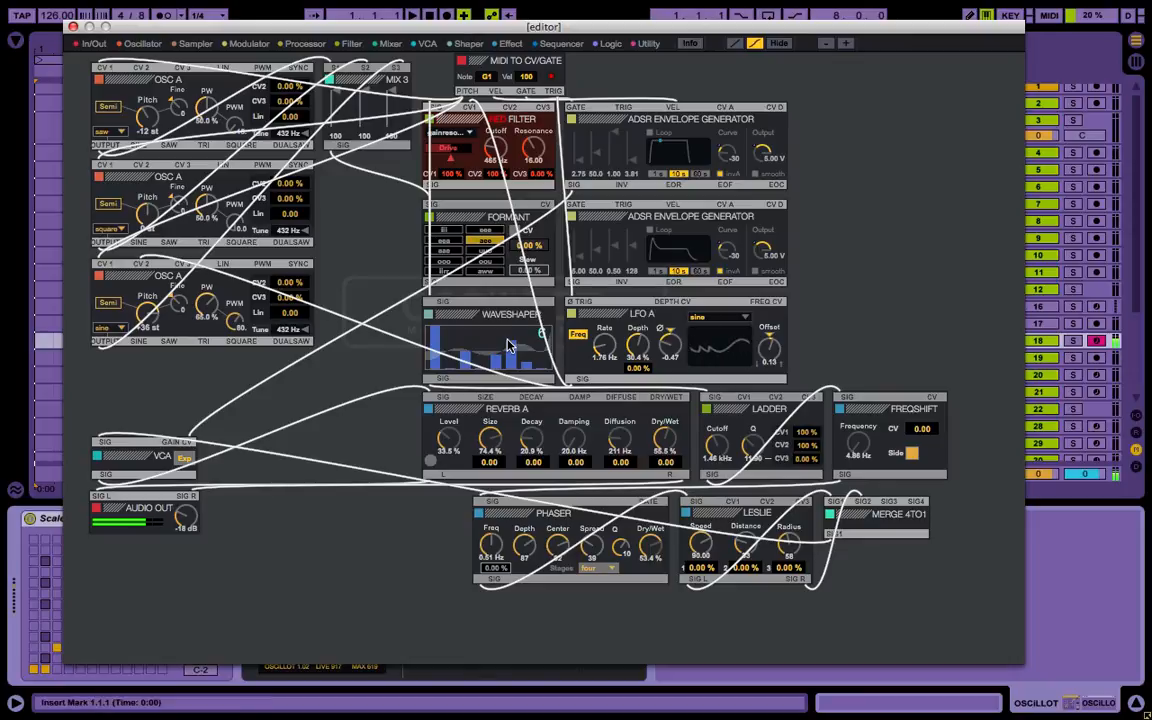
key("e")
key("g")
key("e")
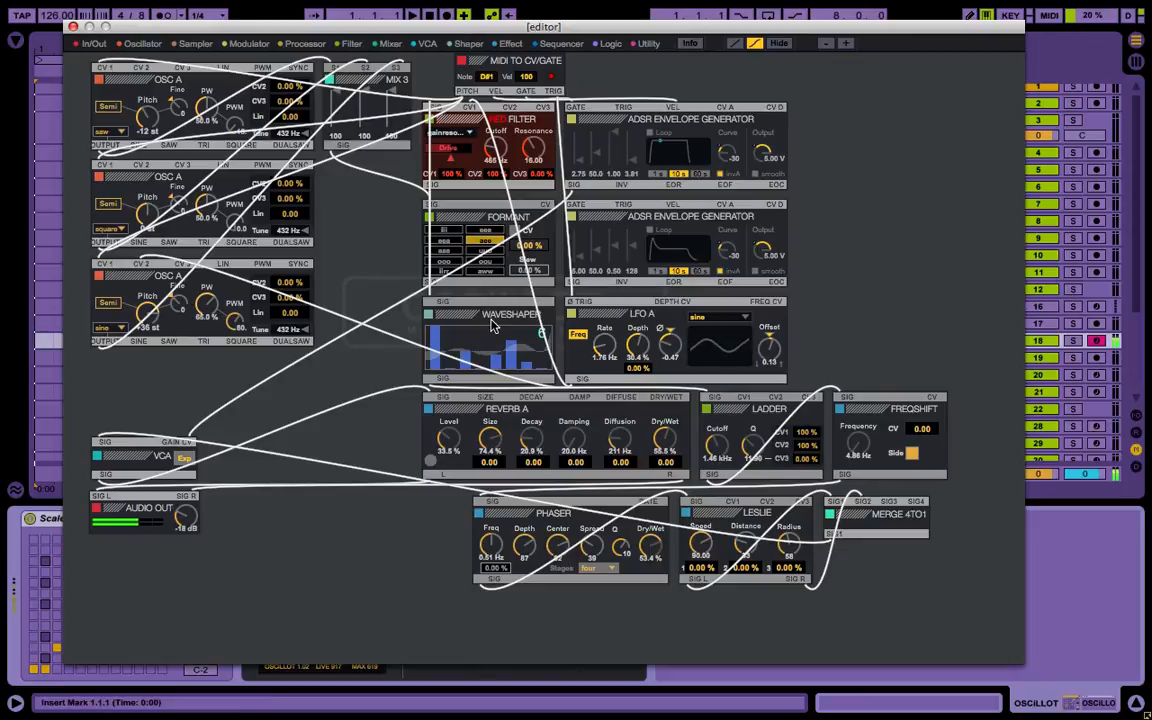
key("g")
Compare the Formant's second- and third-row vowels on low notes and reselect the second vowel in the second column
left_click(452, 252)
key("e")
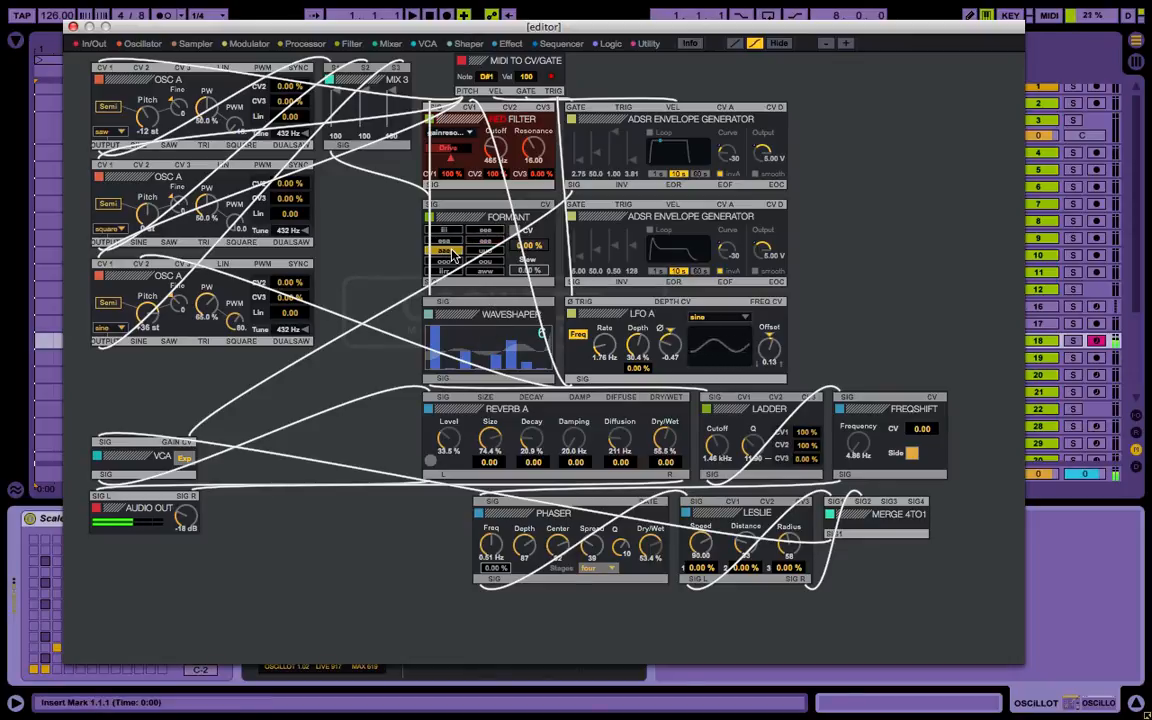
left_click(447, 241)
key("a")
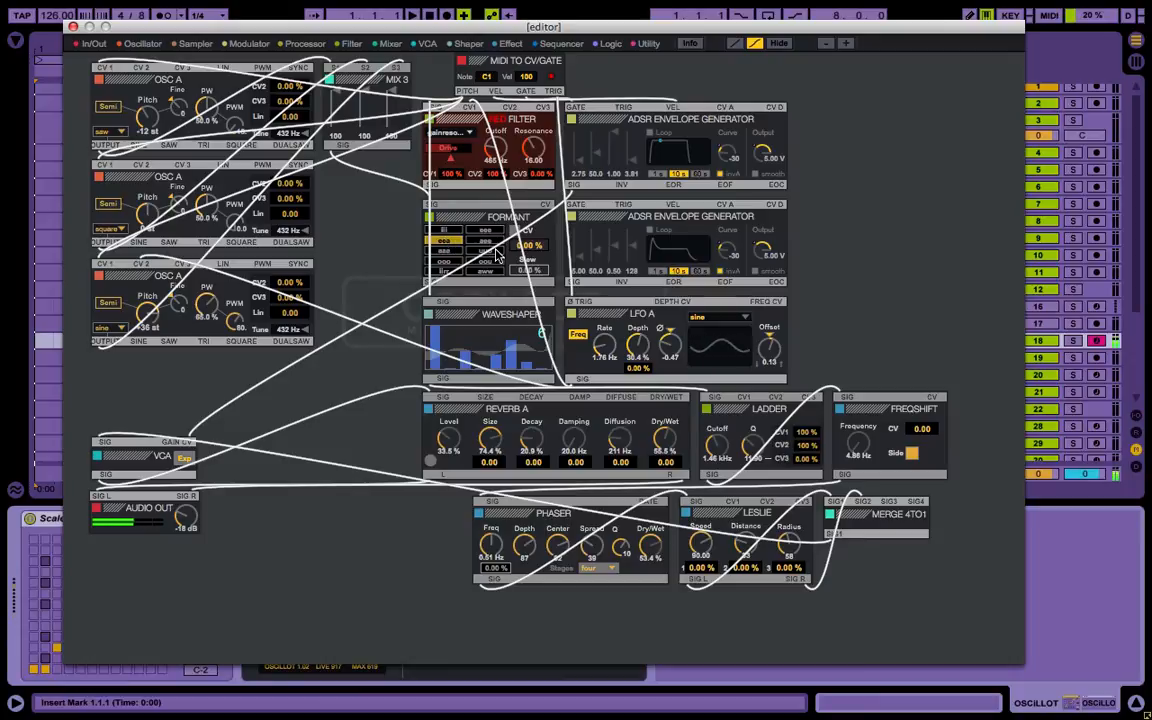
key("g")
left_click(490, 249)
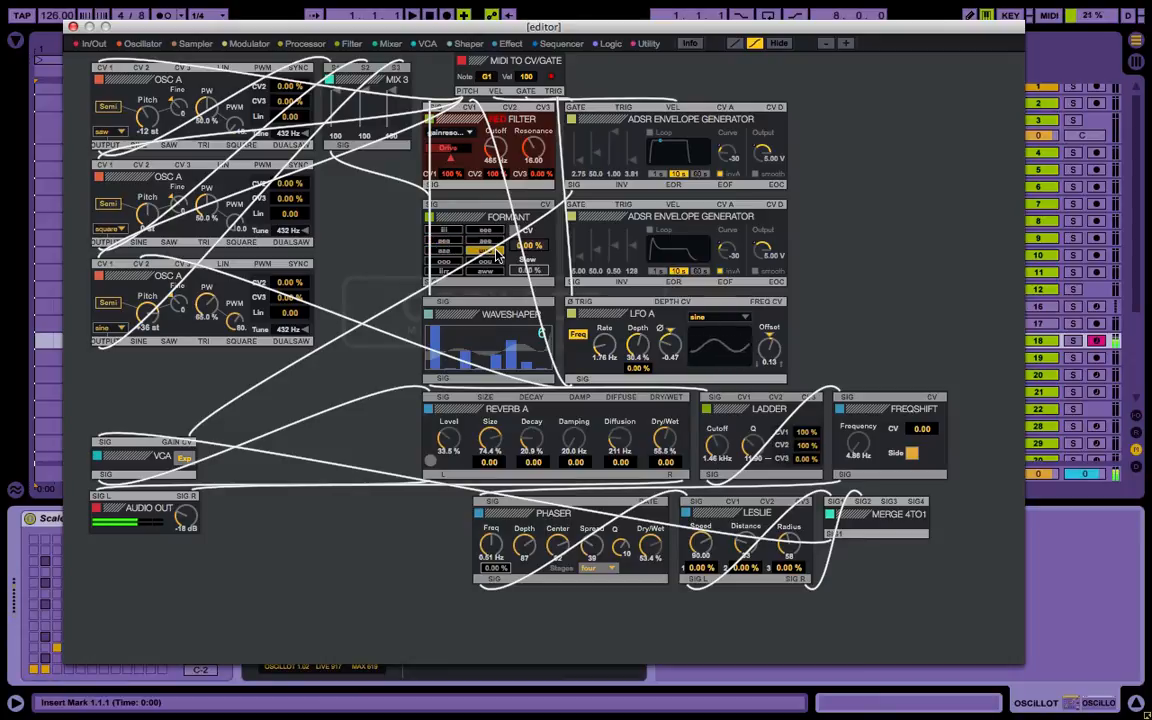
key("a")
left_click(483, 242)
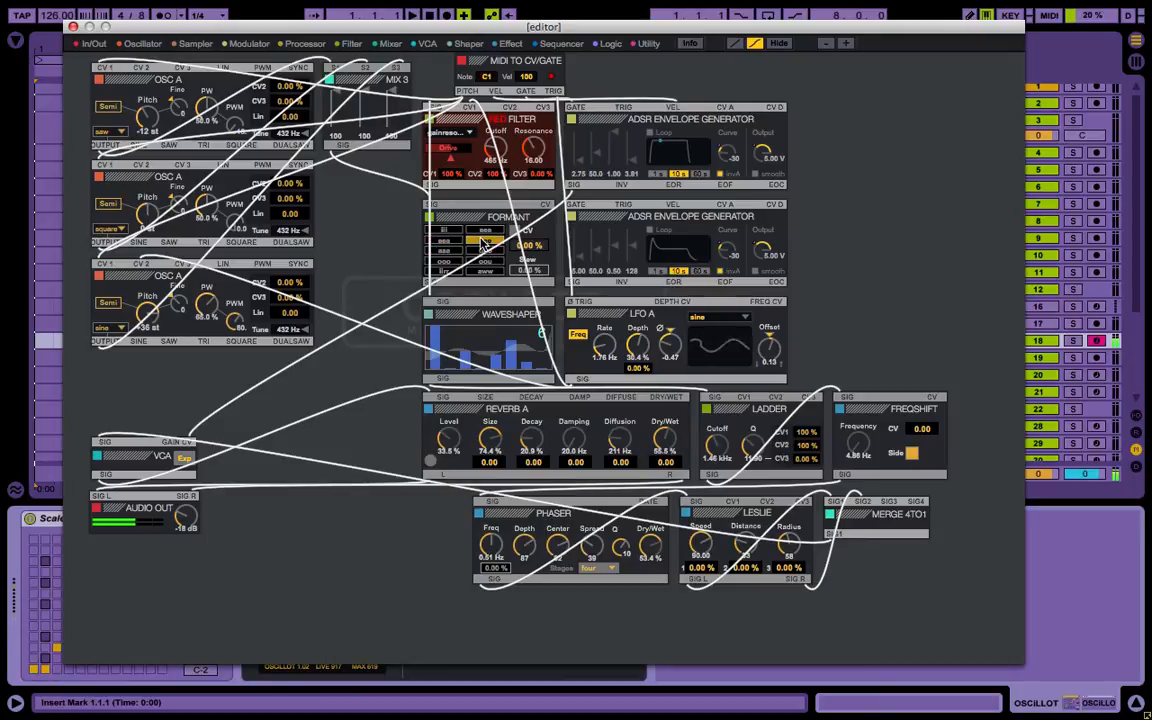
key("a")
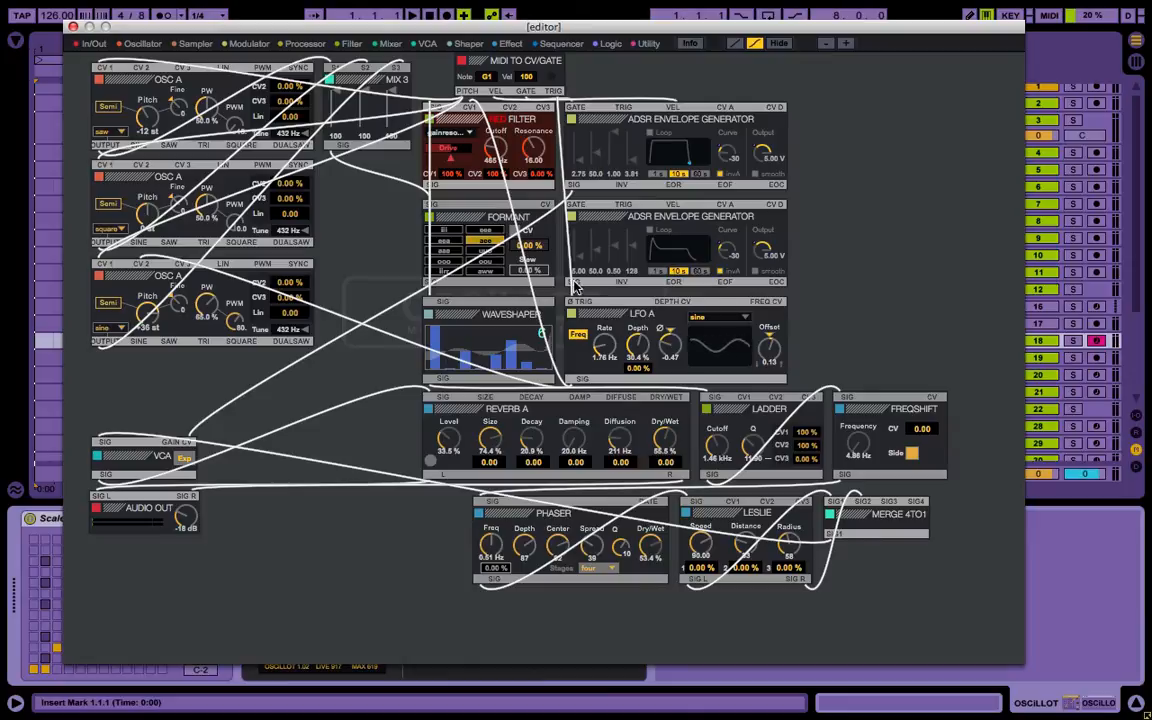
Feed the MIDI gate into the second ADSR envelope and route the envelope's output to the Ladder's CV1
left_click(578, 208)
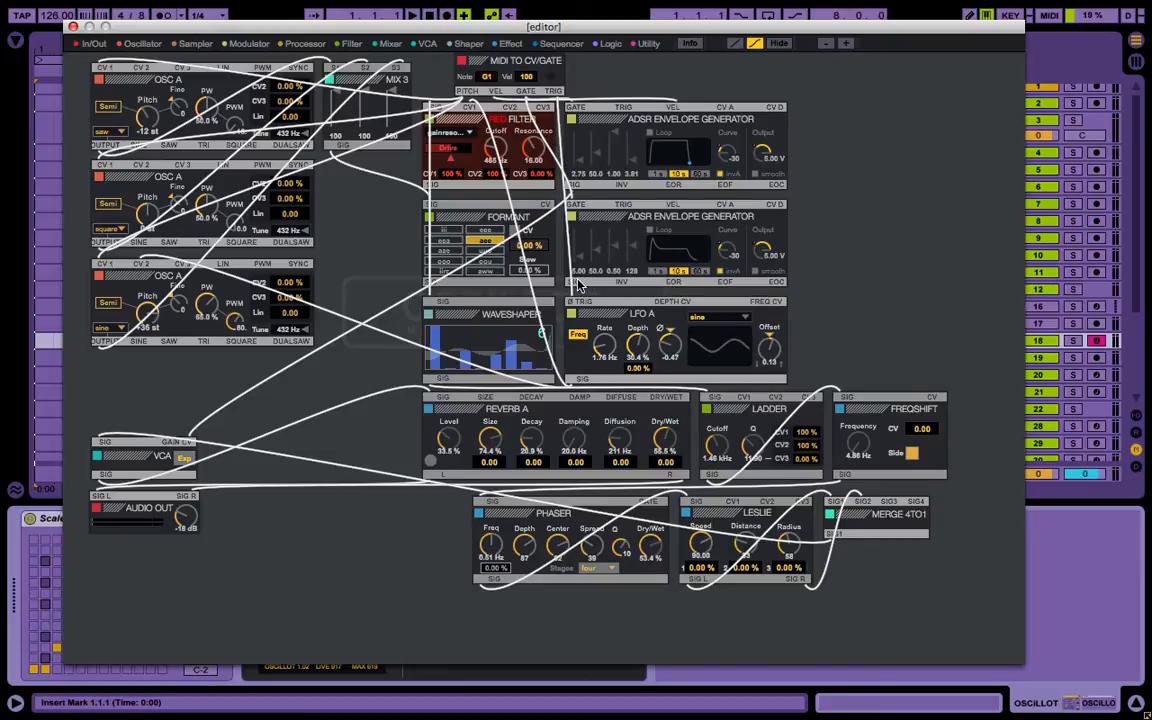
left_click_drag(577, 287, 740, 398)
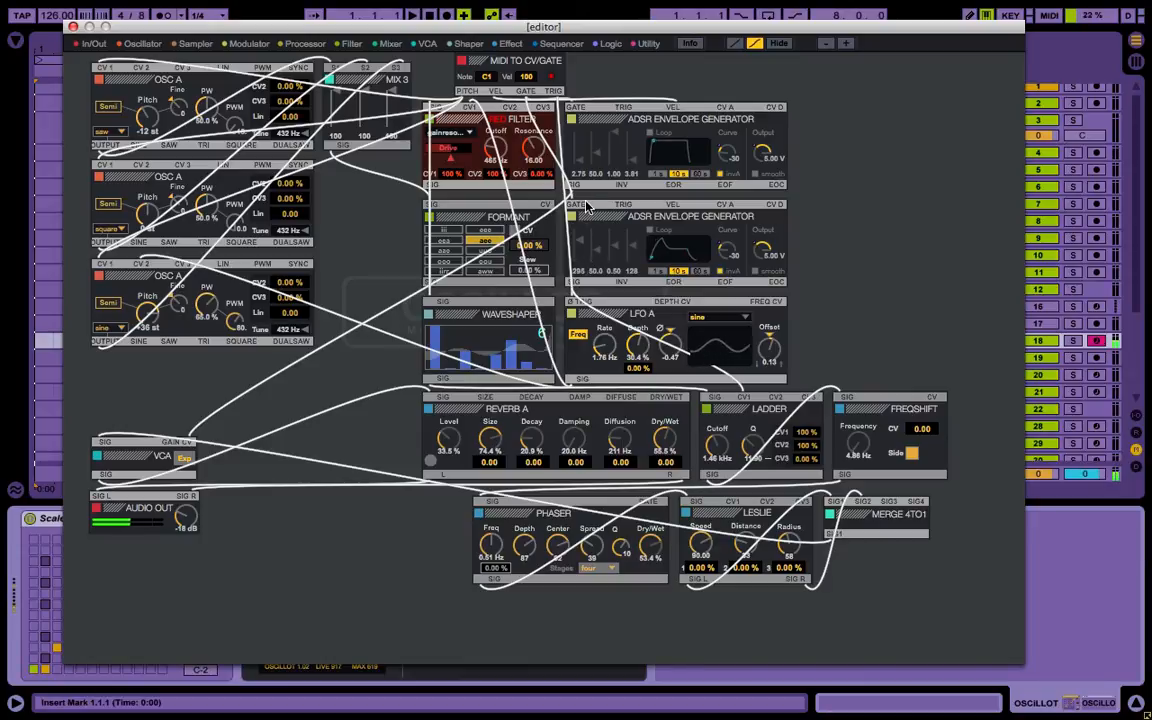
Shape the second envelope with attack 88.5, sustain 100, release 31.6 and curve 19, and set the Ladder's cutoff to 329 Hz and Q to 14.77
left_click_drag(586, 202, 580, 262)
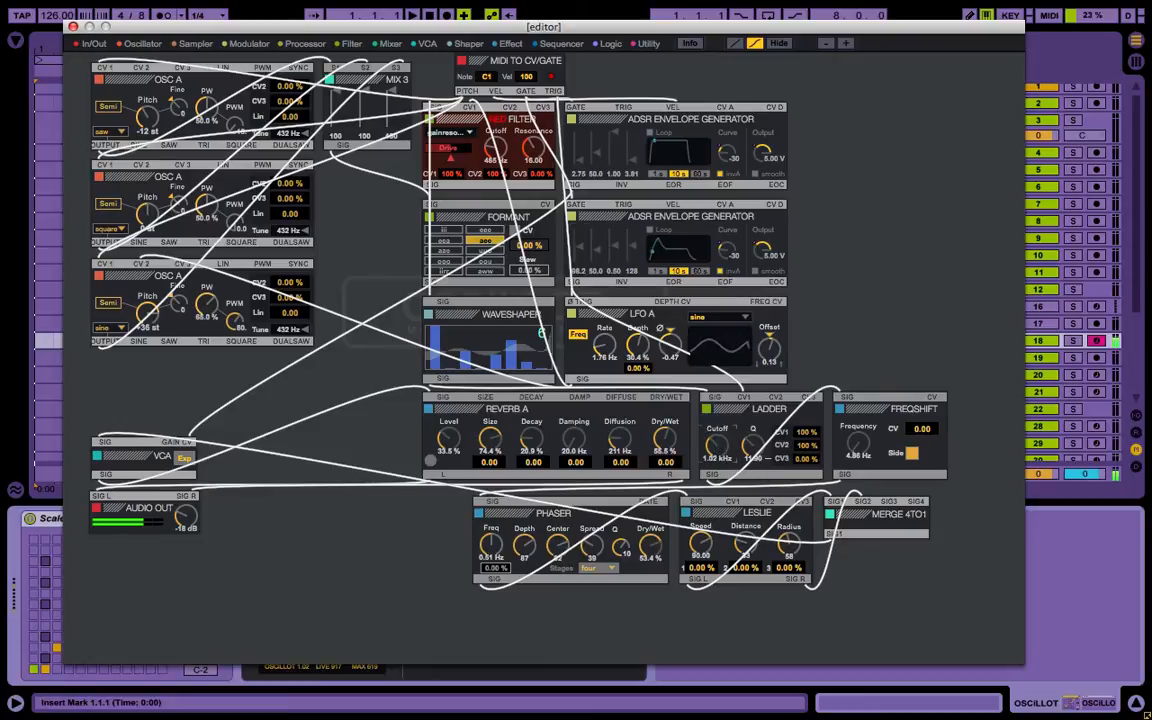
left_click_drag(716, 444, 716, 474)
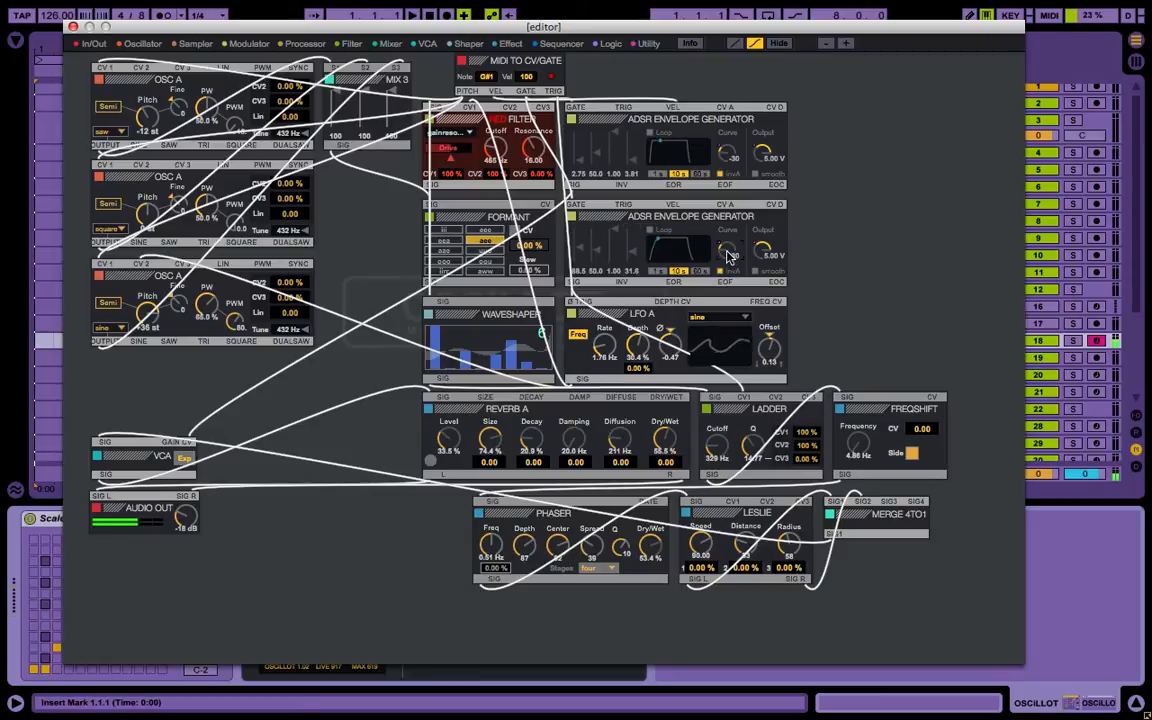
left_click_drag(729, 254, 724, 230)
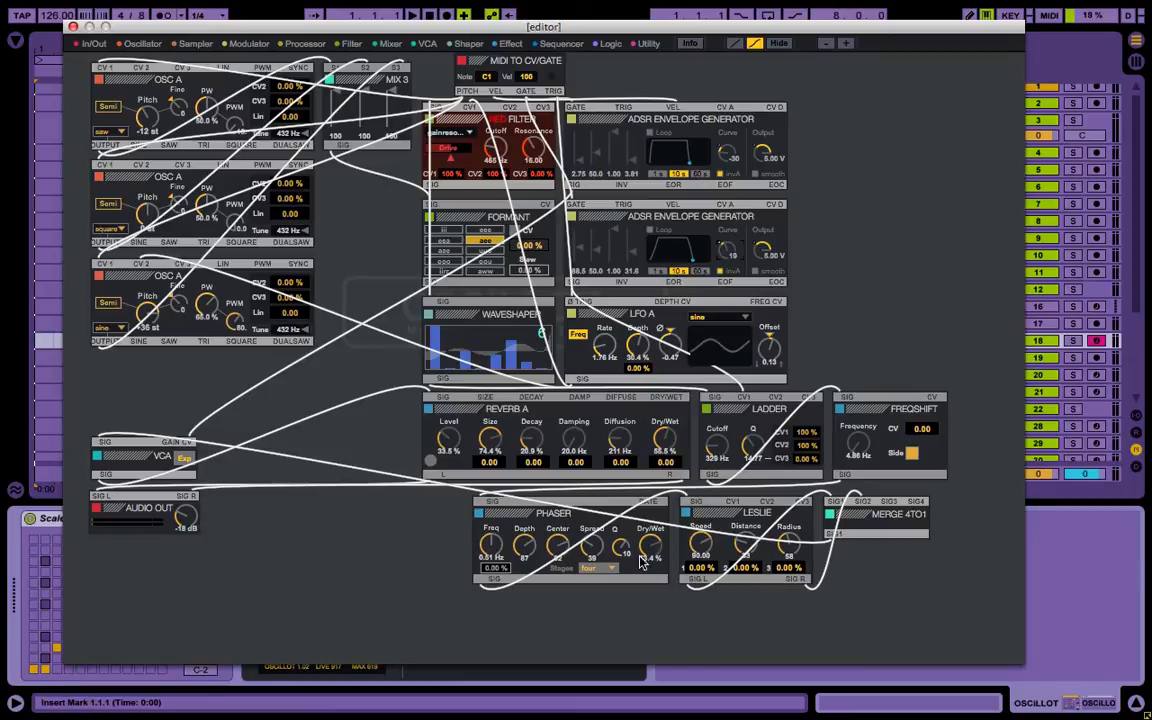
Hide the patch cables and play test notes through the finished patch down in the C0–D1 keyboard octave
left_click(782, 45)
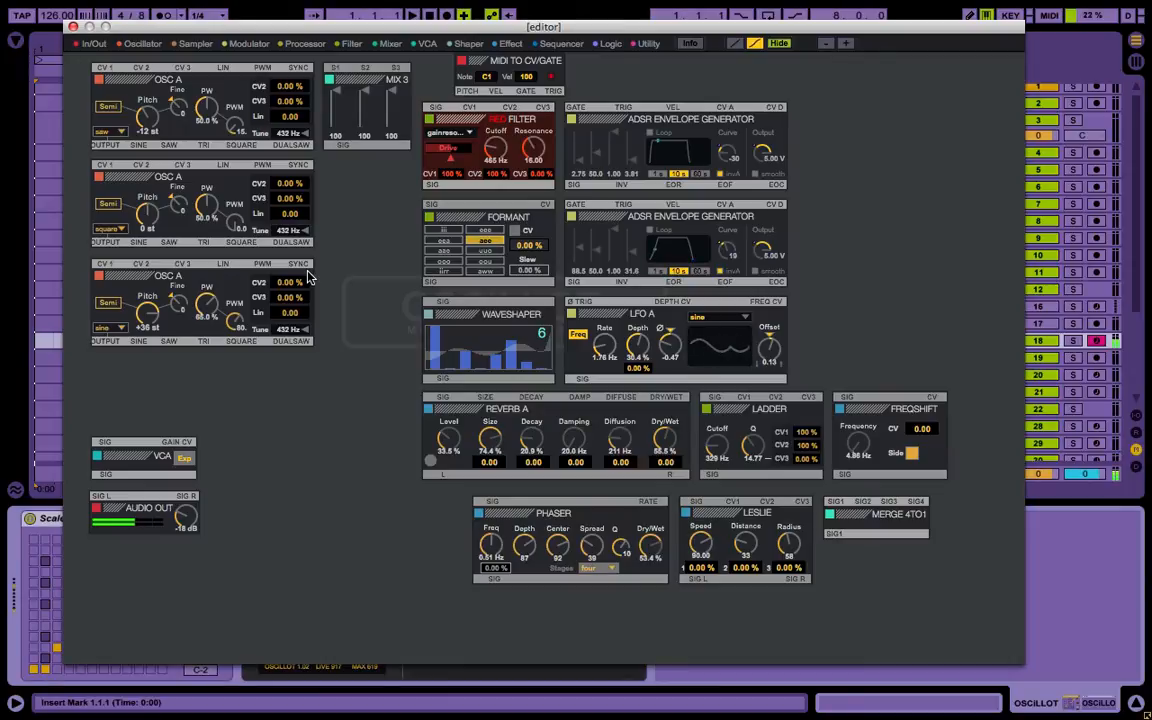
key("z")
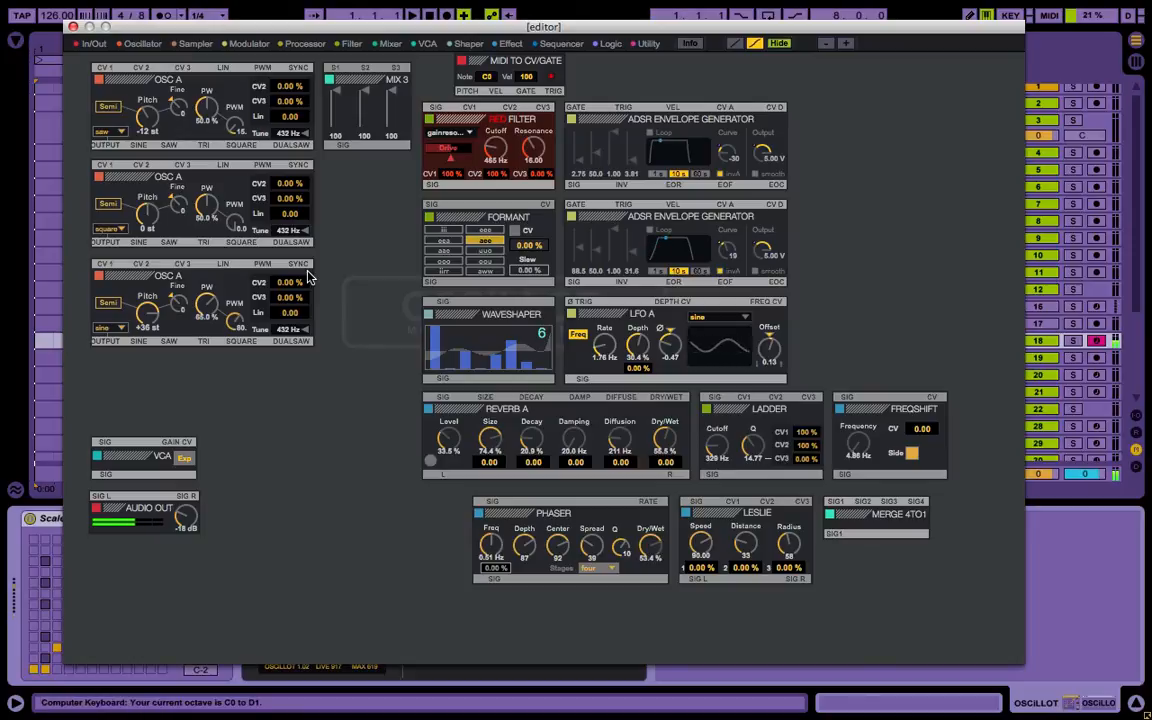
key("g")
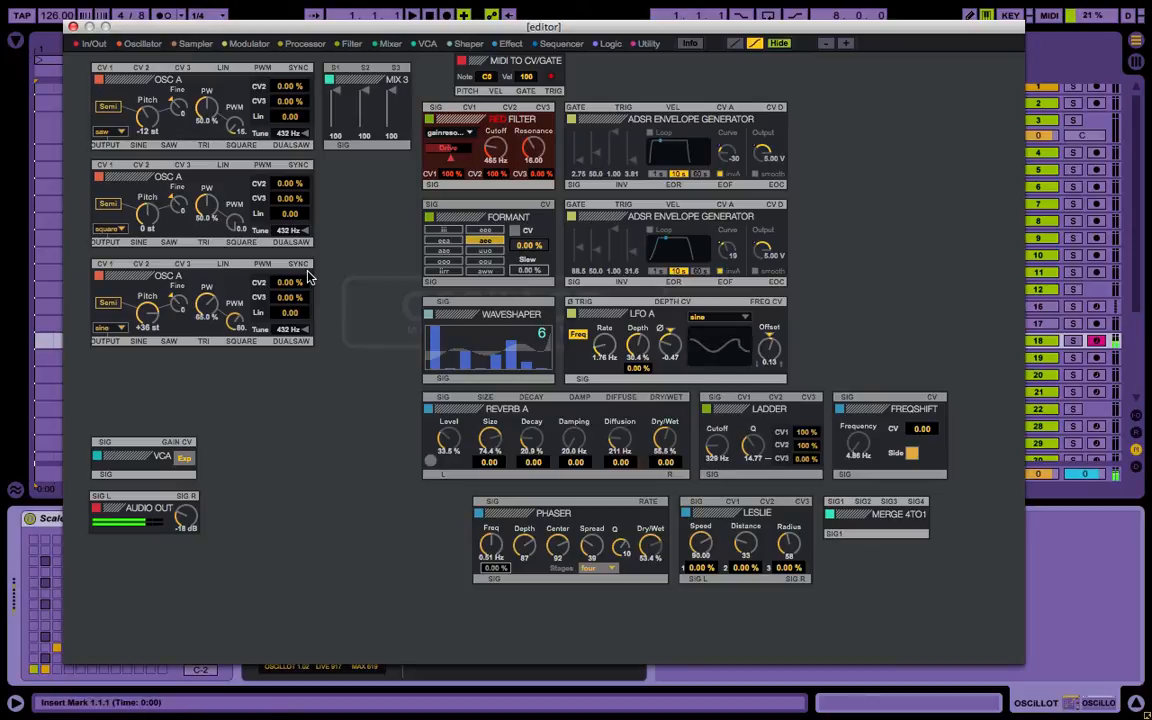
key("u")
key("a")
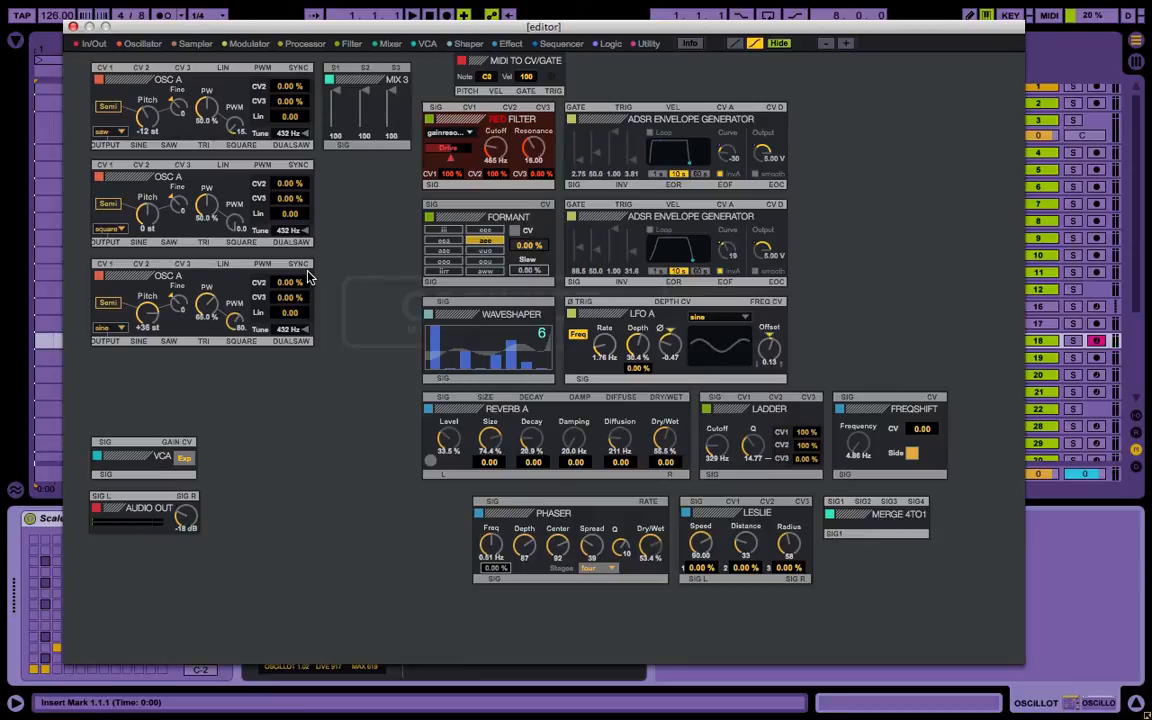